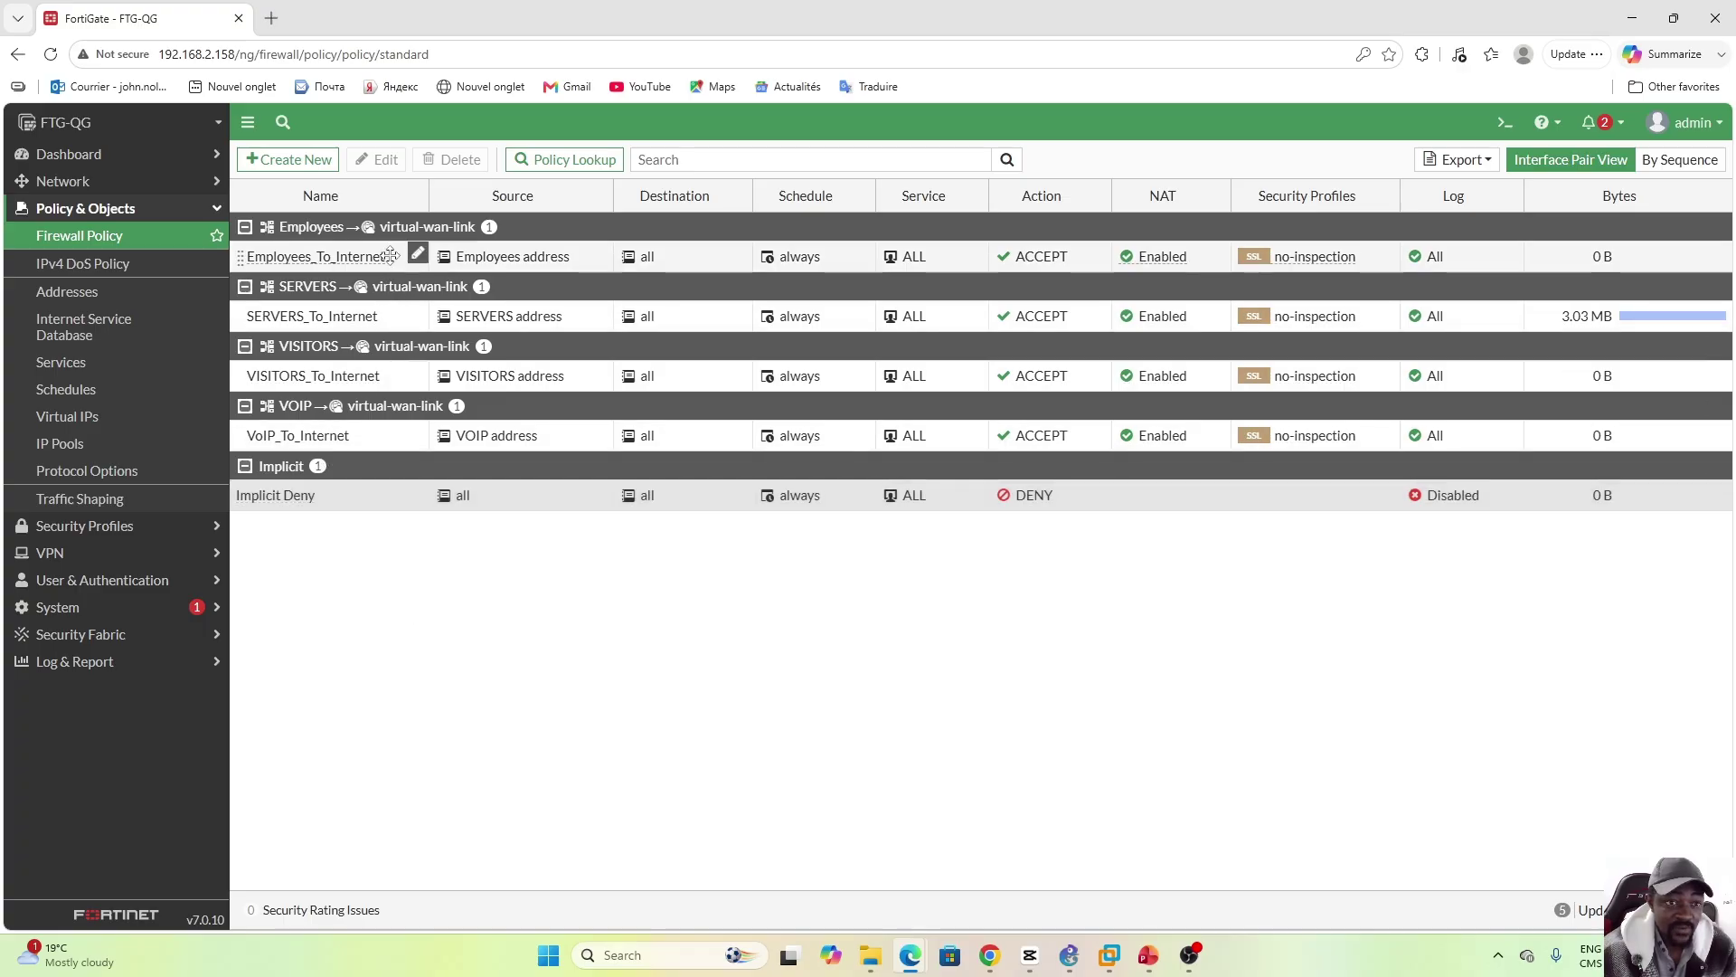
click(1030, 955)
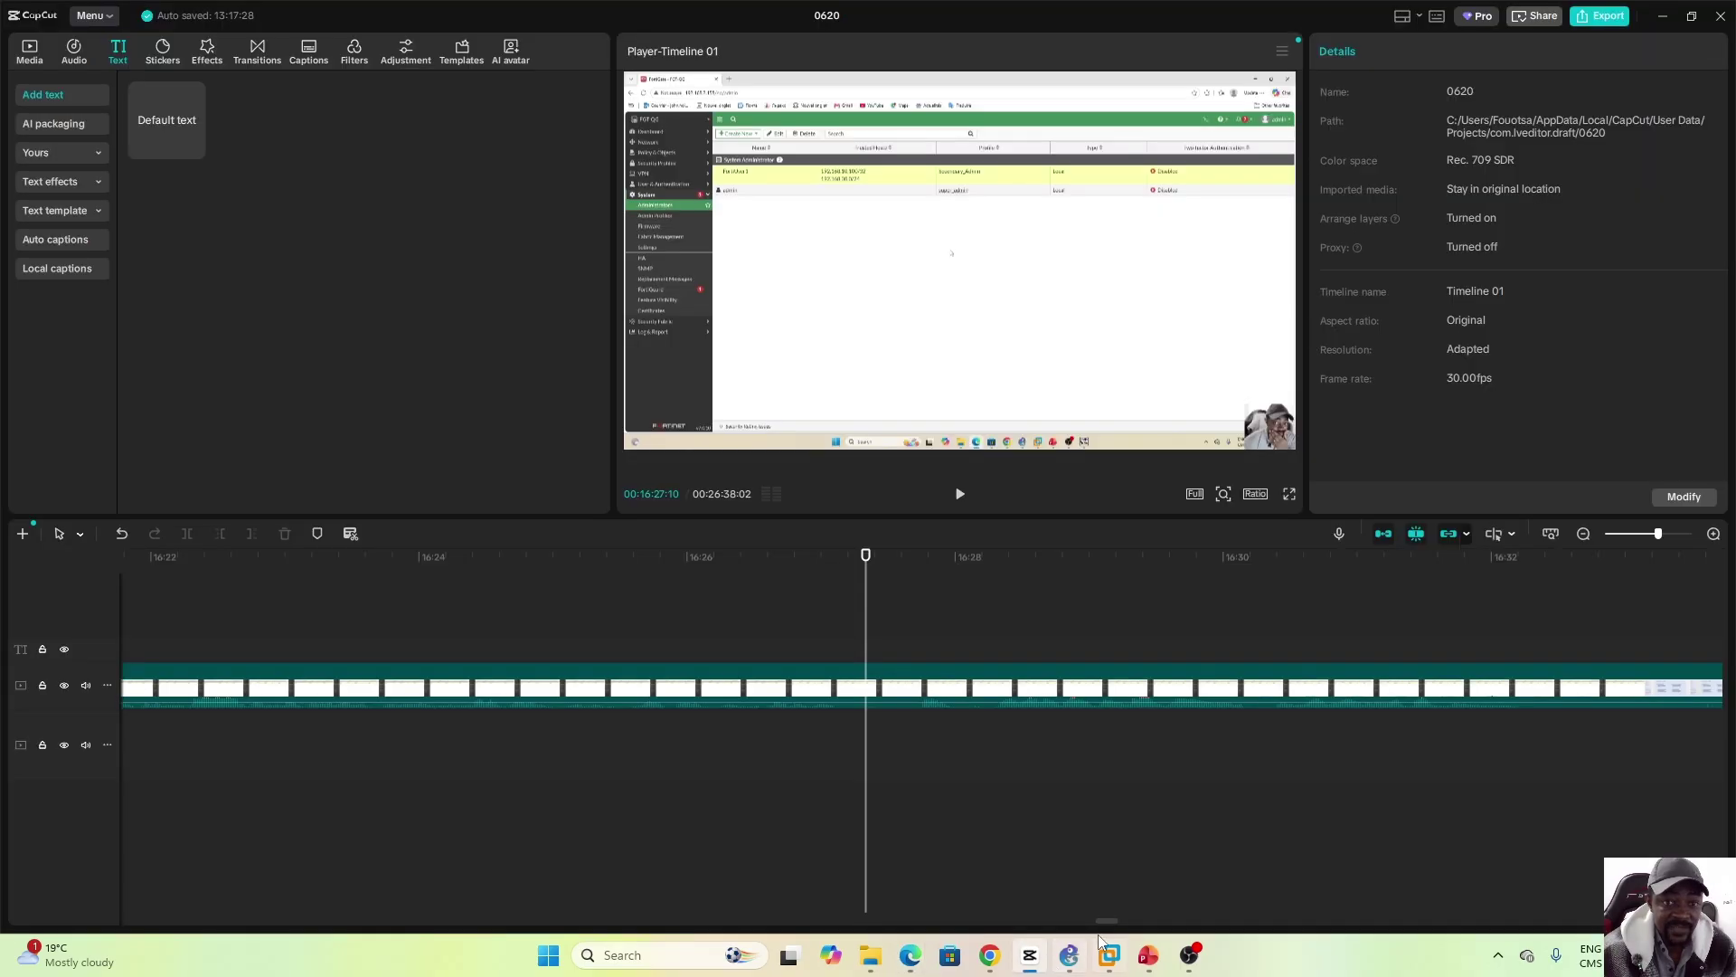
click(1069, 955)
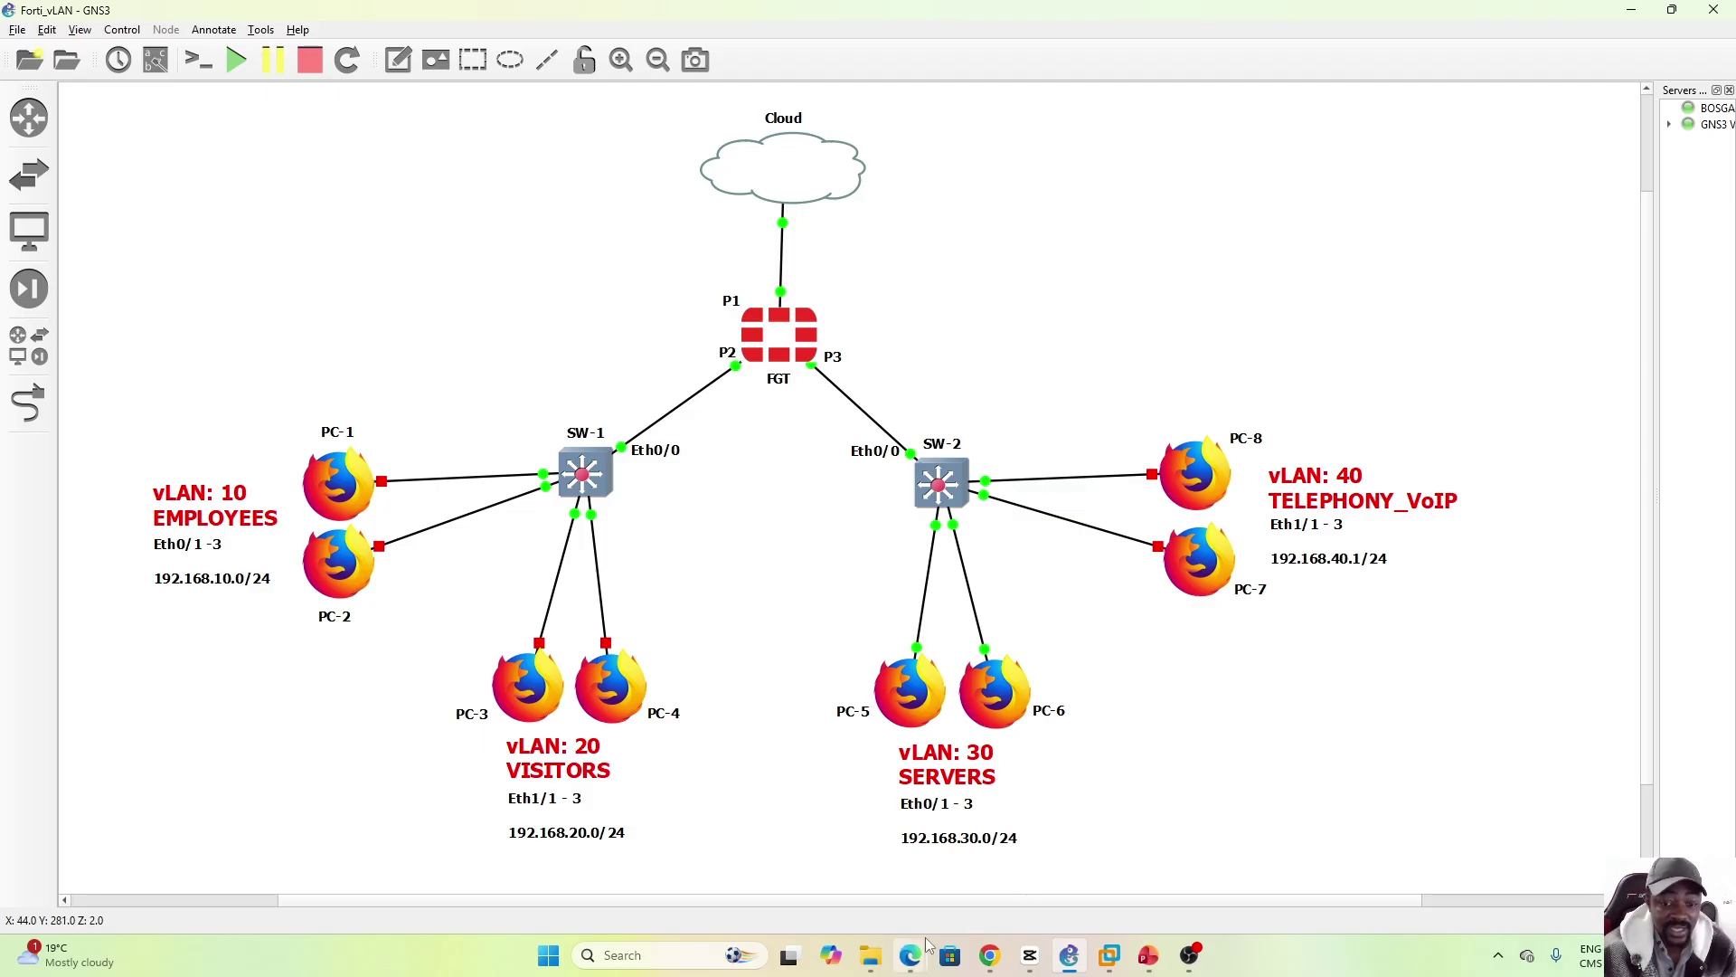
mouse_move(911, 949)
click(1003, 845)
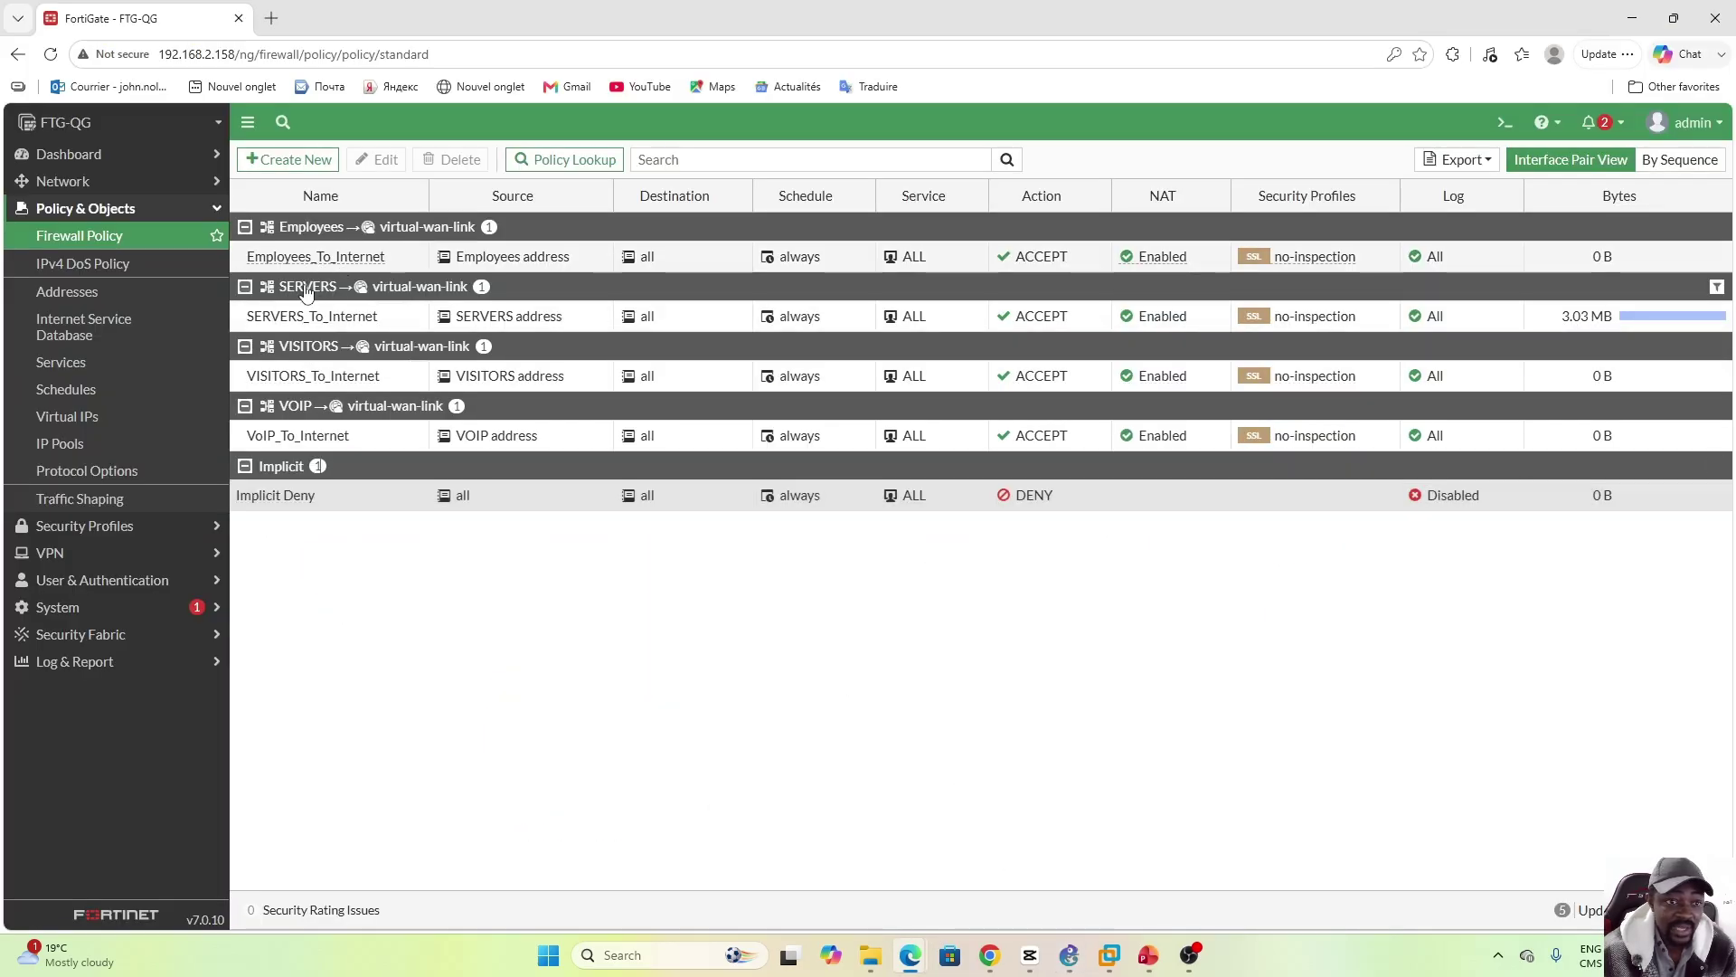
mouse_move(375, 260)
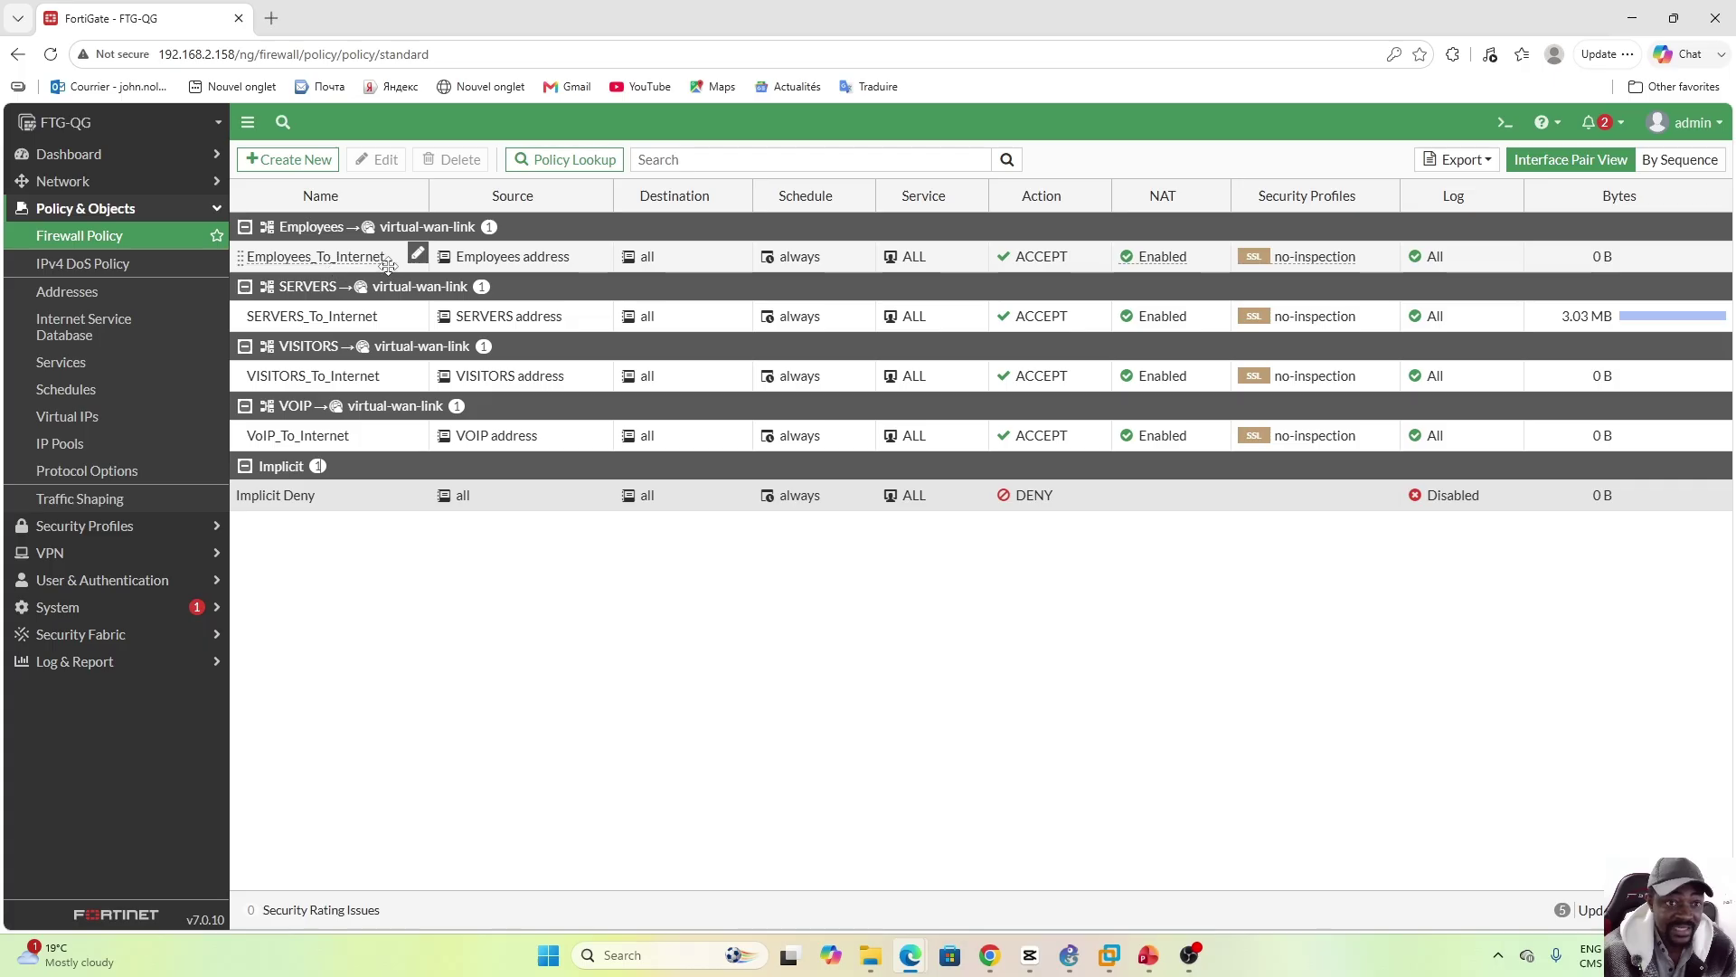
Step: Review the Employees_To_Internet policy, confirming SSL Inspection remains no-inspection
double_click(387, 262)
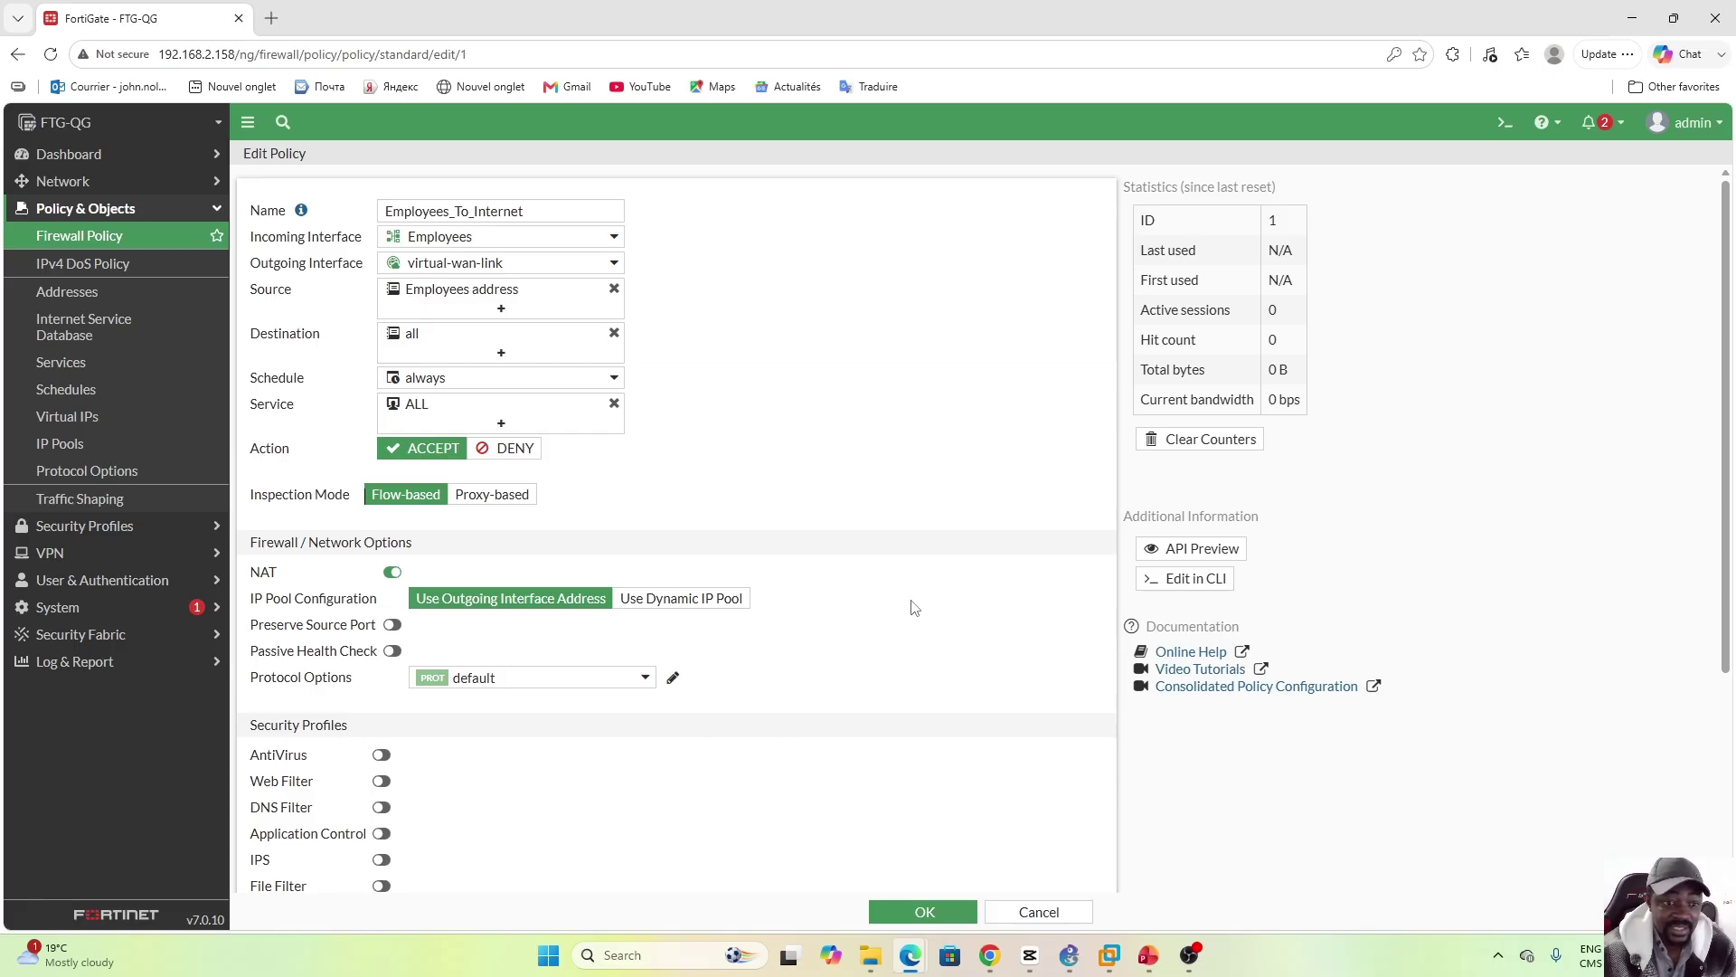
scroll(923, 672, down, 1)
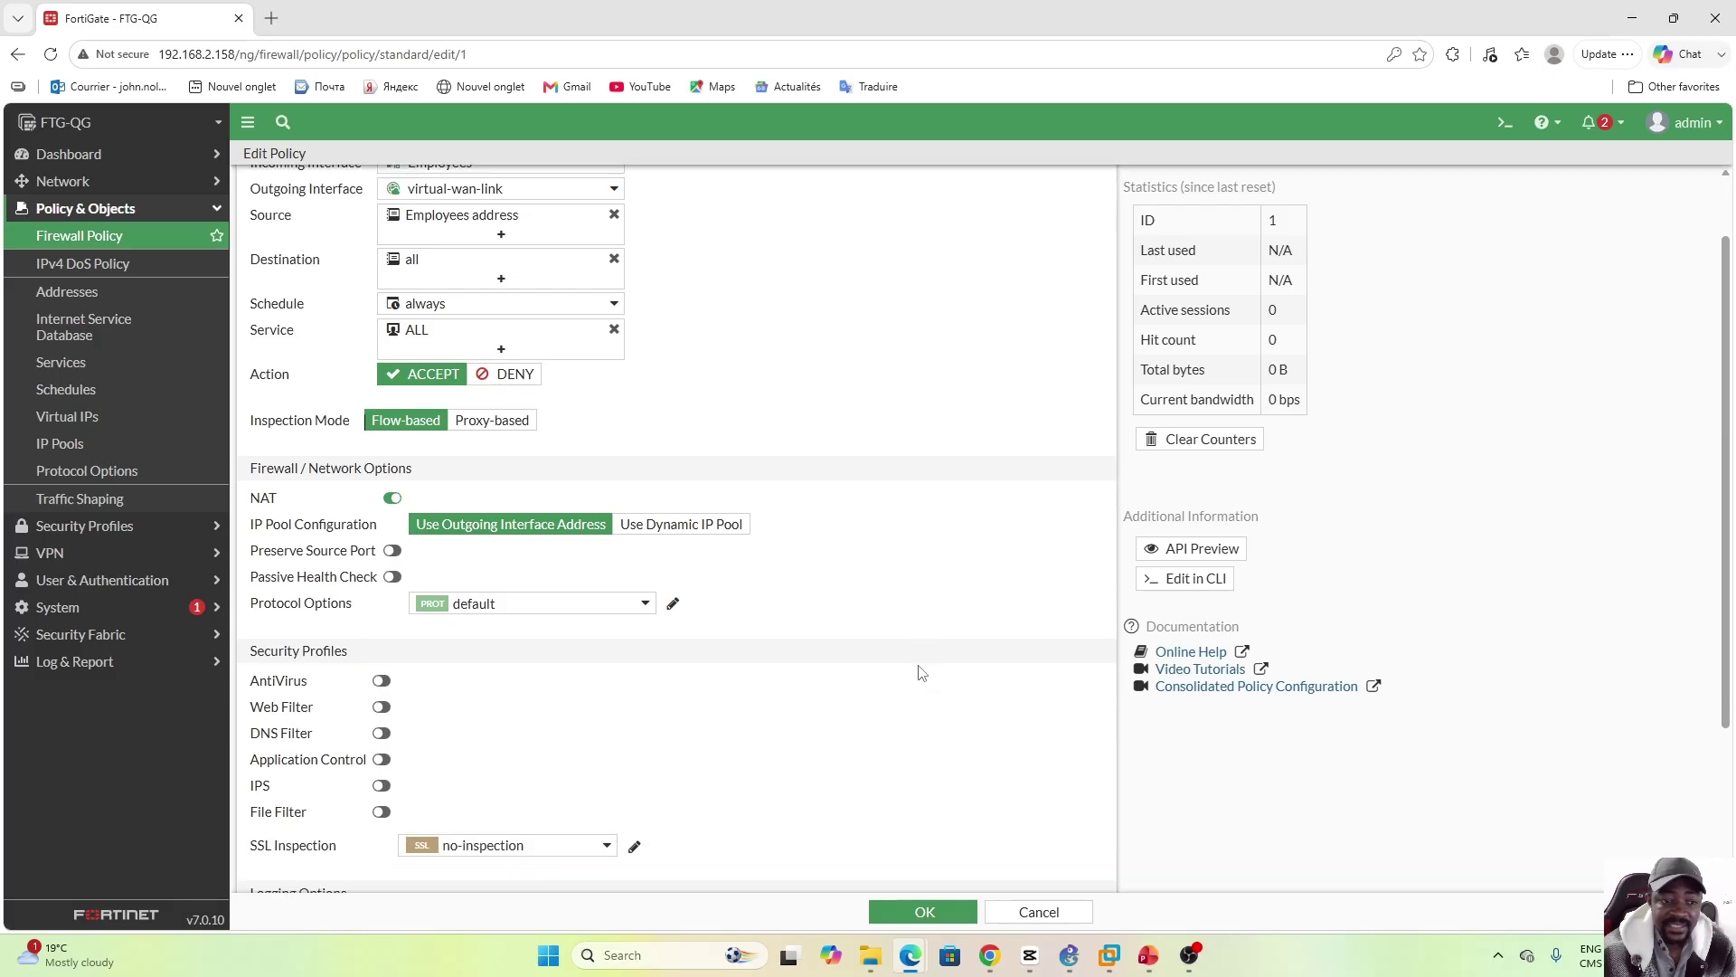
scroll(918, 670, up, 1)
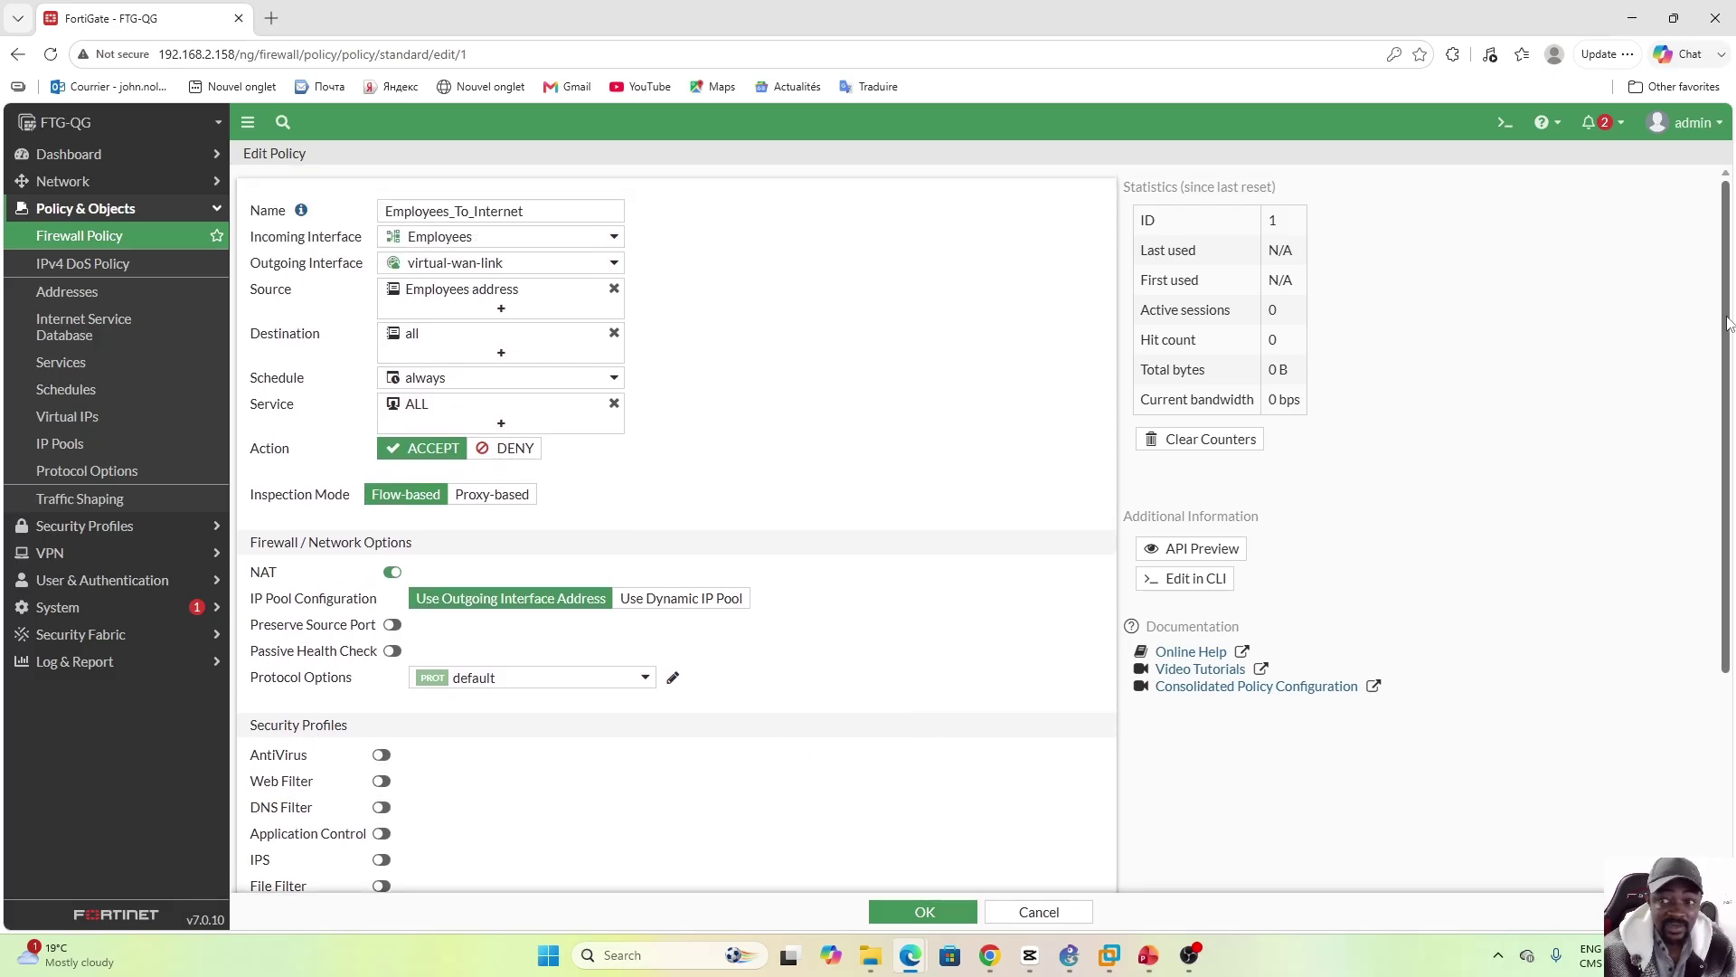
drag(1727, 322, 1648, 586)
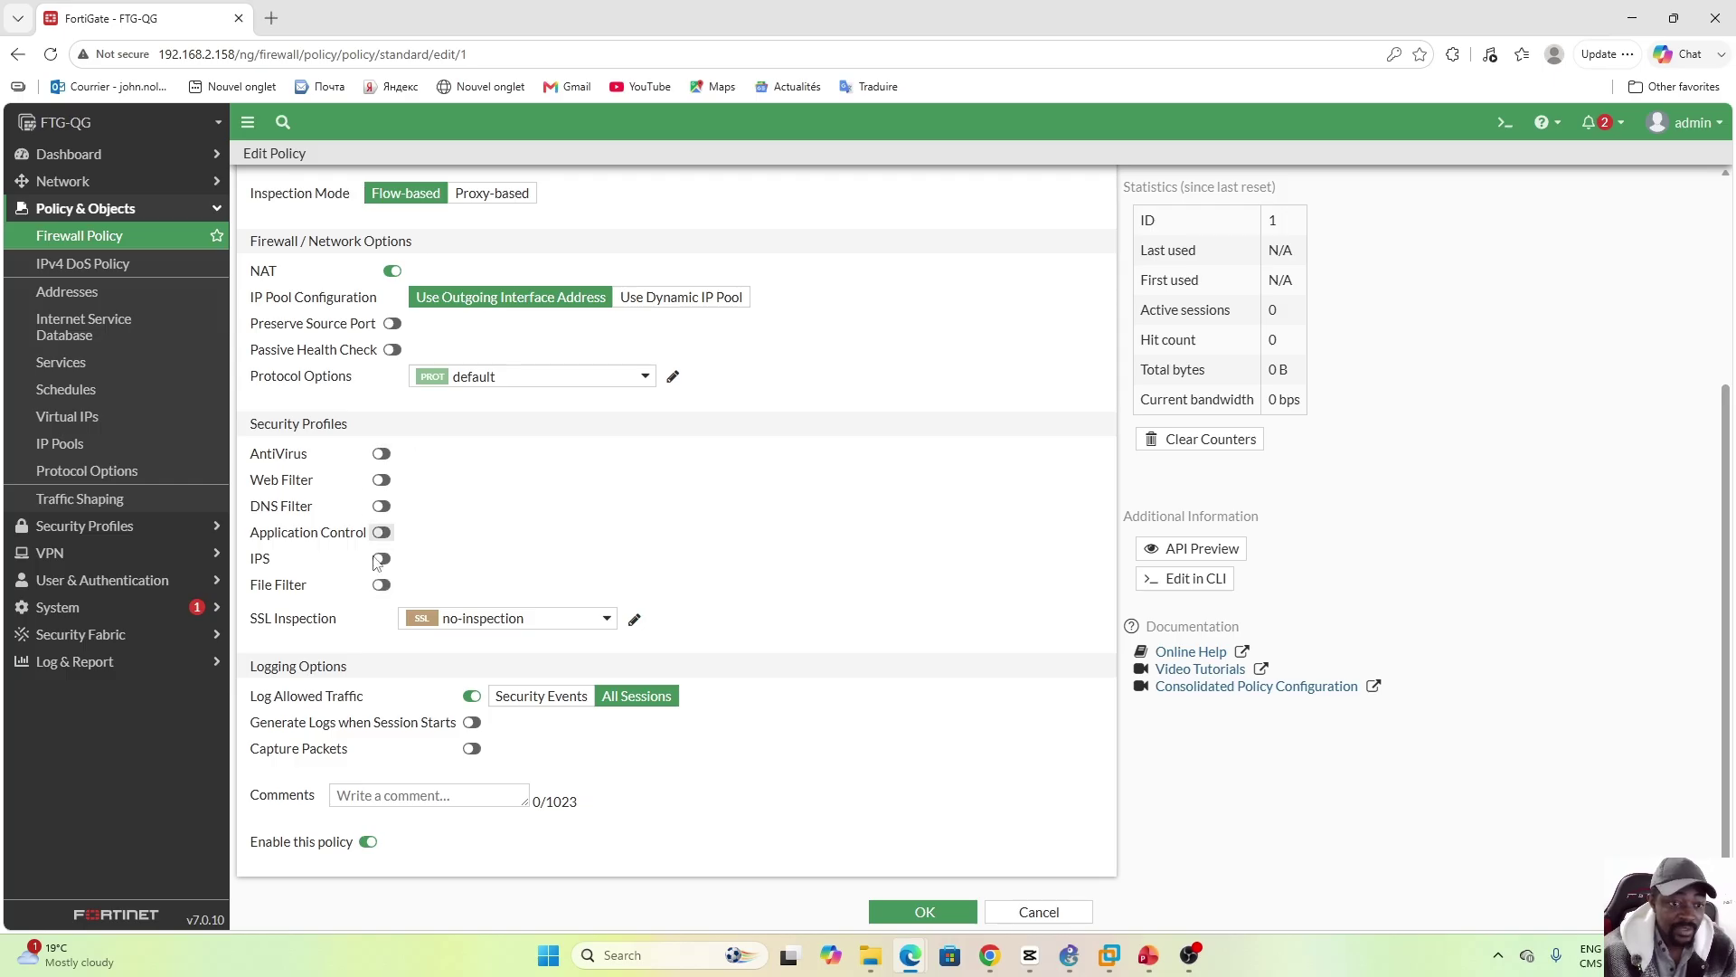
click(603, 624)
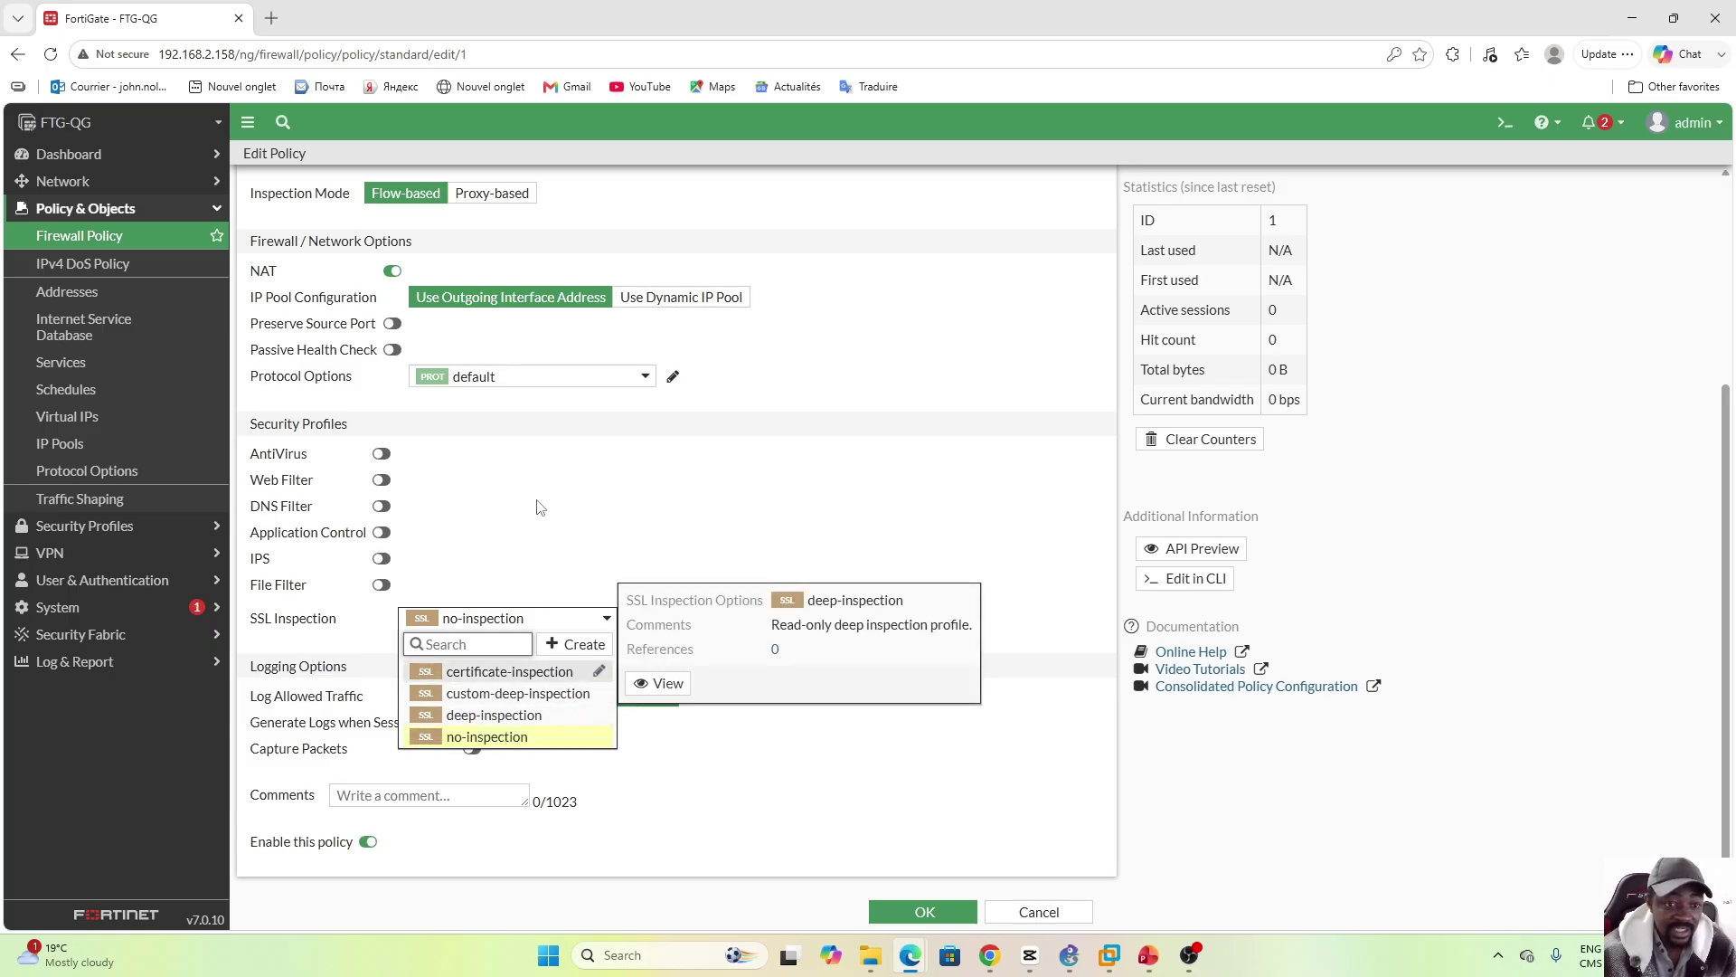
click(901, 630)
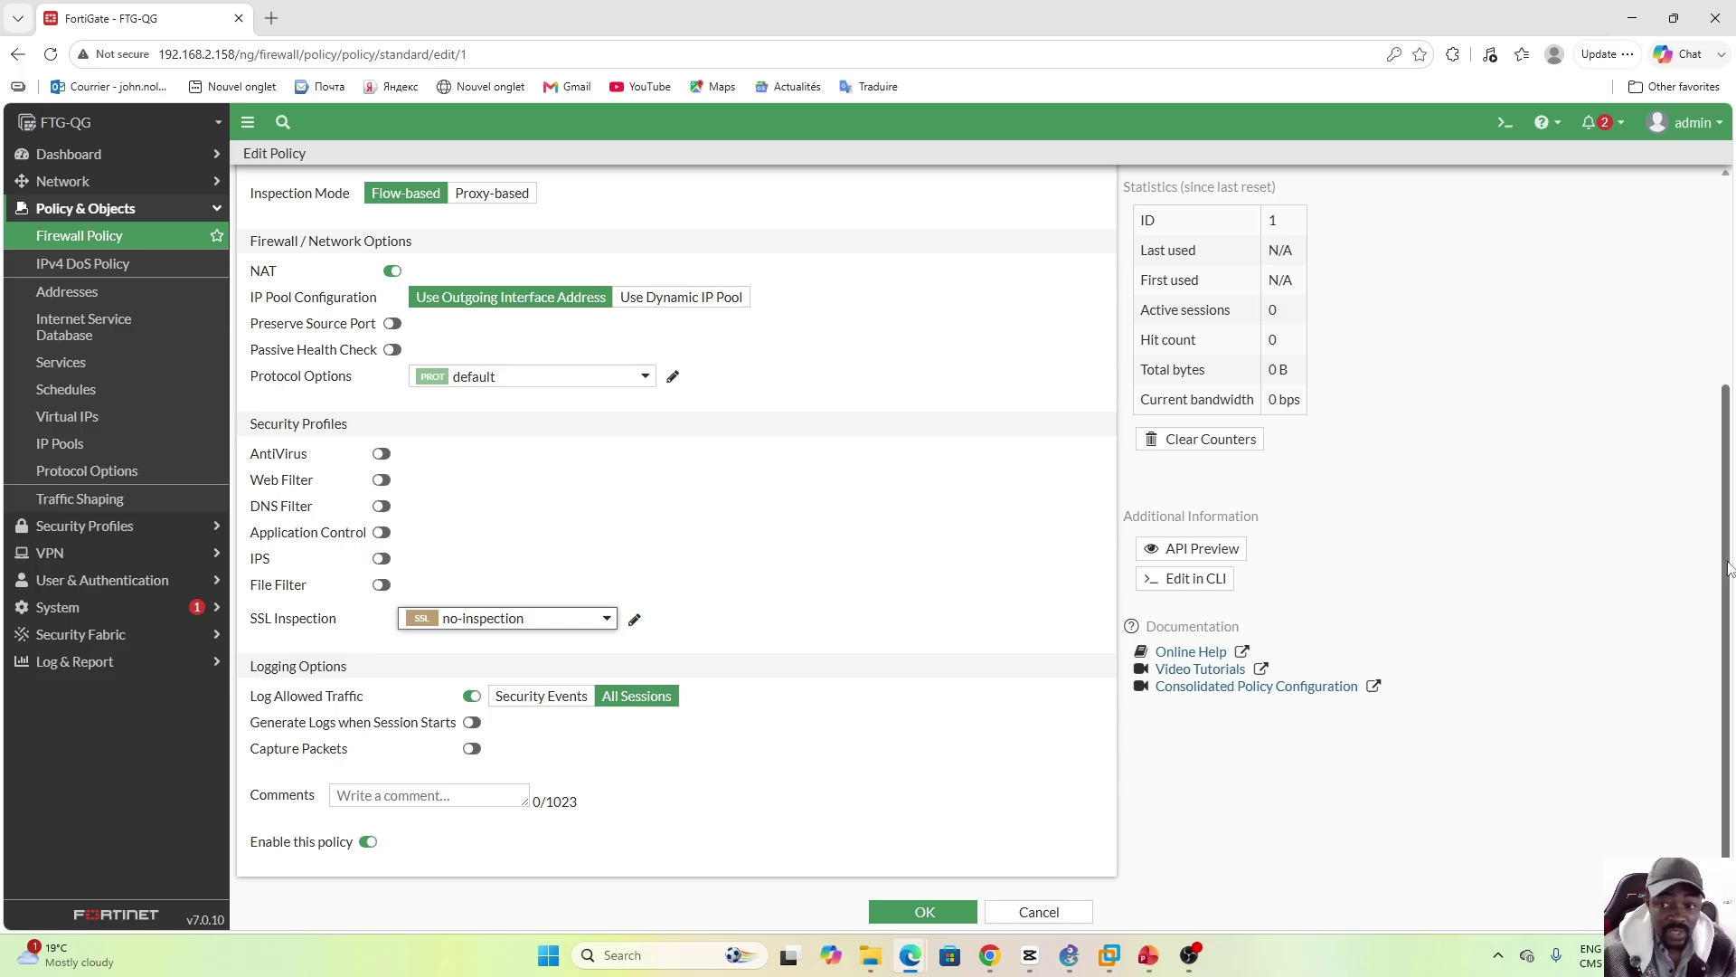
drag(1723, 565, 1700, 335)
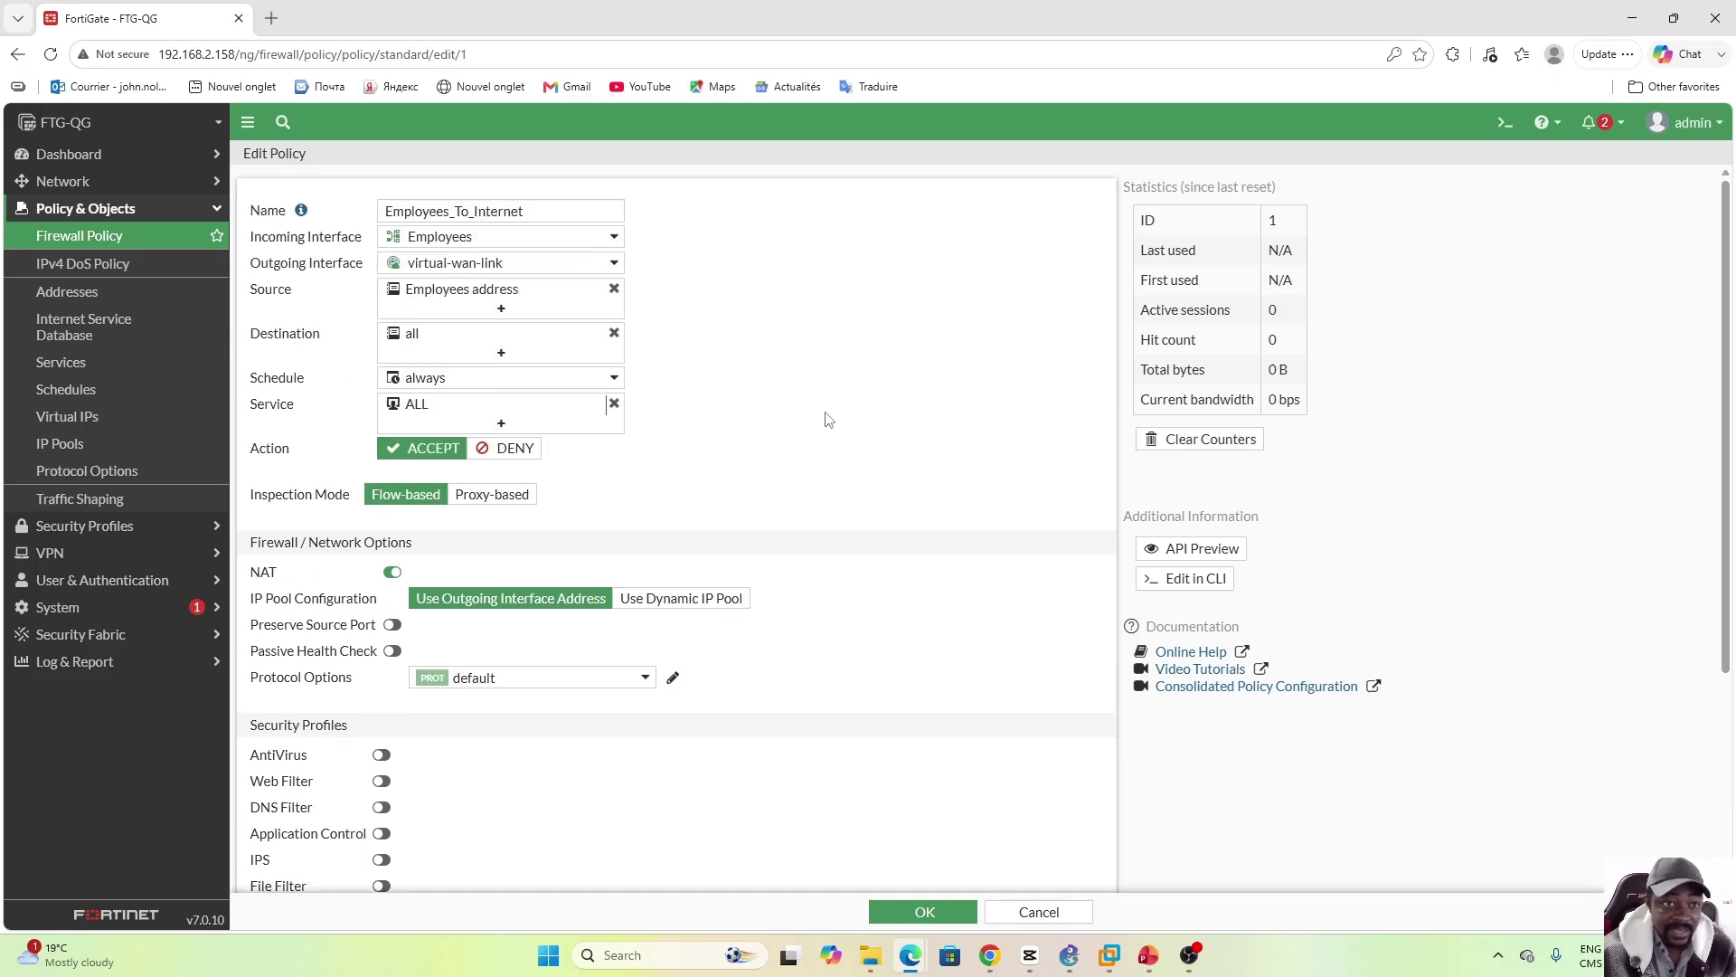
Step: Discard the open policy and start a new one named Emplayees_To_Servers, then check the GNS3 topology
click(1060, 909)
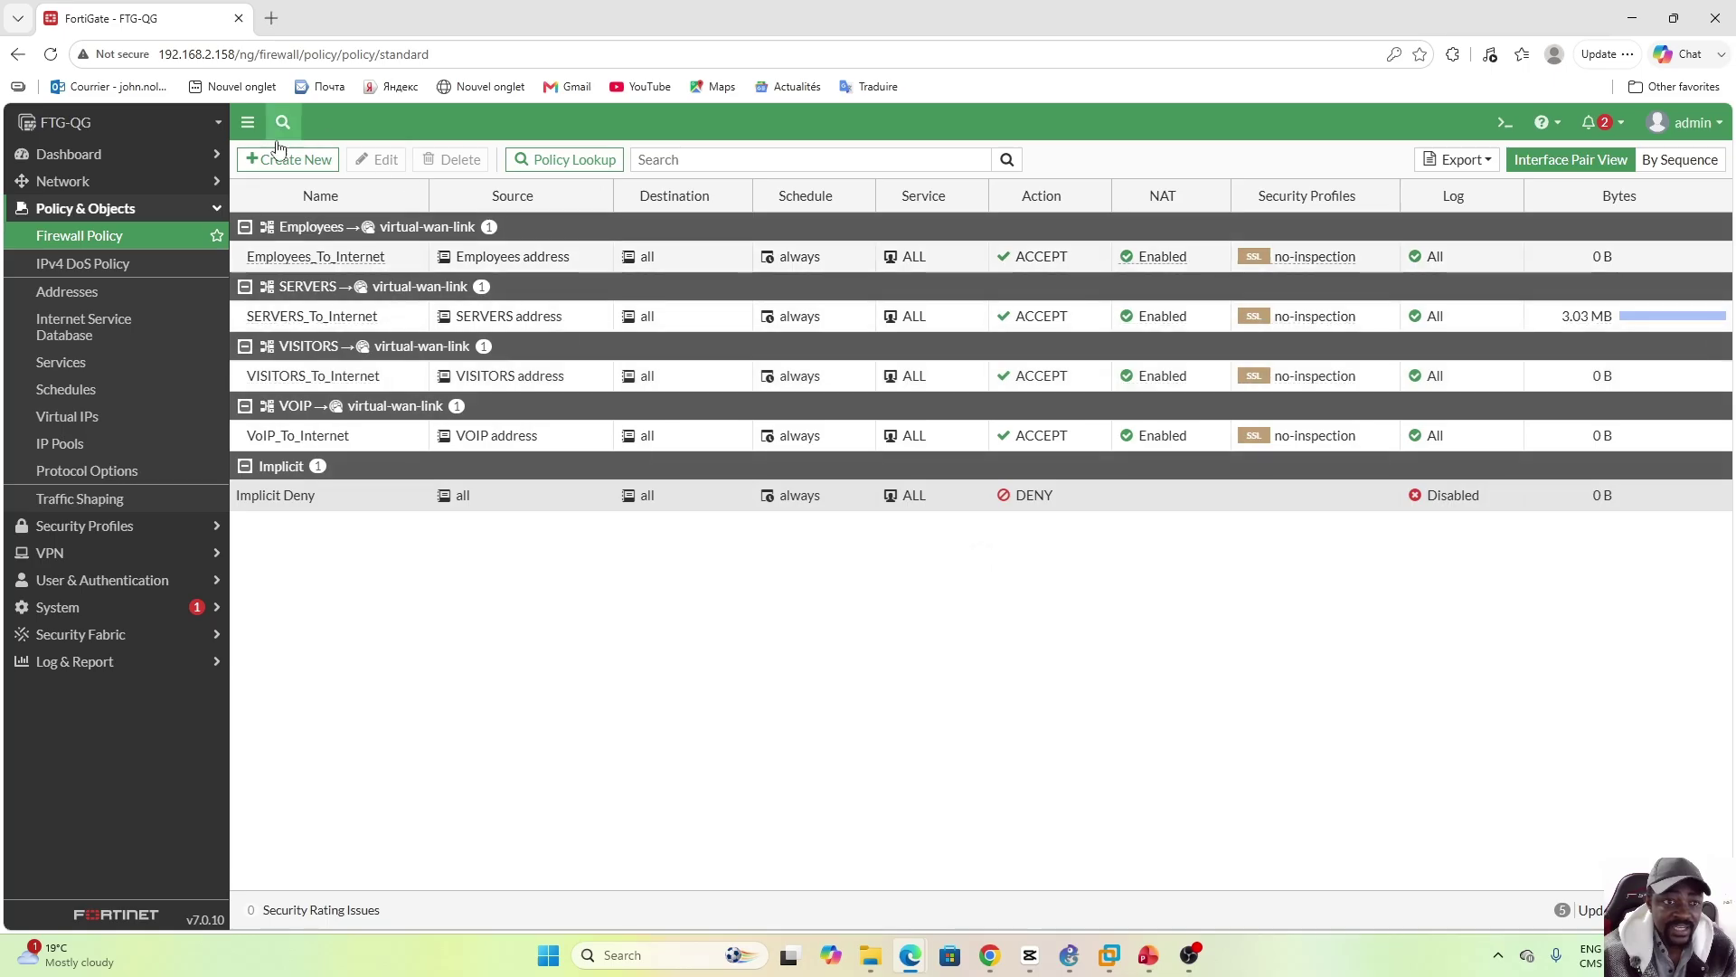
click(279, 166)
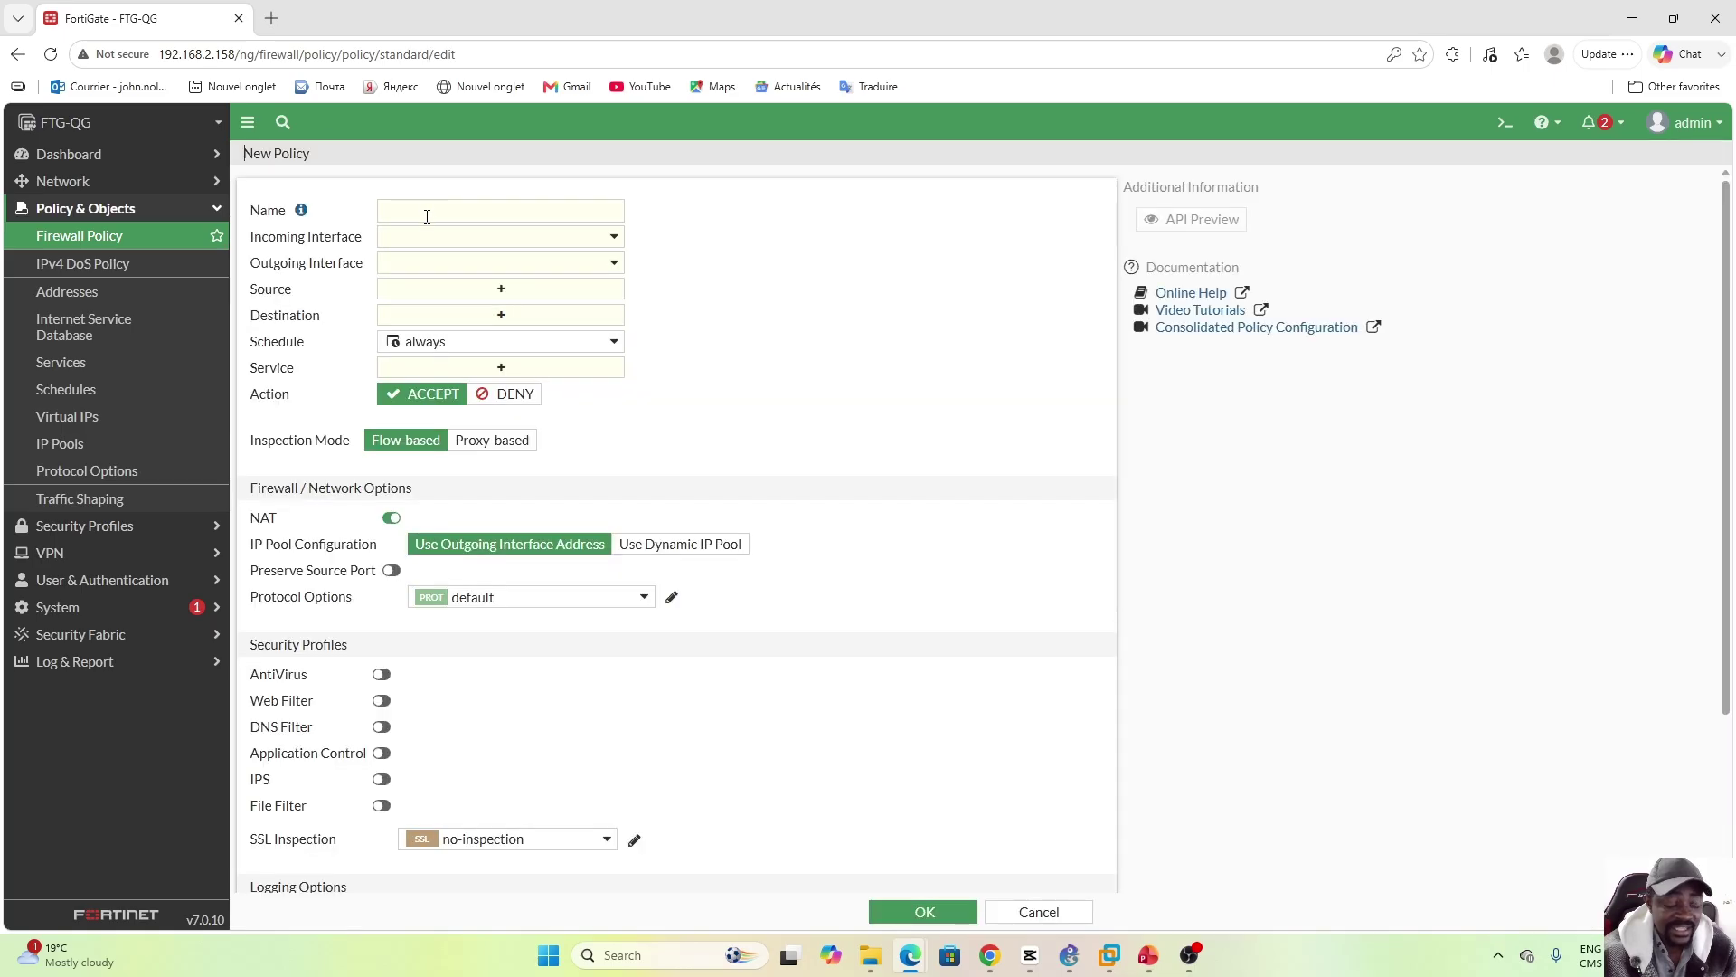
click(427, 213)
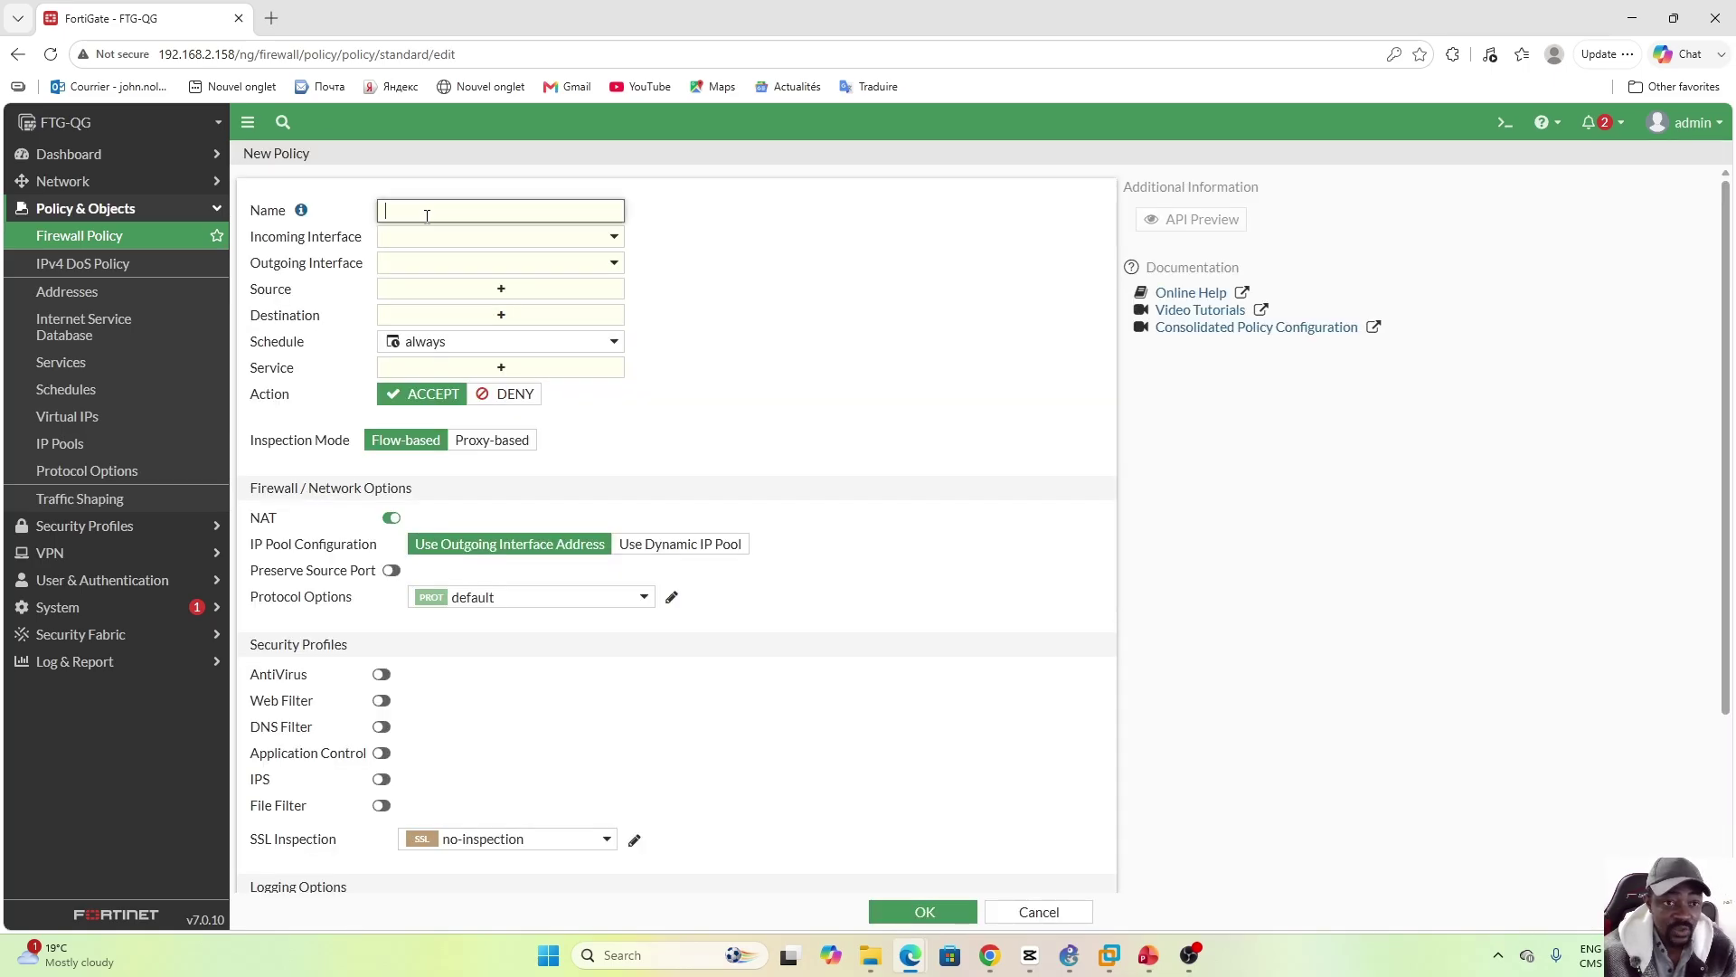
text(E)
key(Caps_Lock)
text(mplayees)
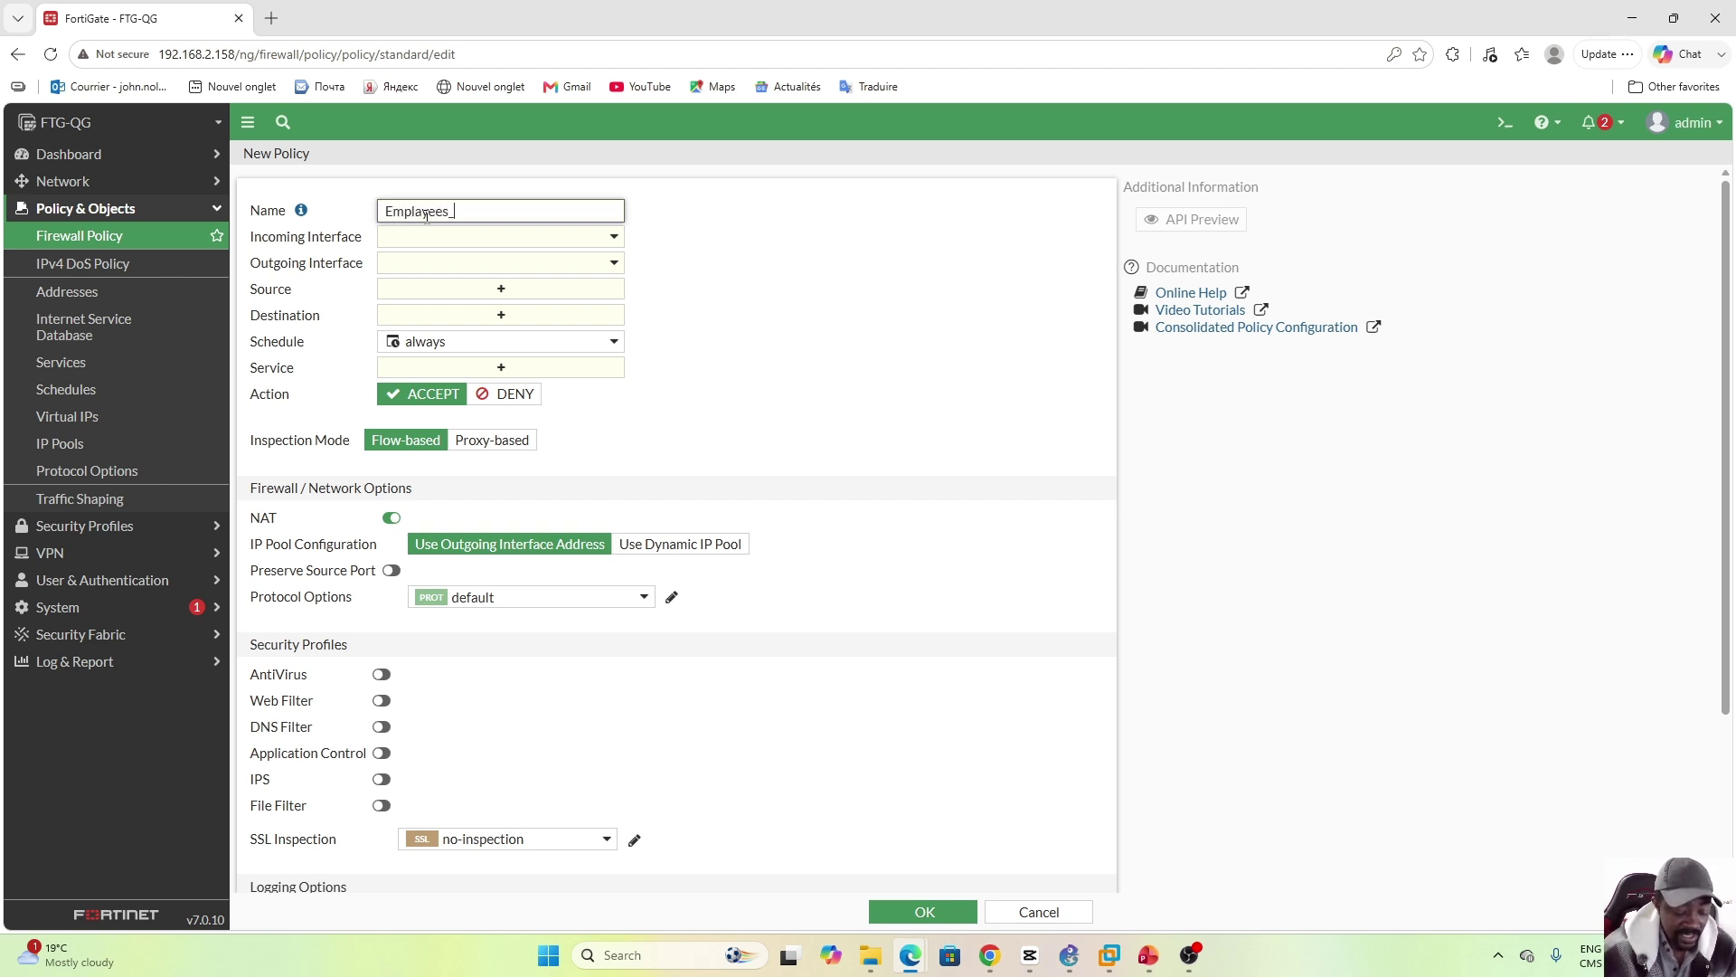
text(_)
key(Caps_Lock)
text(T)
key(Caps_Lock)
text(o_)
key(Caps_Lock)
key(Caps_Lock)
text(Servers)
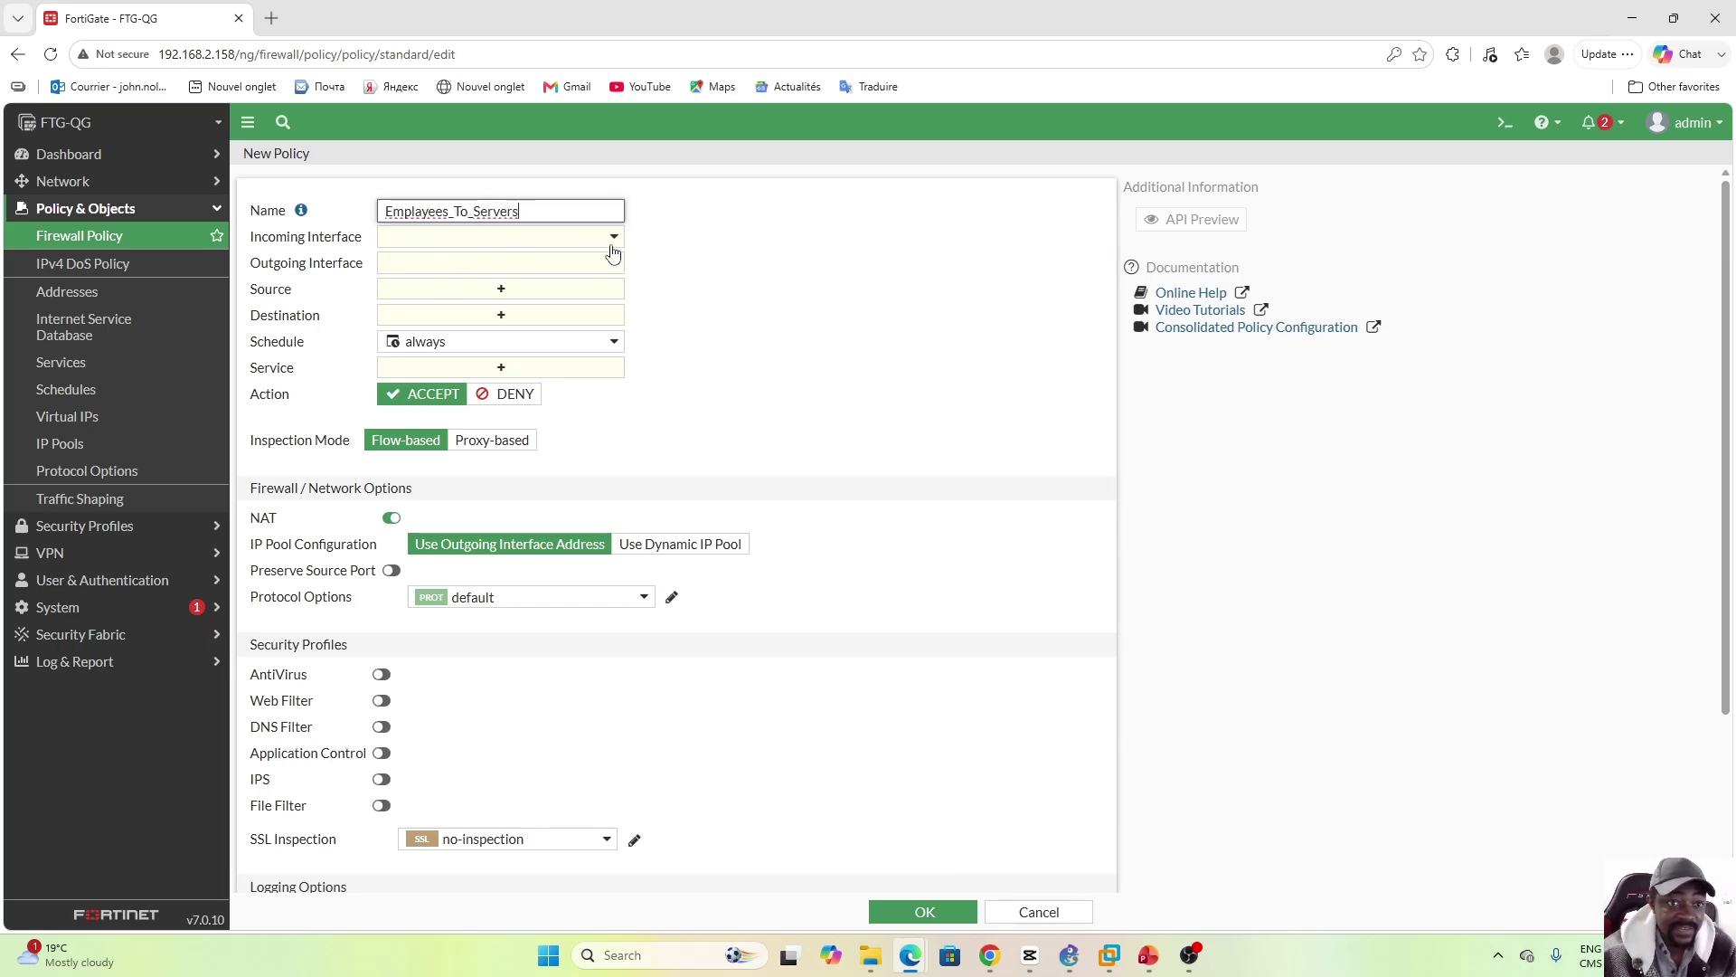
click(1068, 957)
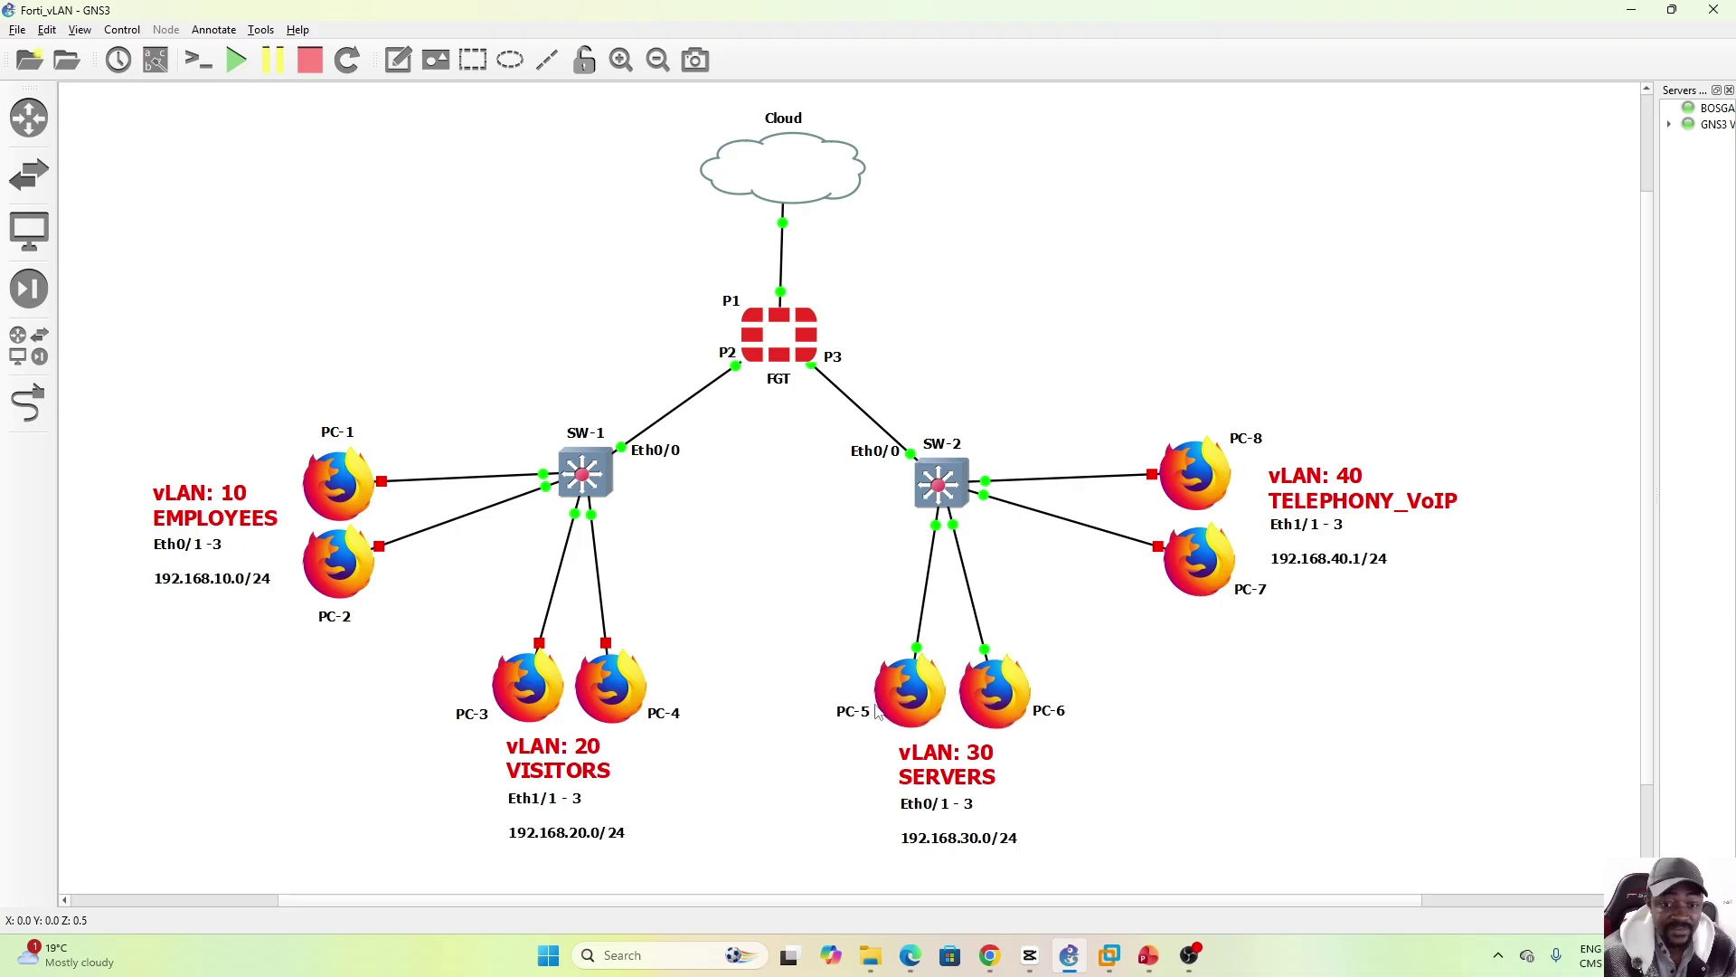
Step: Set incoming interface Employees, outgoing SERVERS, source Employees address, destination SERVERS address
mouse_move(910, 956)
click(1008, 850)
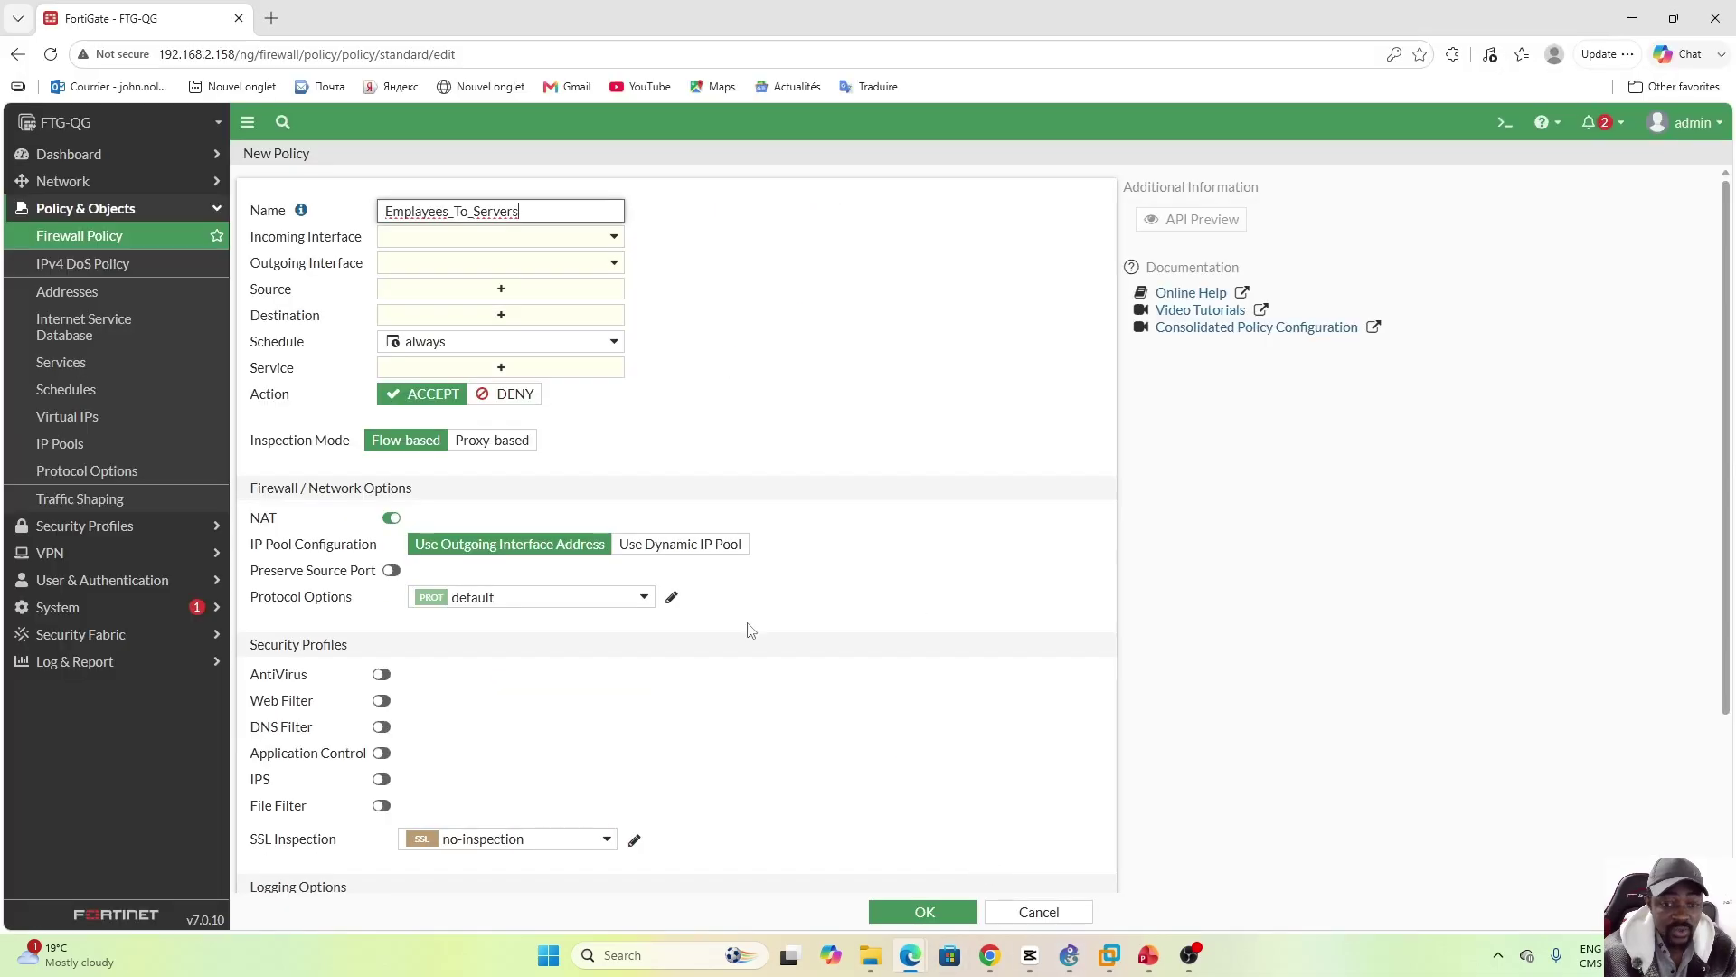
click(614, 237)
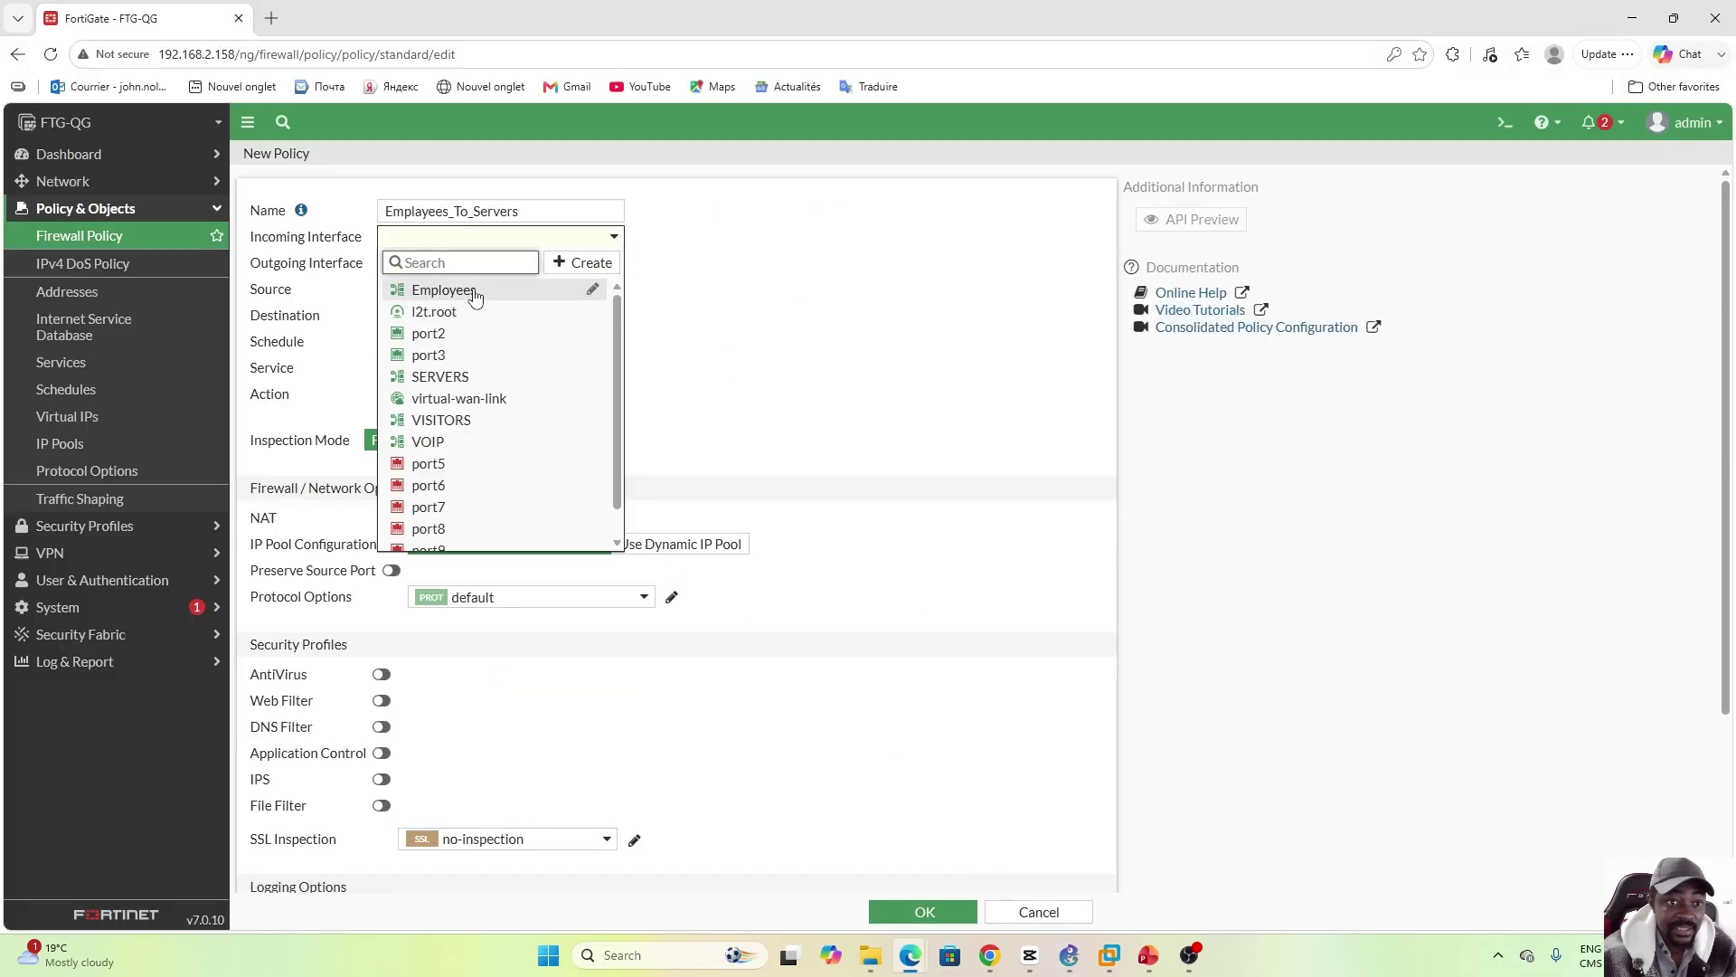
click(474, 292)
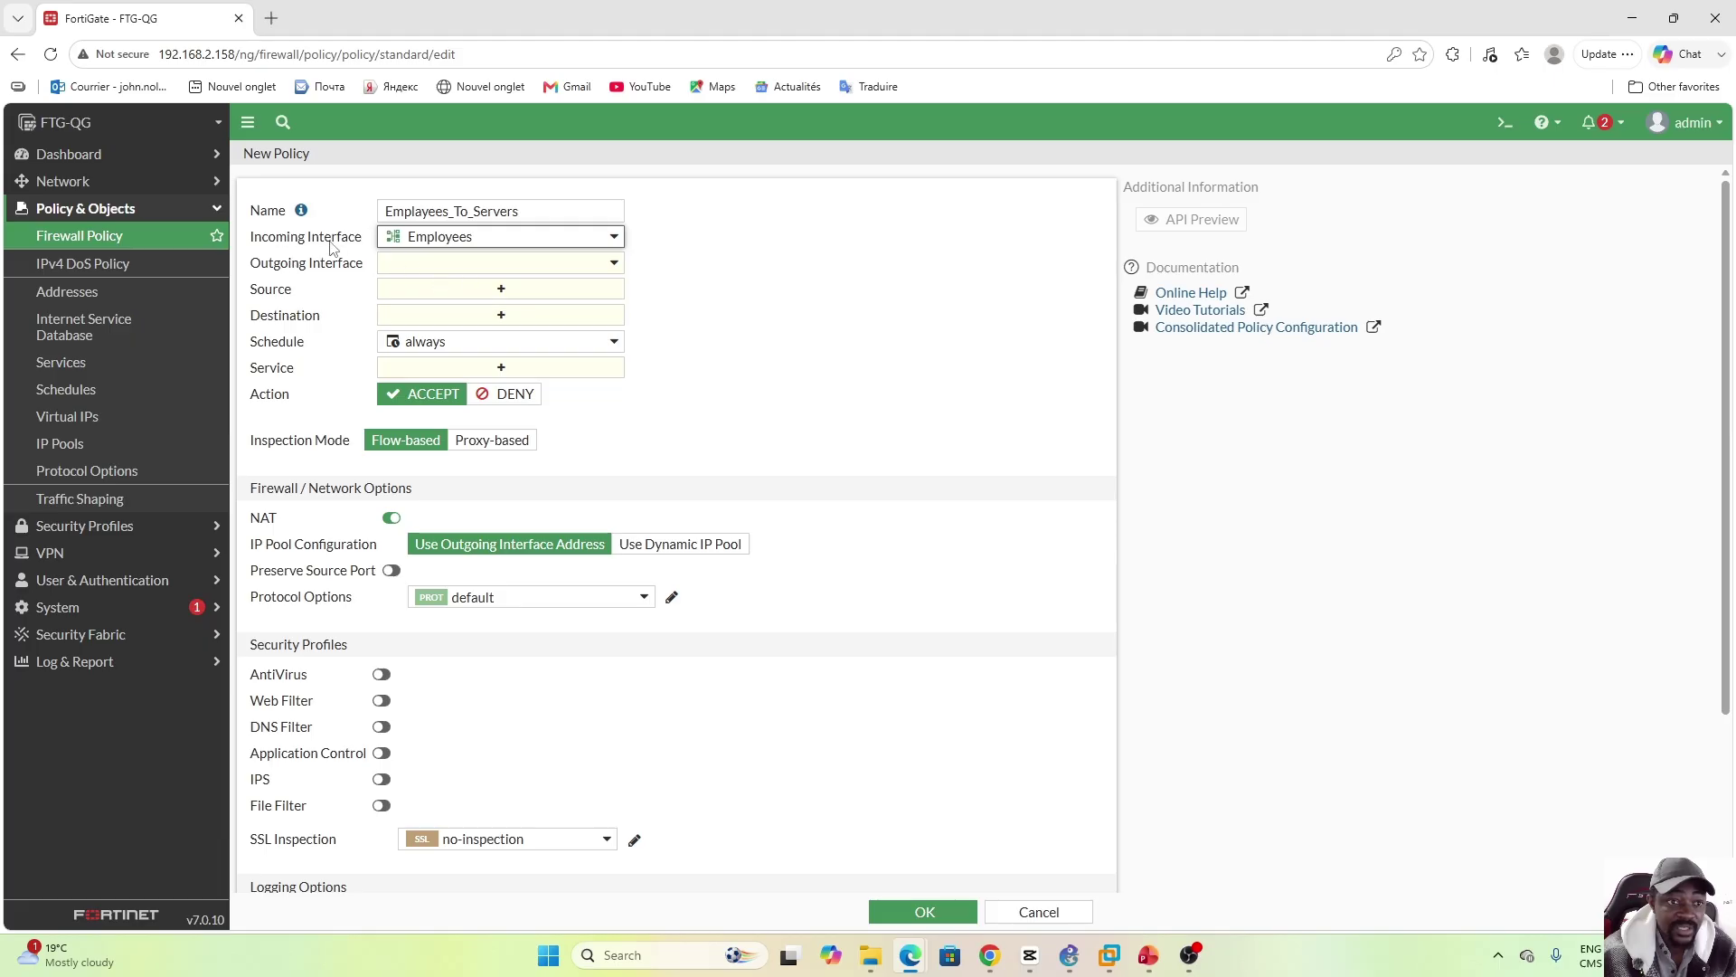
click(559, 264)
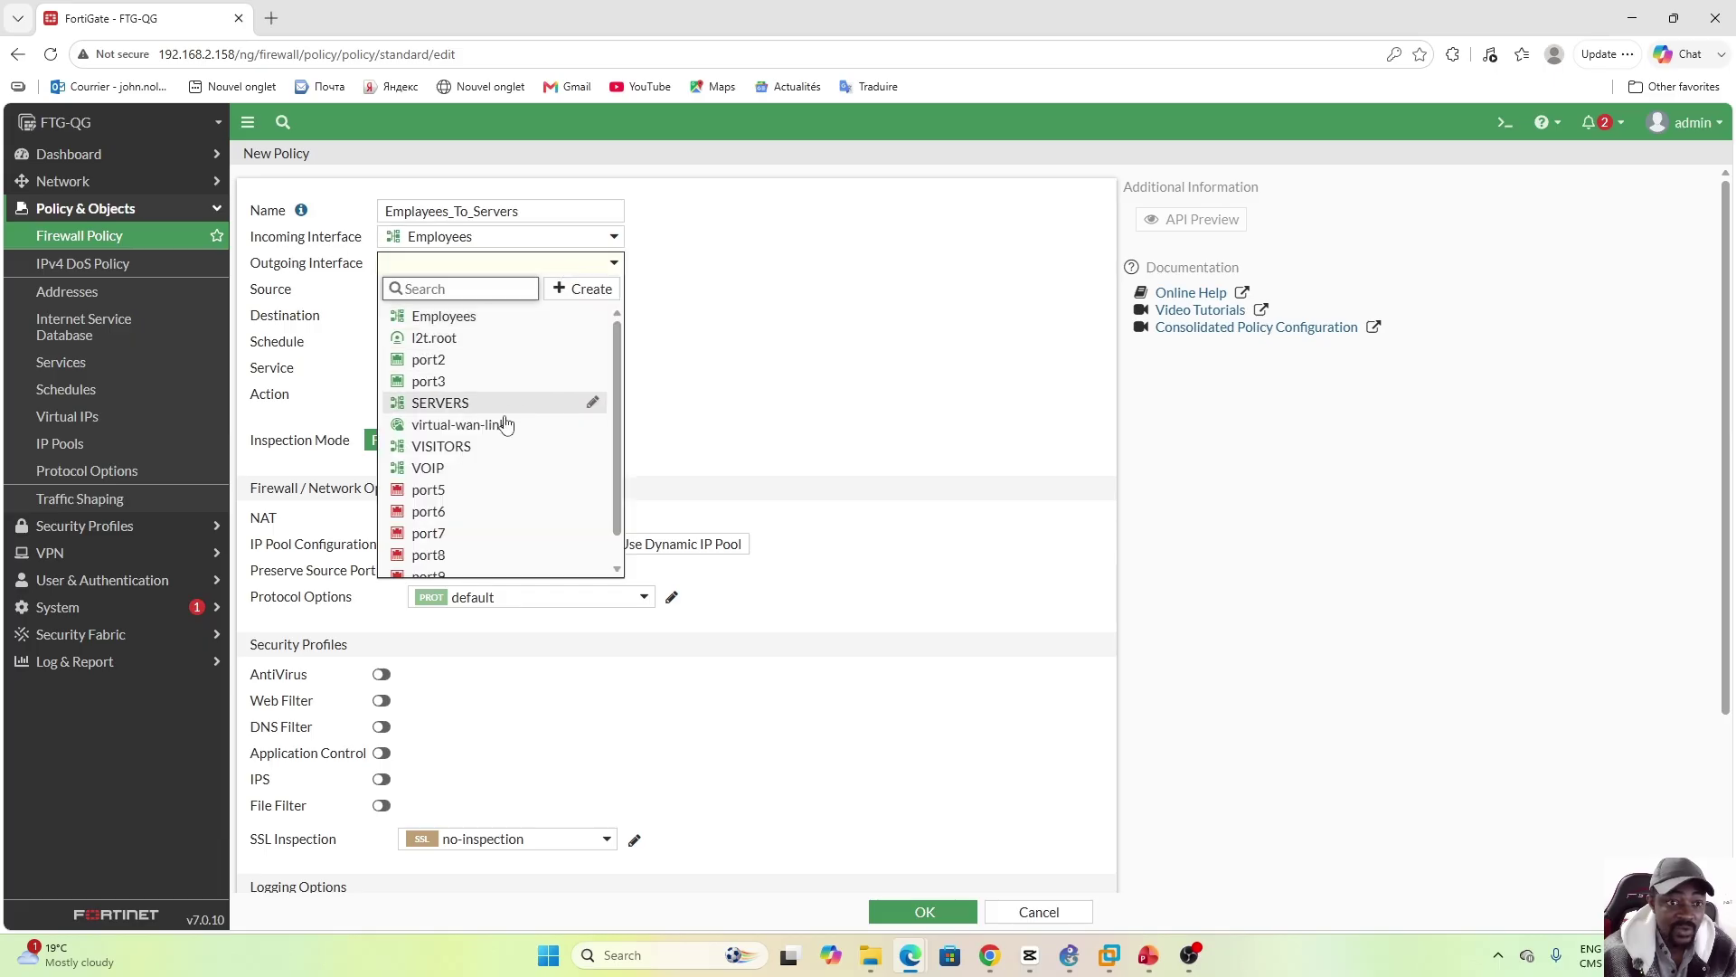
click(440, 403)
click(467, 292)
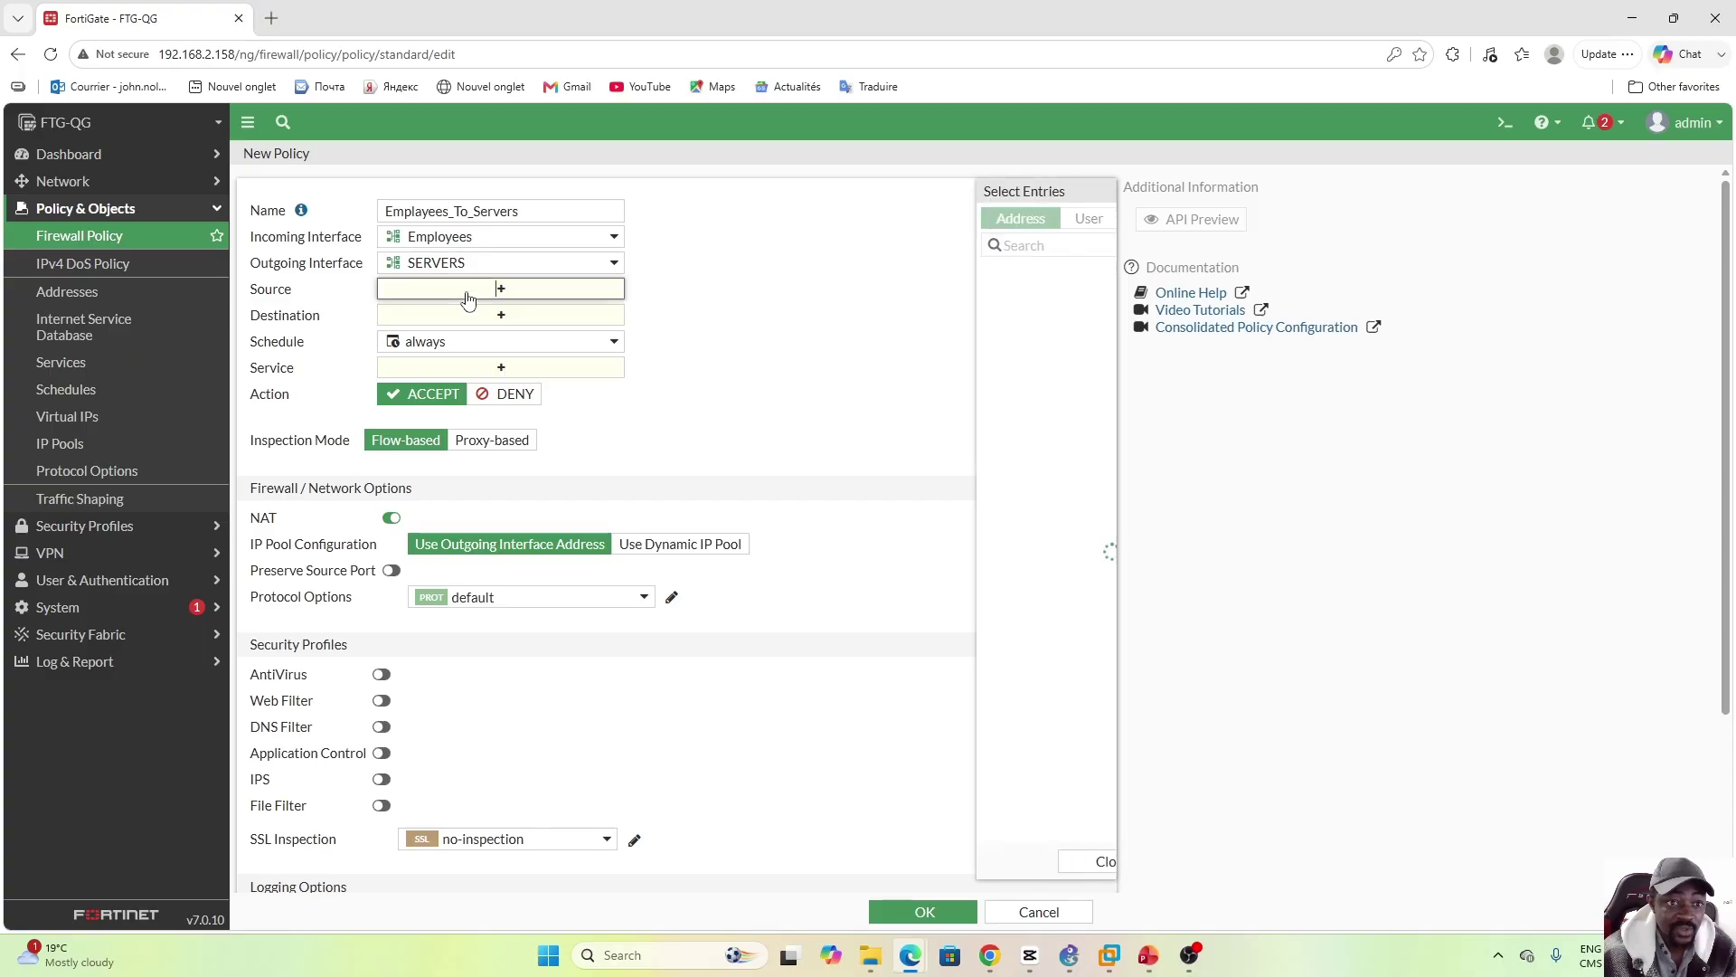
click(945, 321)
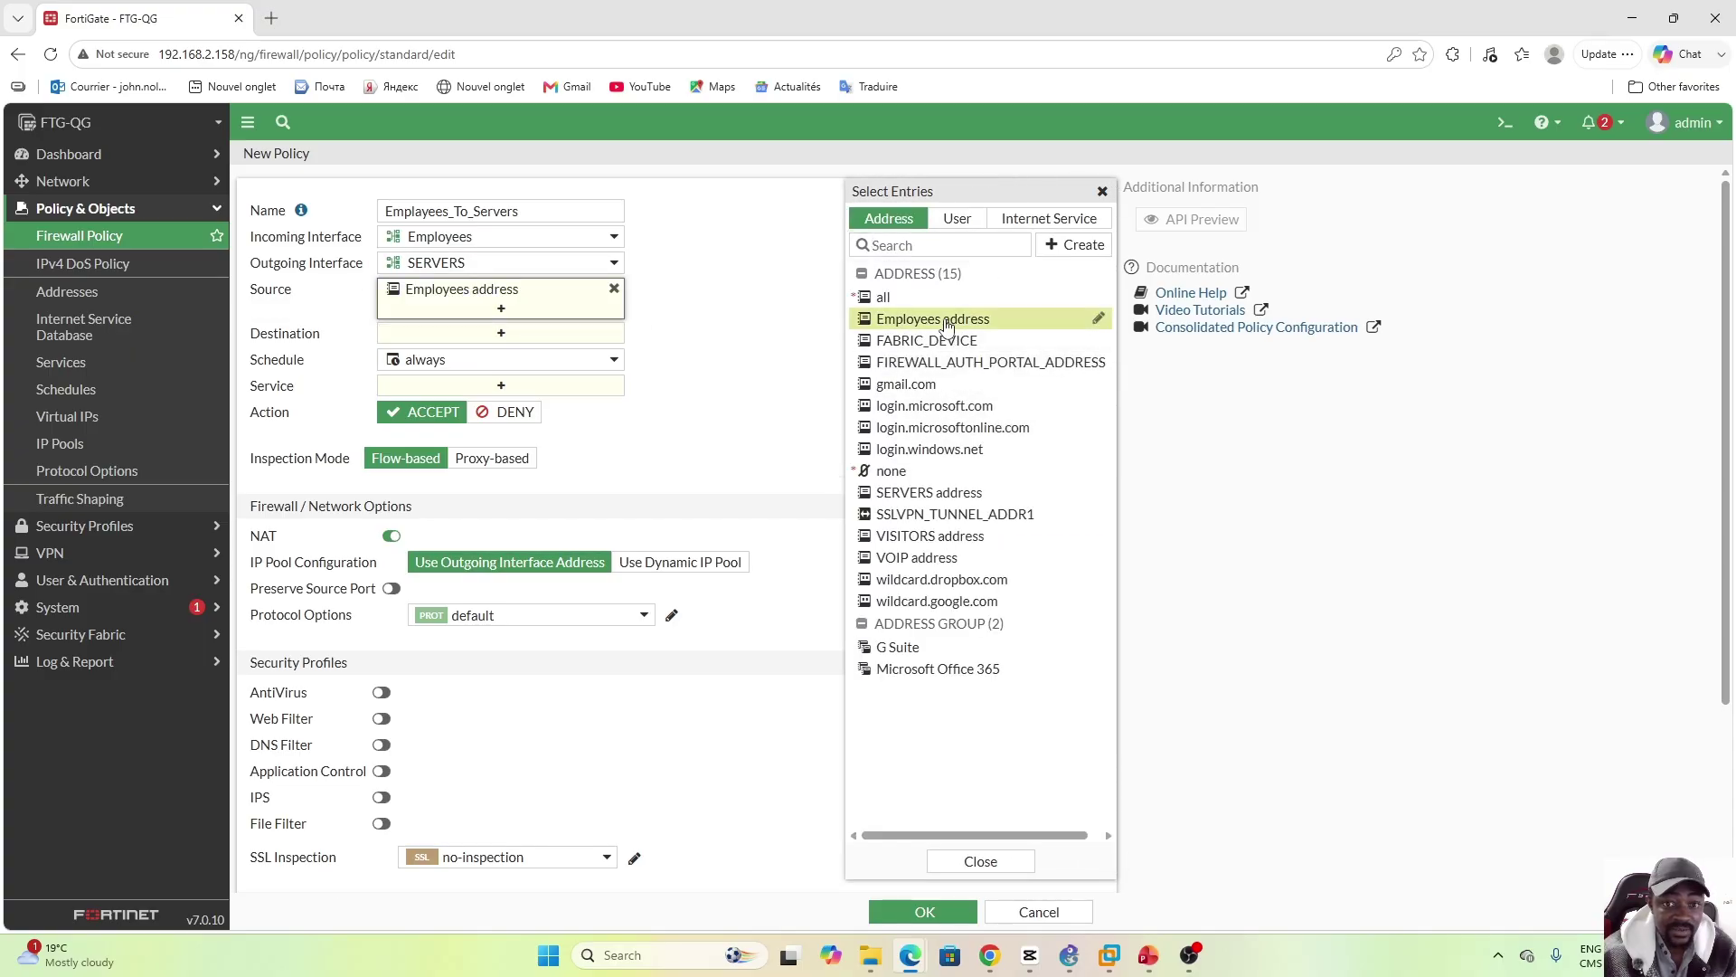
click(500, 335)
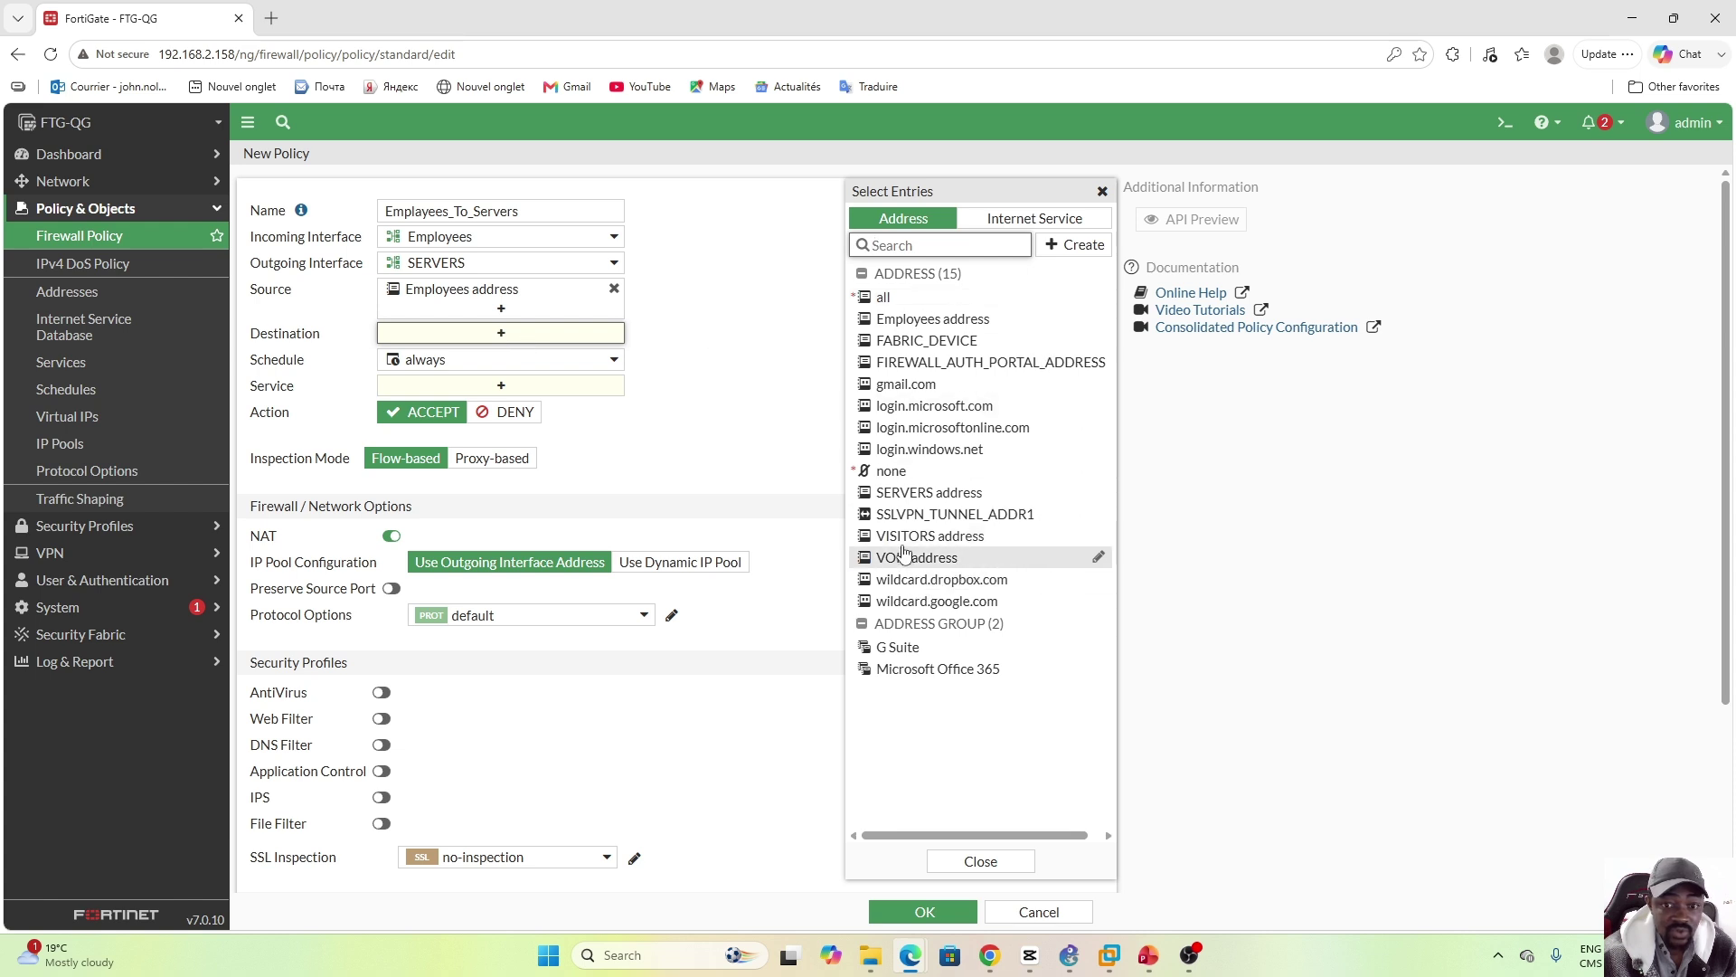
click(927, 492)
click(687, 426)
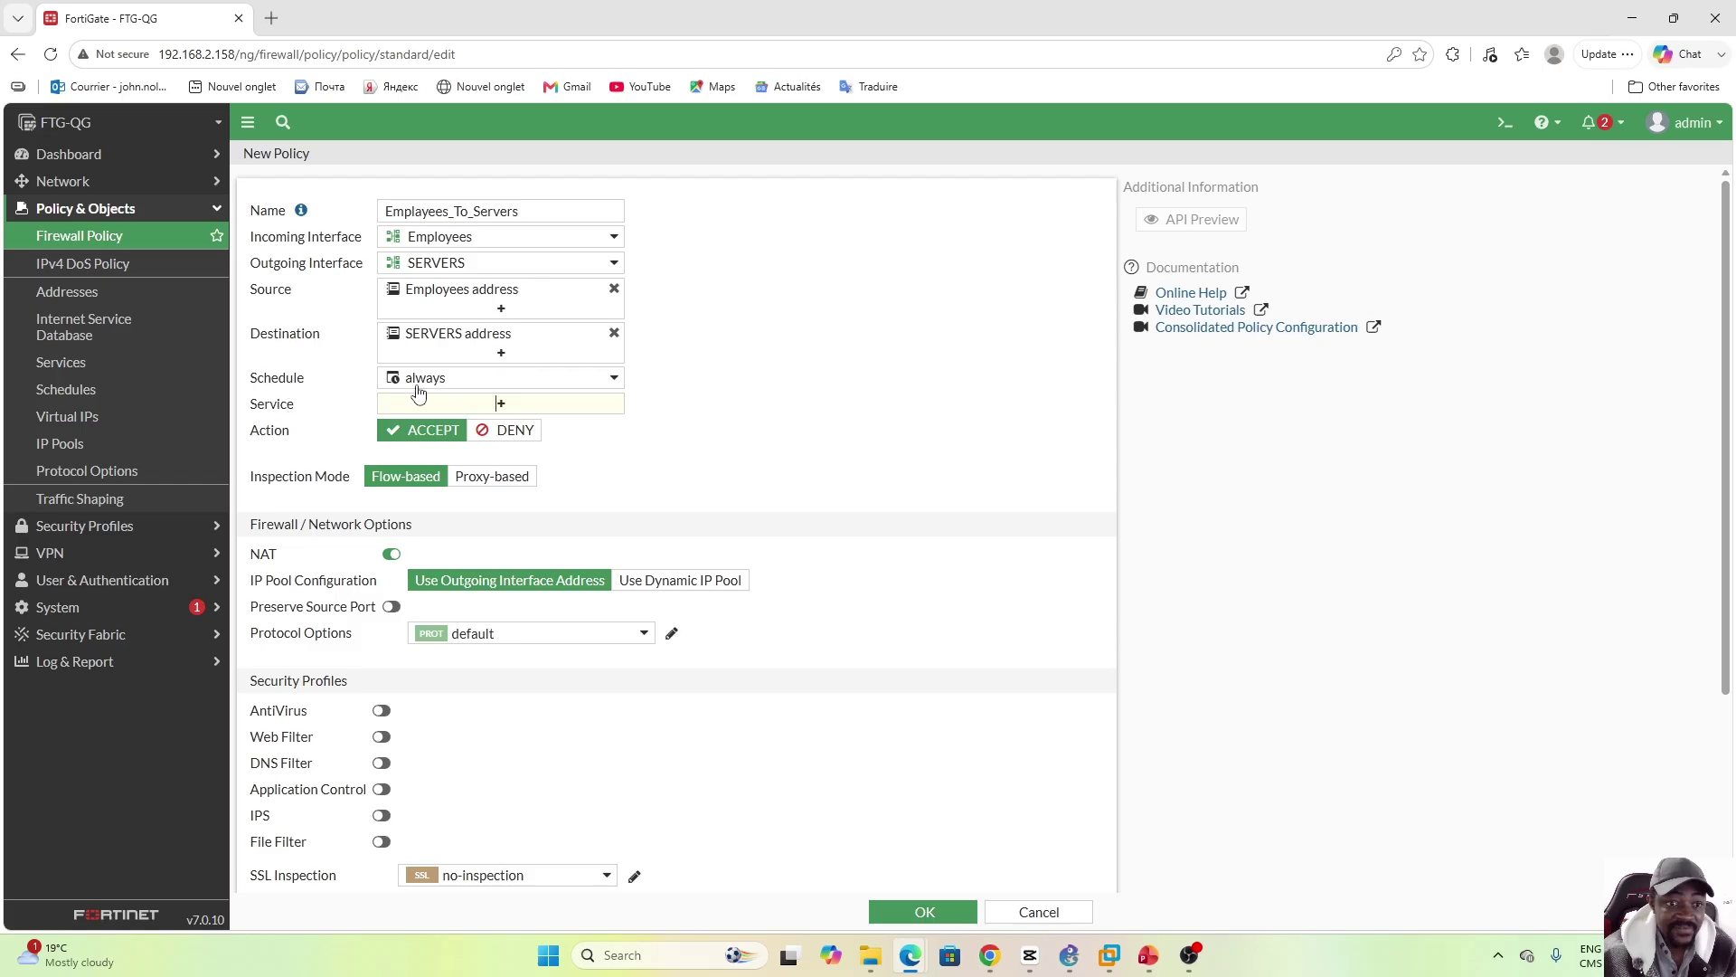
Step: Add LDAP, RADIUS, RDP and SSH to the policy's services
click(501, 403)
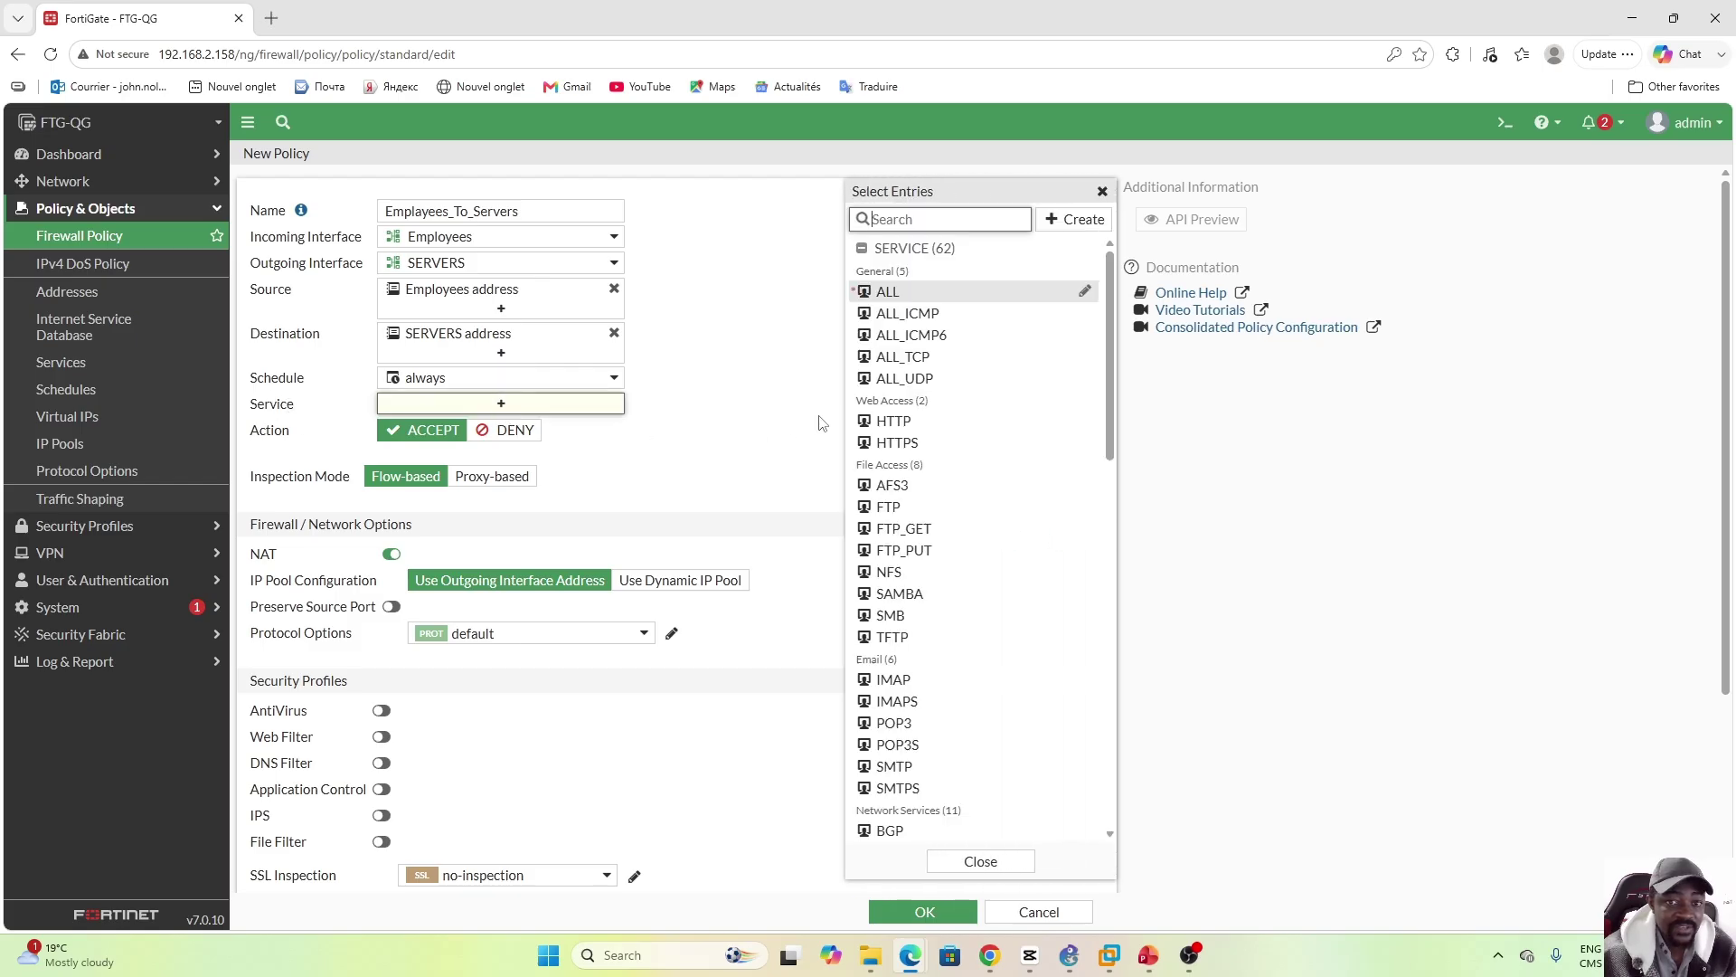
mouse_move(898, 291)
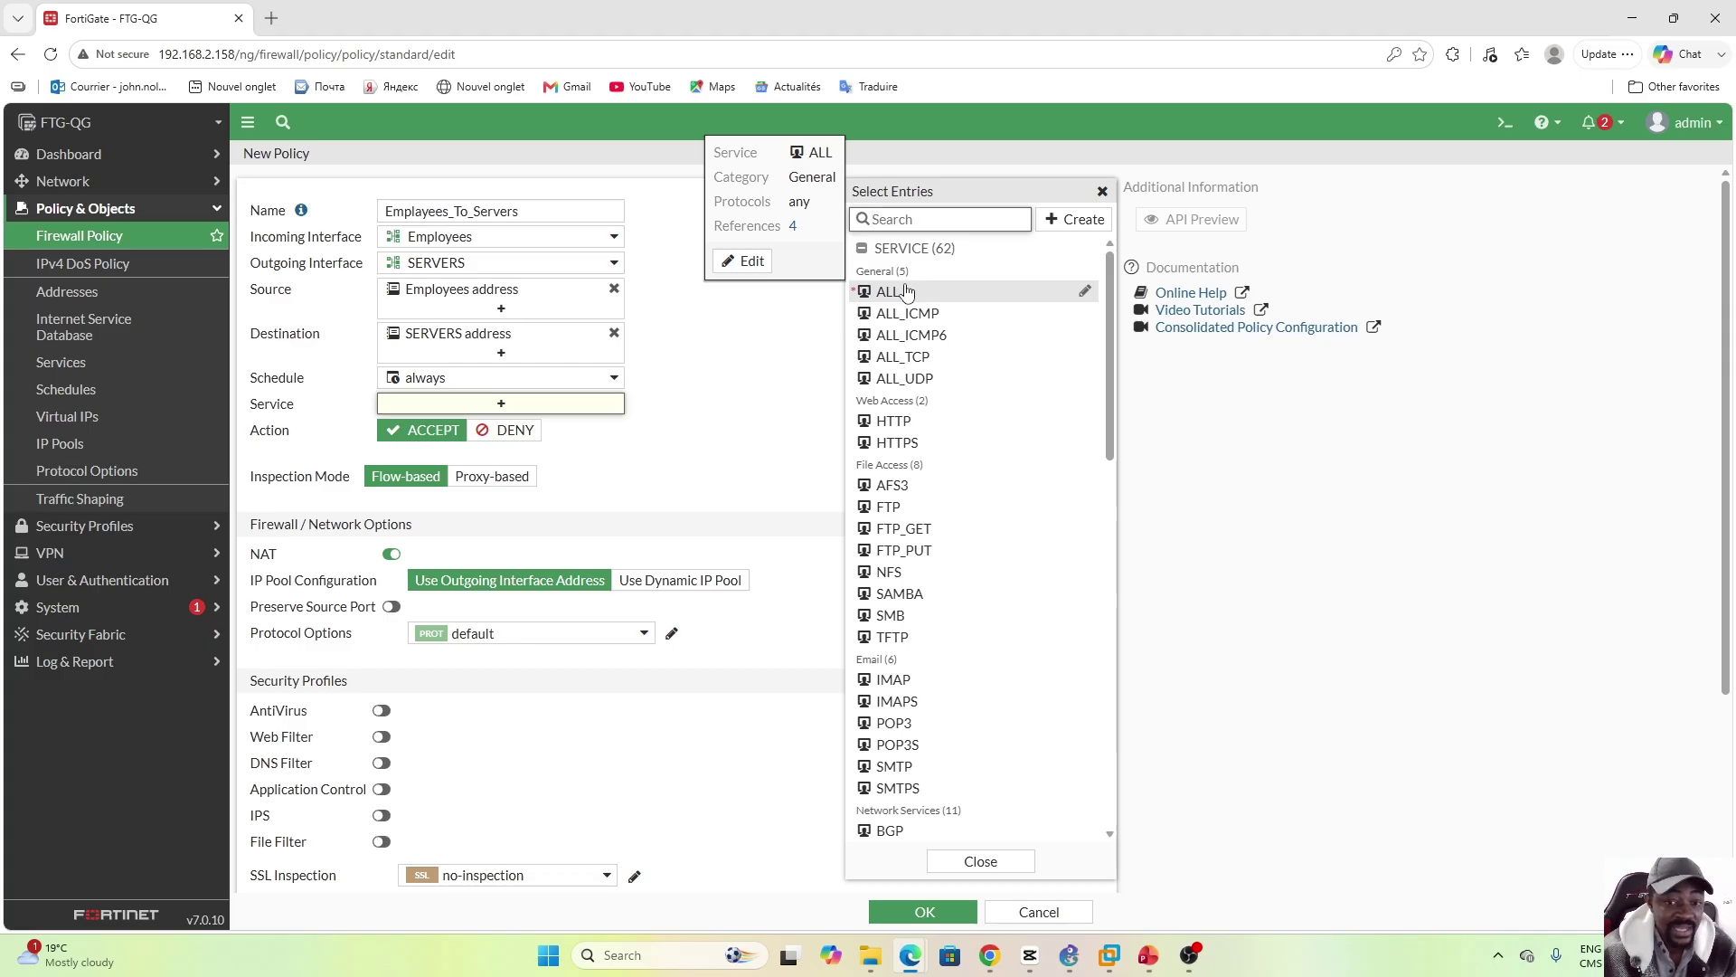
drag(1109, 338, 1138, 595)
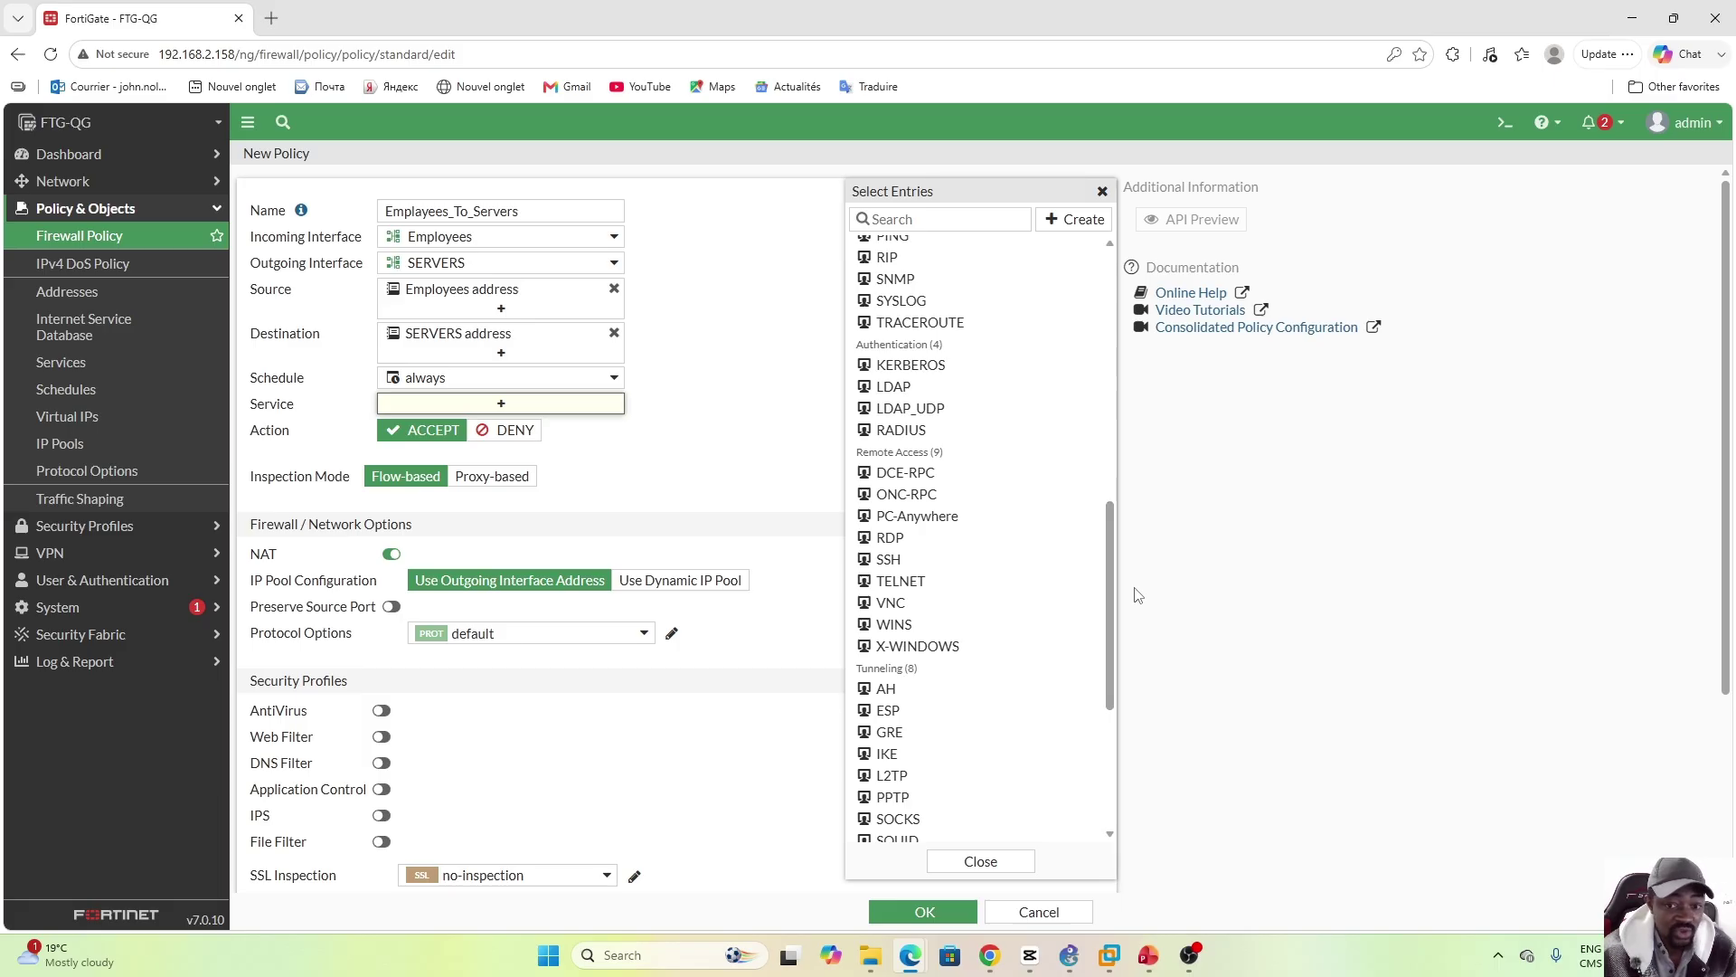
click(929, 391)
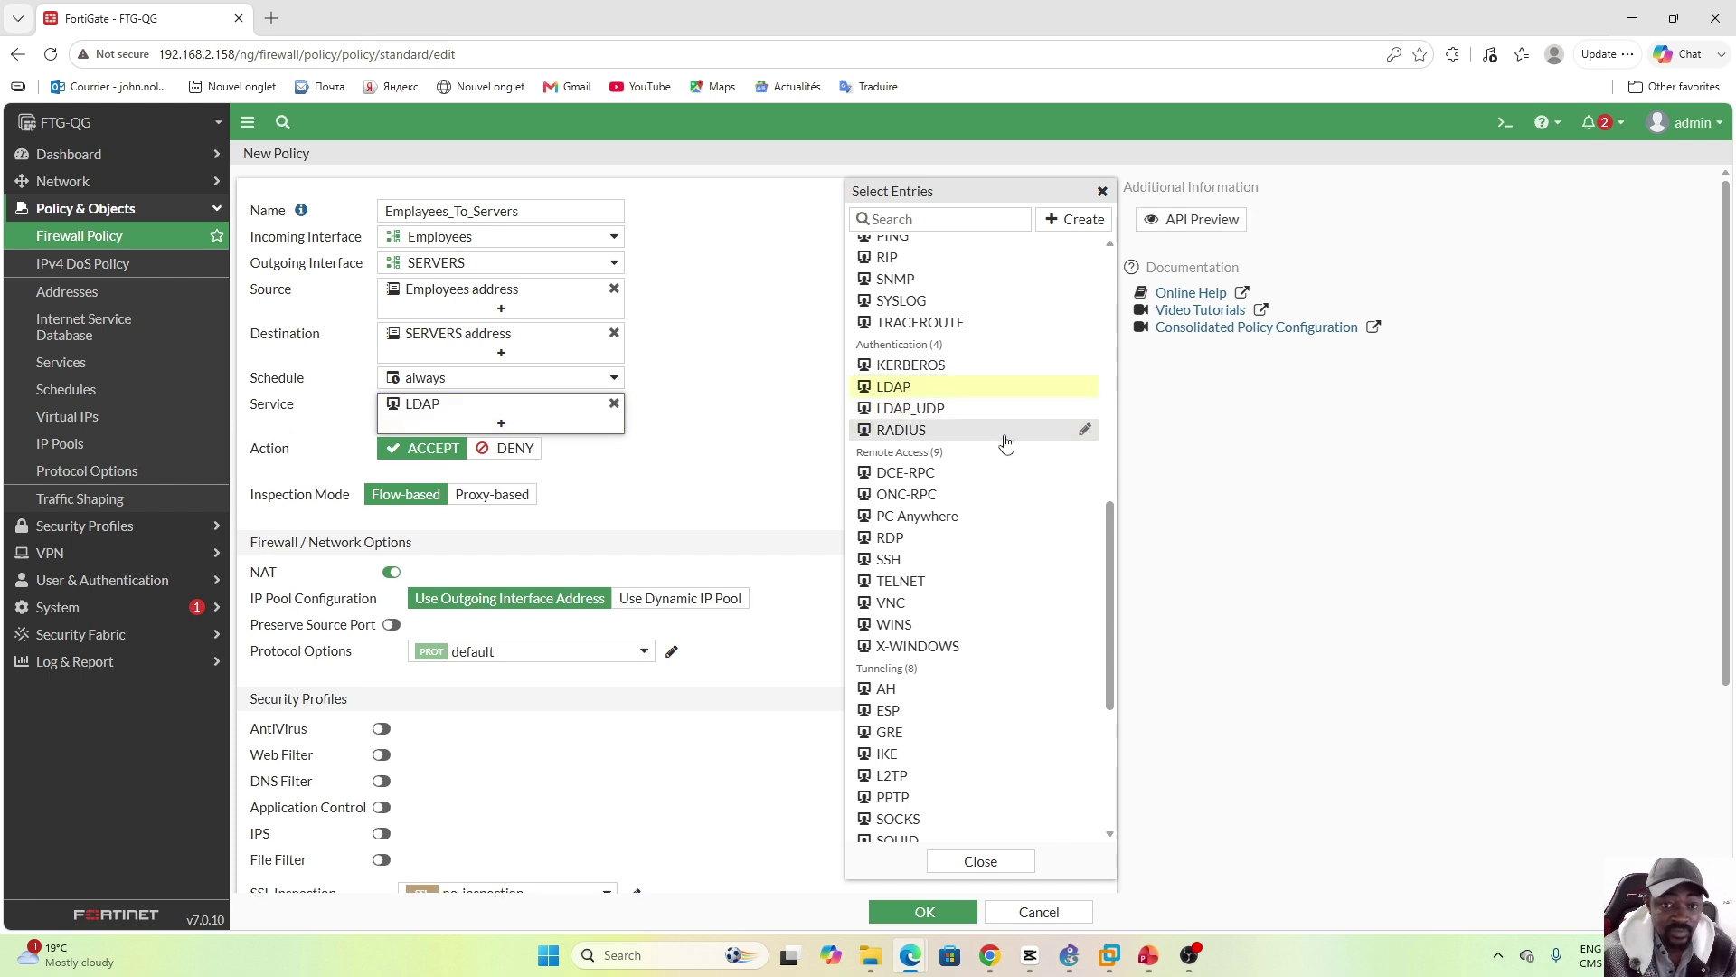
click(921, 432)
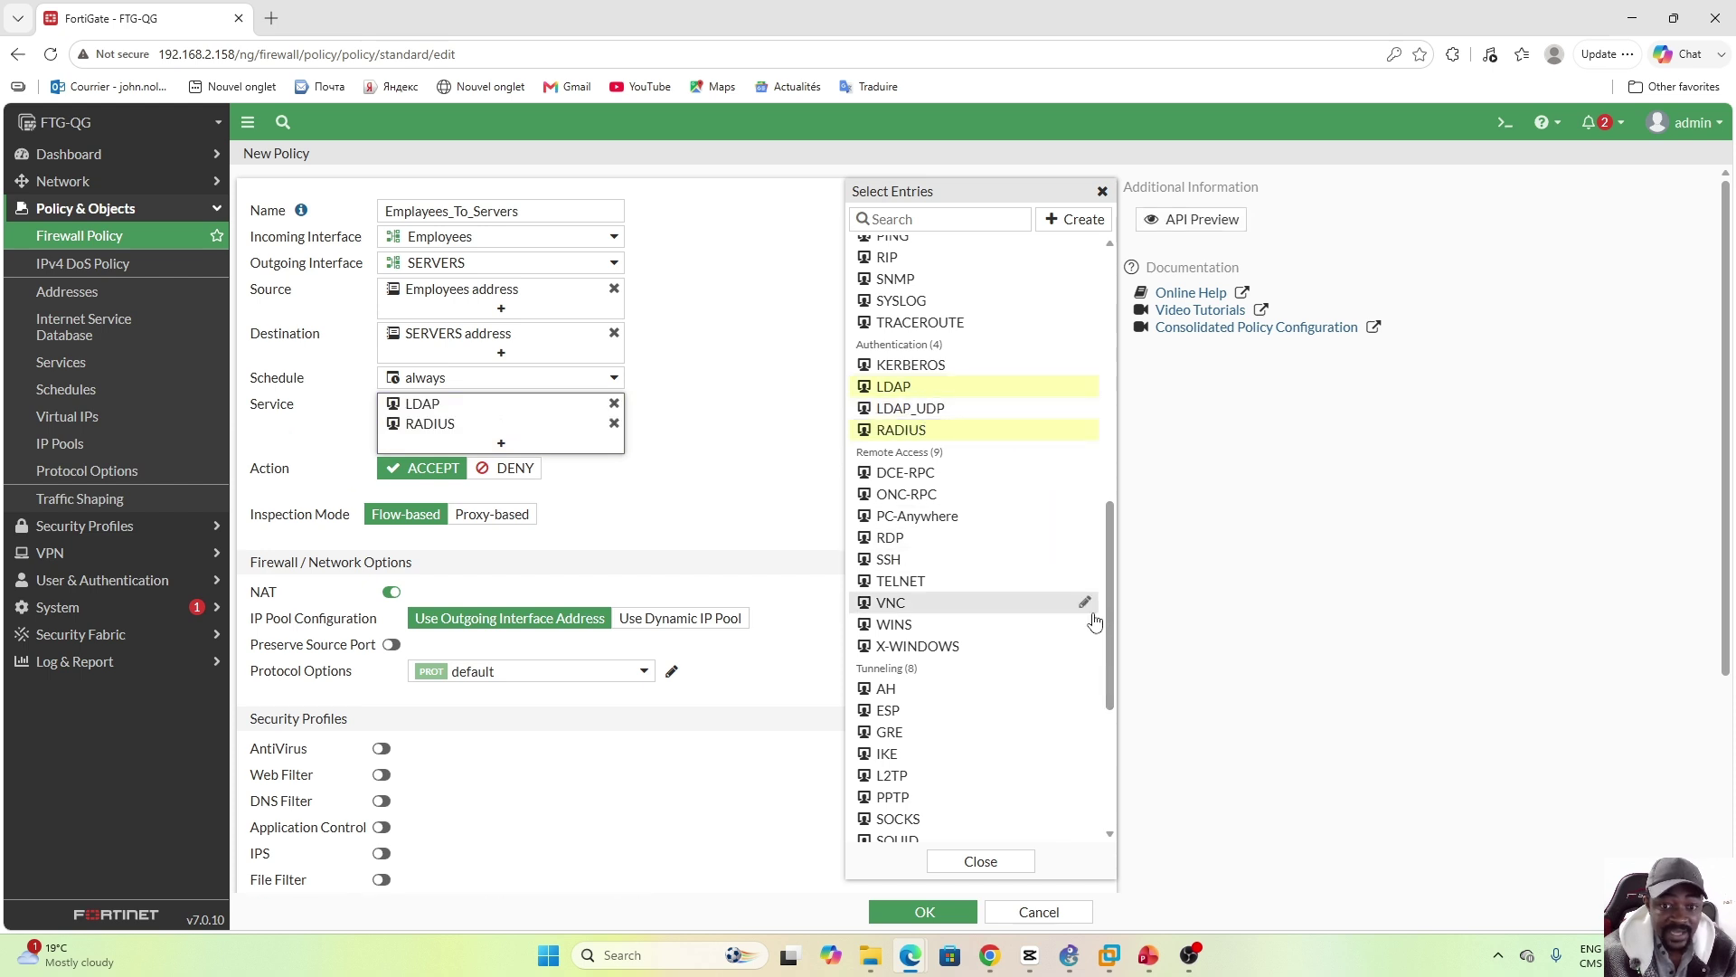
click(910, 544)
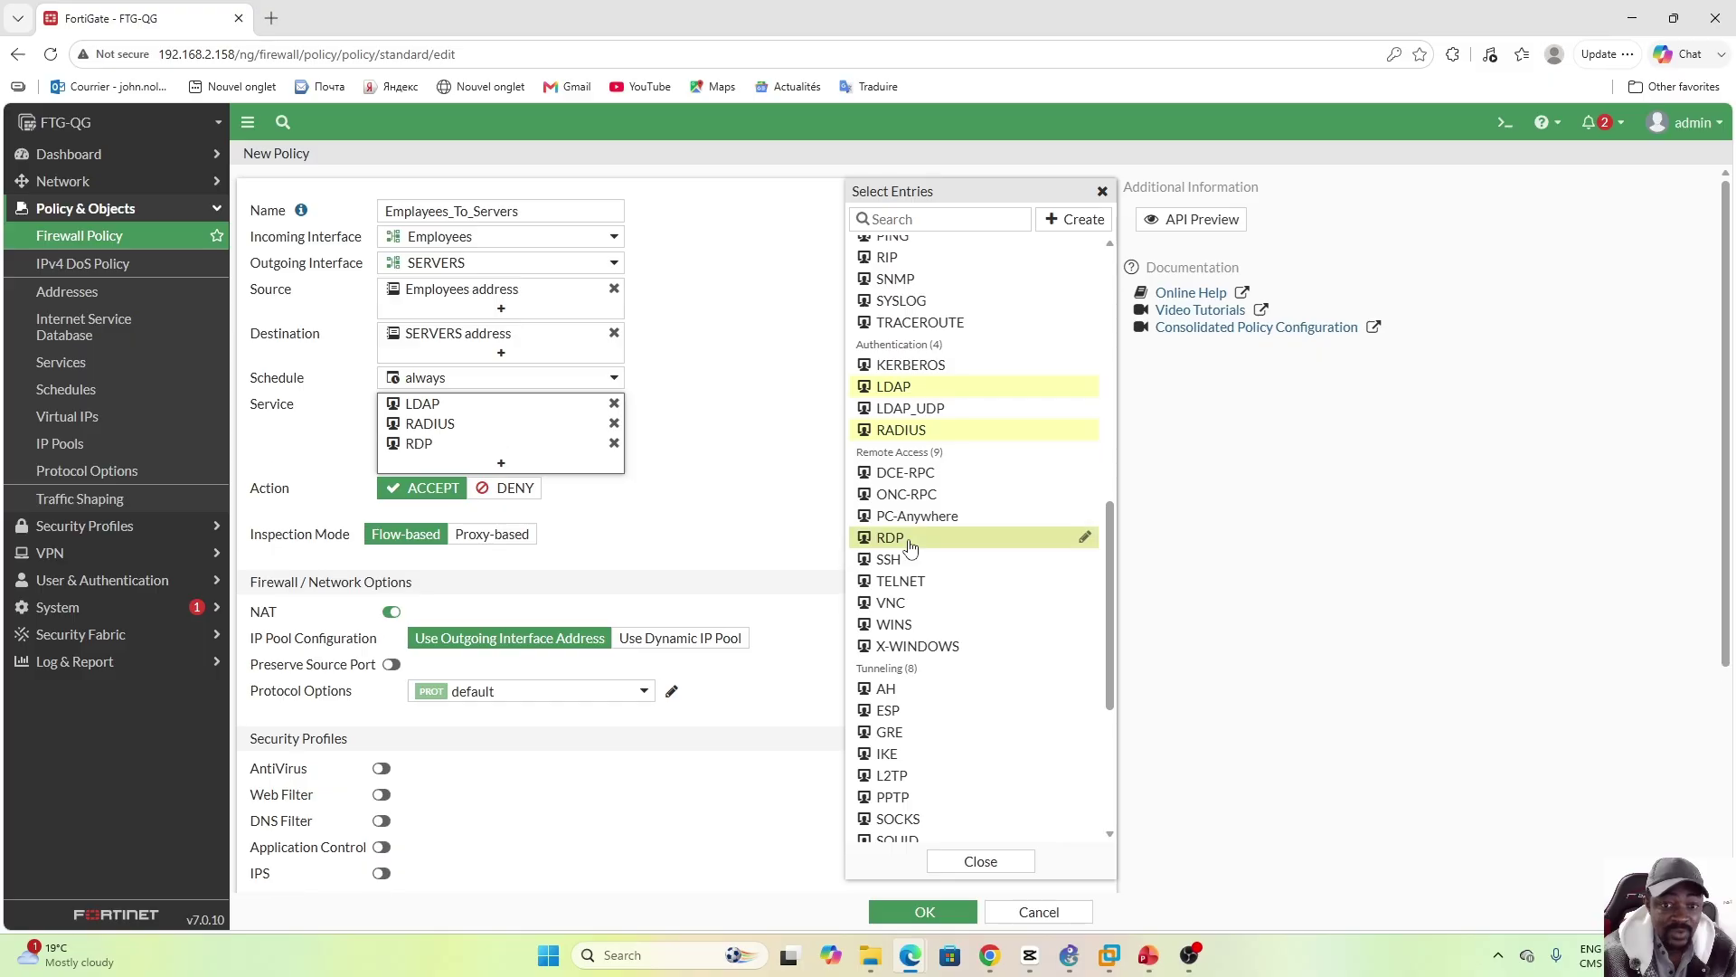
click(934, 562)
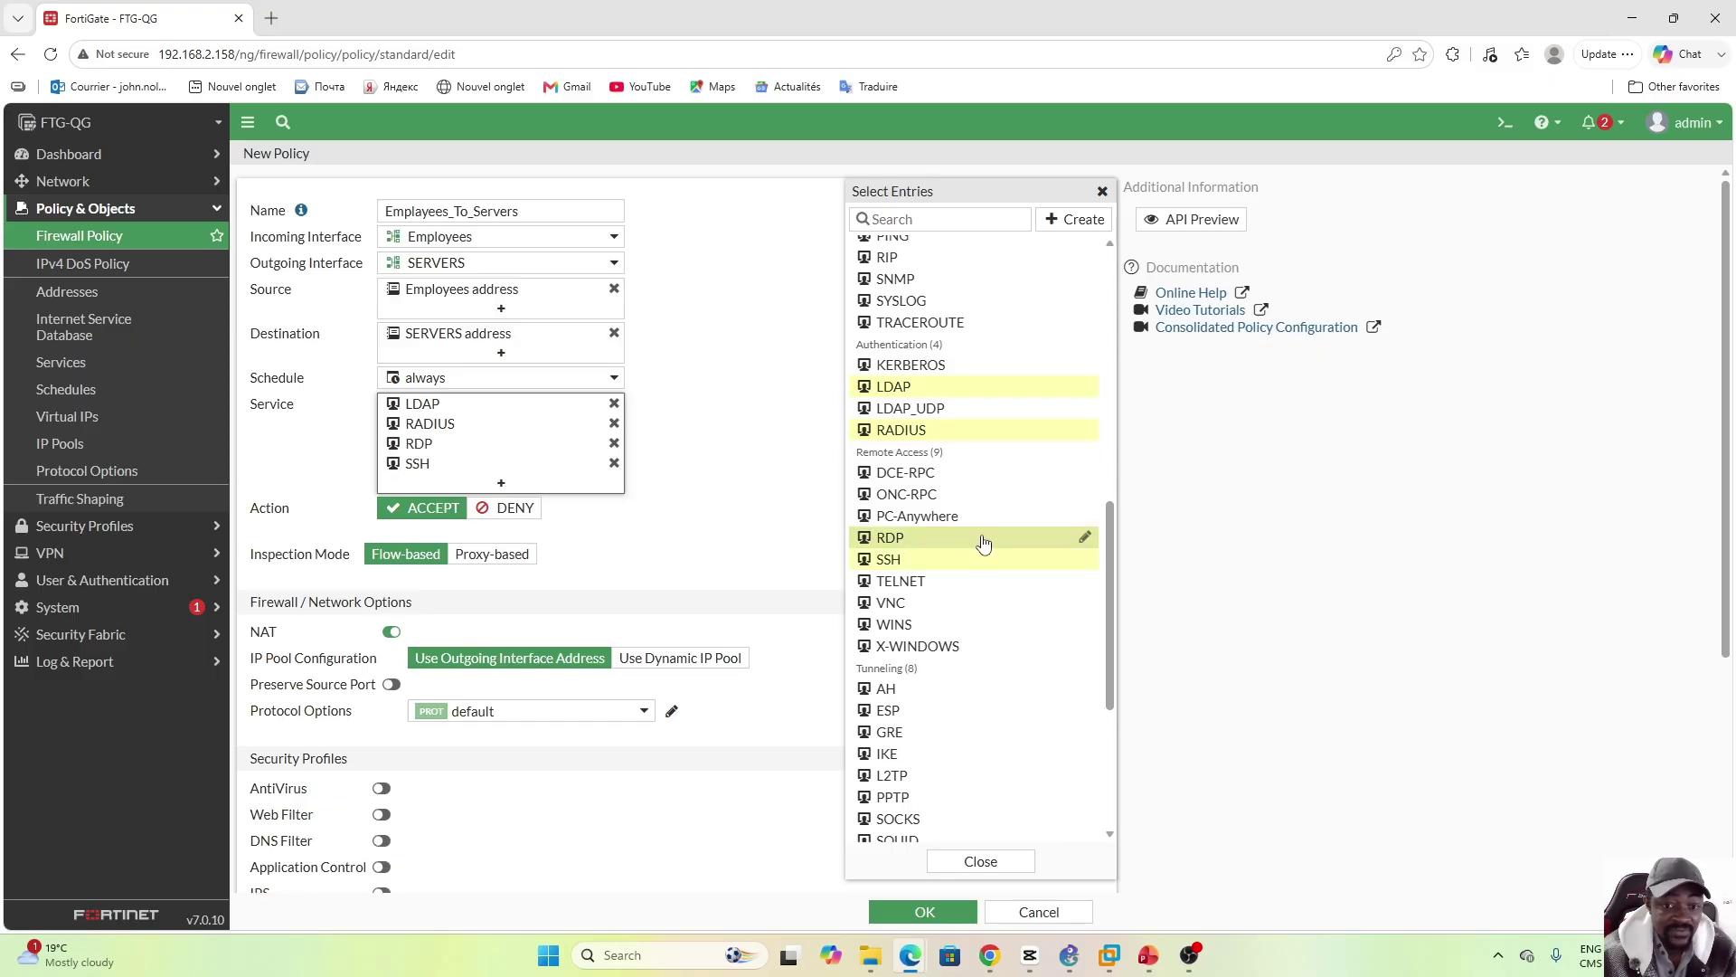
Step: Add Email Access, Exchange Server, Web Access and DNS to the services
drag(1109, 602, 1103, 738)
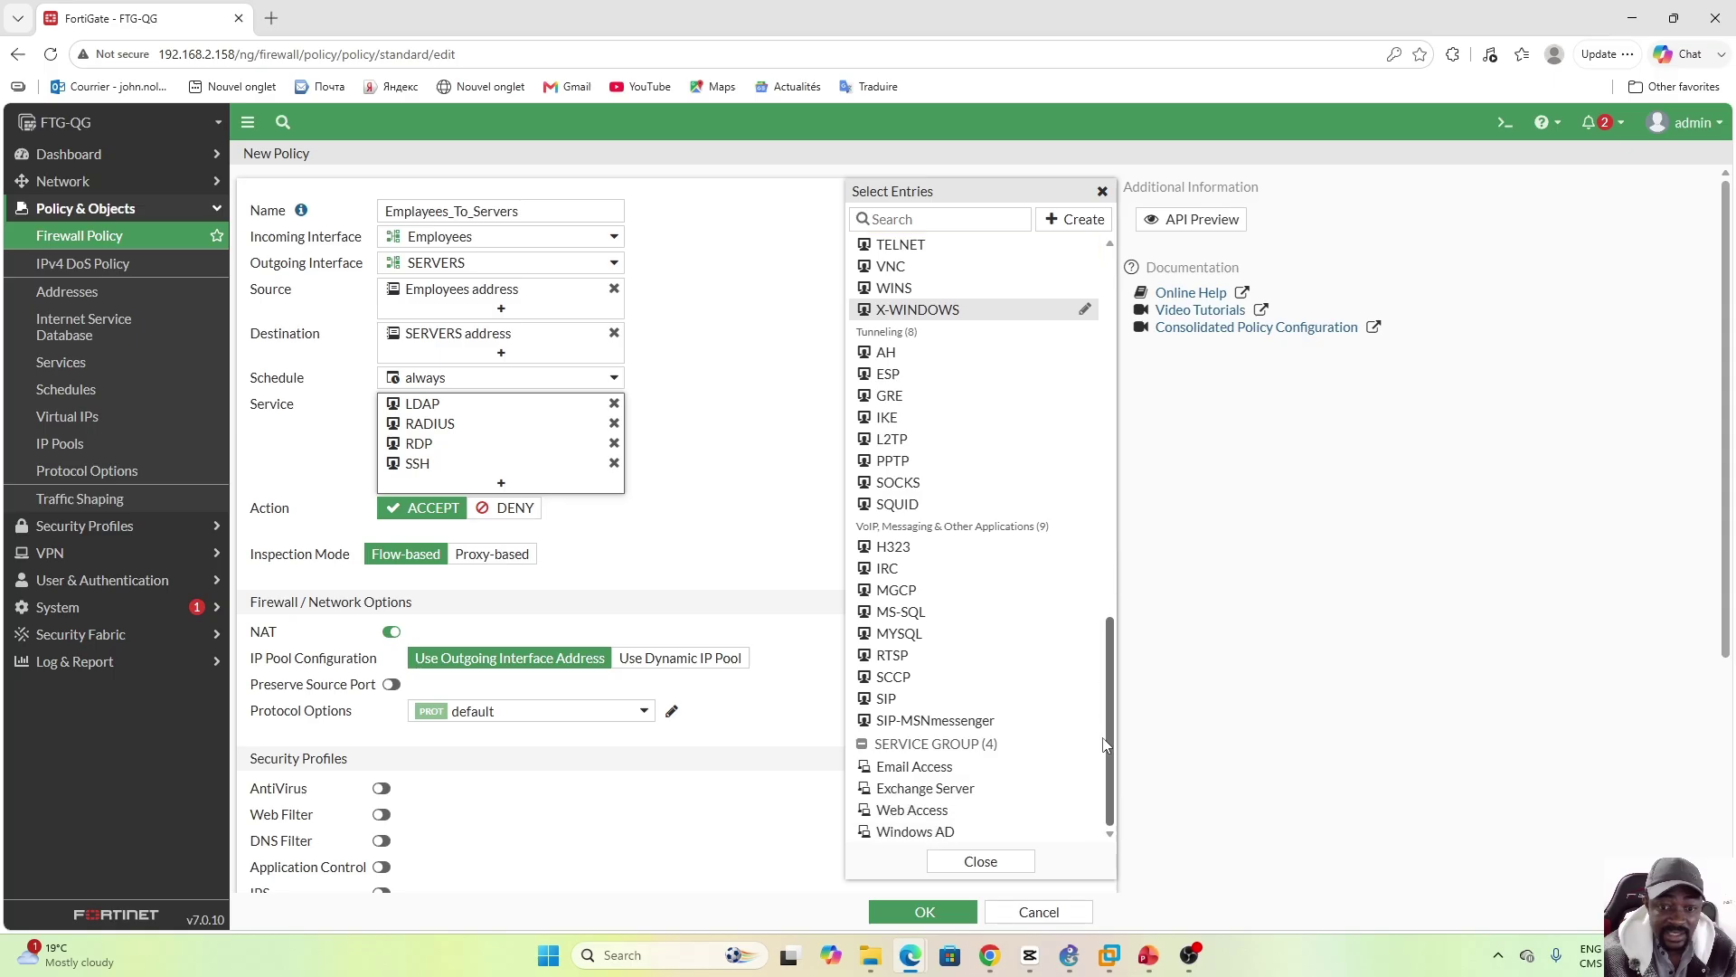
click(951, 767)
click(945, 790)
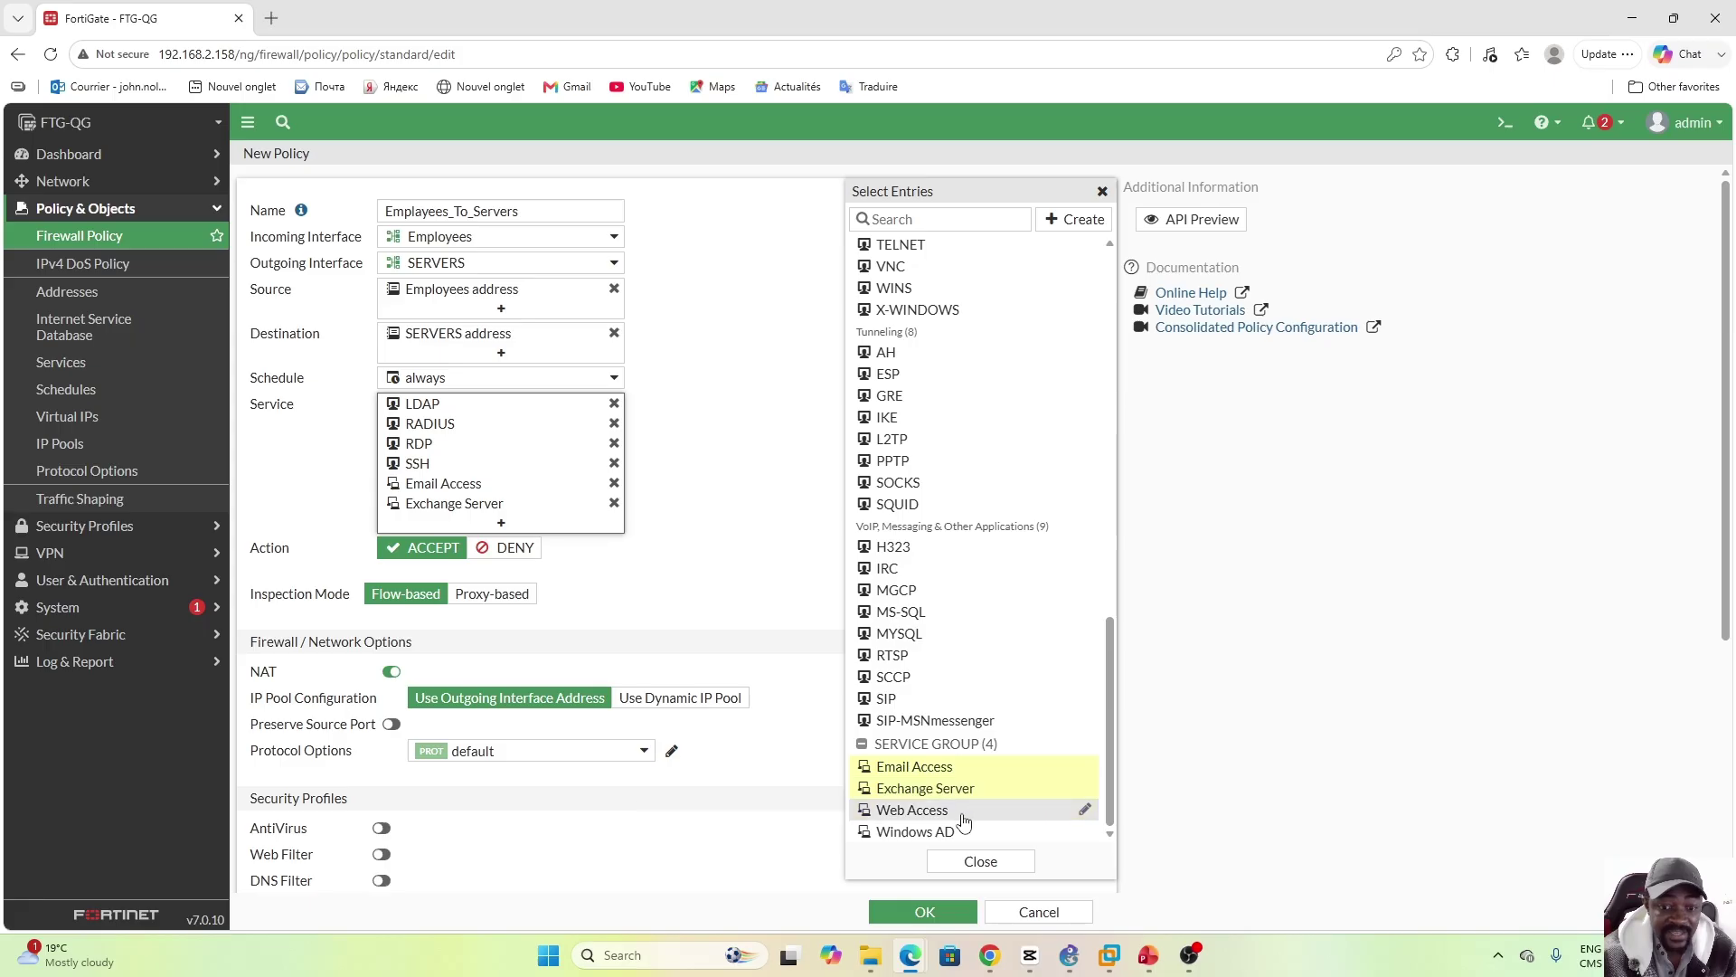
click(954, 811)
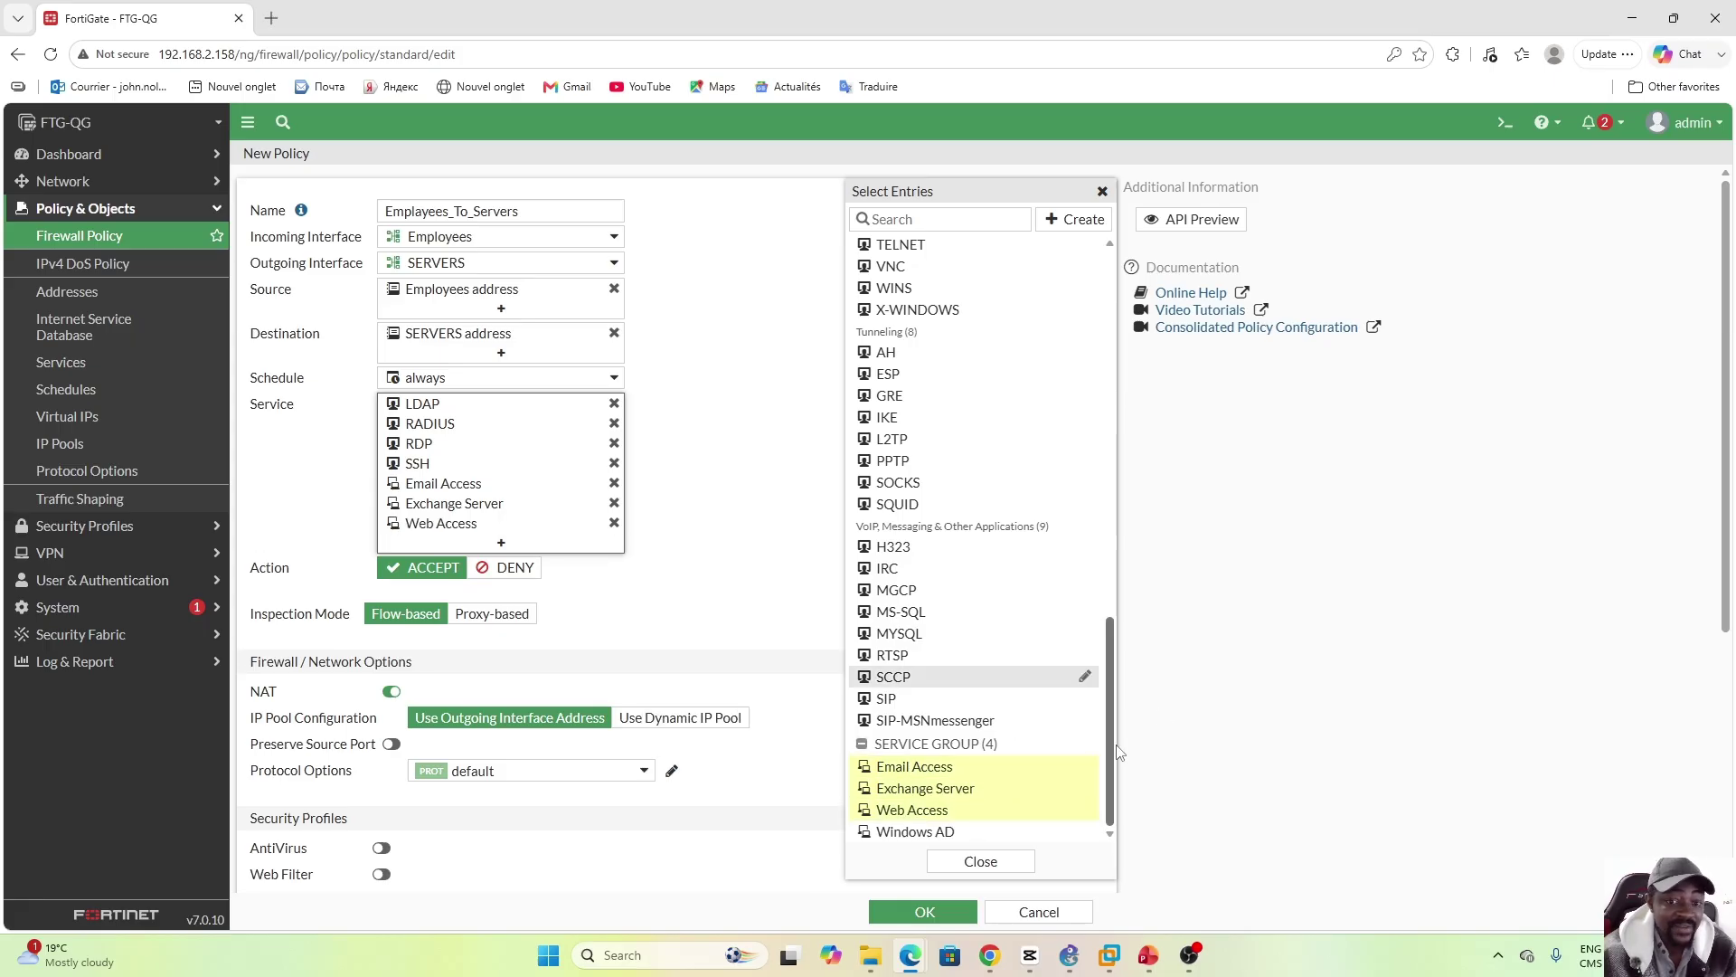
drag(1111, 729, 1080, 511)
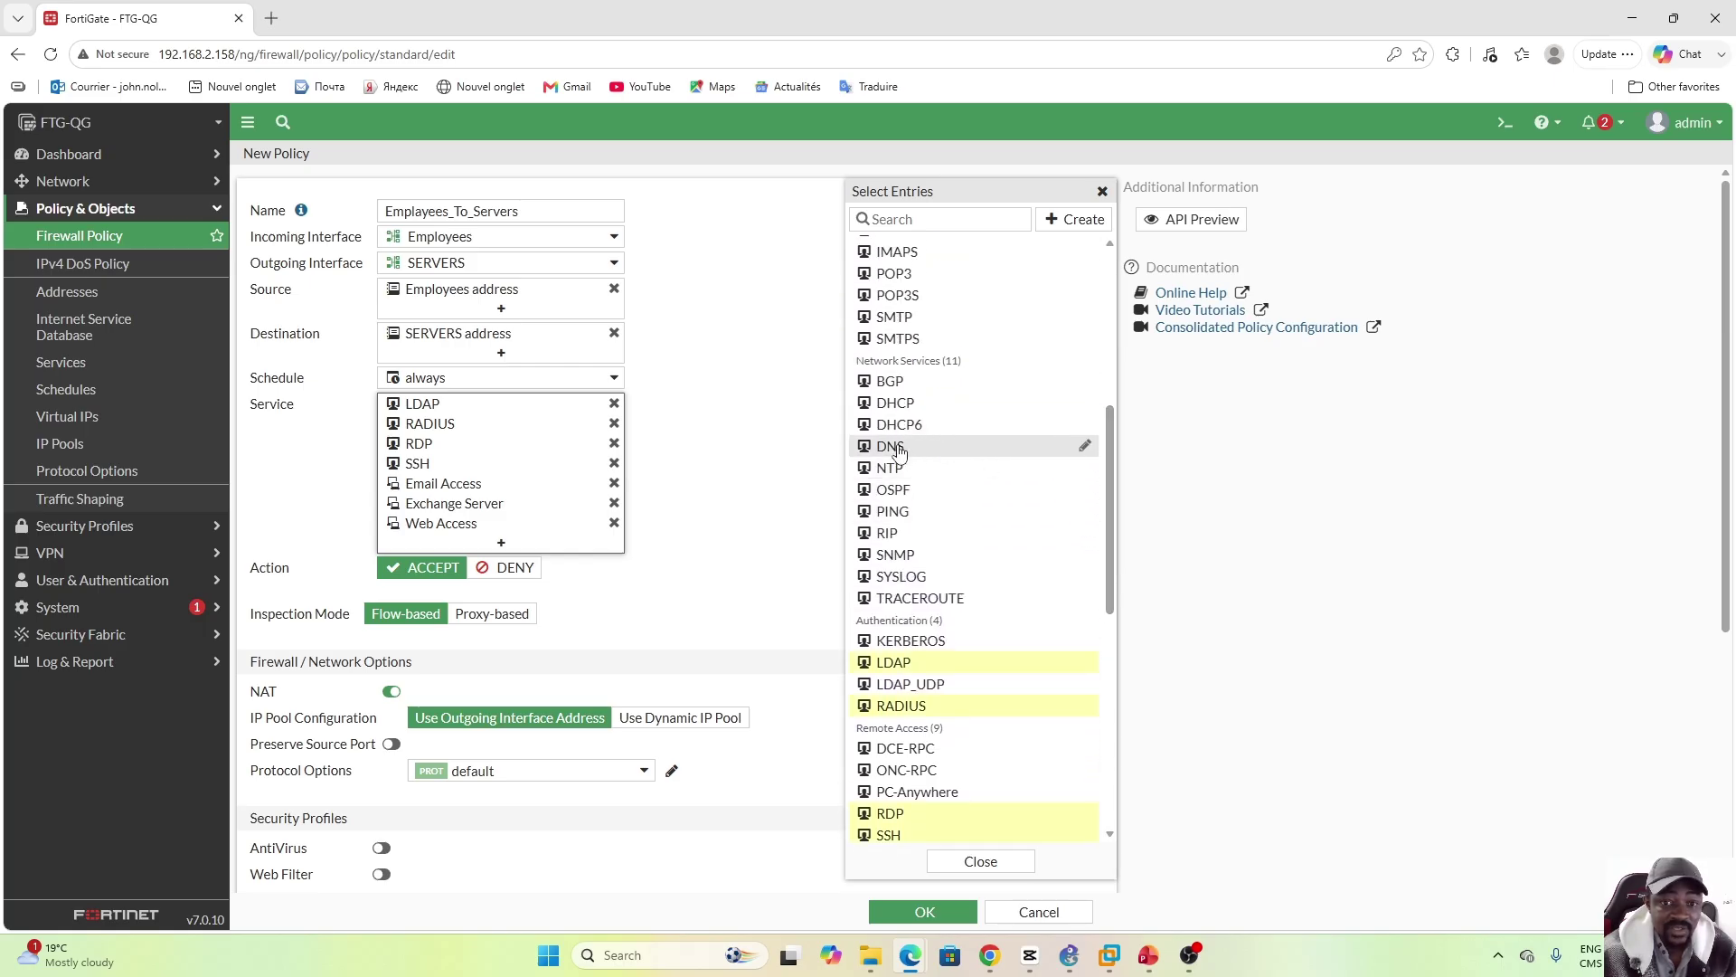
click(909, 447)
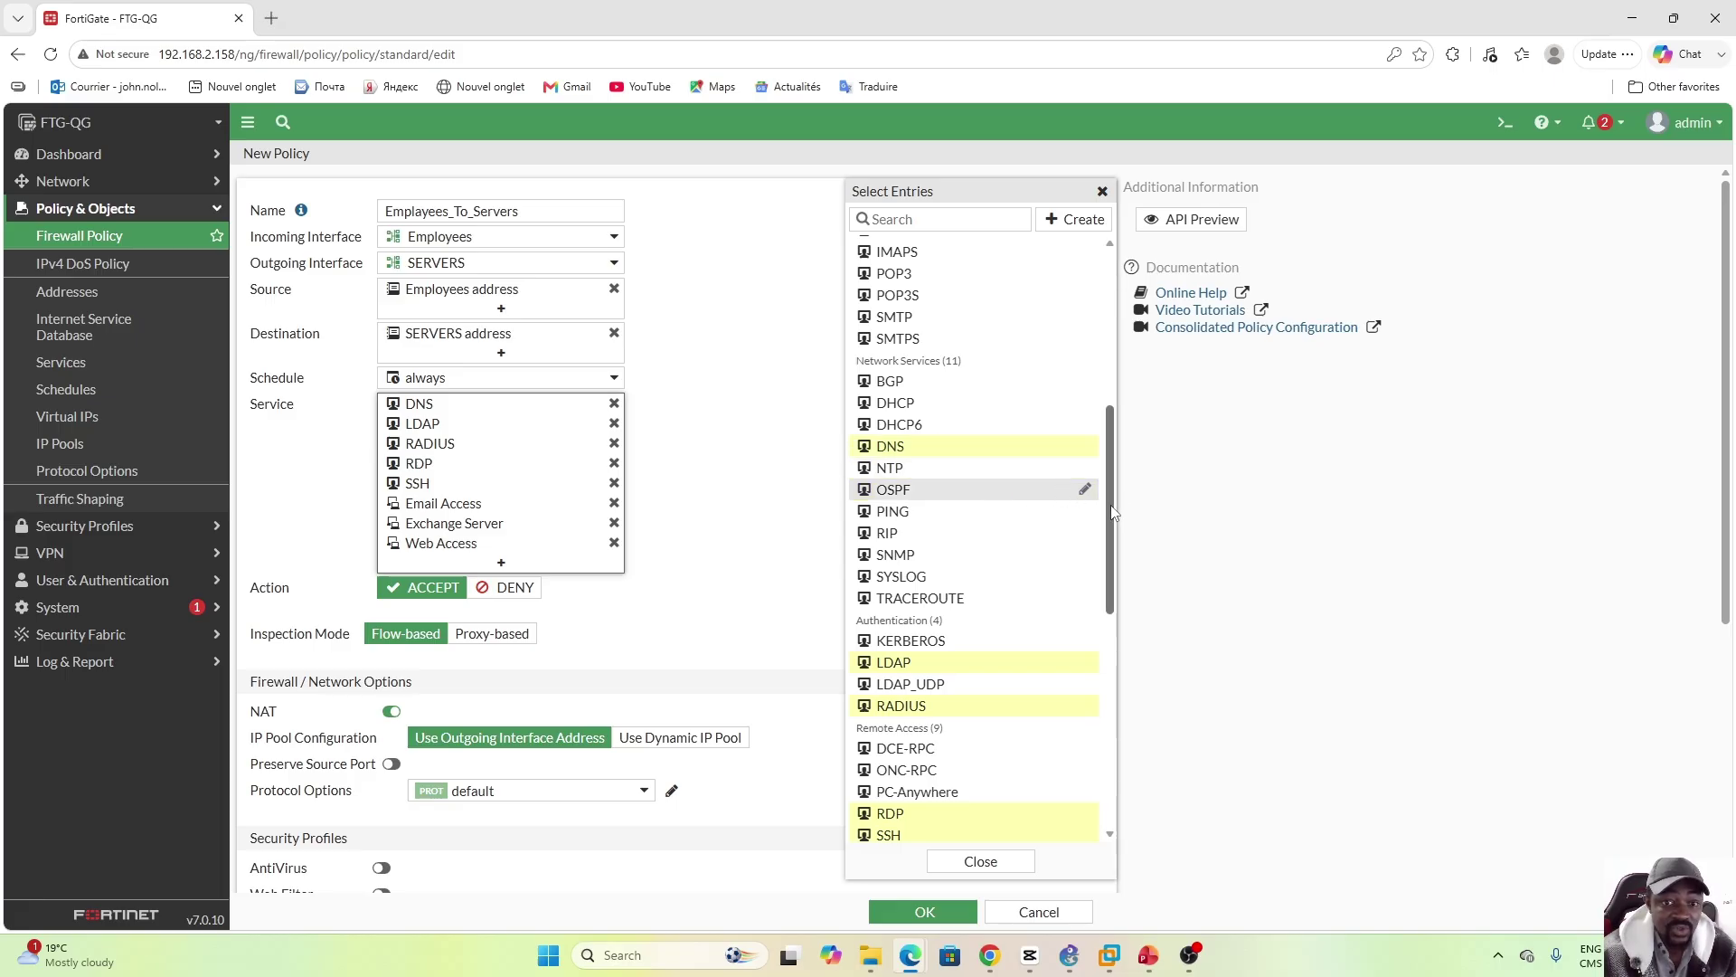
Step: Add HTTPS to the services, removing the accidentally added HTTP
drag(1112, 513, 1111, 355)
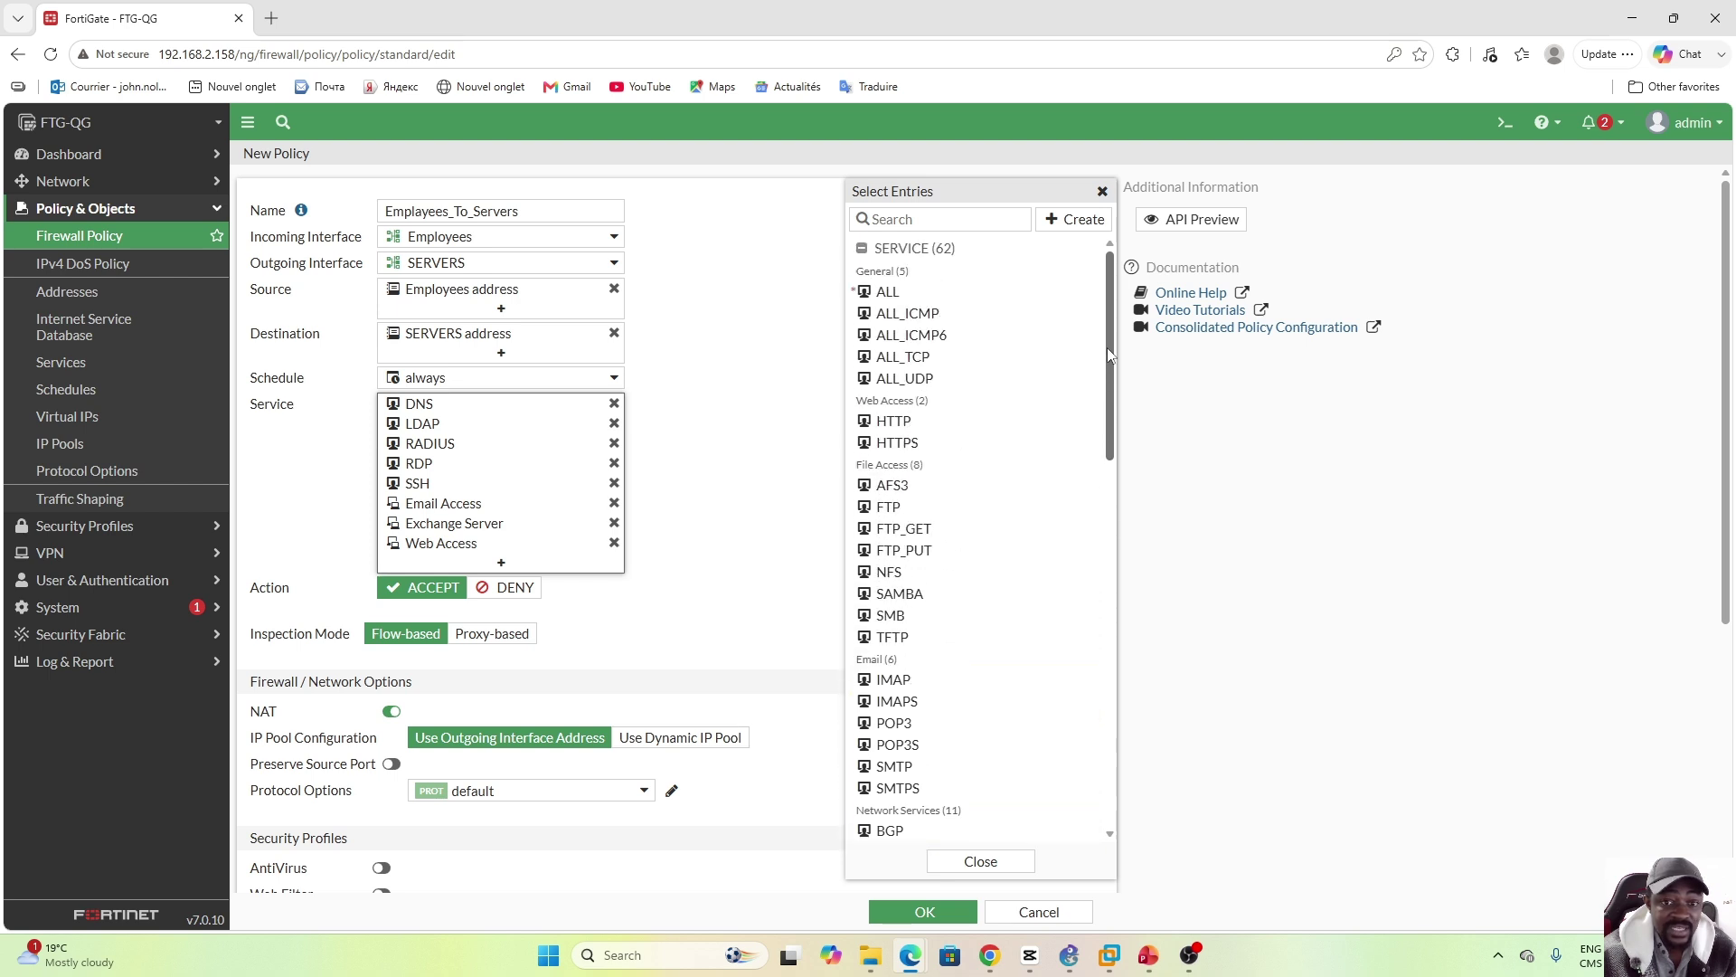
click(931, 423)
click(916, 446)
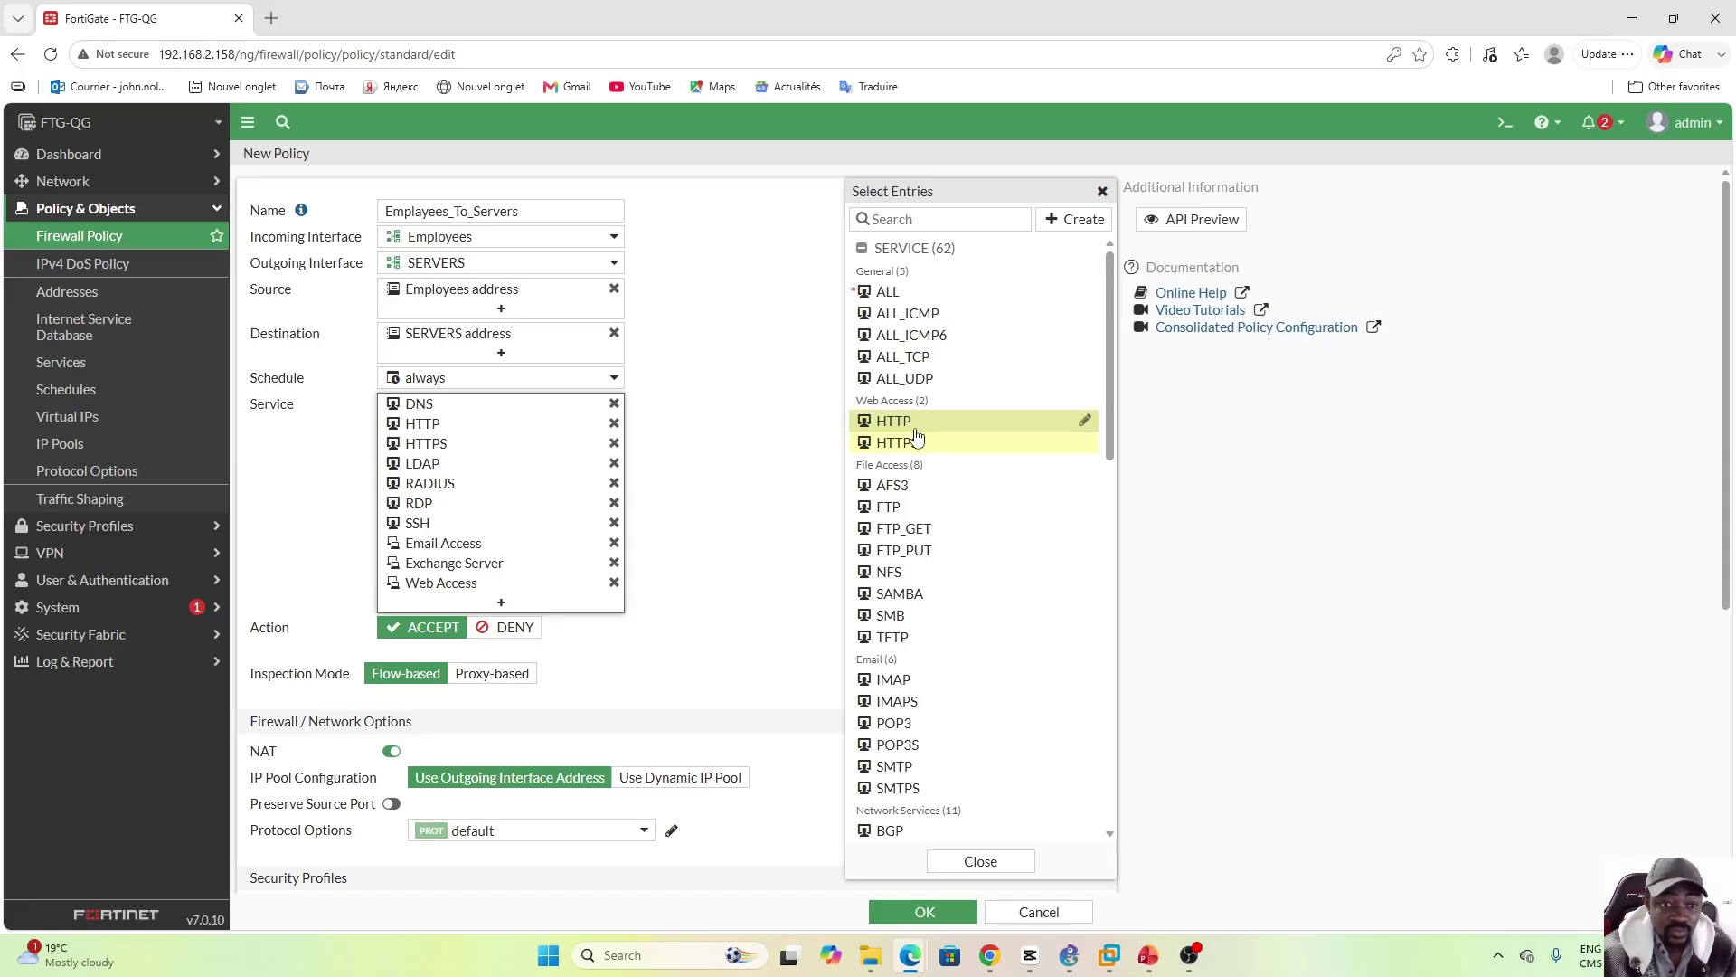
click(614, 423)
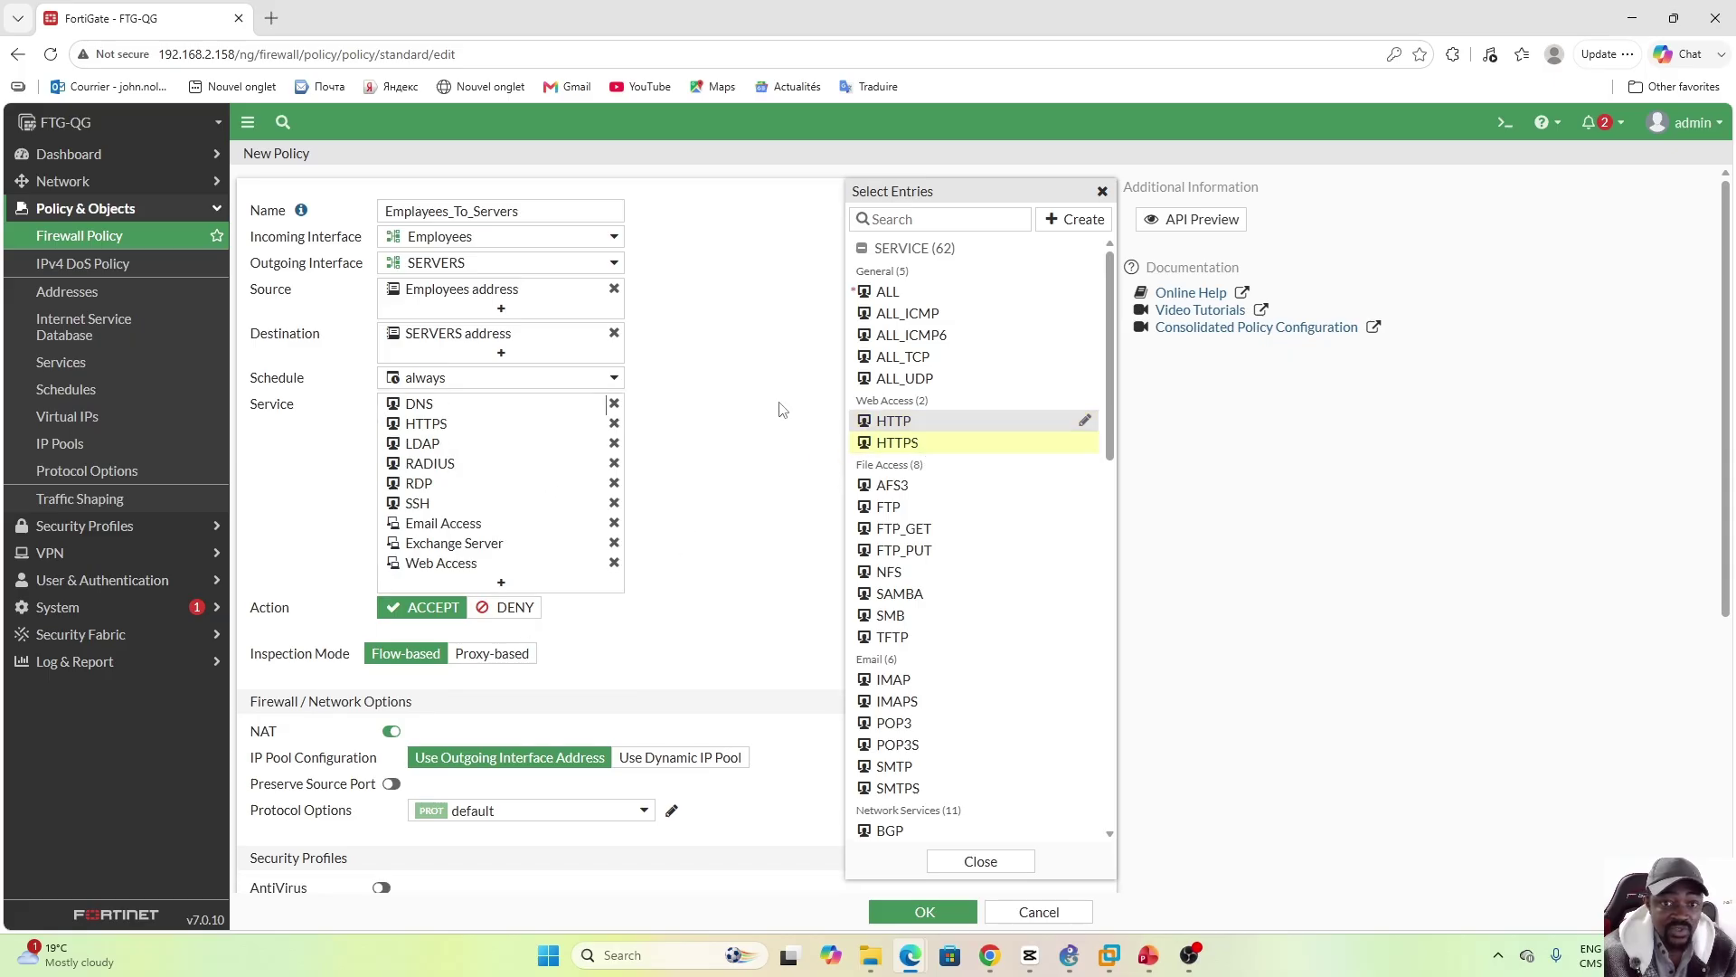
click(783, 433)
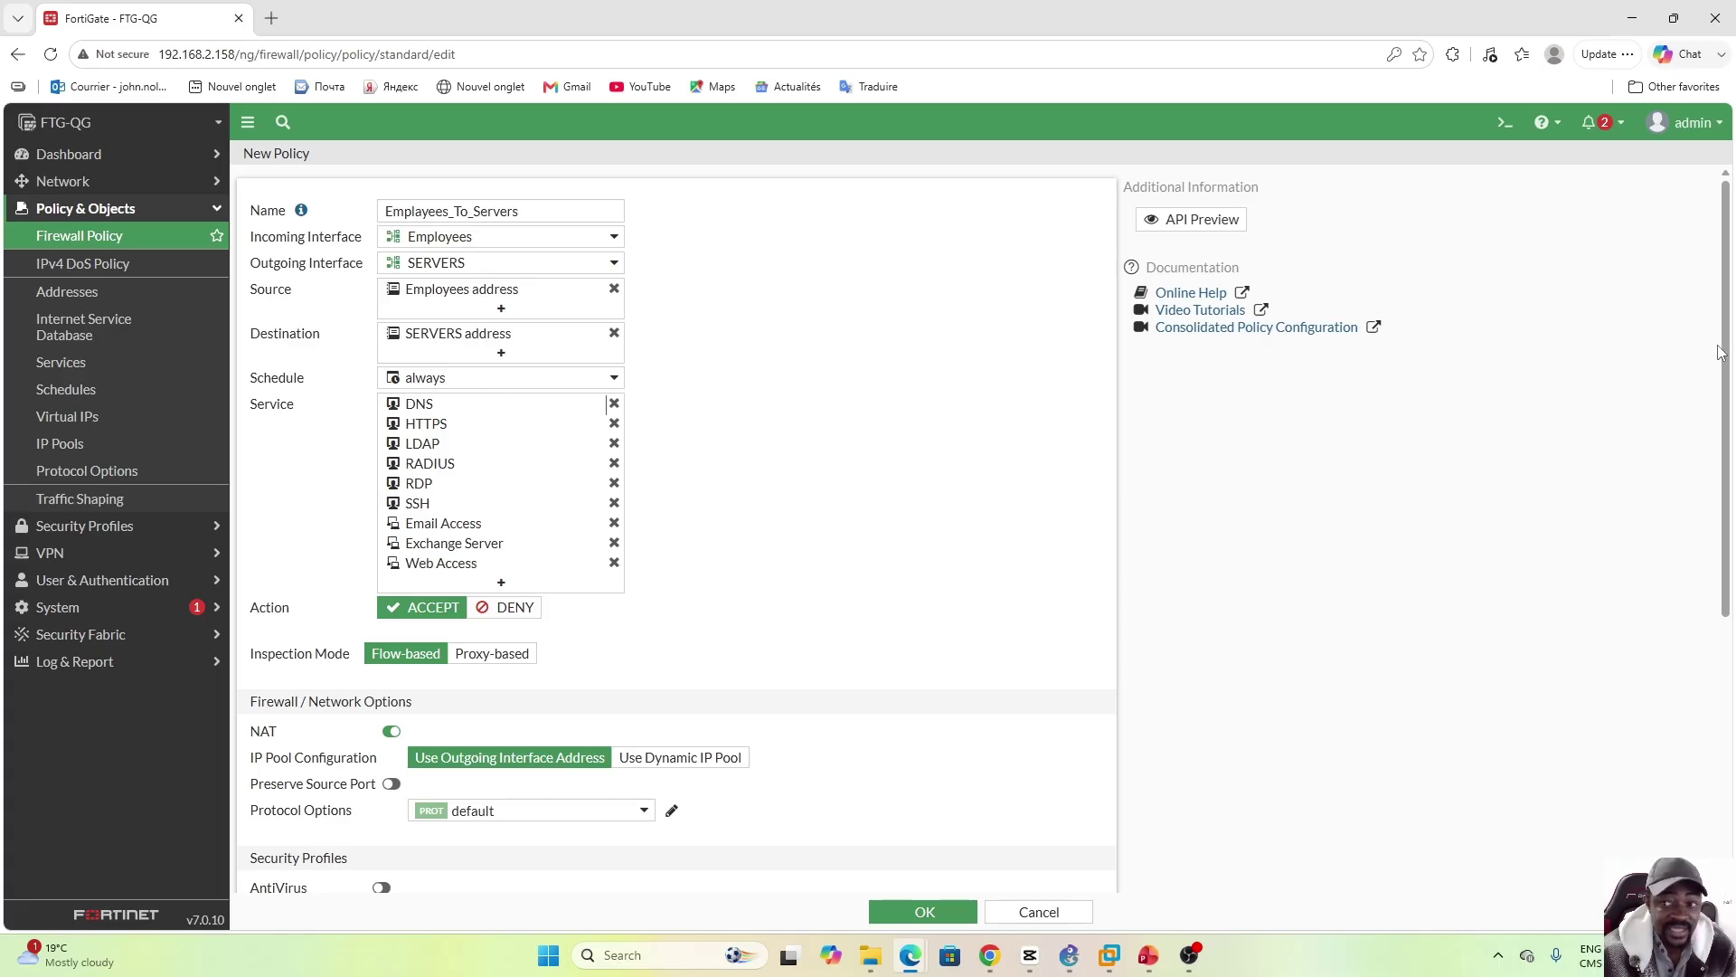
scroll(1719, 353, down, 2)
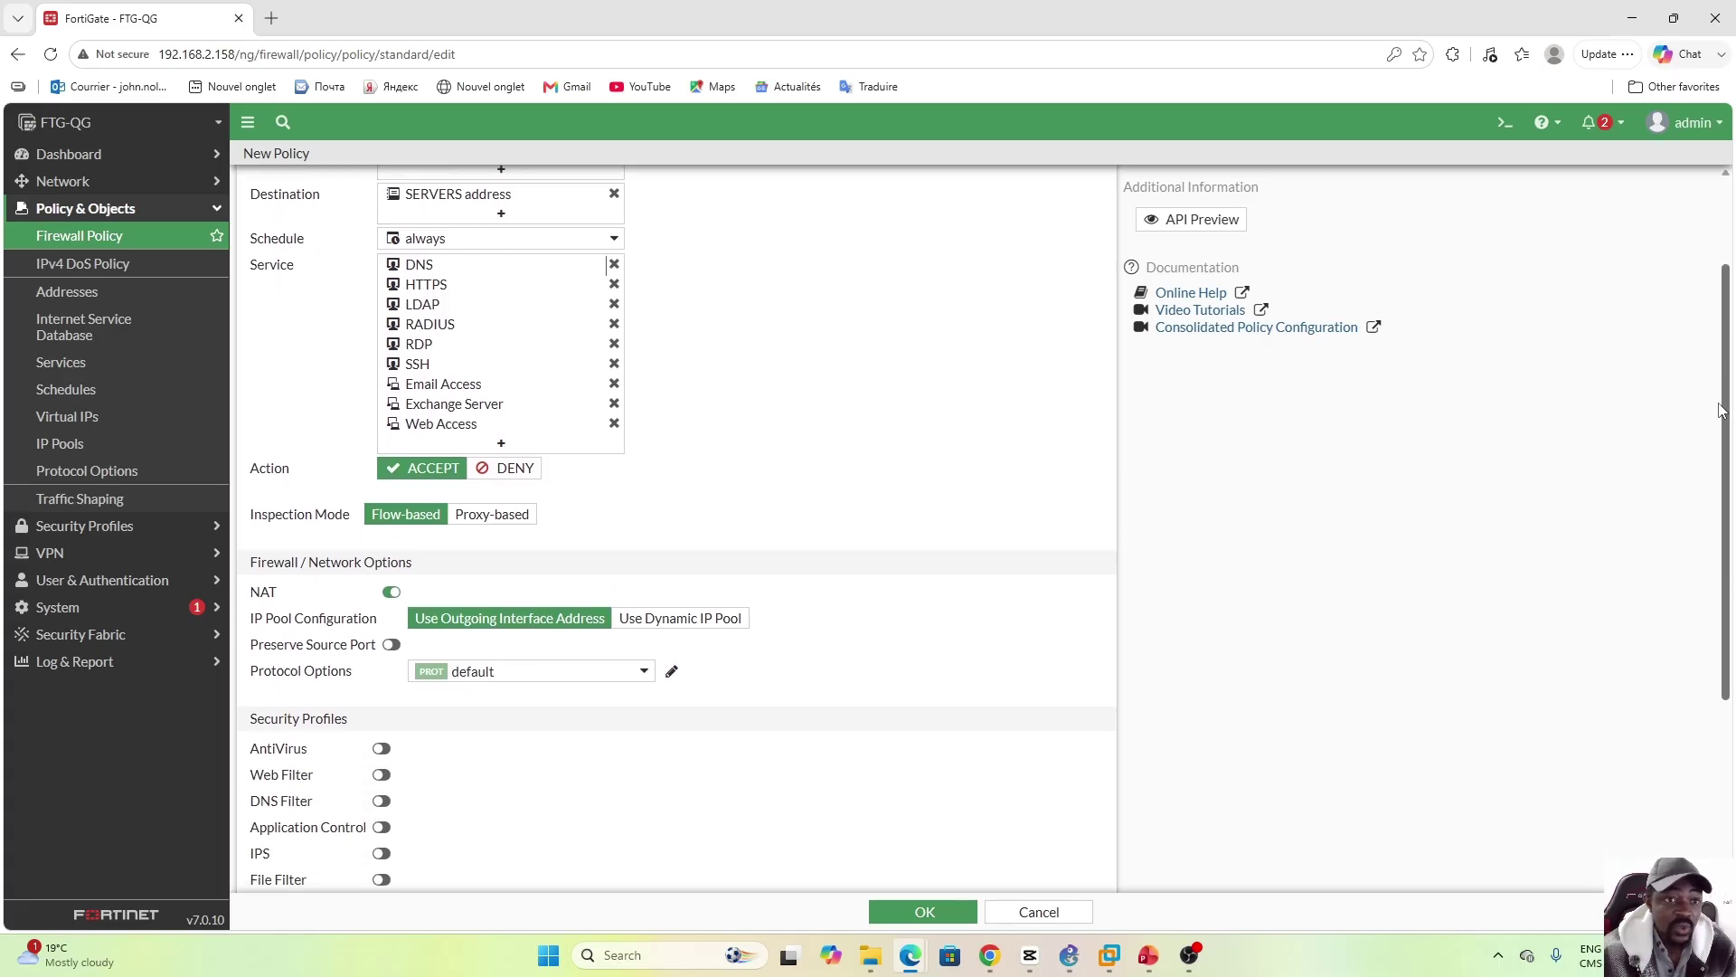
drag(1719, 409, 1719, 420)
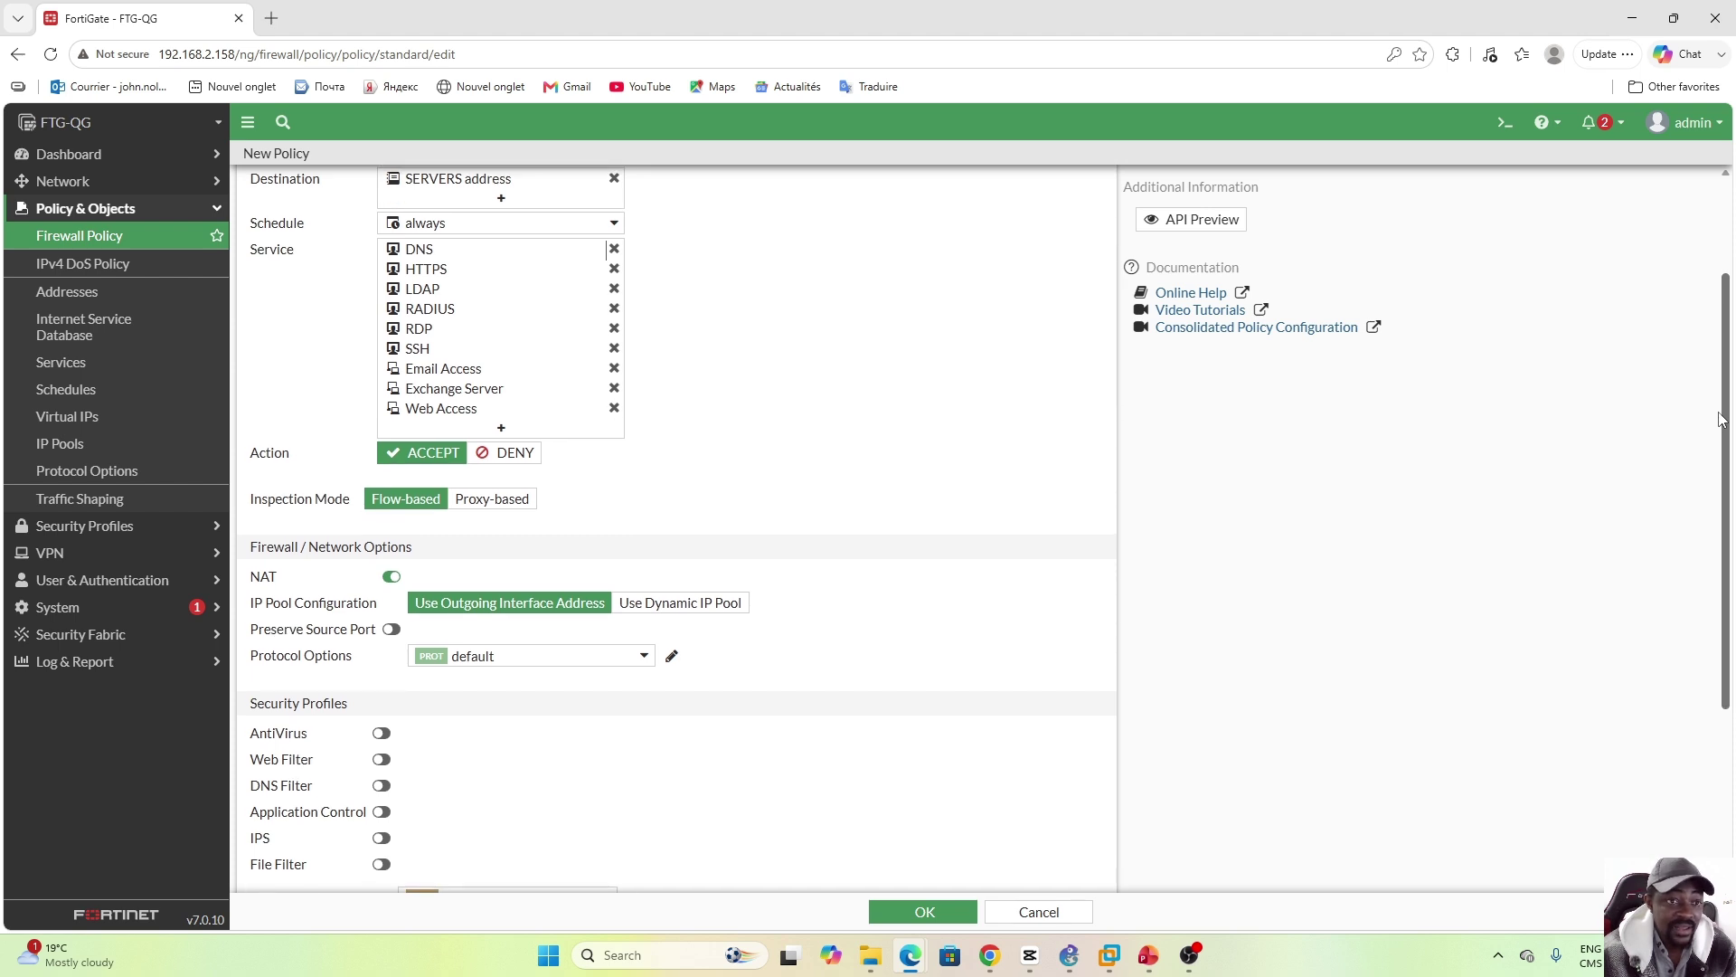
drag(1719, 420, 1719, 446)
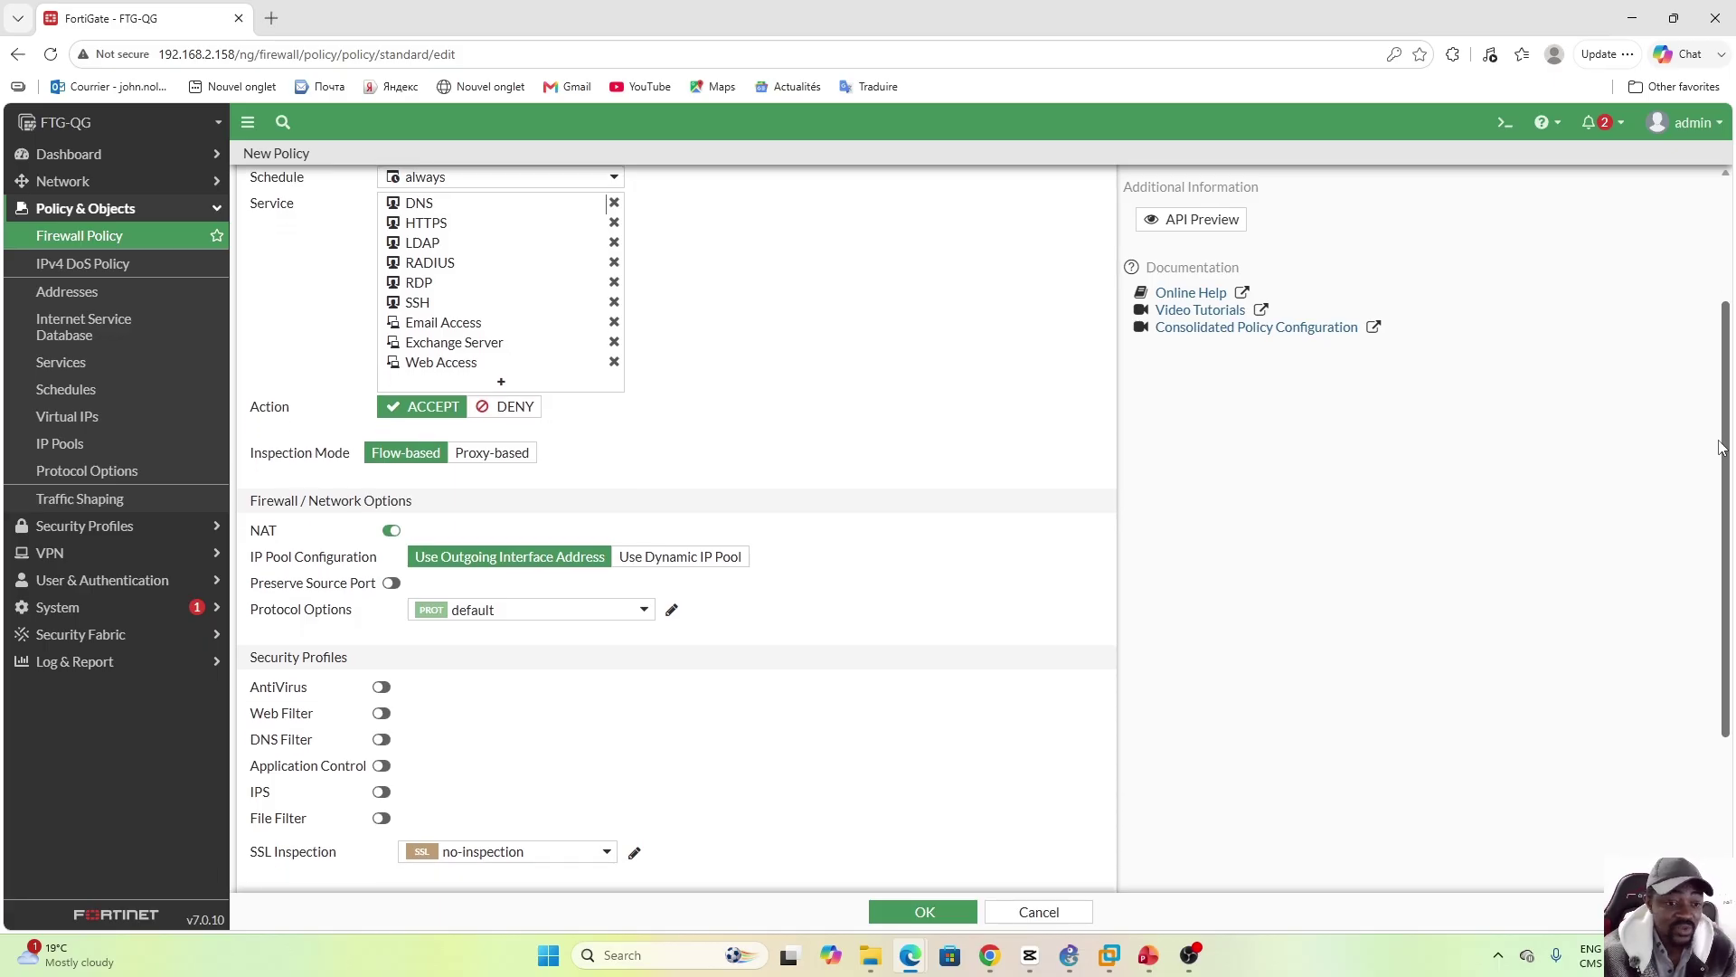
Step: Enable AntiVirus and File Filter with the default profiles
drag(1719, 446, 1719, 542)
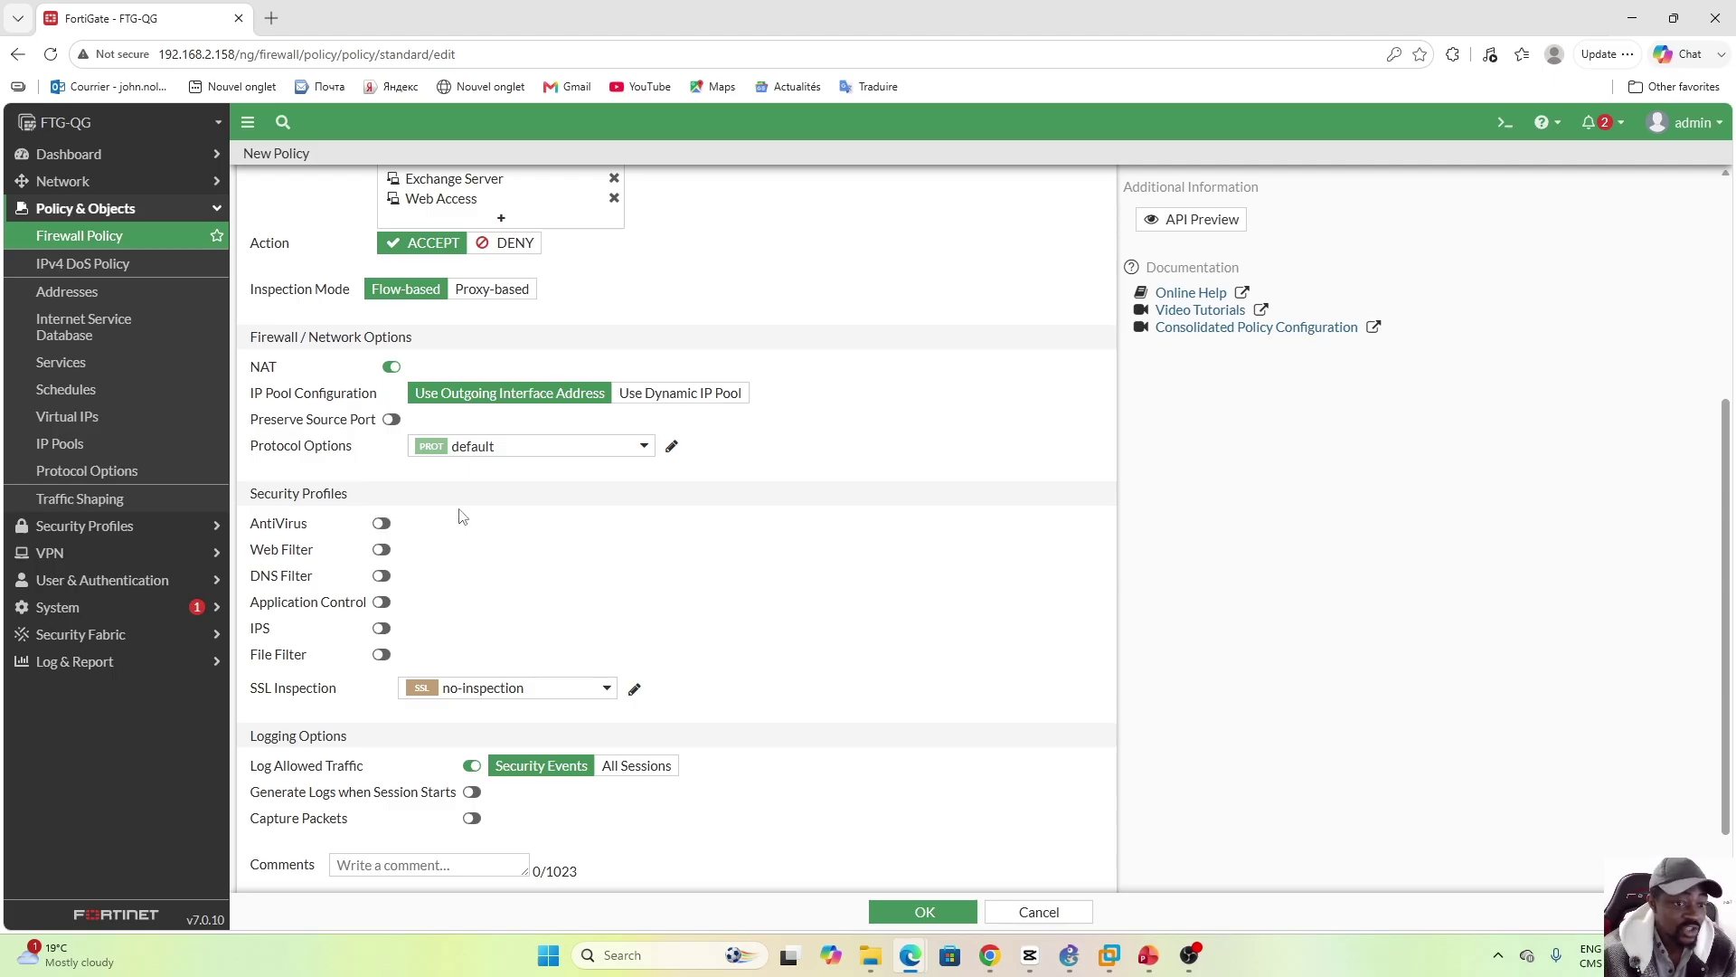
click(382, 525)
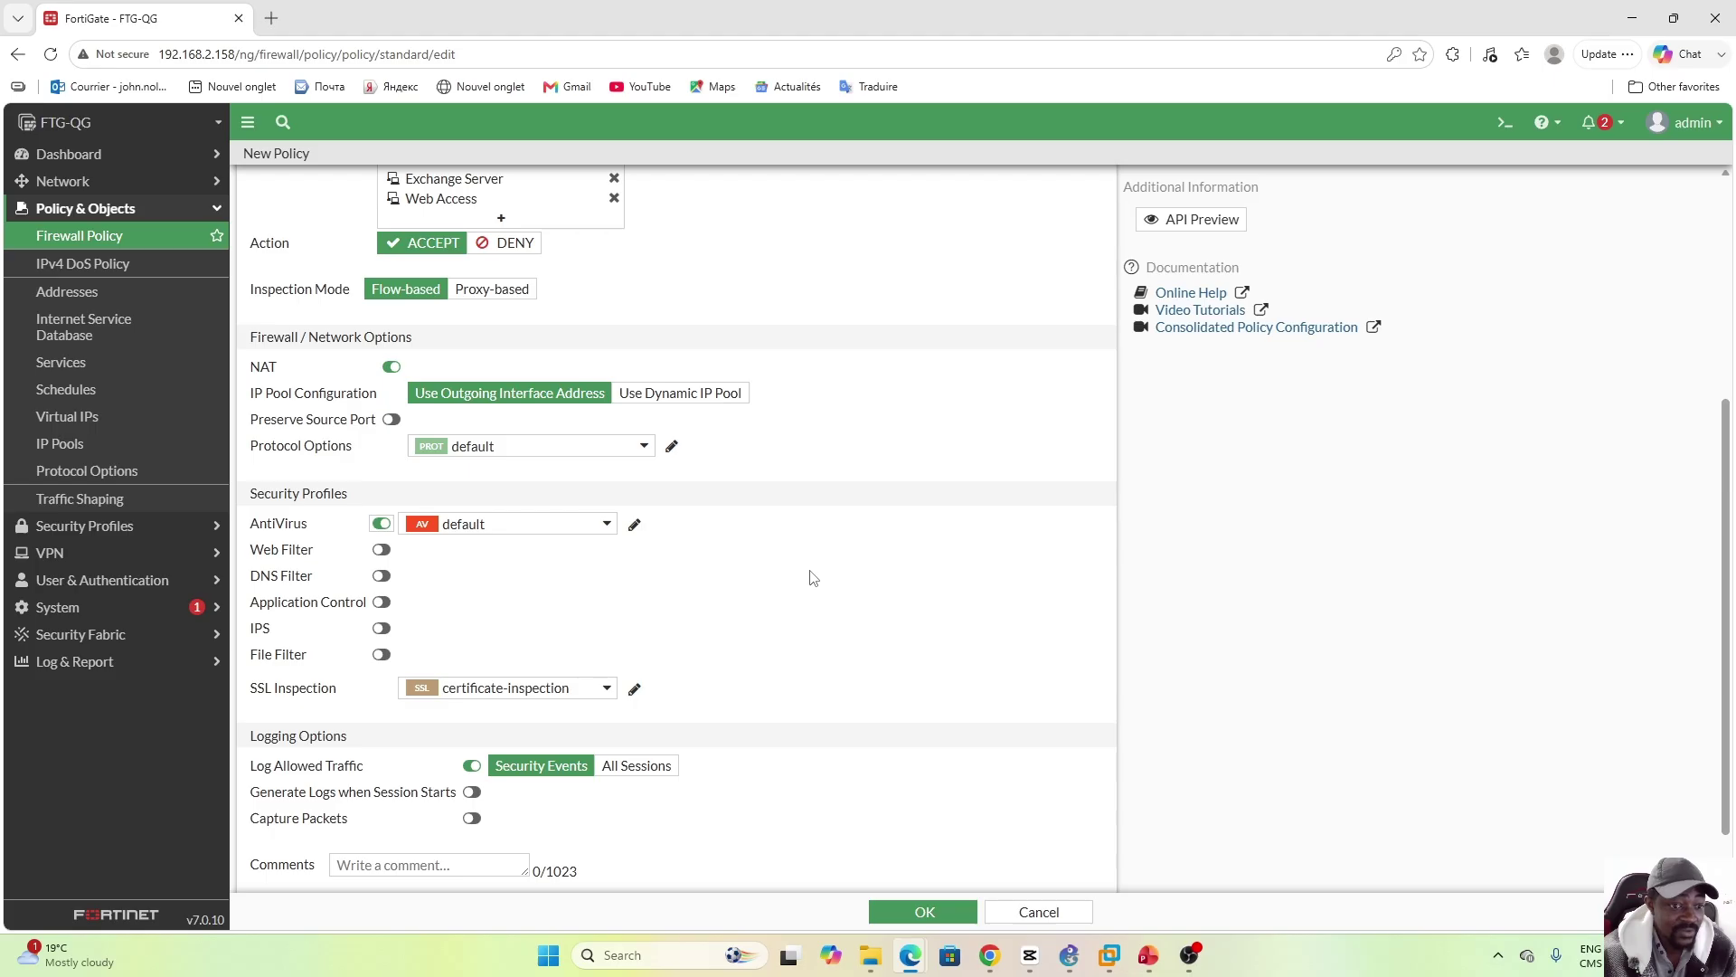
click(382, 656)
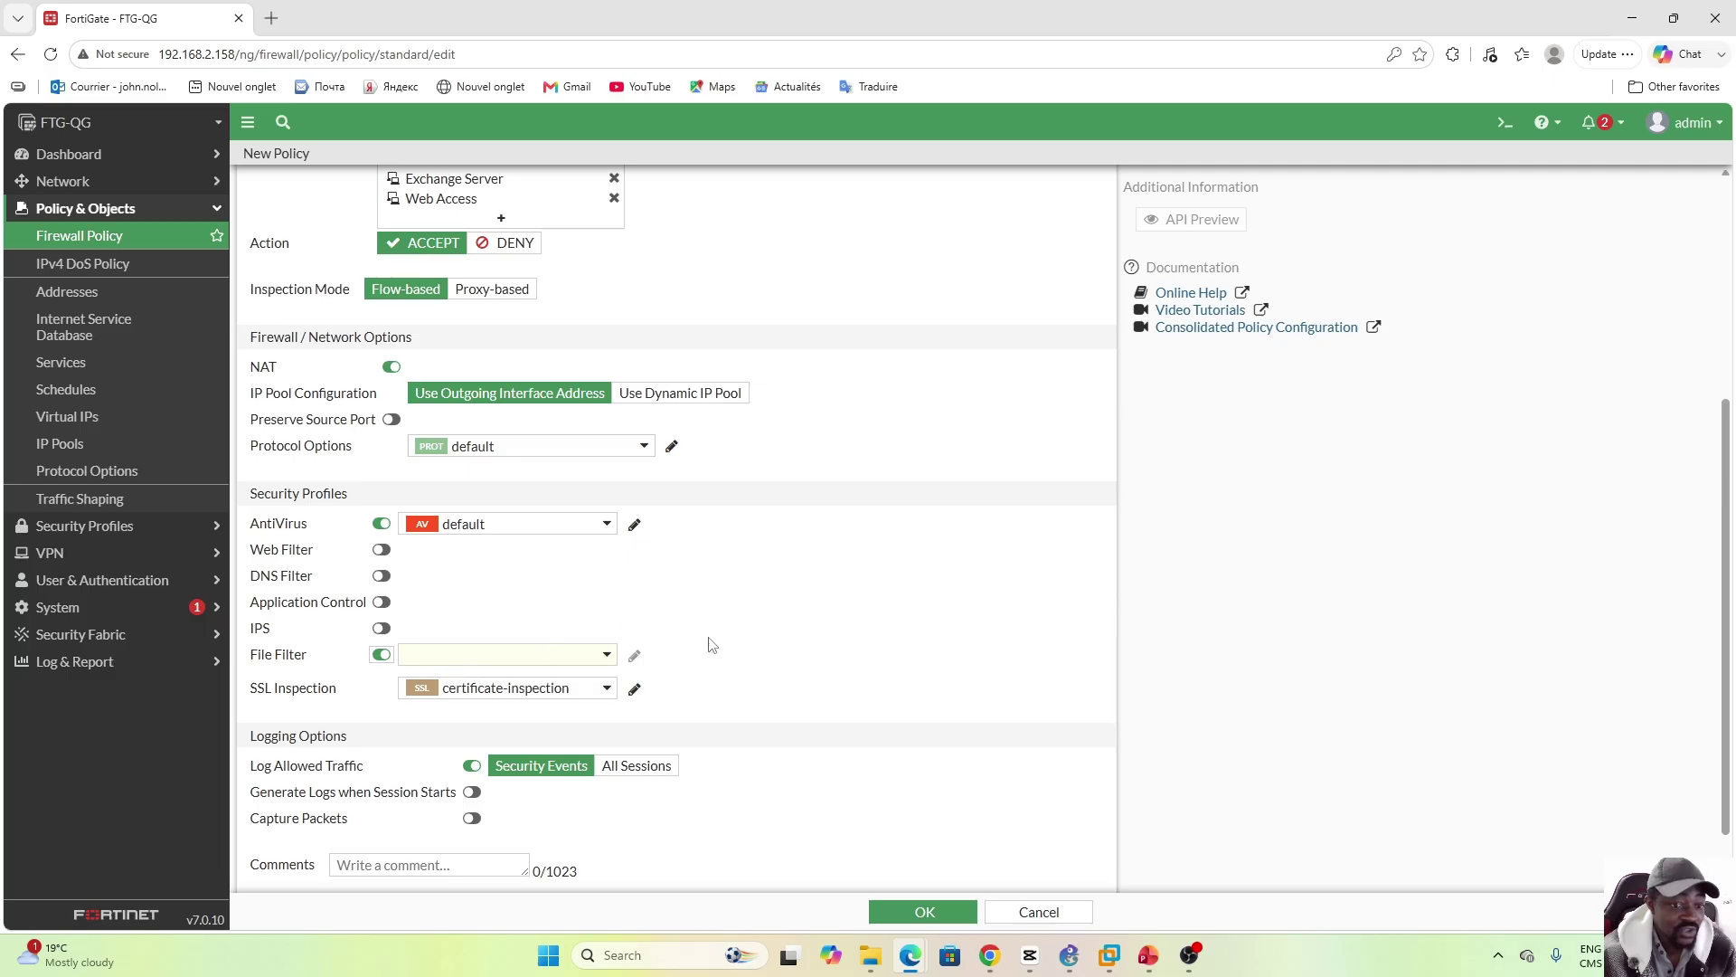
click(589, 664)
click(497, 711)
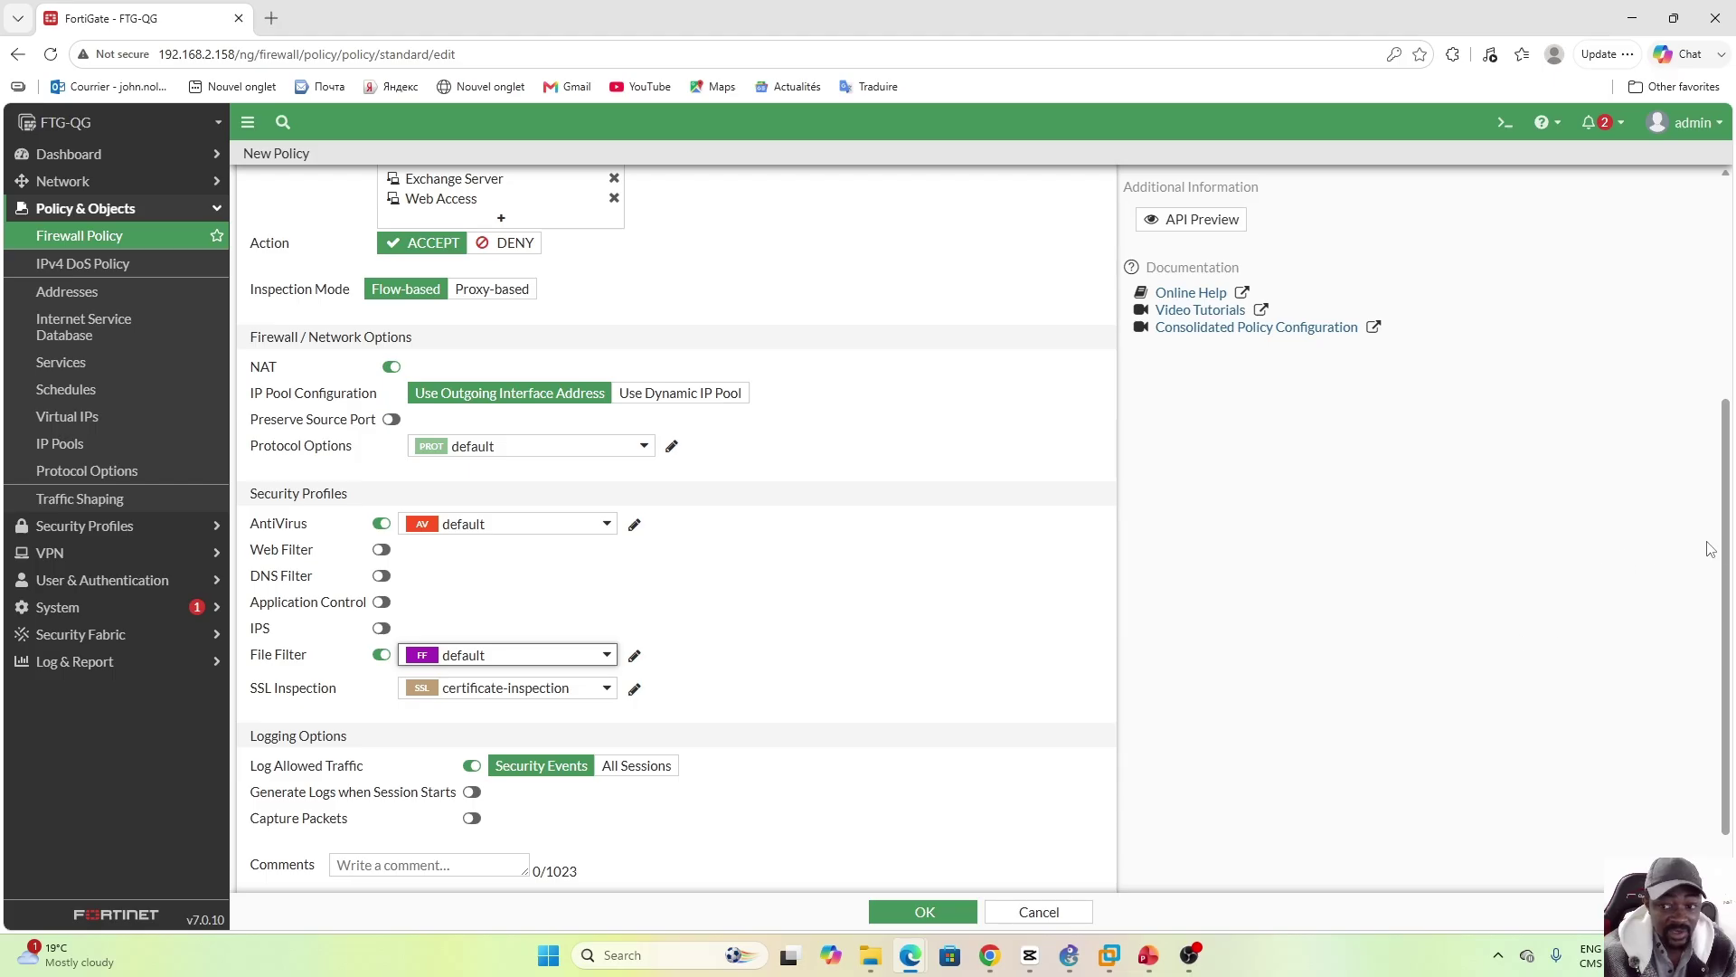
Step: Log all sessions for allowed traffic and save the Employees_To_Servers policy
click(633, 767)
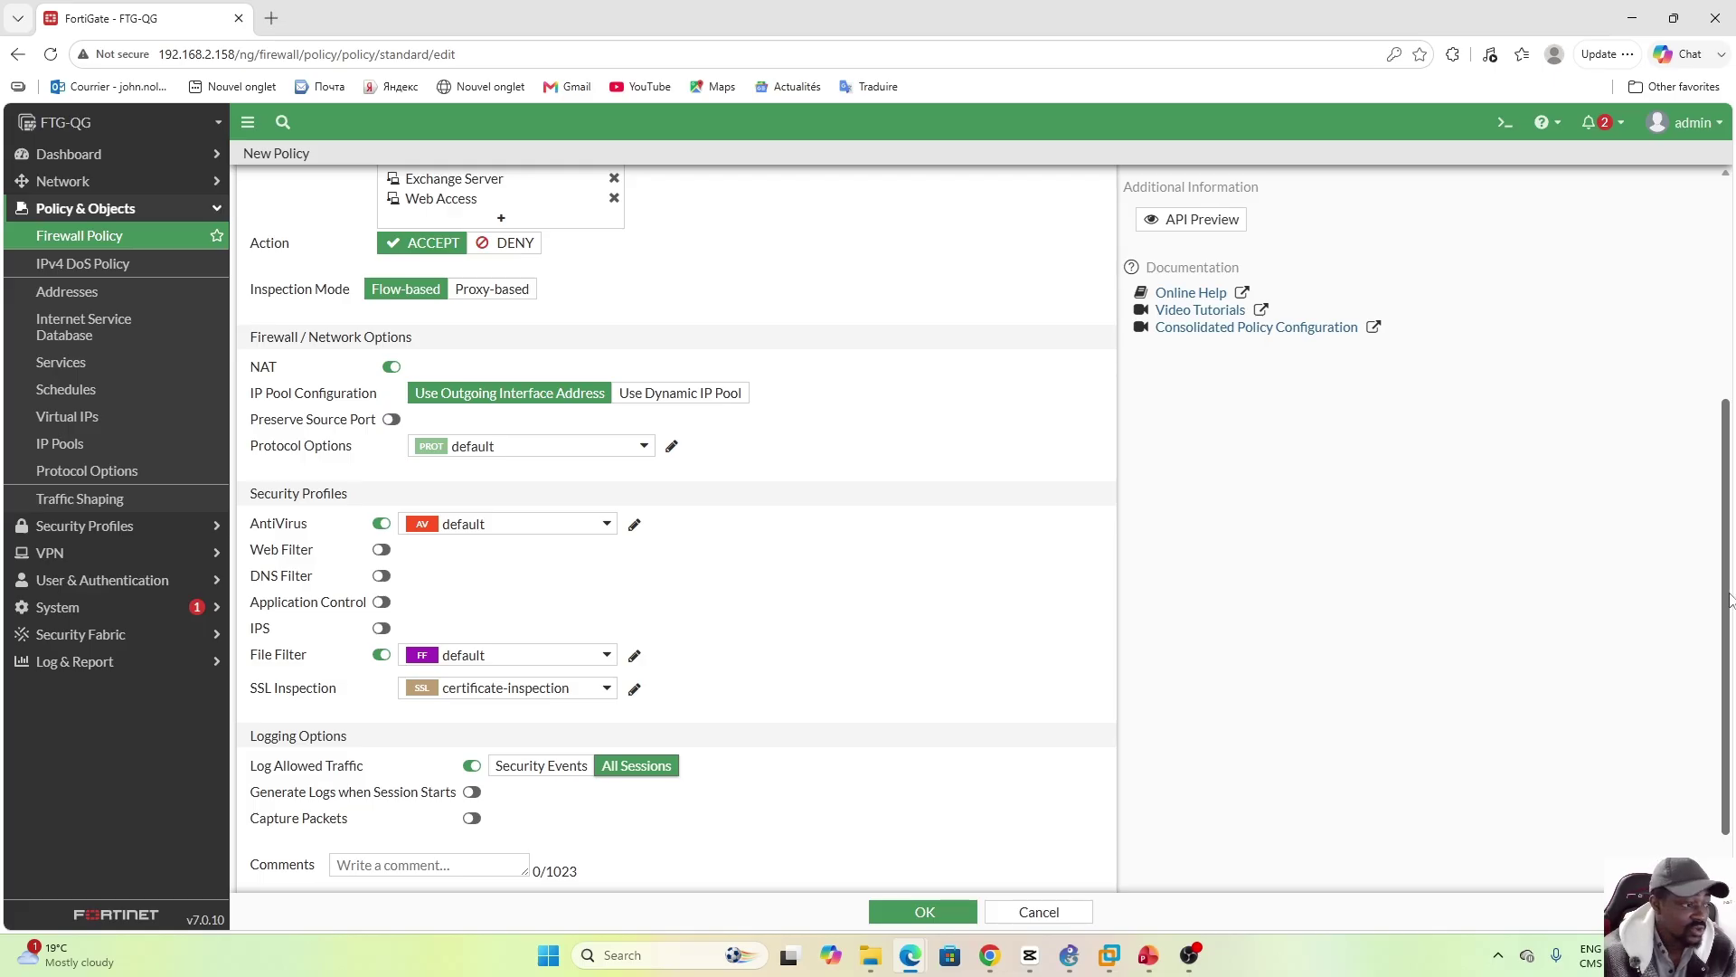
drag(1729, 601, 1722, 626)
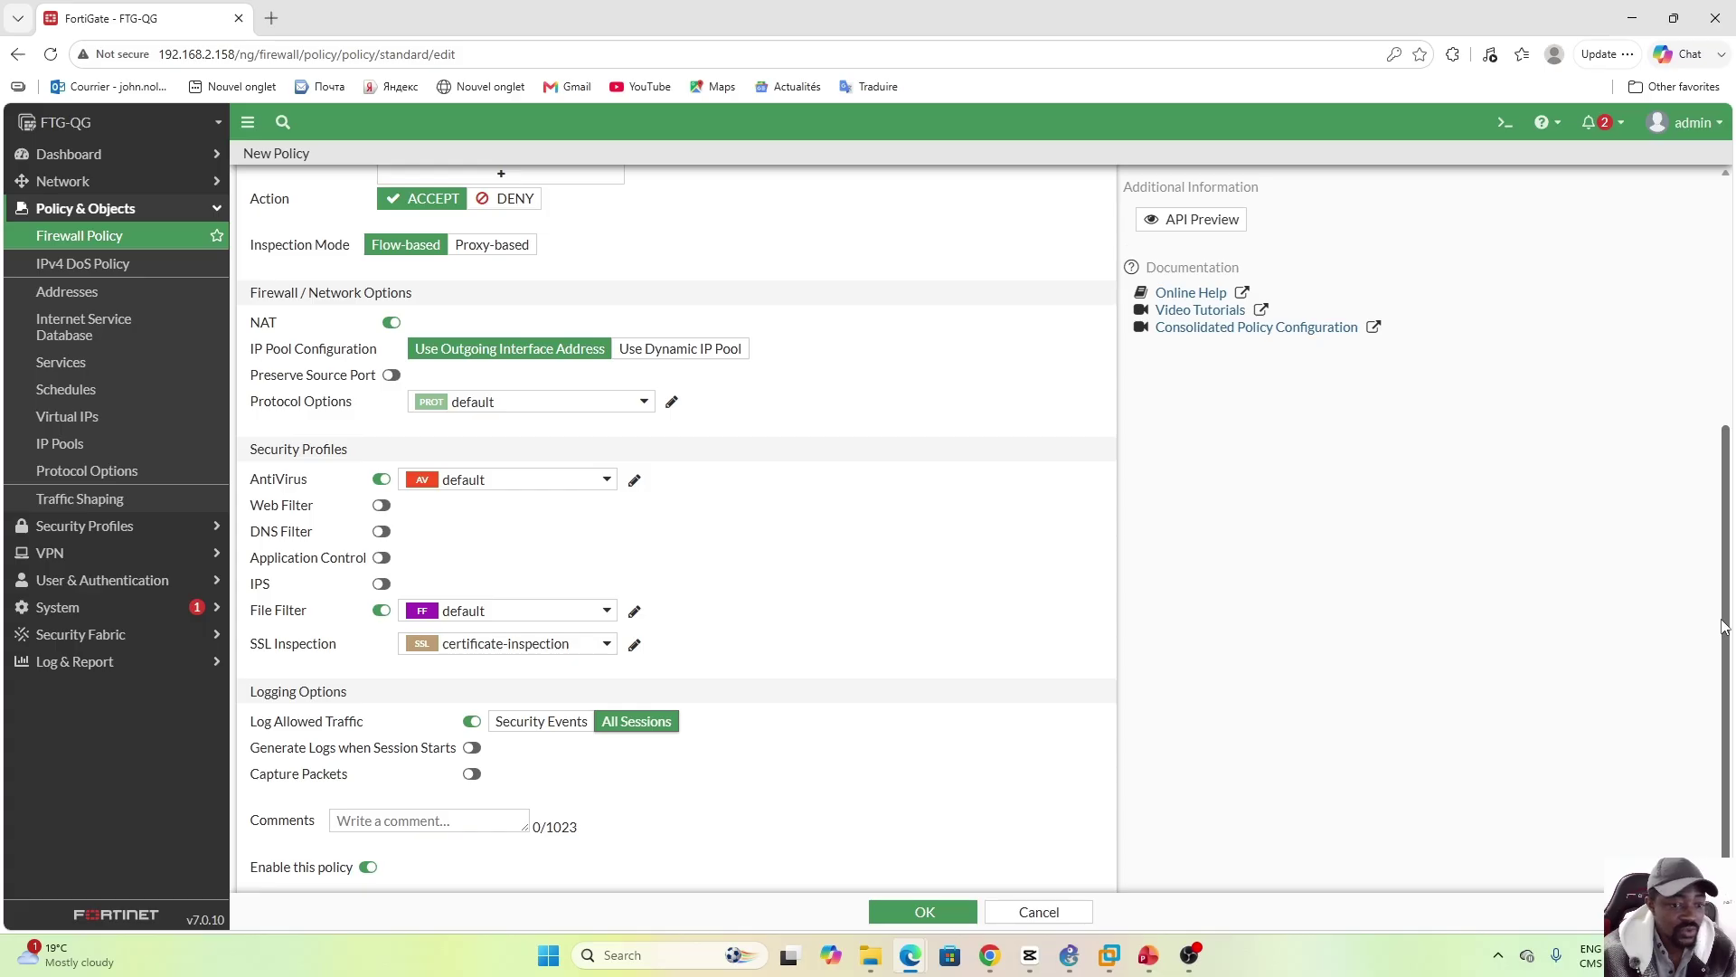
drag(1722, 626, 1707, 350)
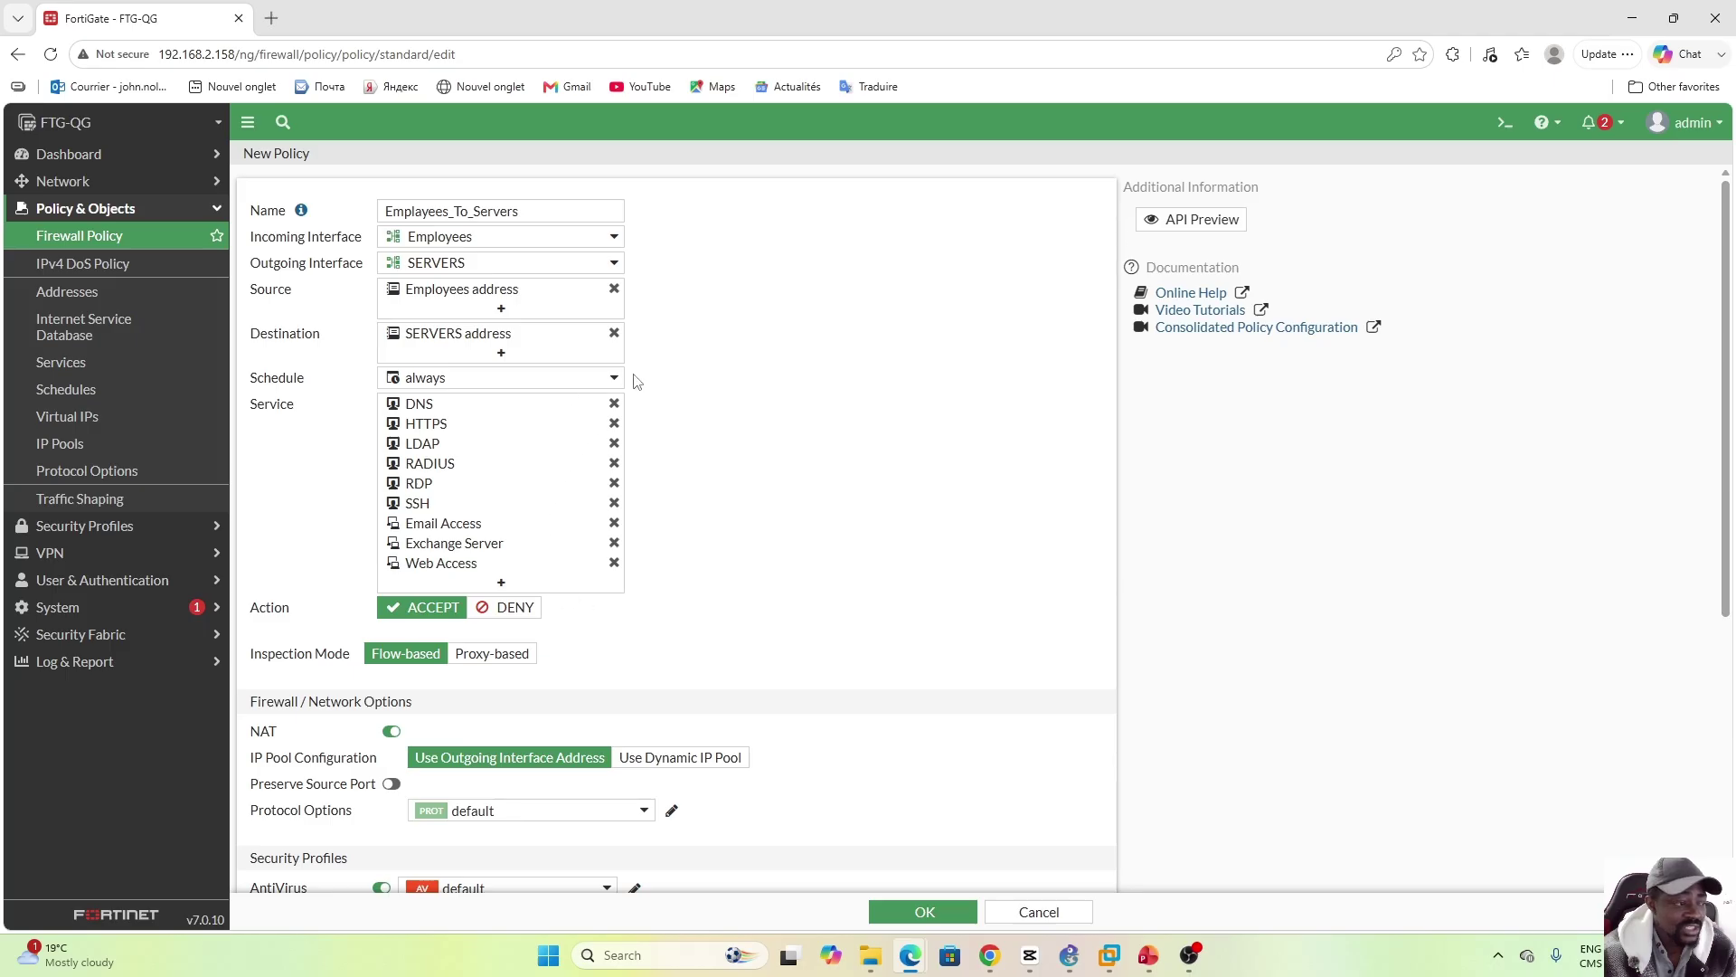
click(931, 911)
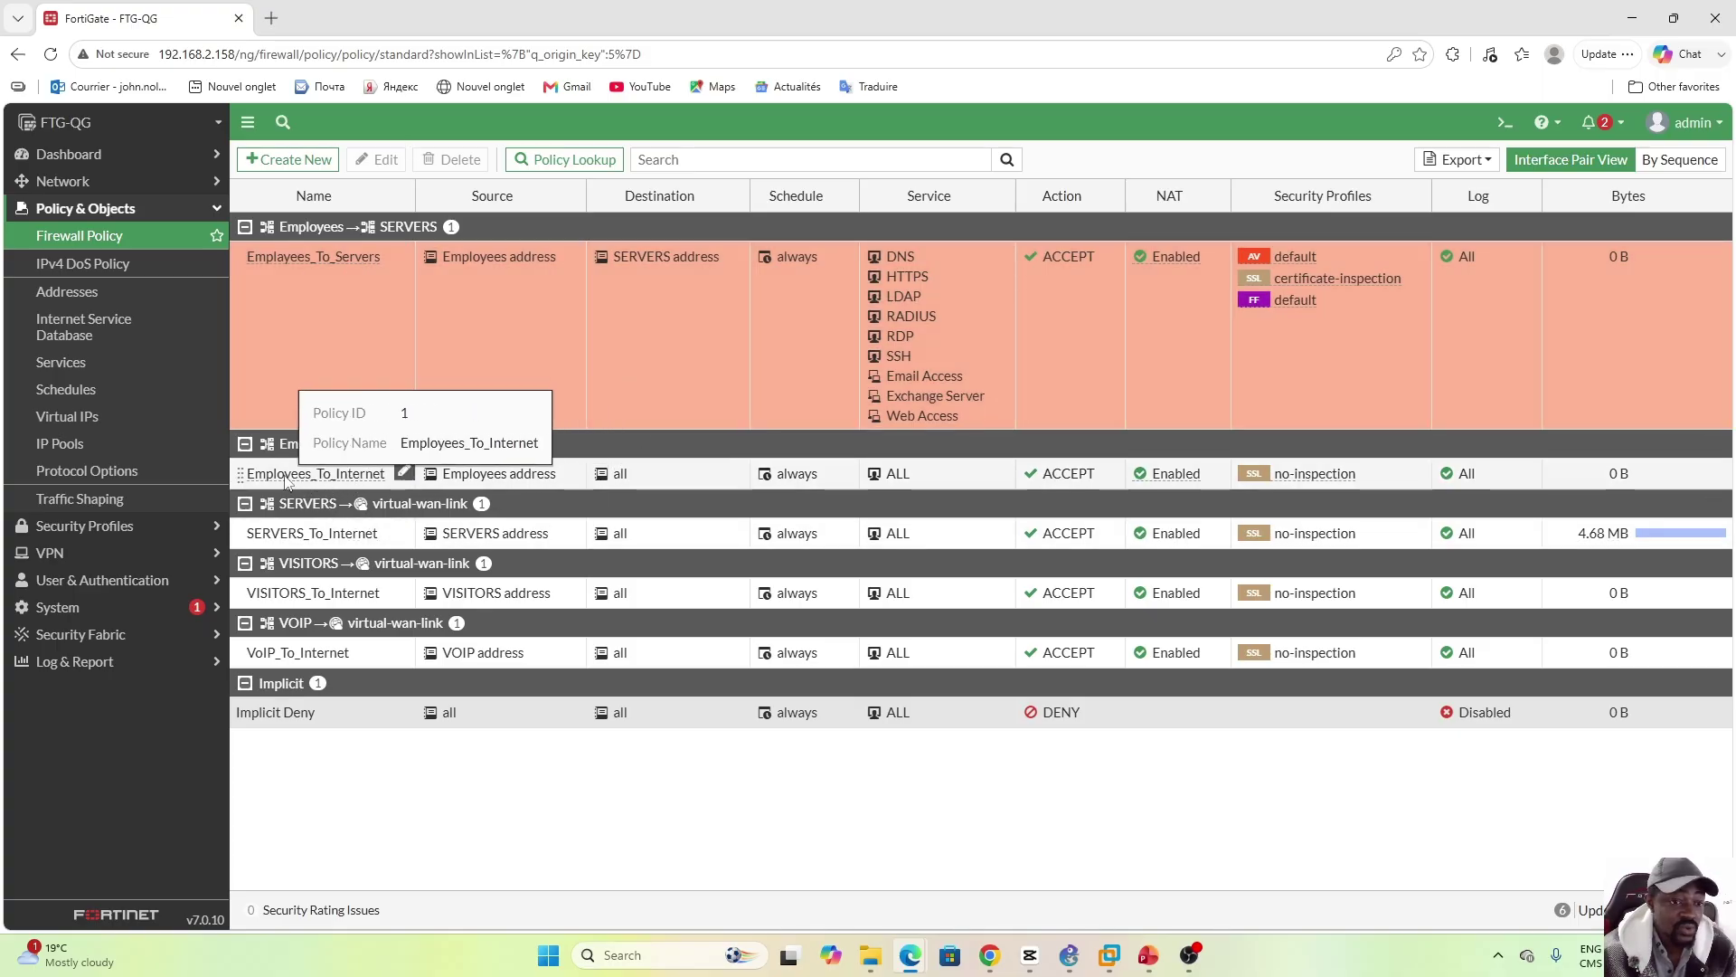
Step: In Employees_To_Internet, enable AntiVirus, Web Filter, DNS Filter, Application Control, IPS and File Filter
double_click(371, 479)
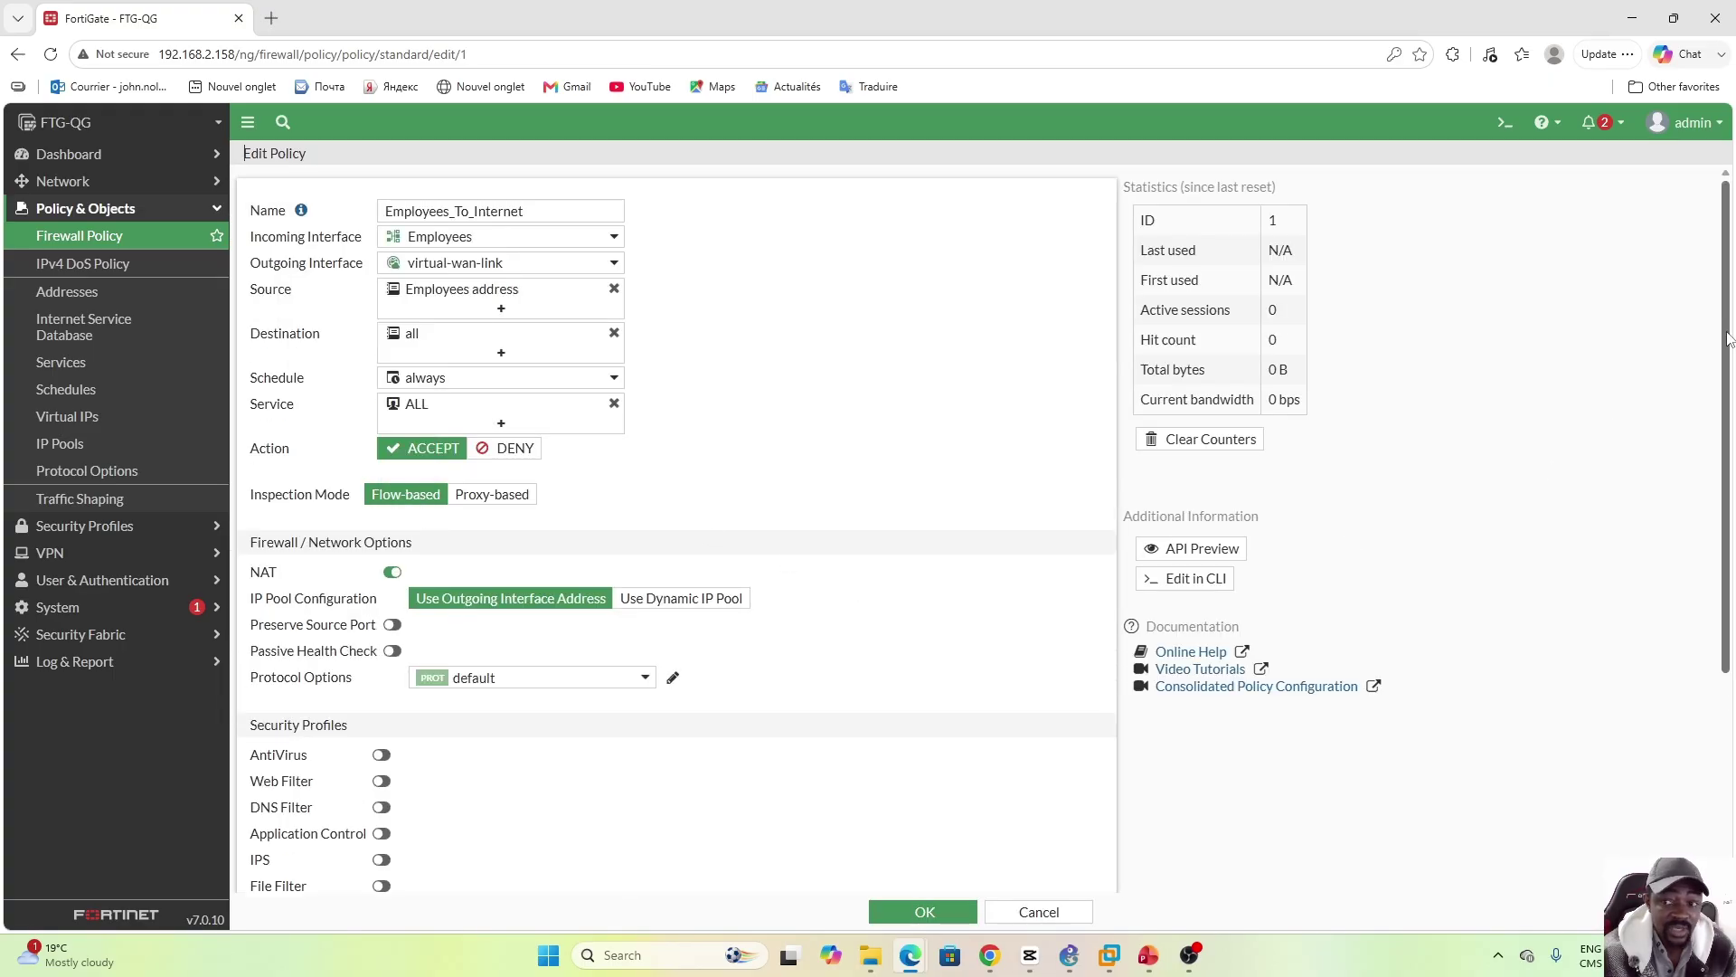
scroll(1727, 339, down, 3)
click(381, 453)
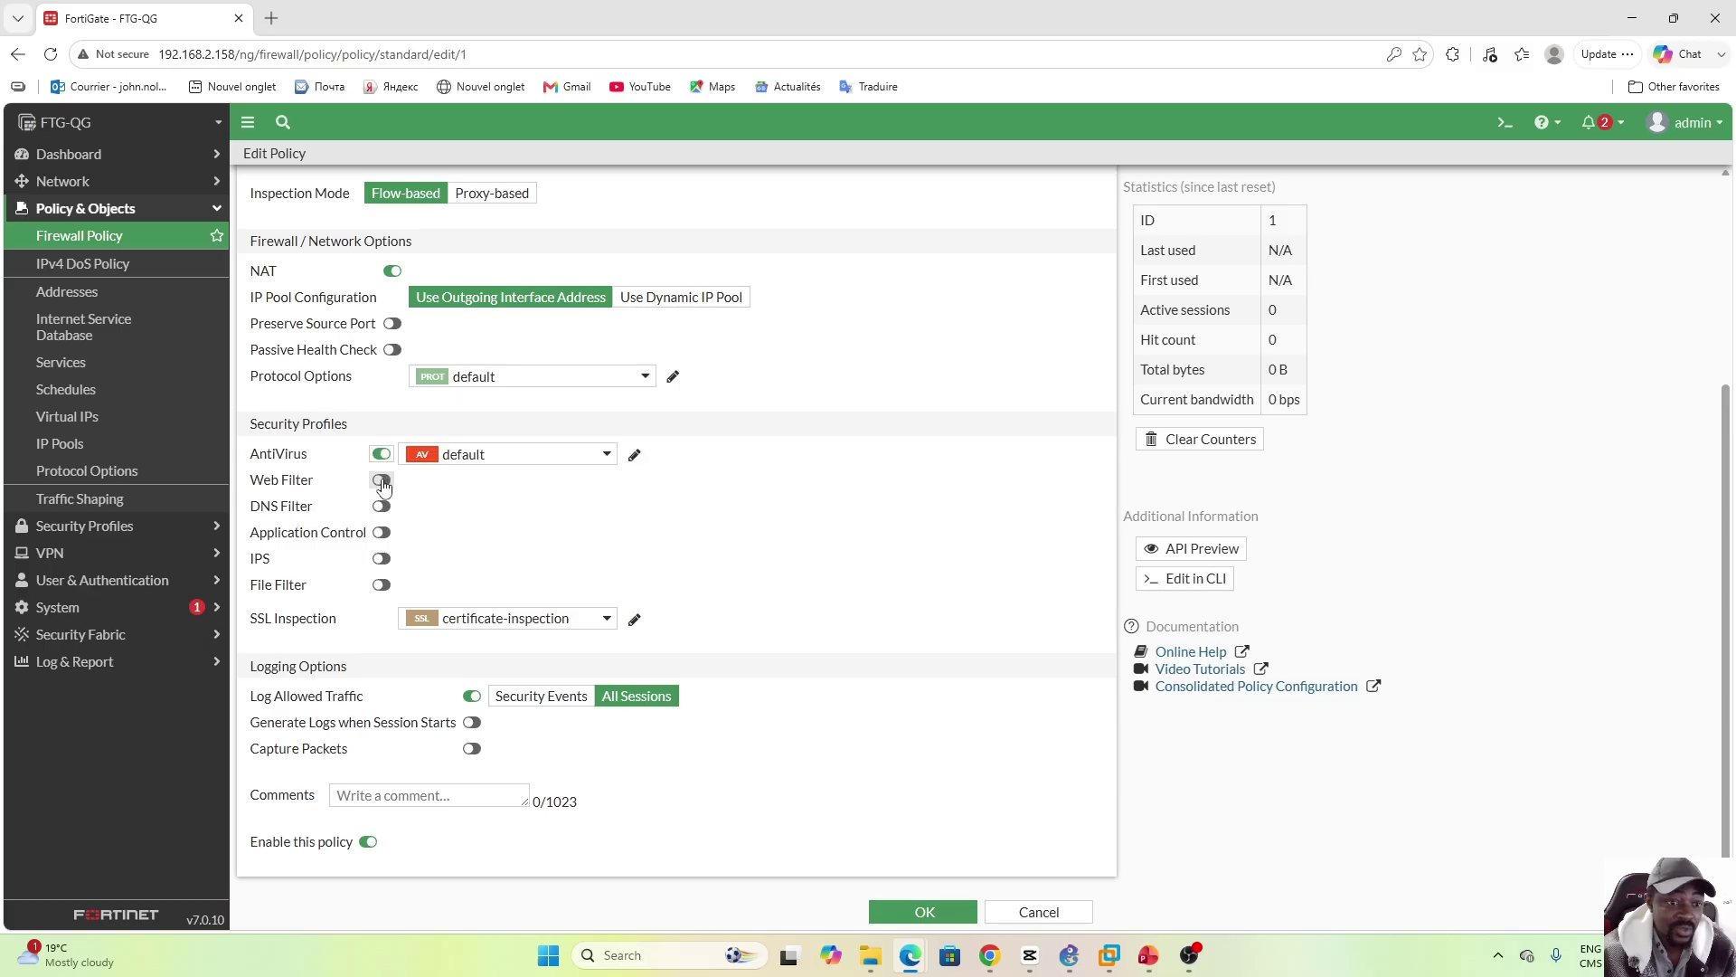
click(381, 479)
click(380, 505)
click(381, 532)
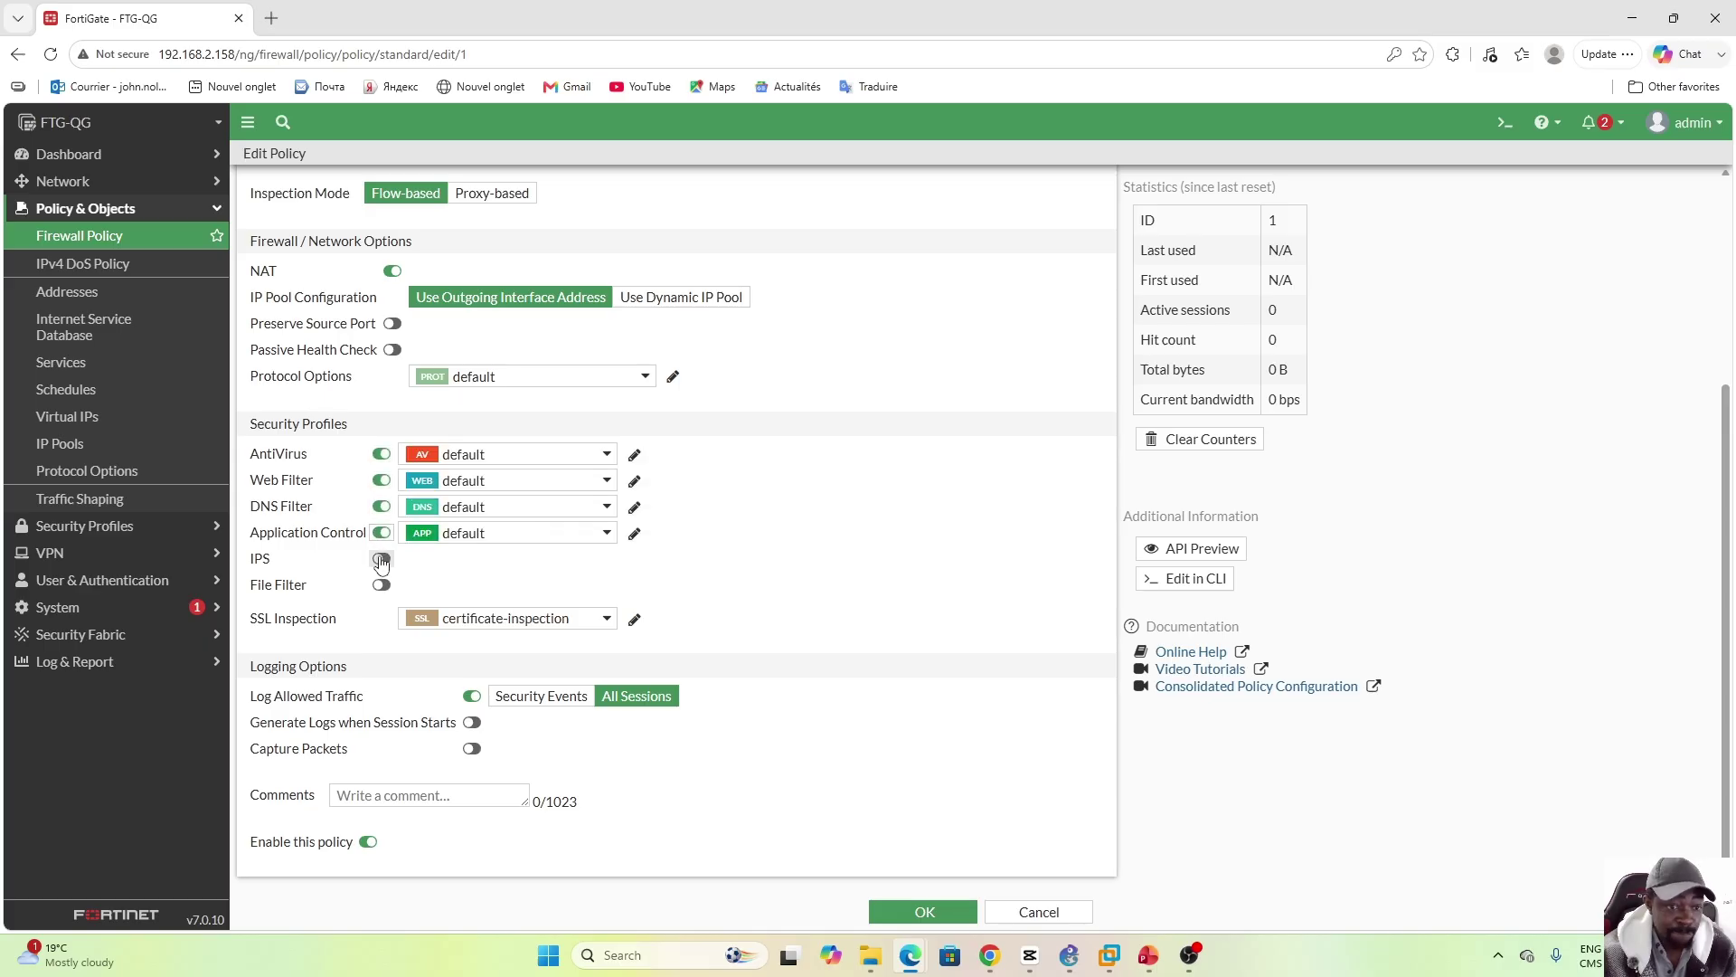
click(380, 559)
click(381, 584)
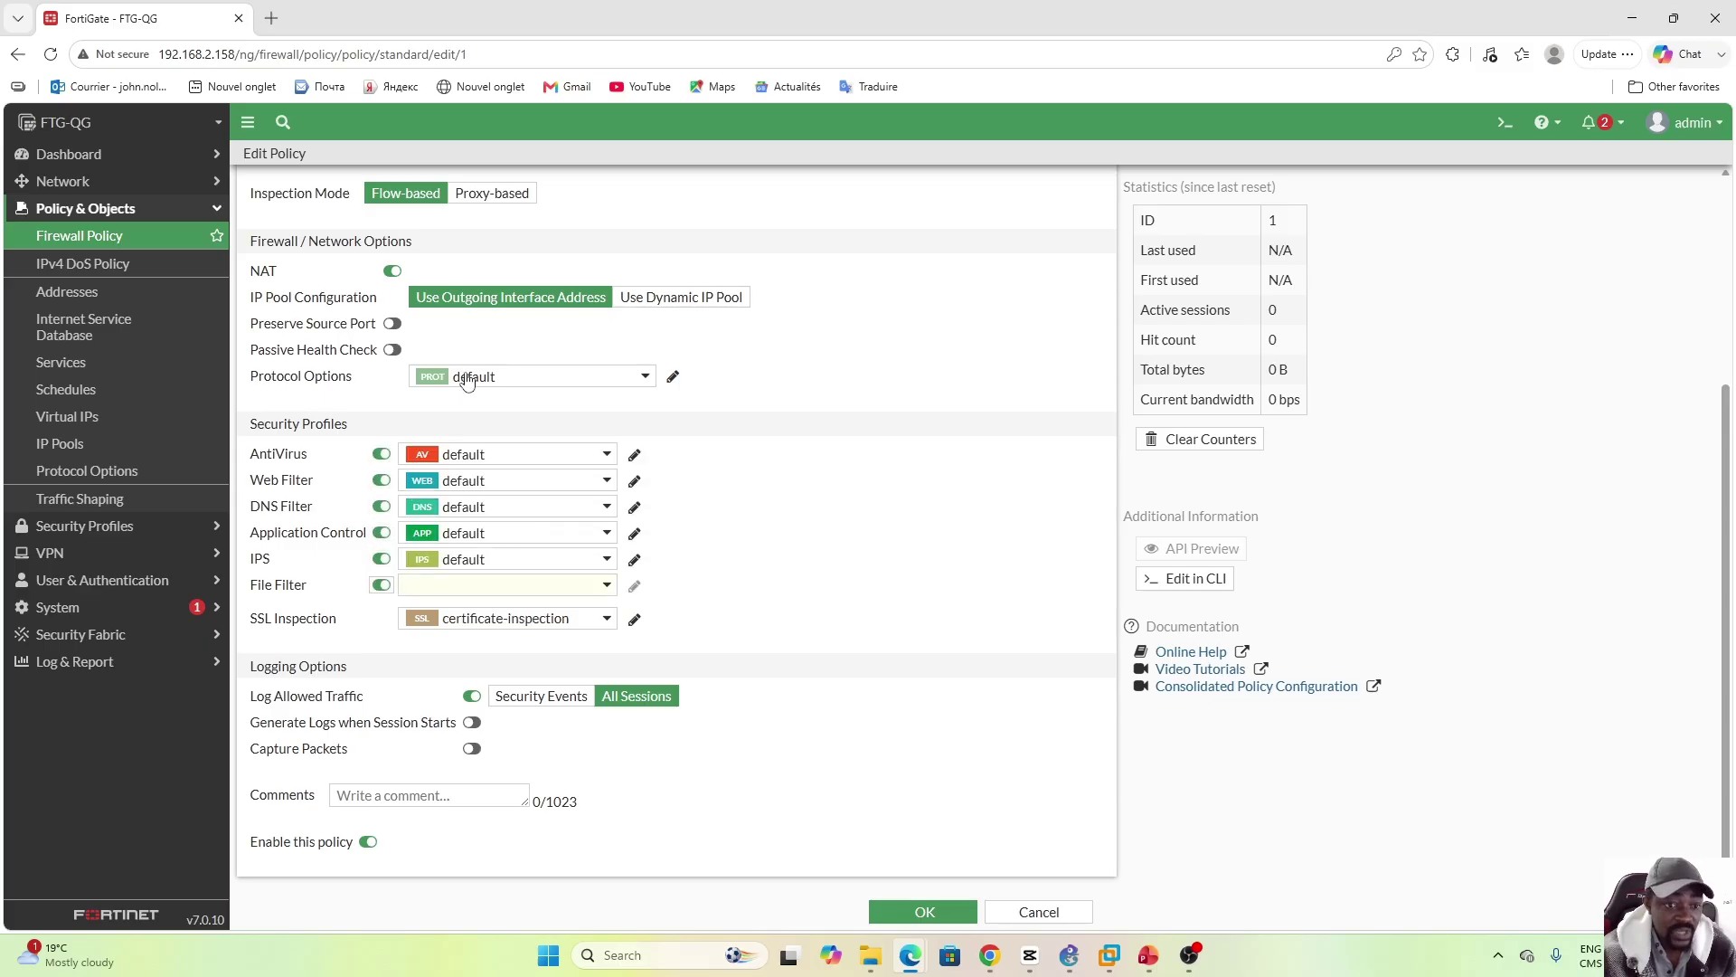
Step: Choose the default File Filter profile, switch SSL inspection to deep-inspection, and save
click(524, 594)
click(479, 639)
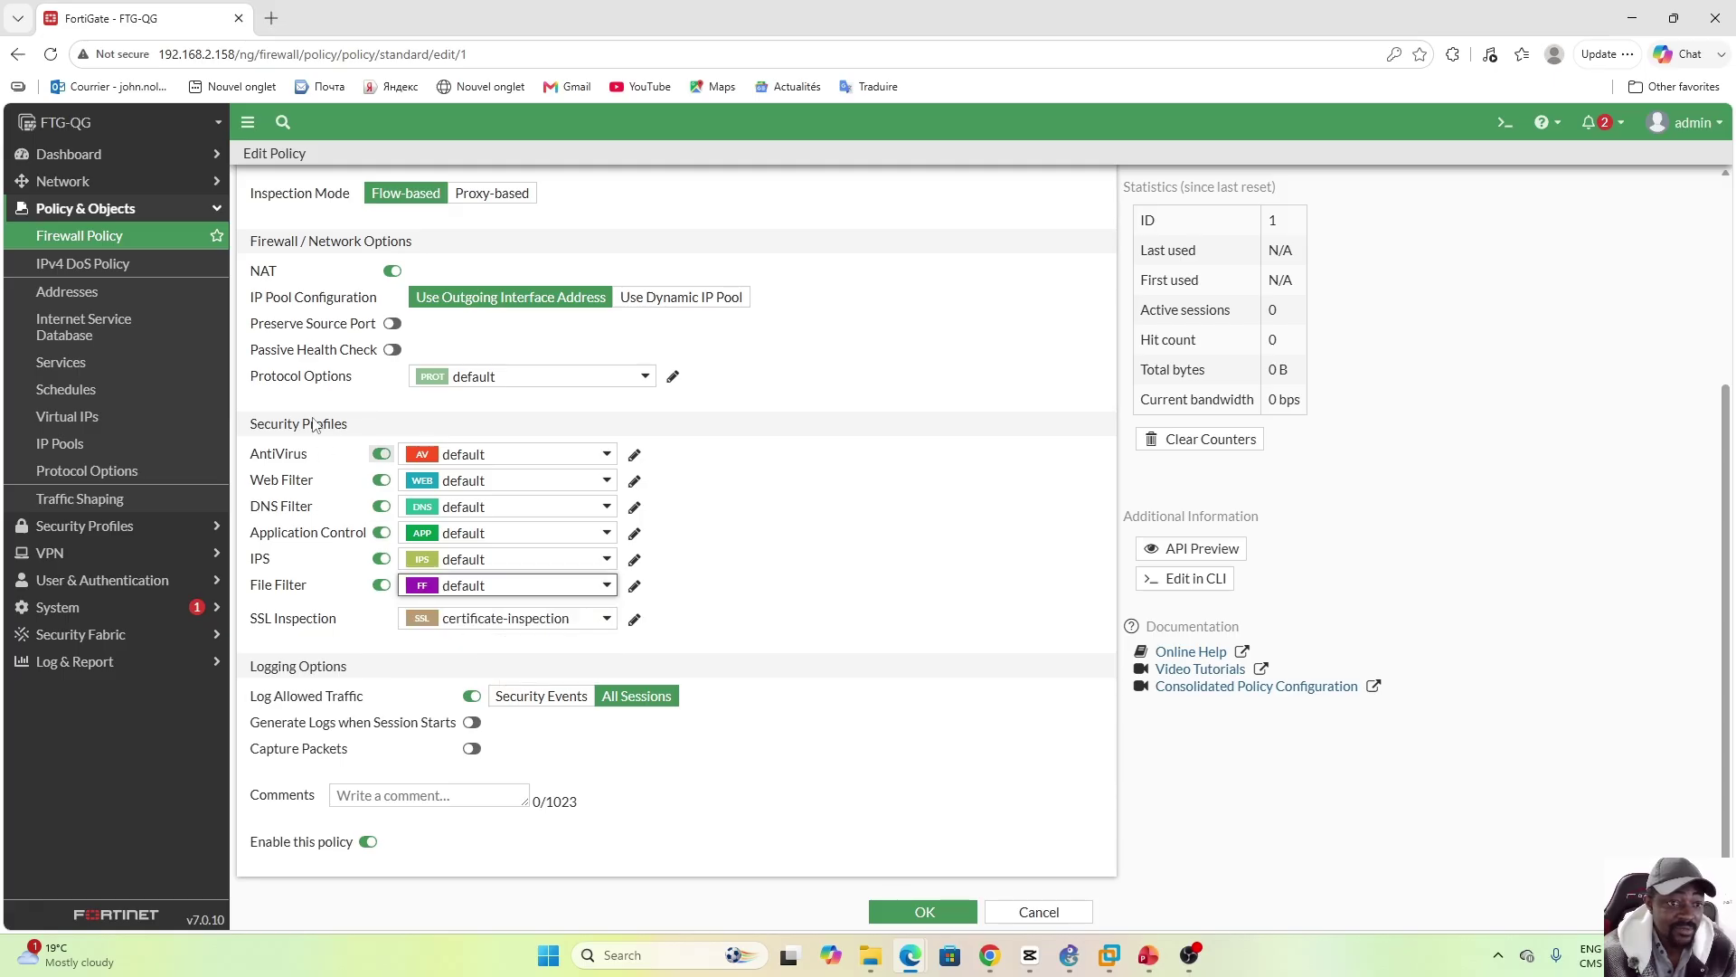
click(605, 620)
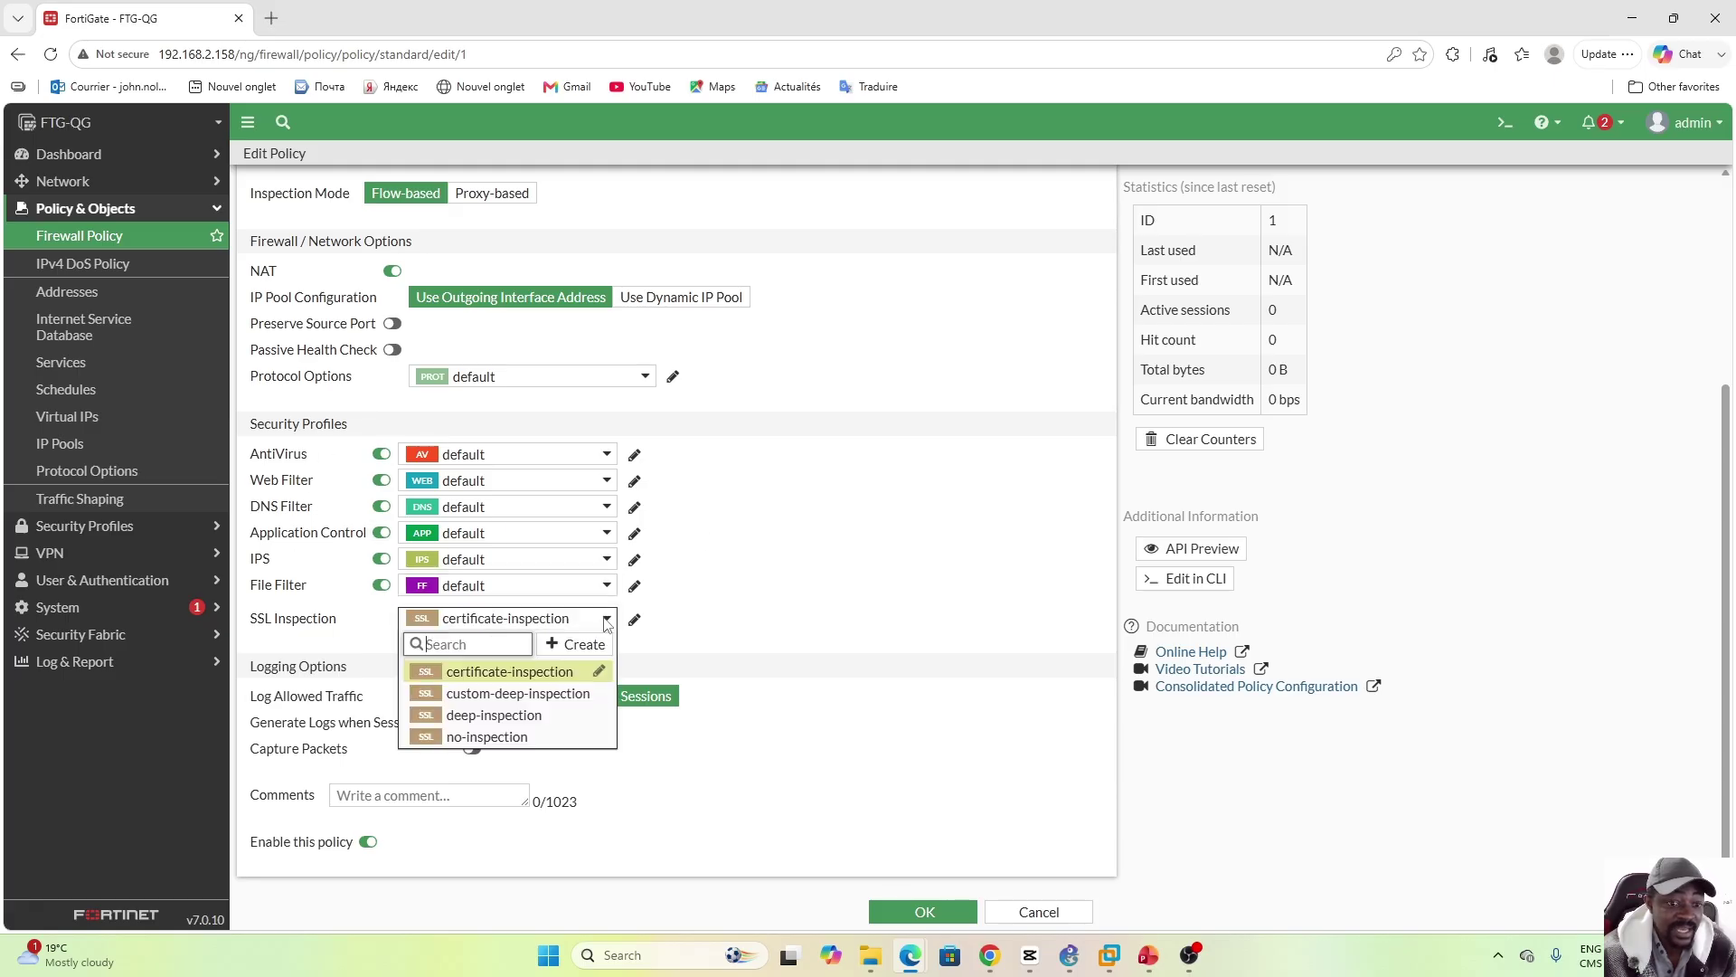
click(531, 716)
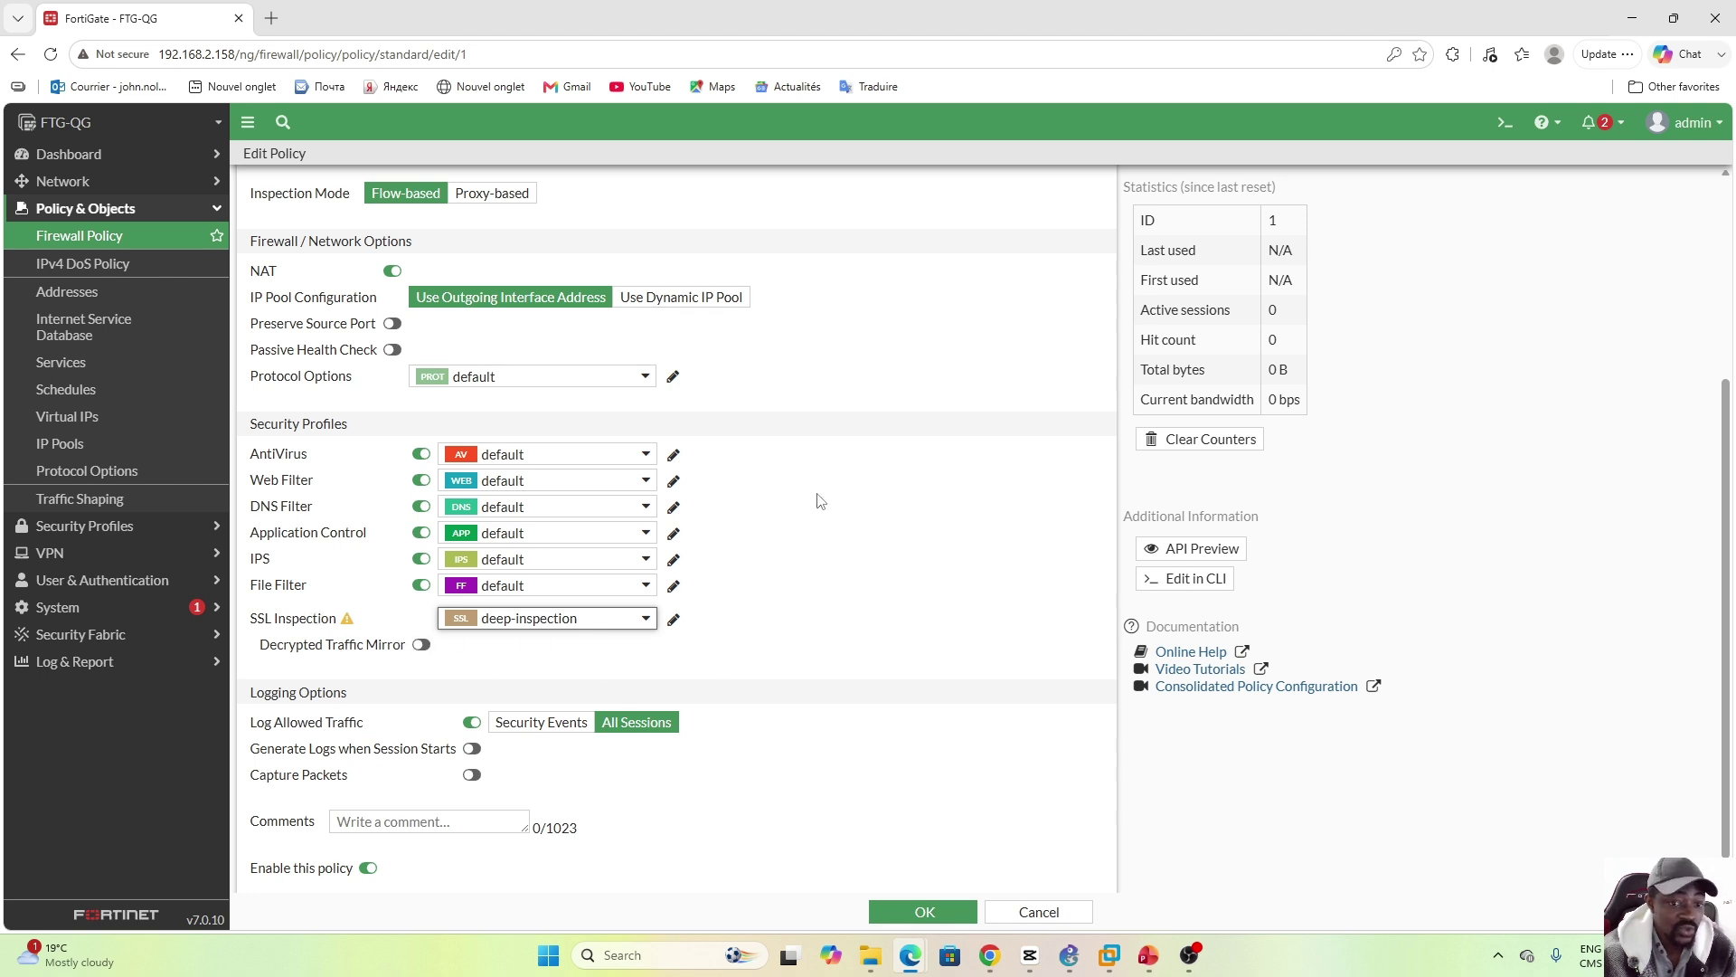
click(917, 906)
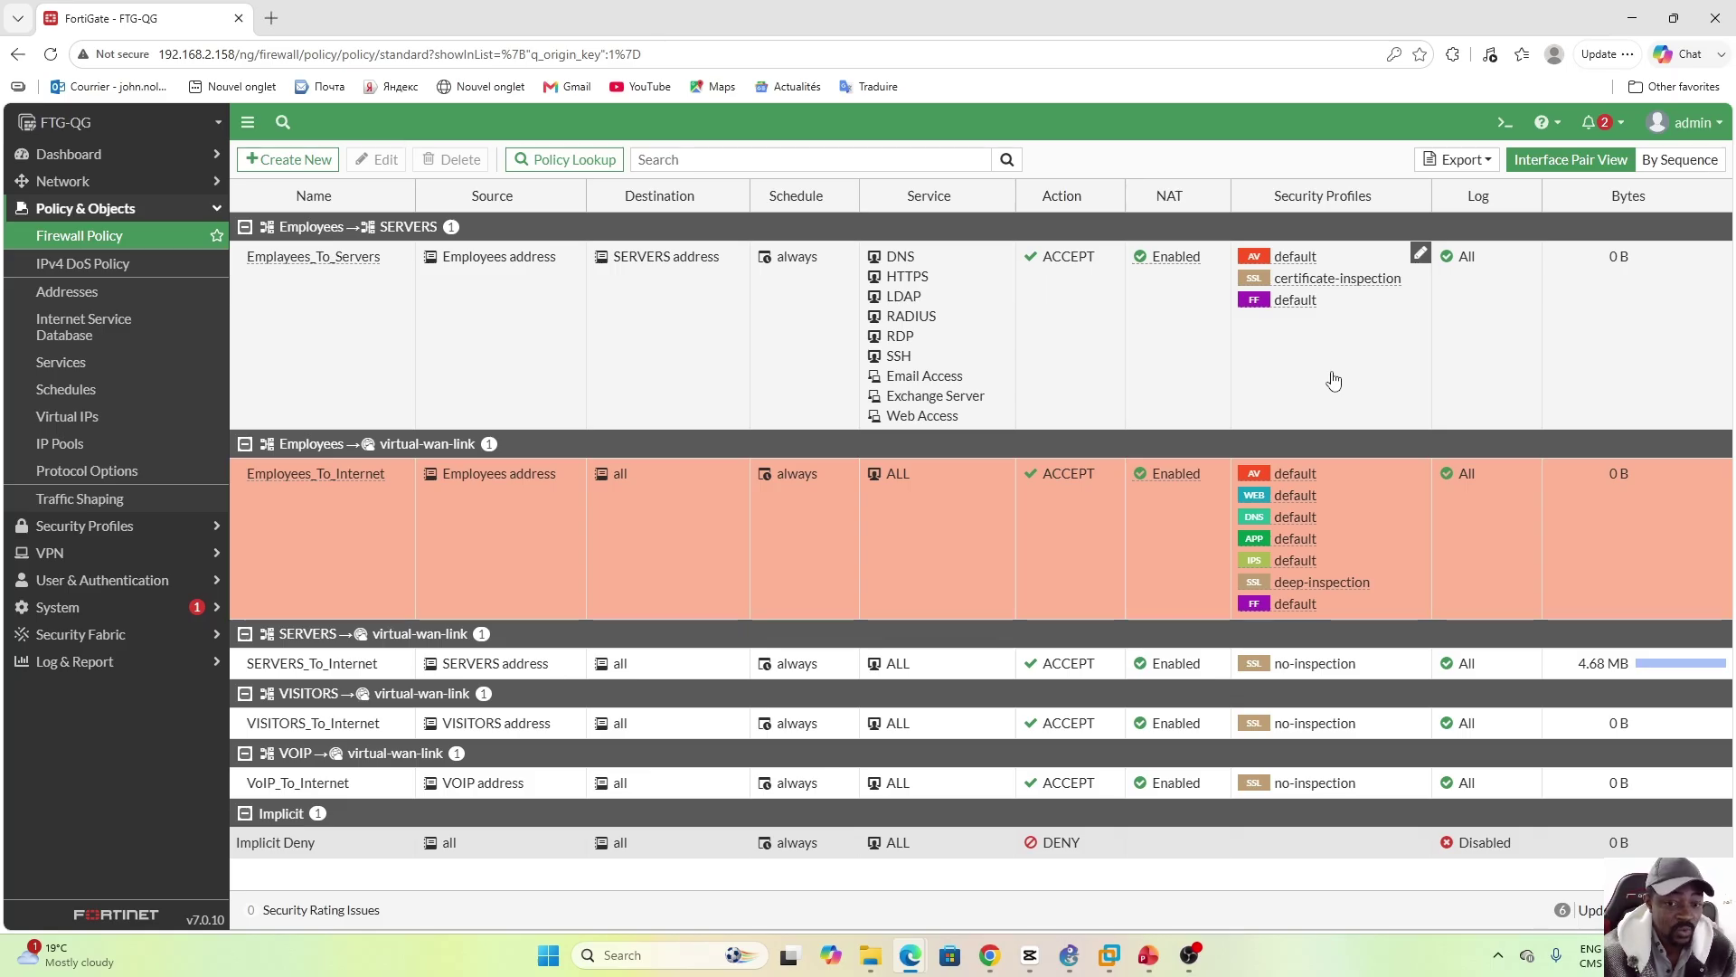
Step: Glance at the PowerPoint training slides, then return to the FortiGate policy list
click(1148, 955)
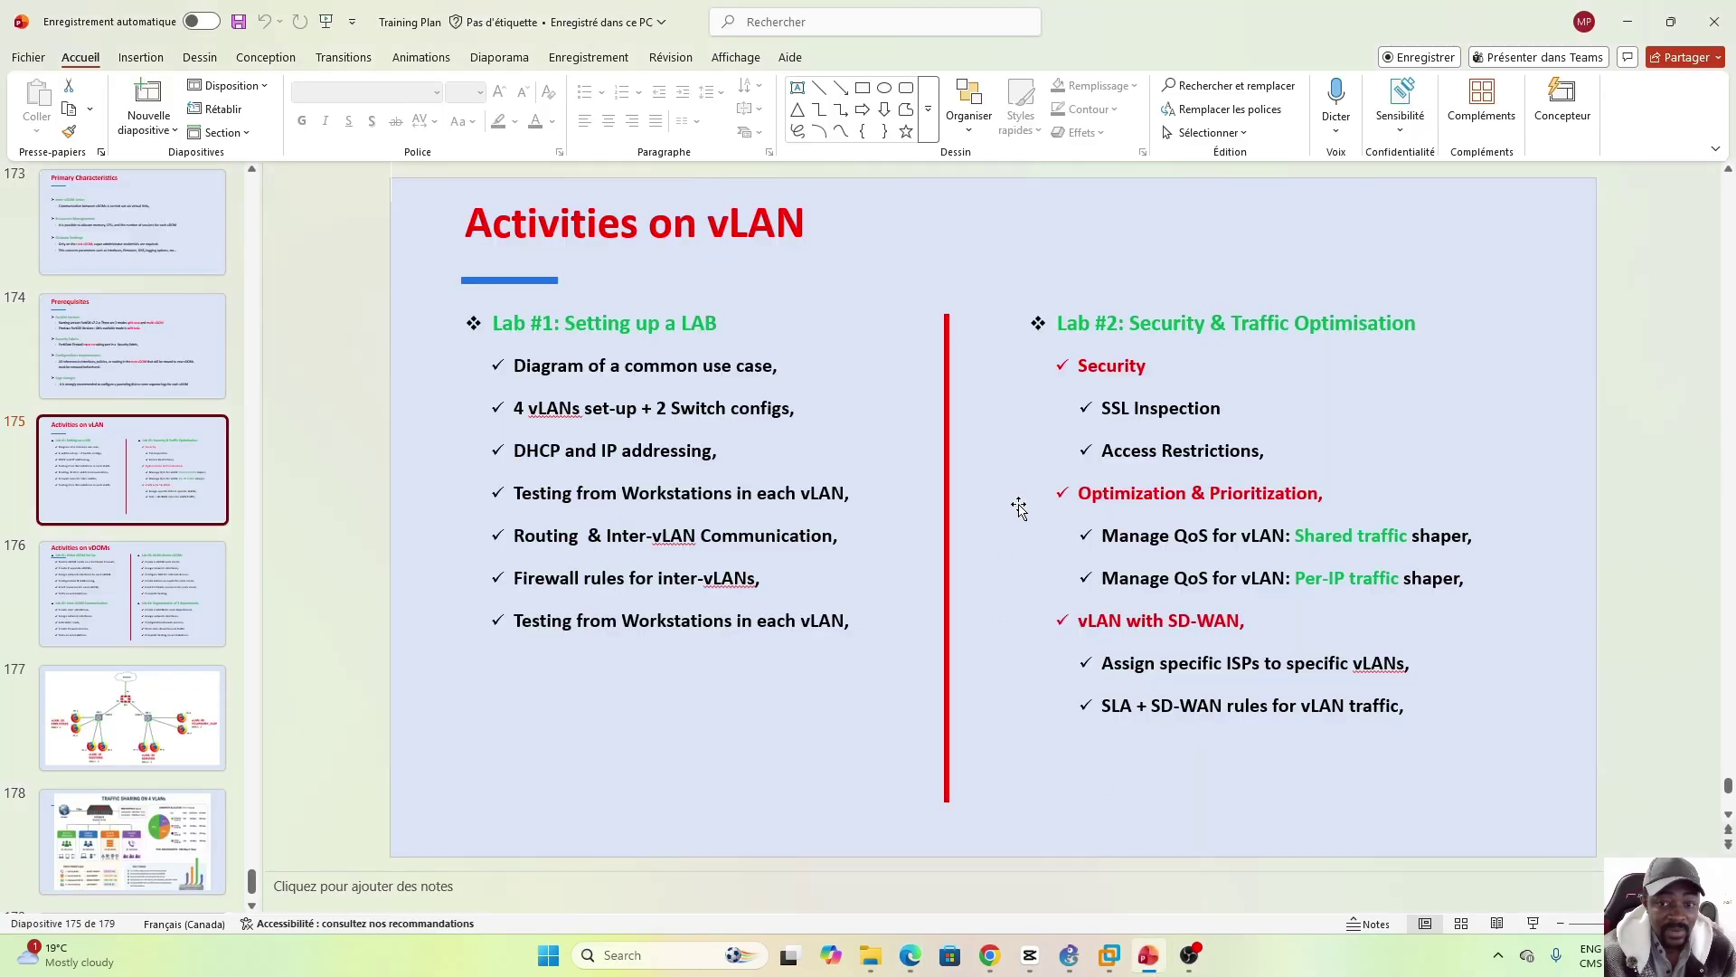
key(alt+Tab)
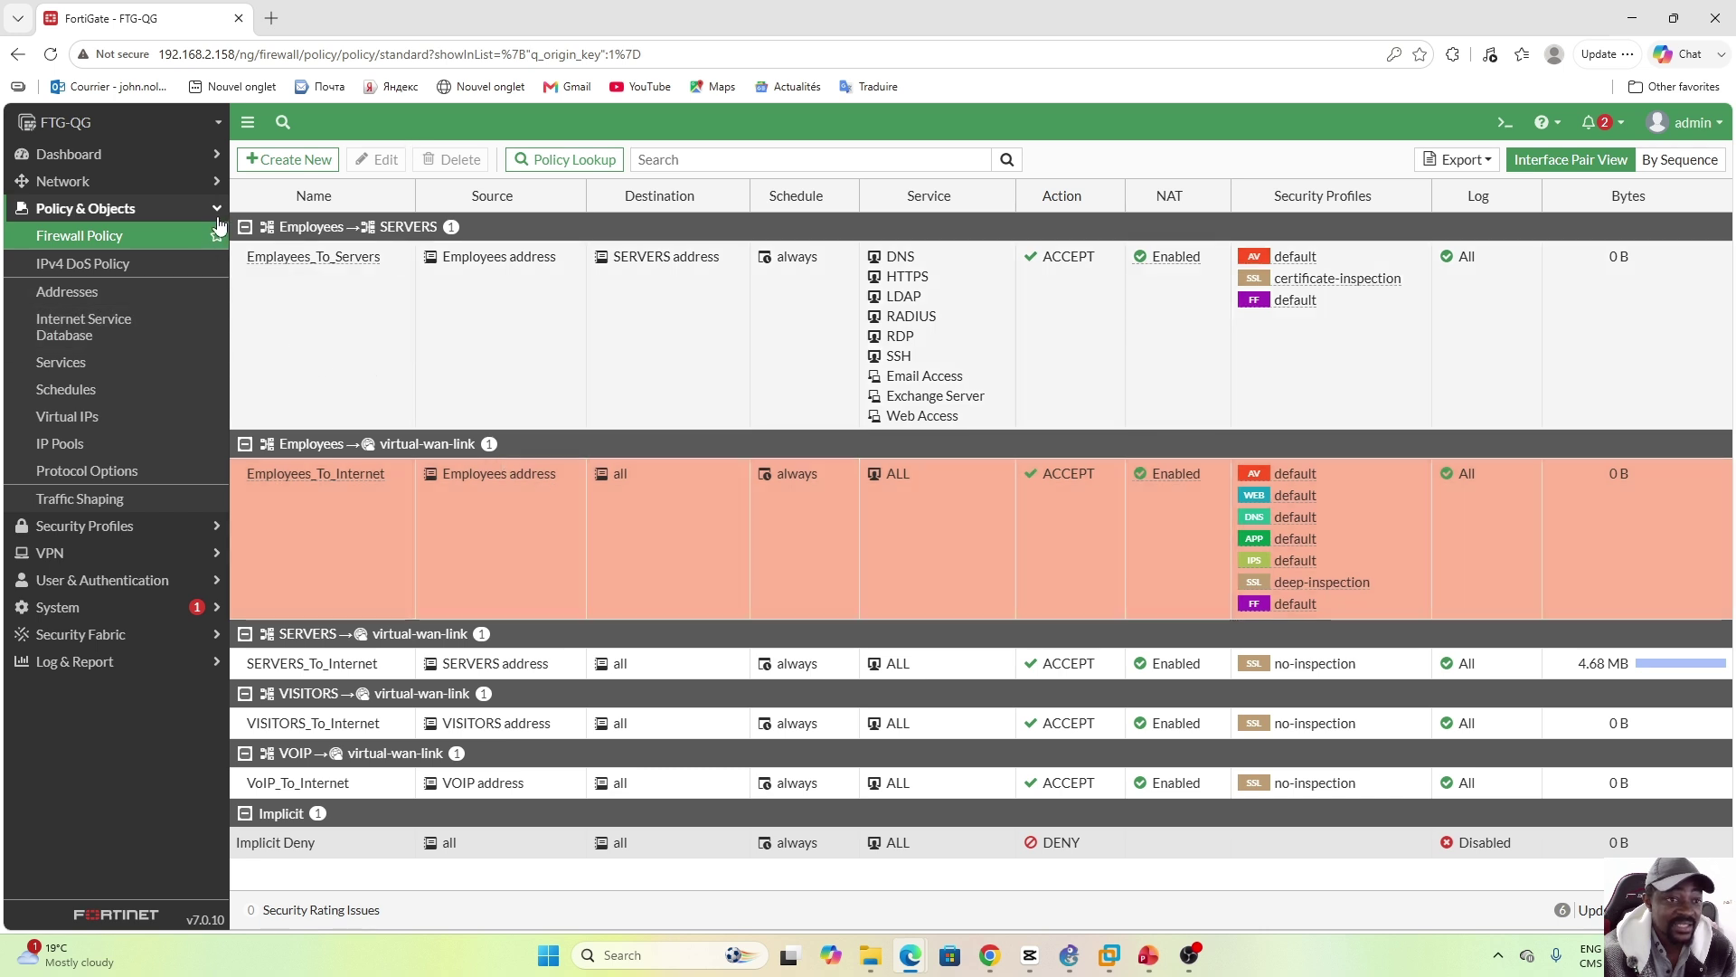
Step: Open Network > Interfaces and expand port2 and port3 to show their VLANs
click(217, 210)
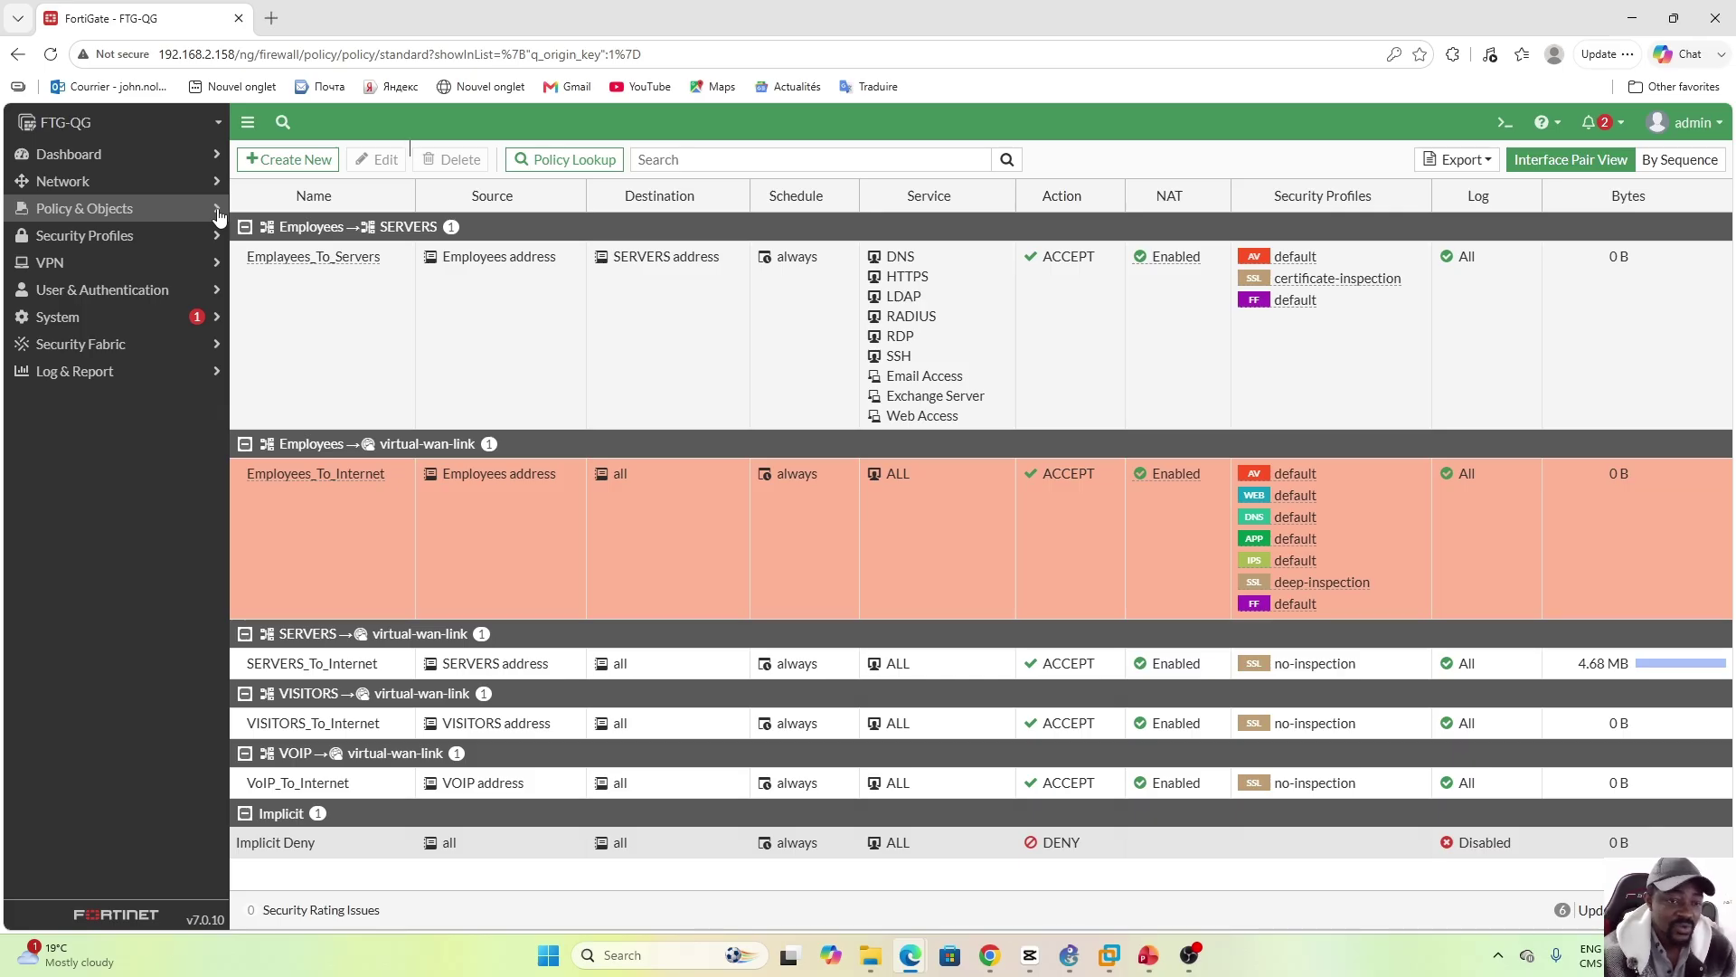
click(217, 212)
click(213, 186)
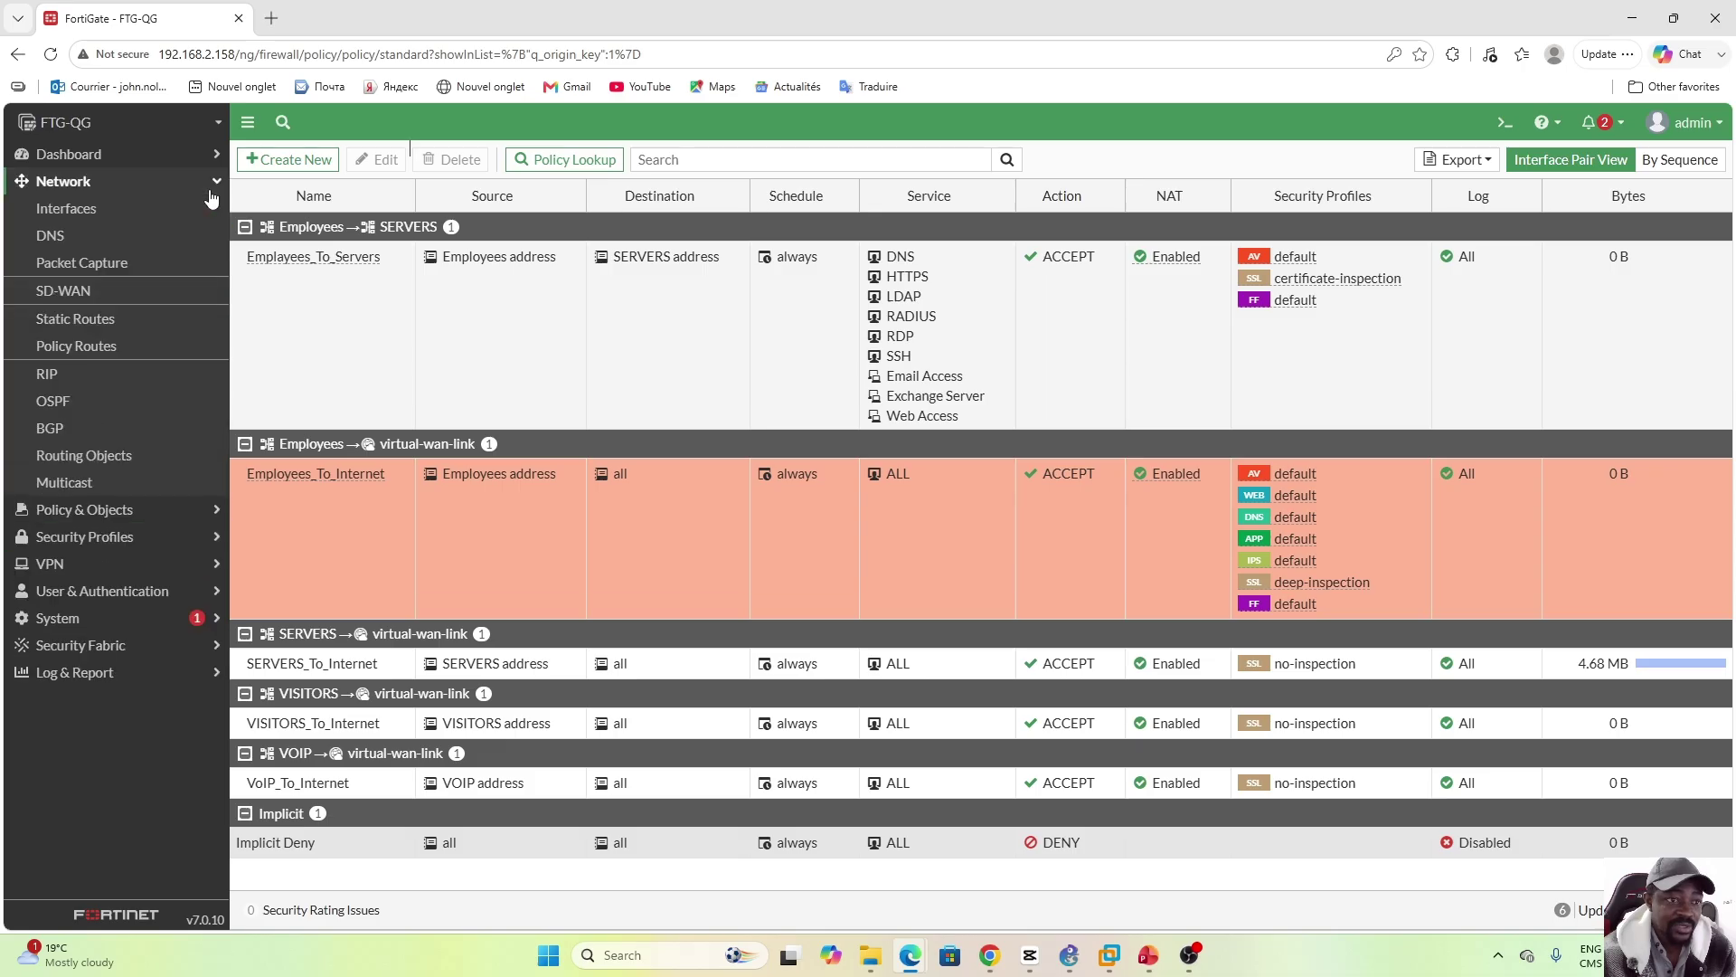
click(133, 210)
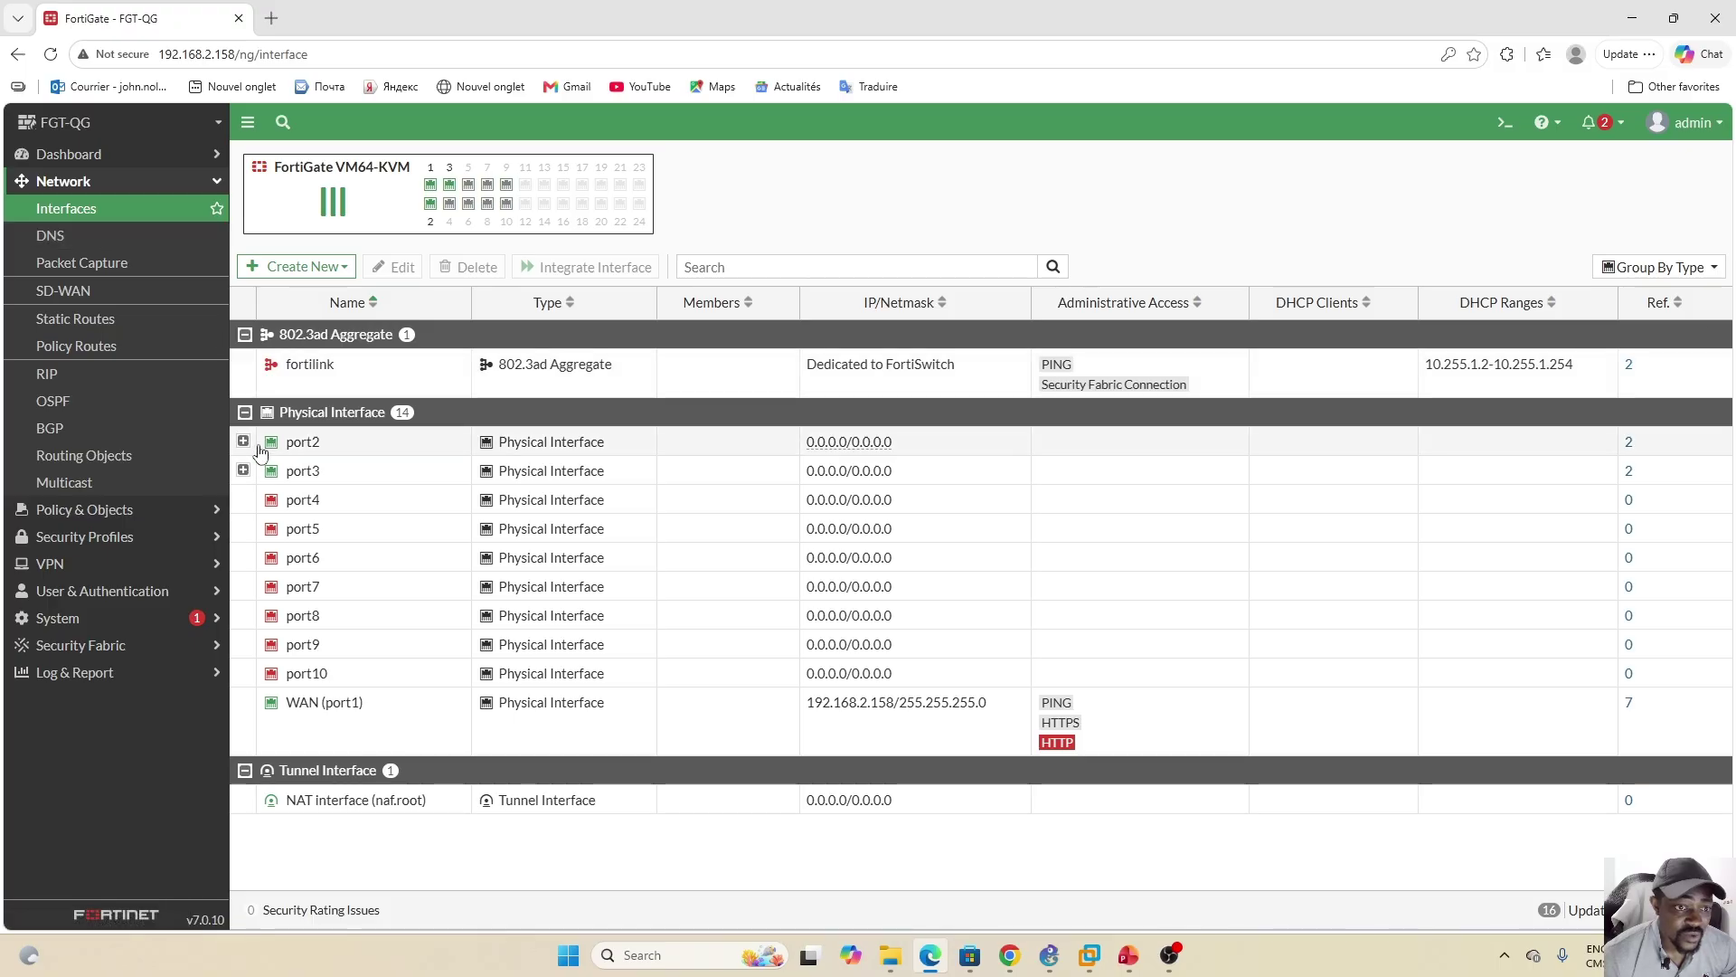
click(243, 441)
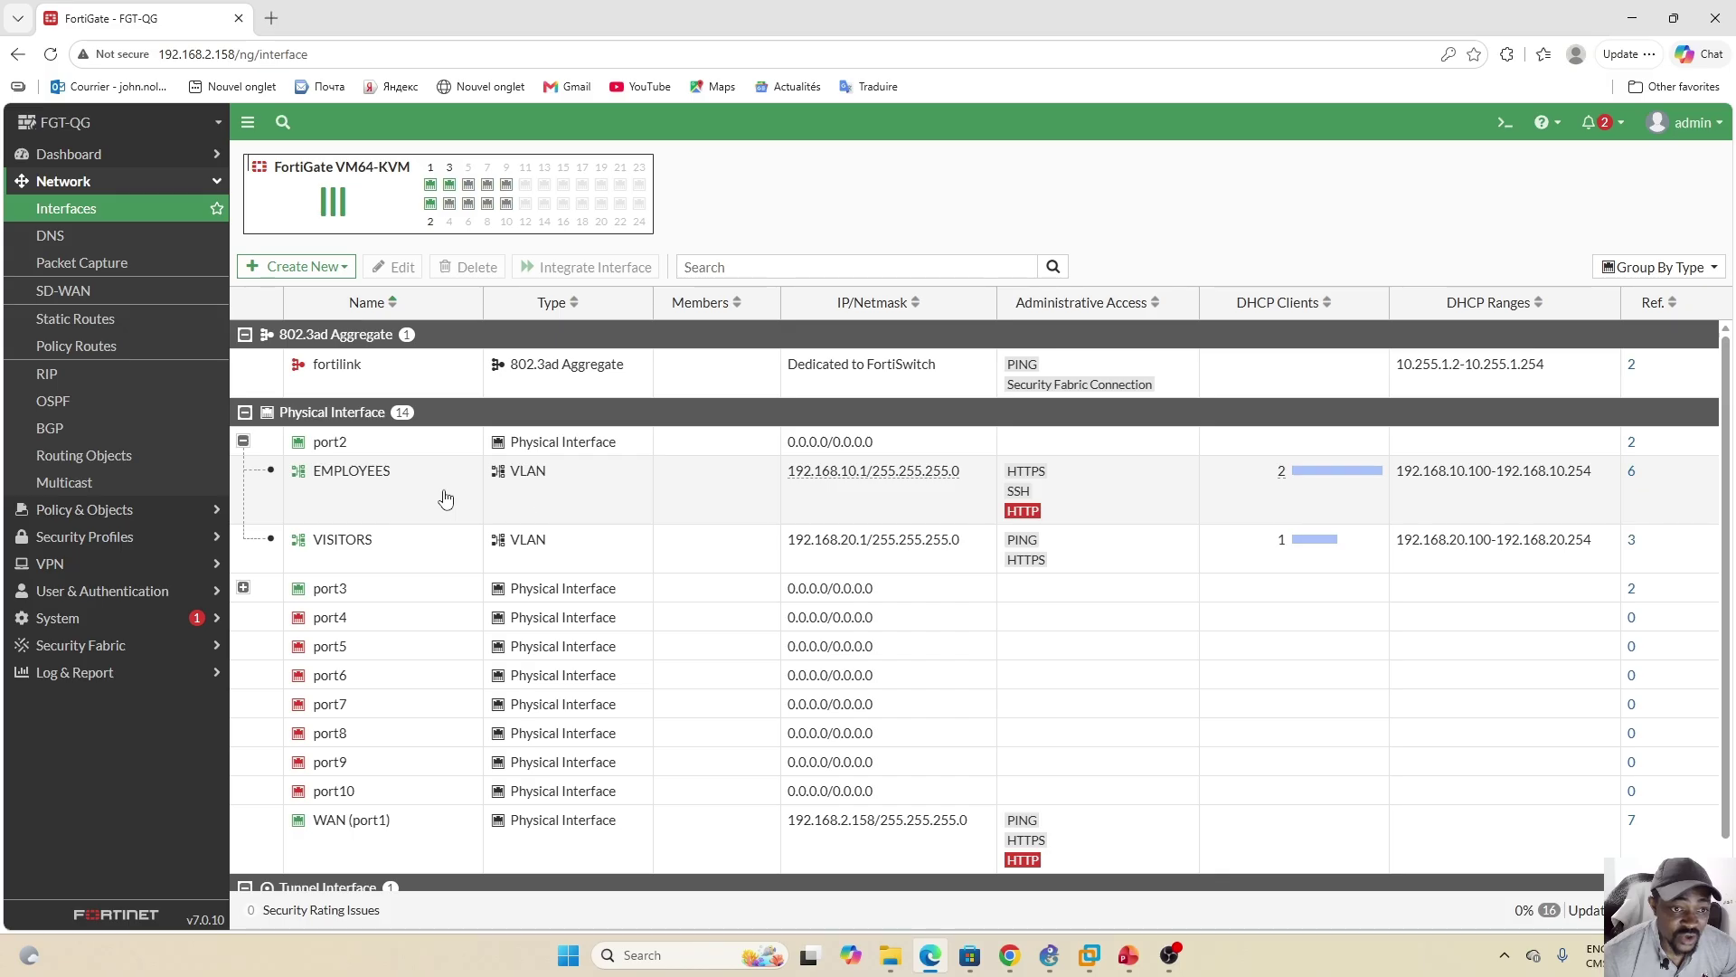
click(243, 587)
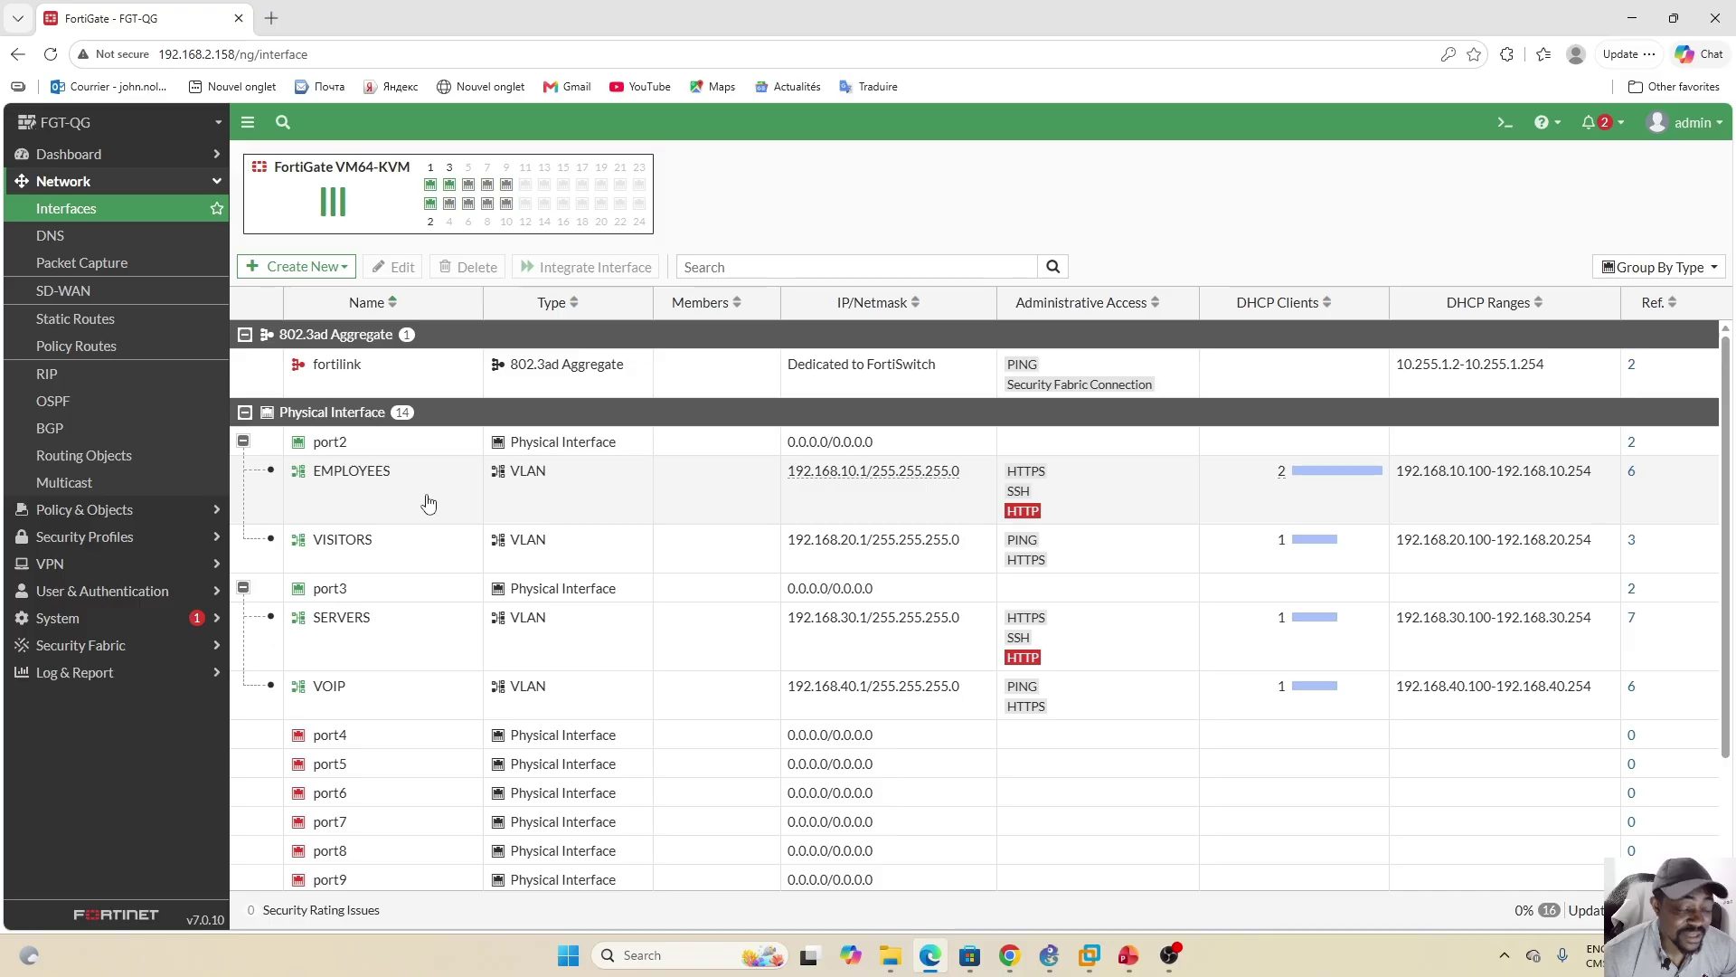
click(126, 618)
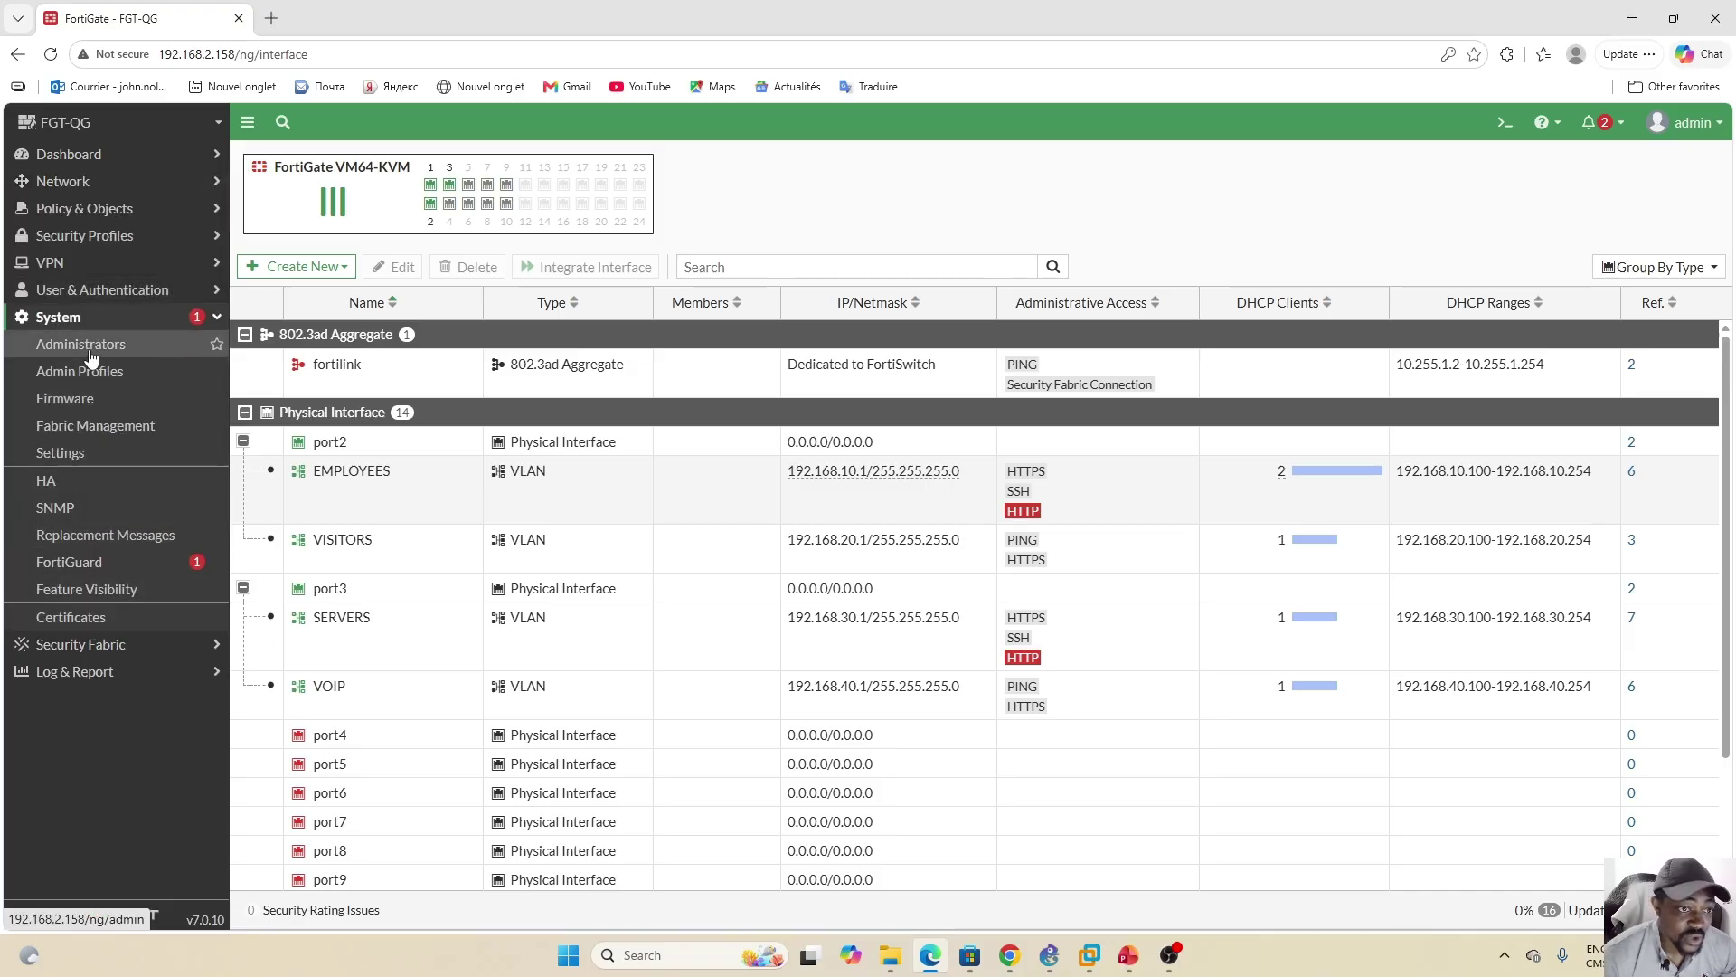
Step: Create a new administrator account with username FortiUser1
click(87, 351)
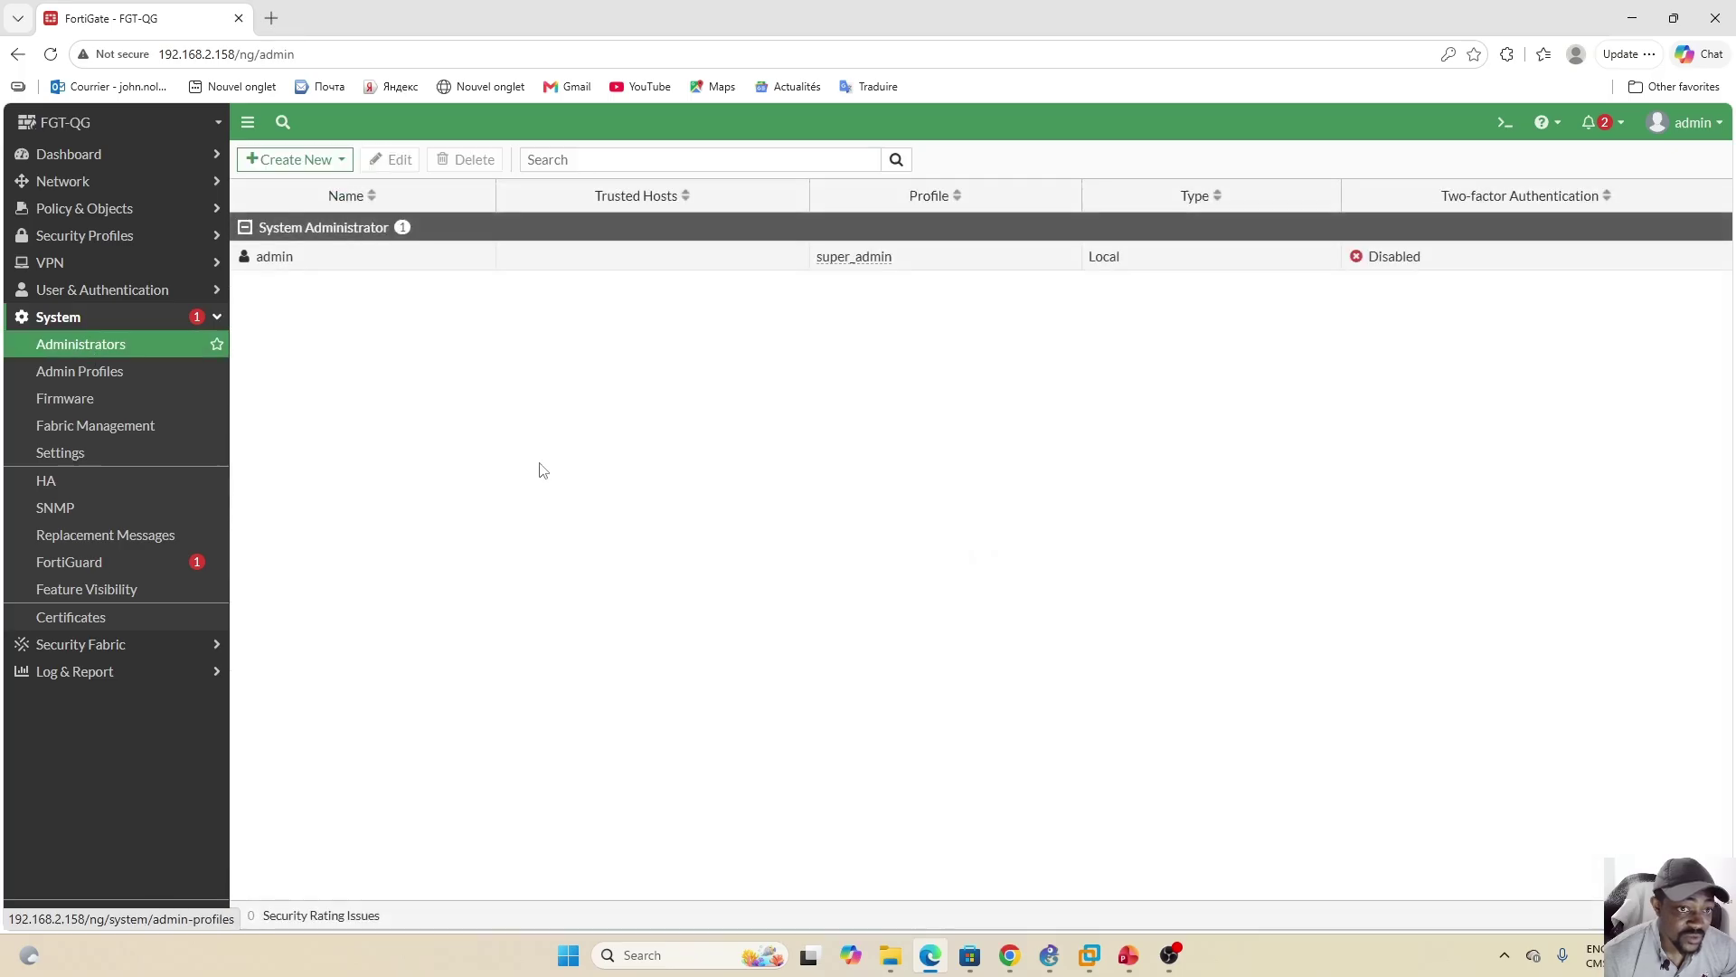
click(342, 162)
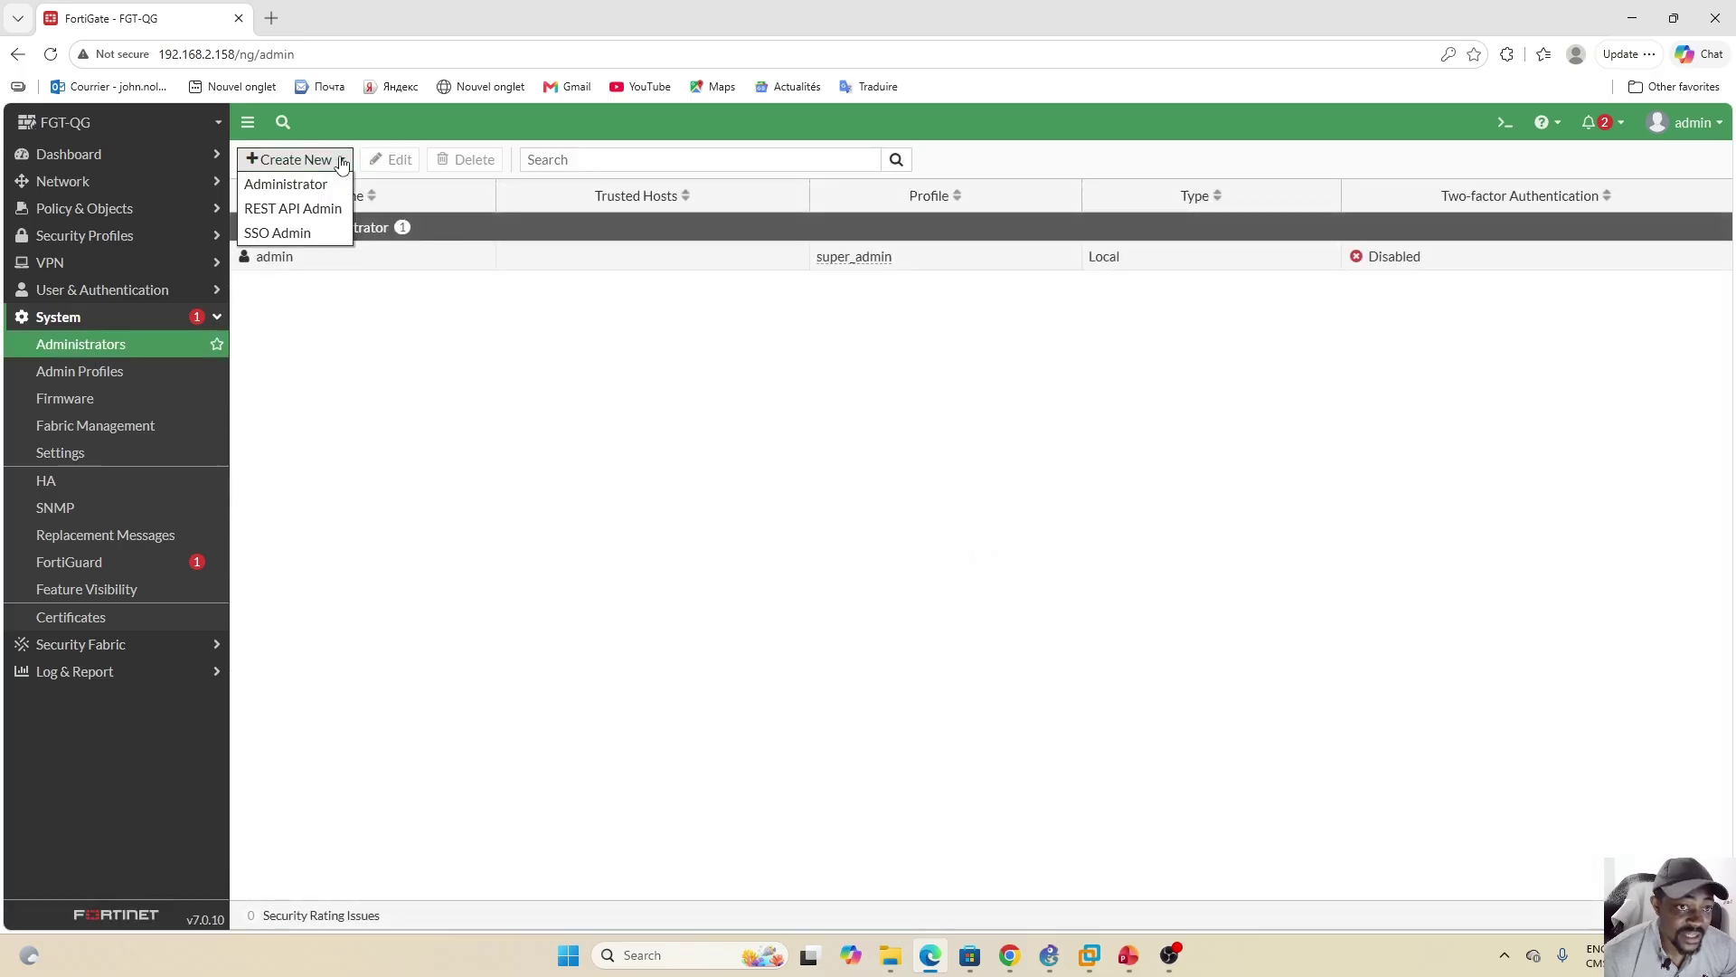
click(303, 184)
click(471, 198)
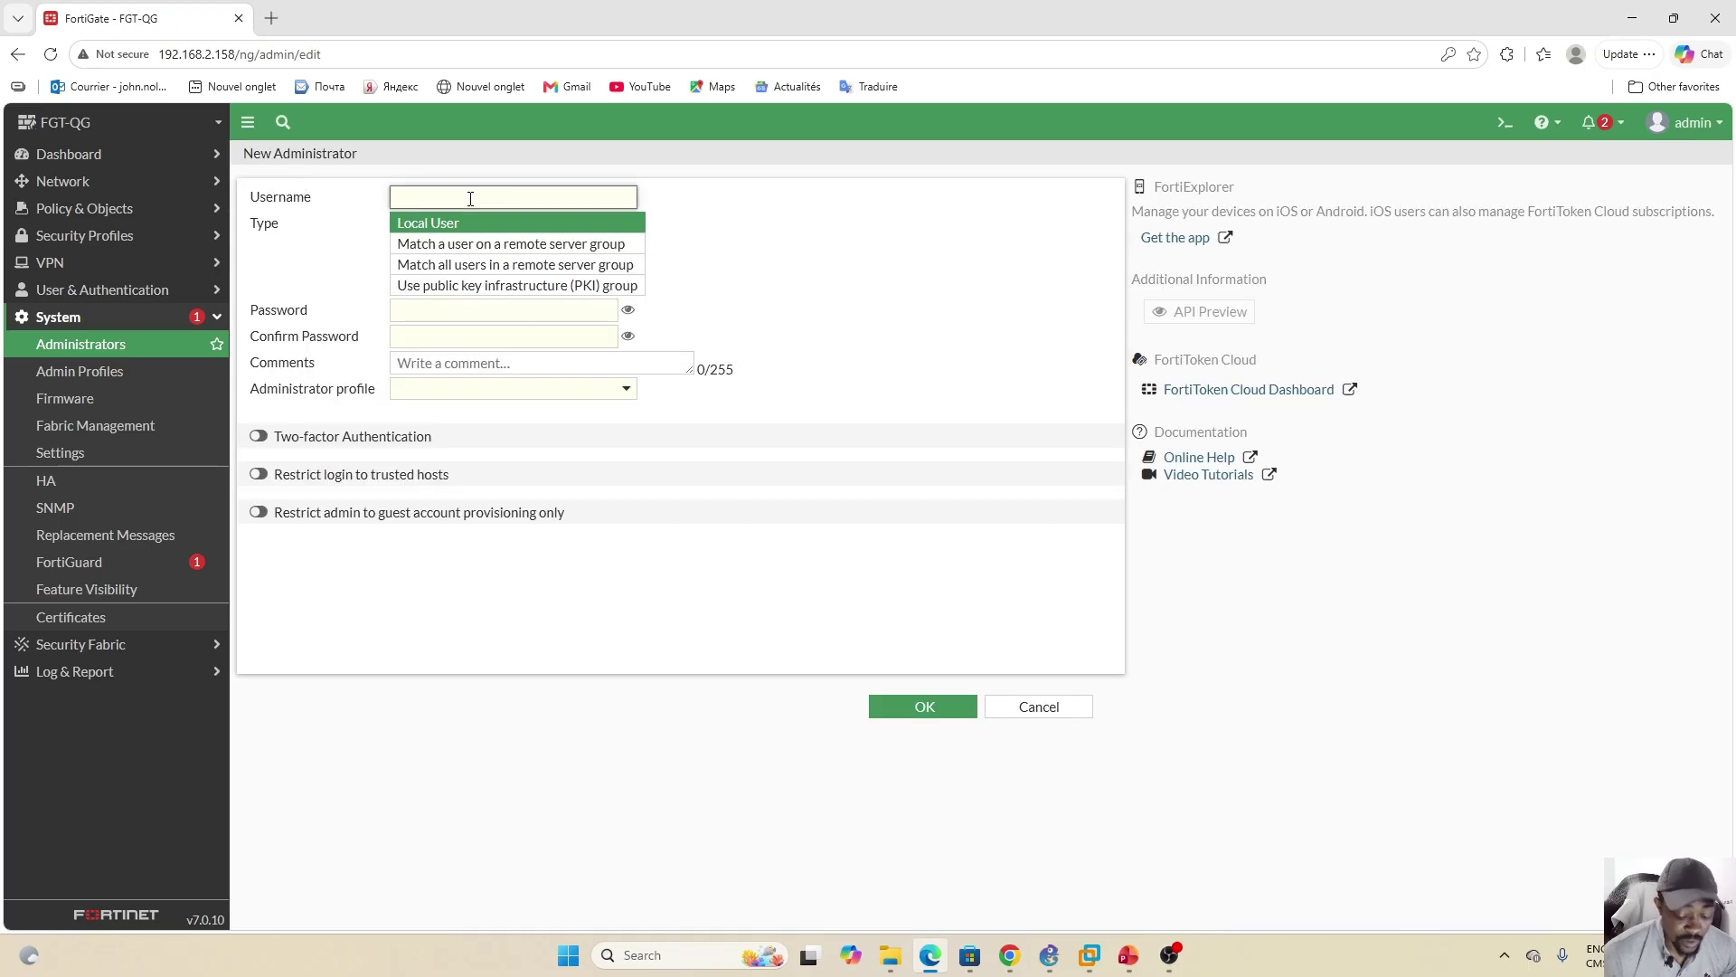
key(Caps_Lock)
text(F)
key(Caps_Lock)
text(orti)
key(Caps_Lock)
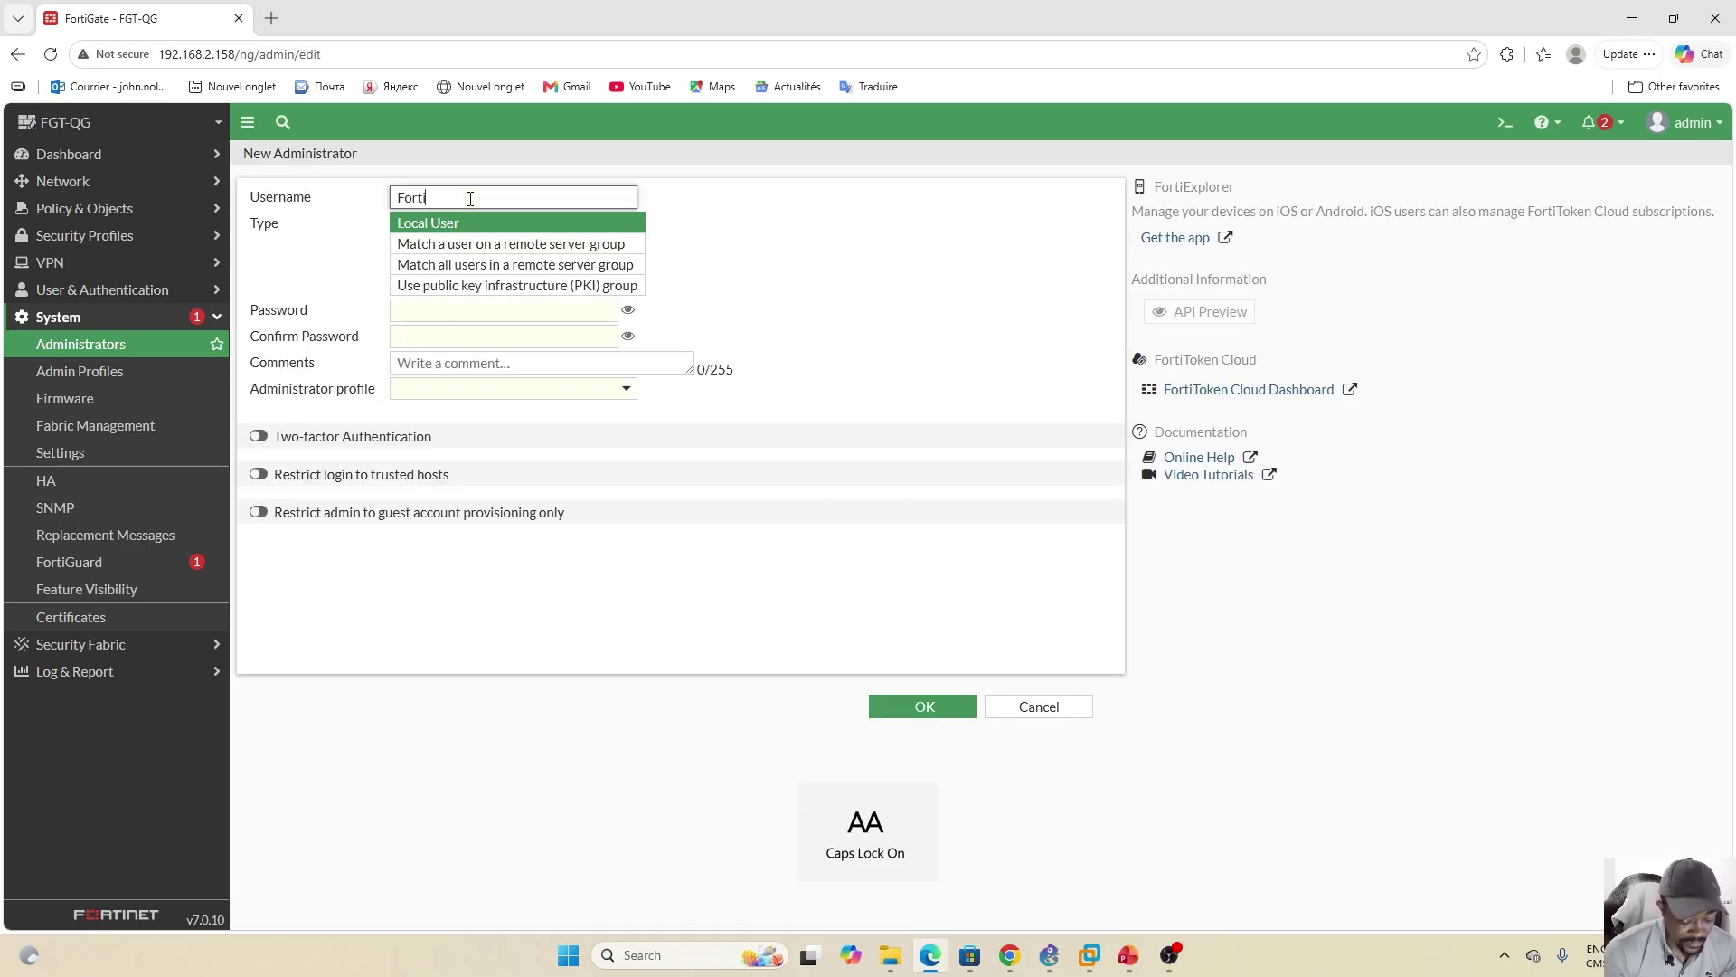
text(U)
key(Caps_Lock)
text(ser1)
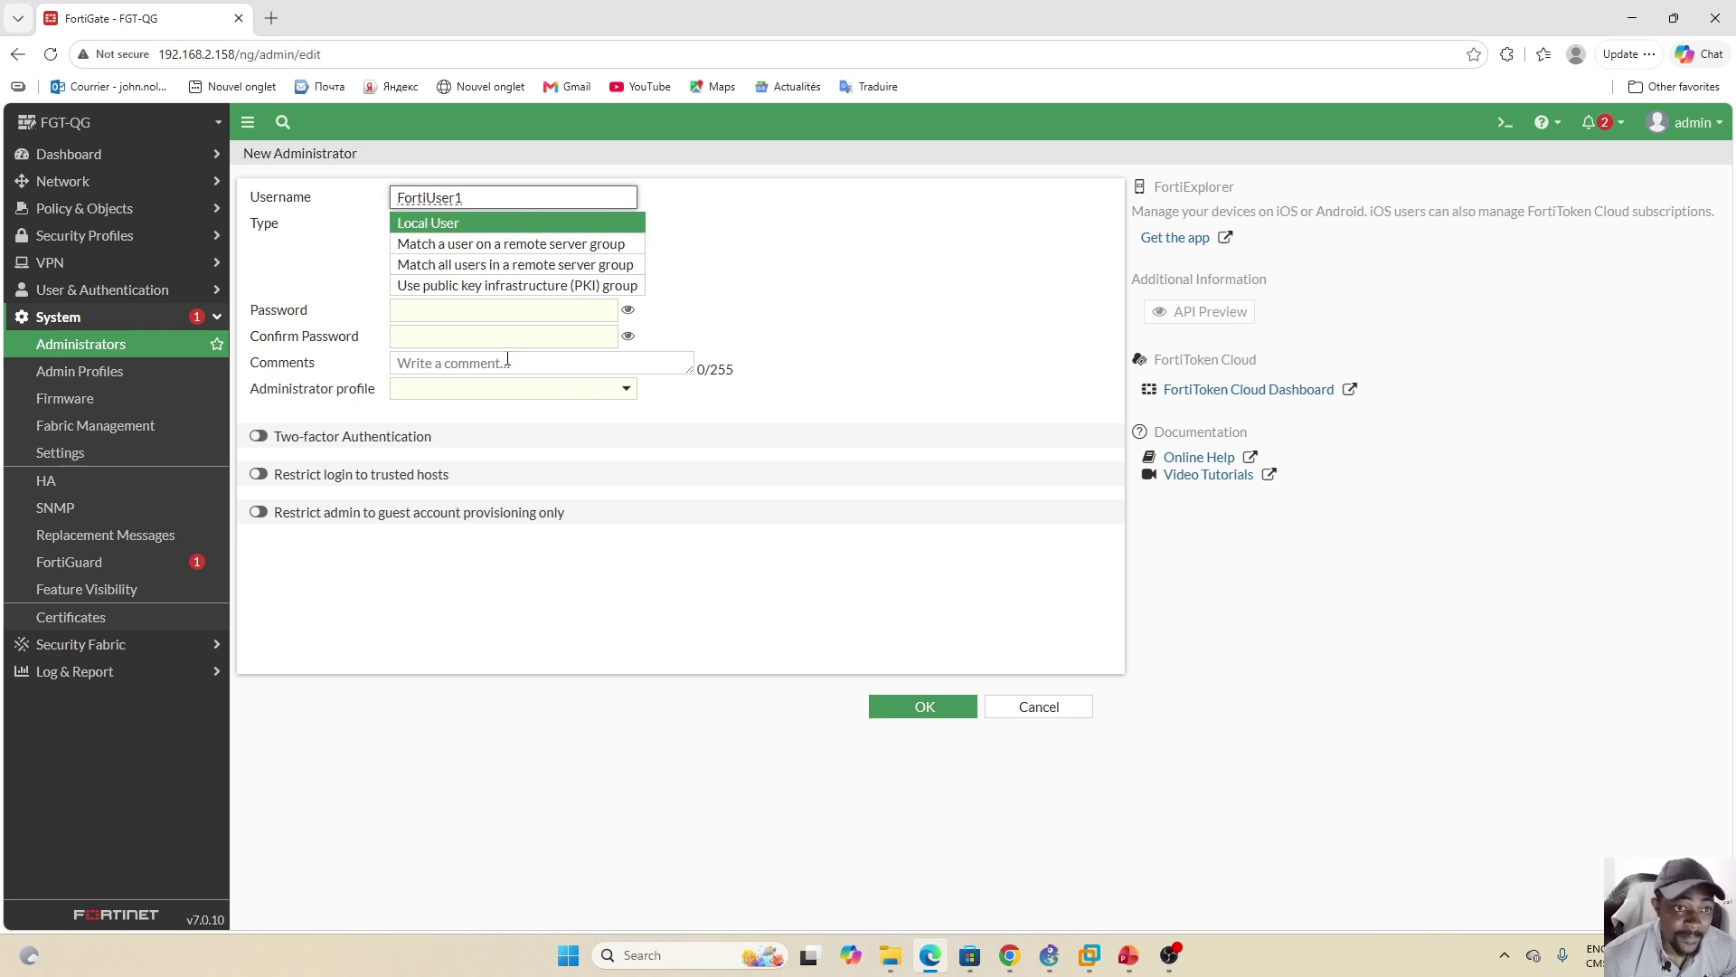
Step: Enter and confirm the account password and assign the prof_admin profile
click(484, 314)
text(*********)
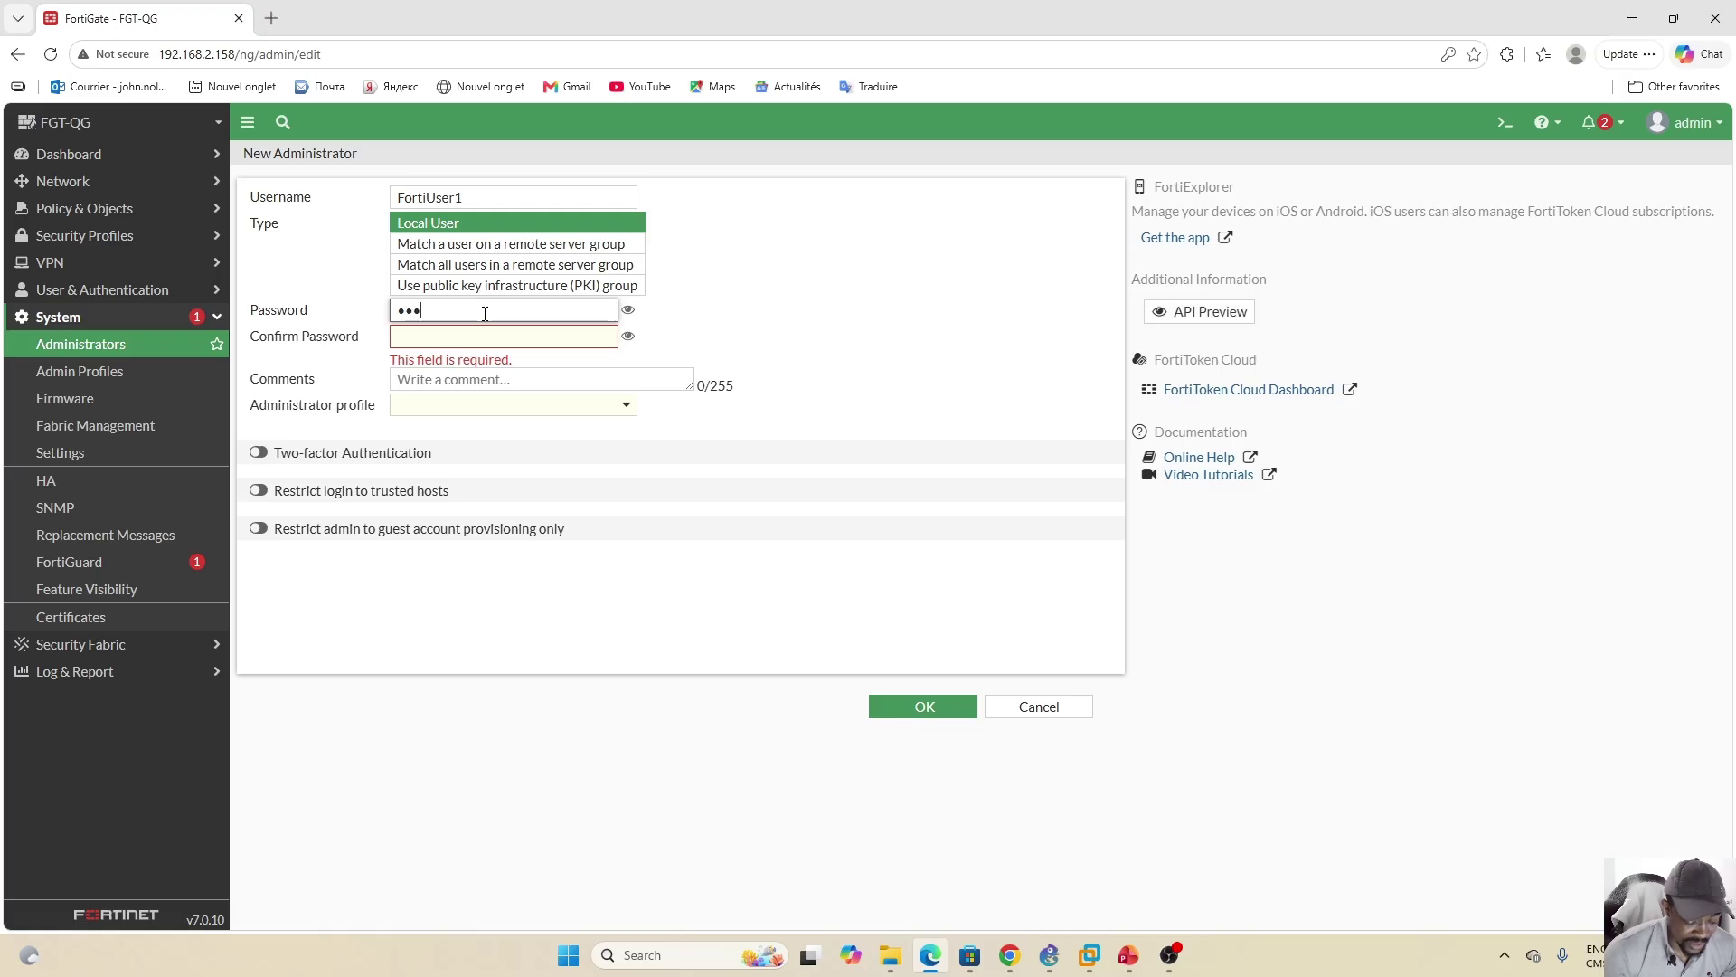
key(Tab)
text(*********)
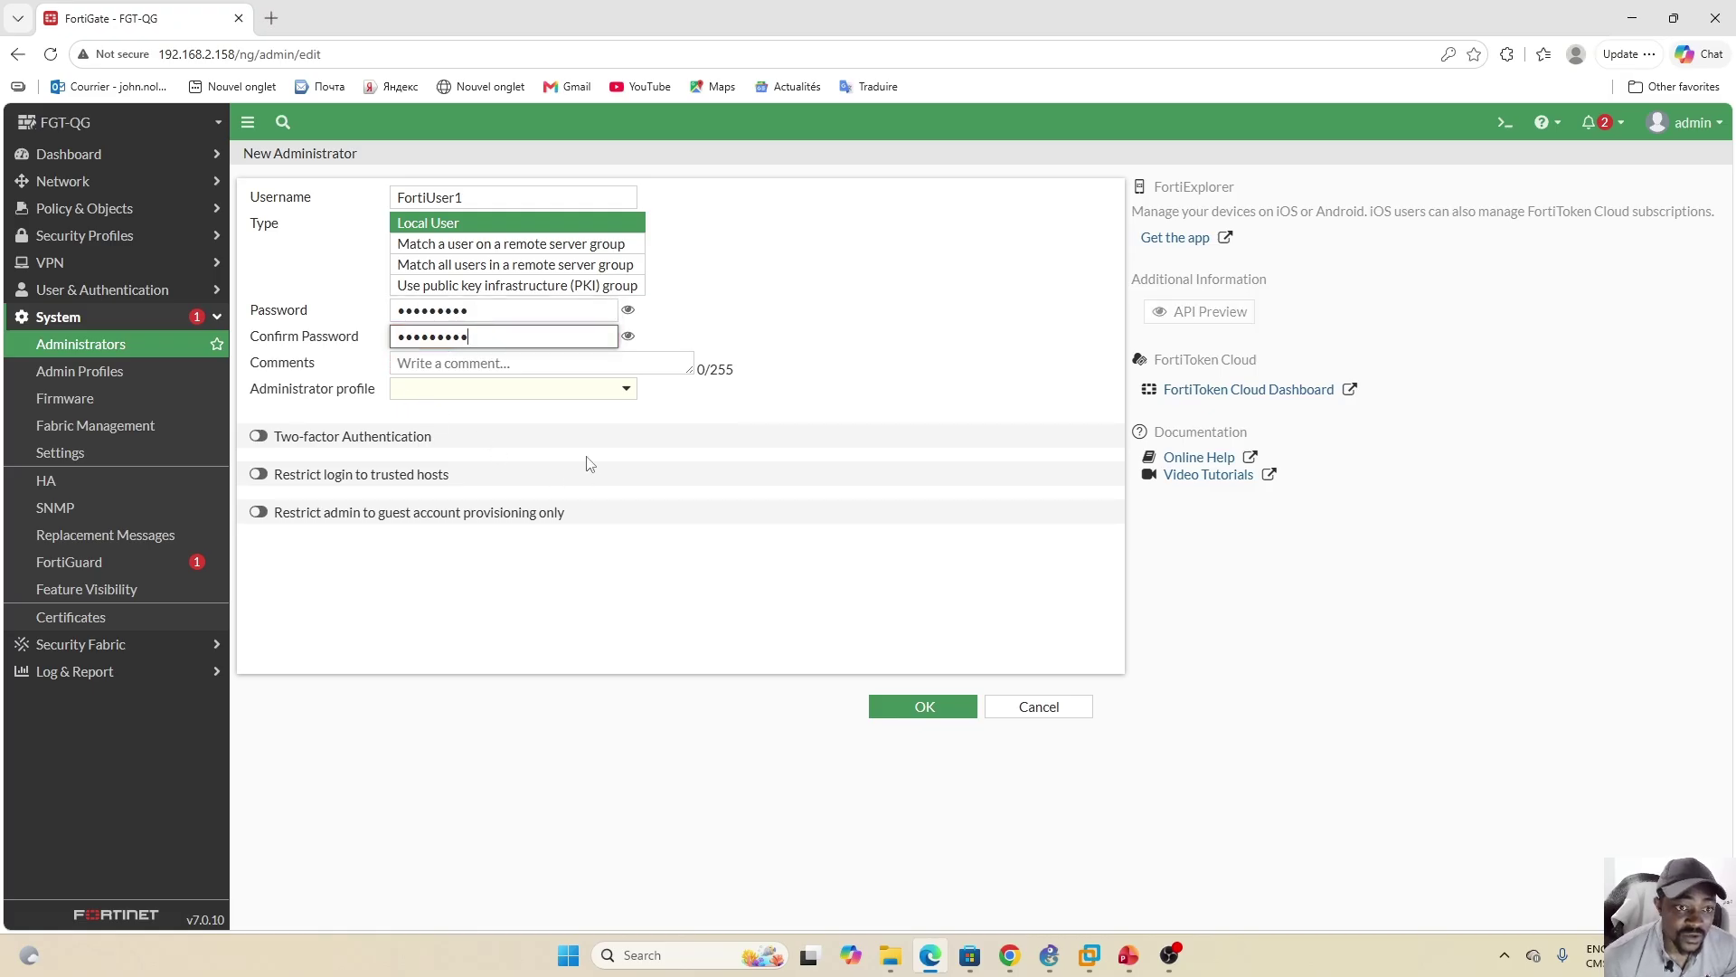
click(626, 389)
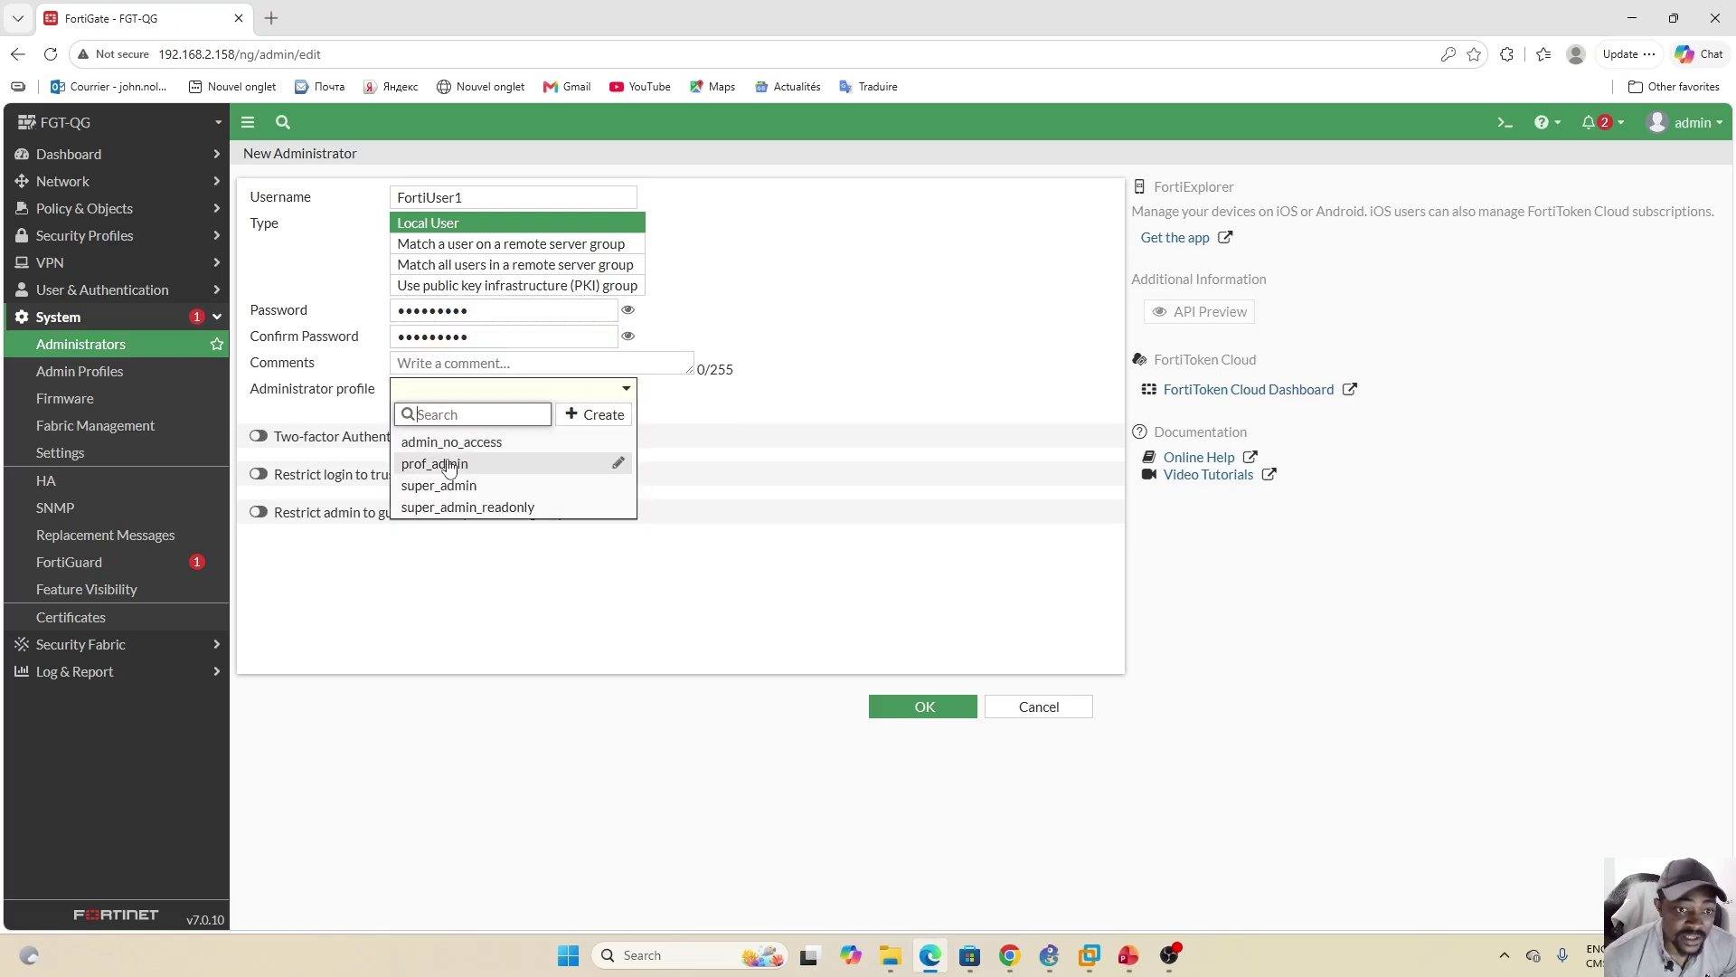
mouse_move(449, 467)
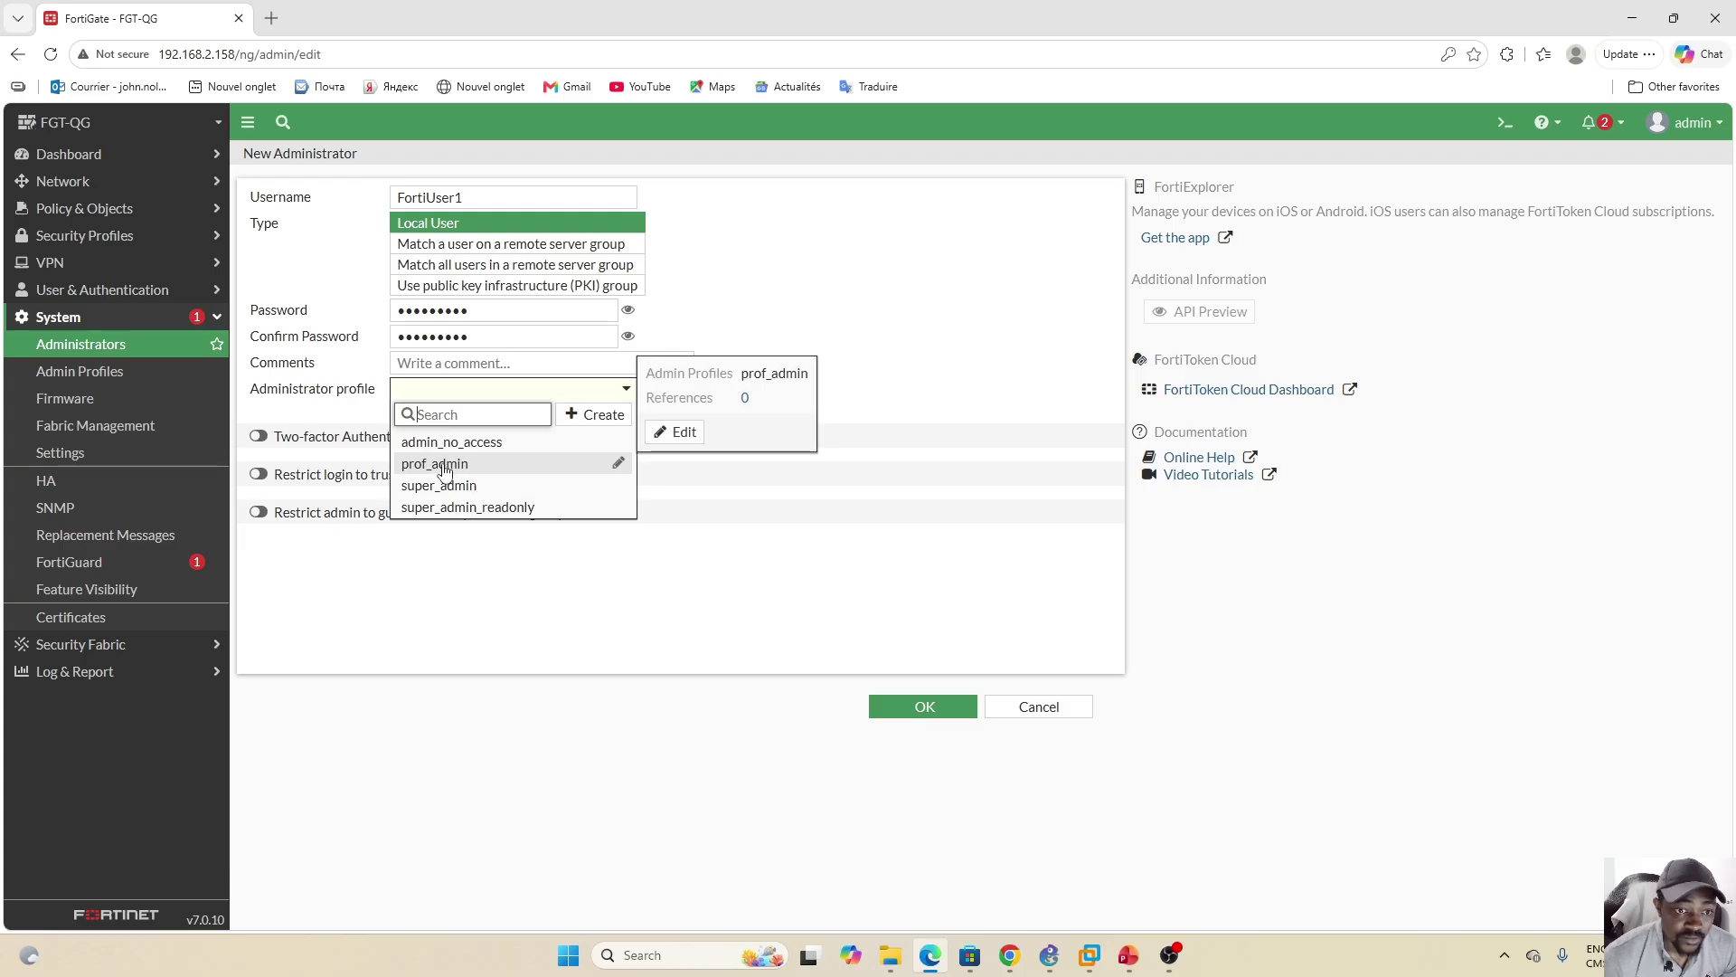
click(433, 466)
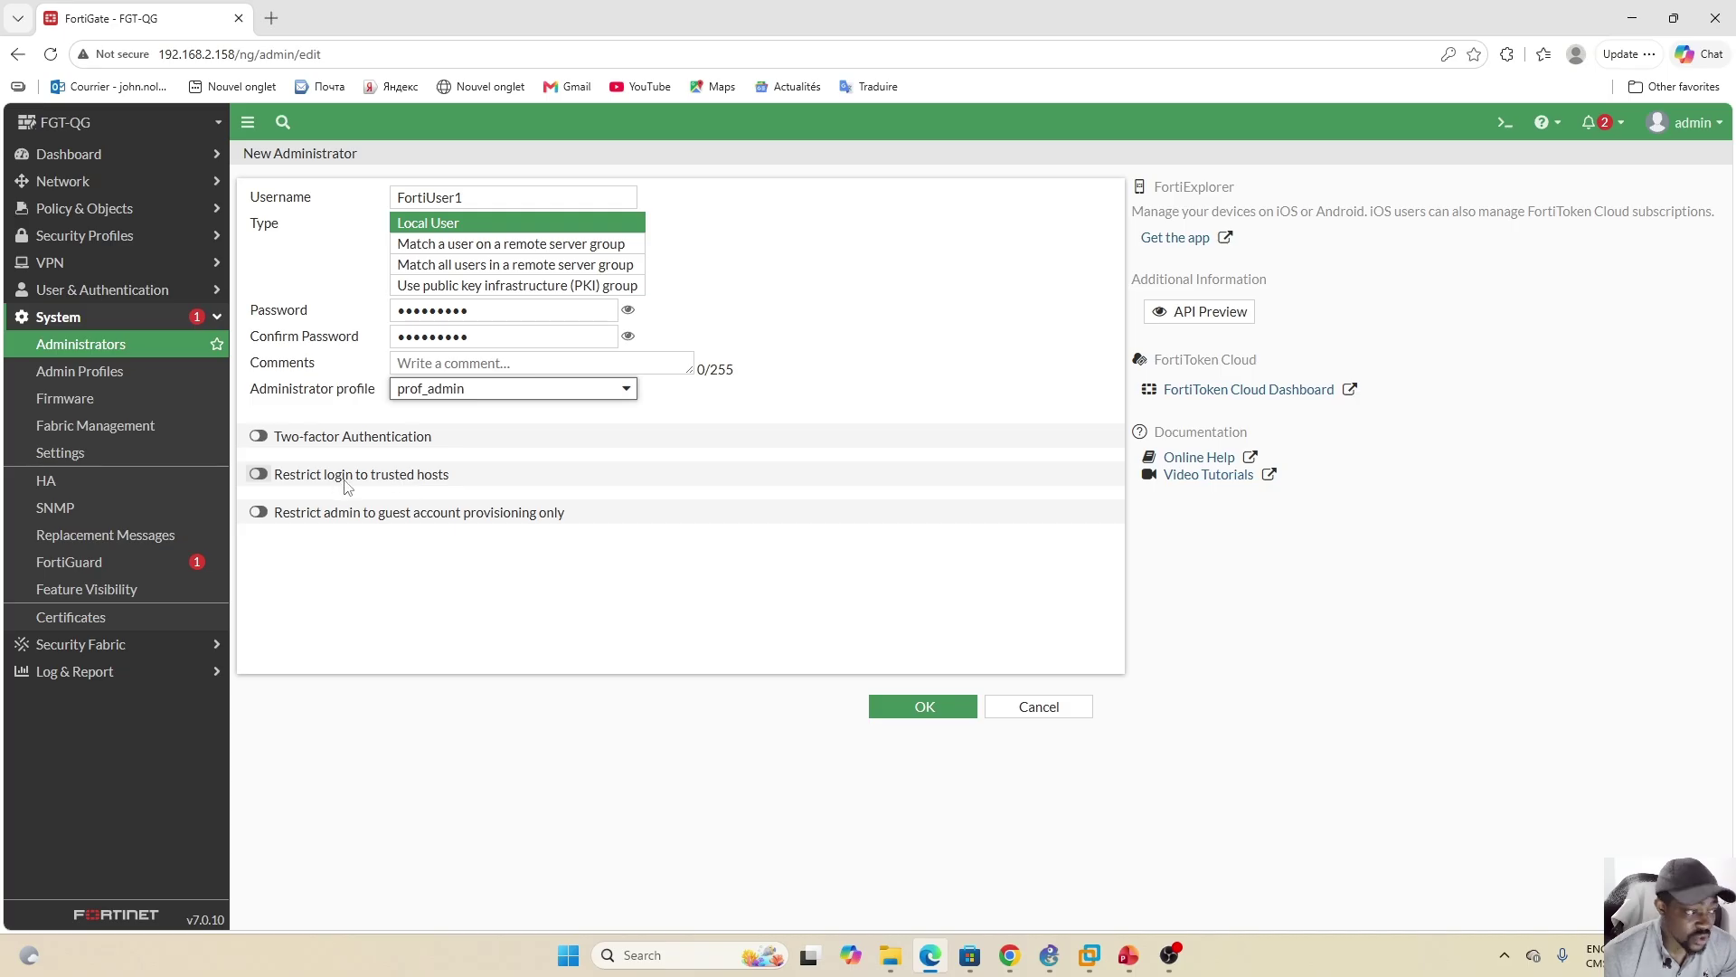
Step: Enable 'Restrict login to trusted hosts' for FortiUser1, then bring up the GNS3 topology
click(279, 477)
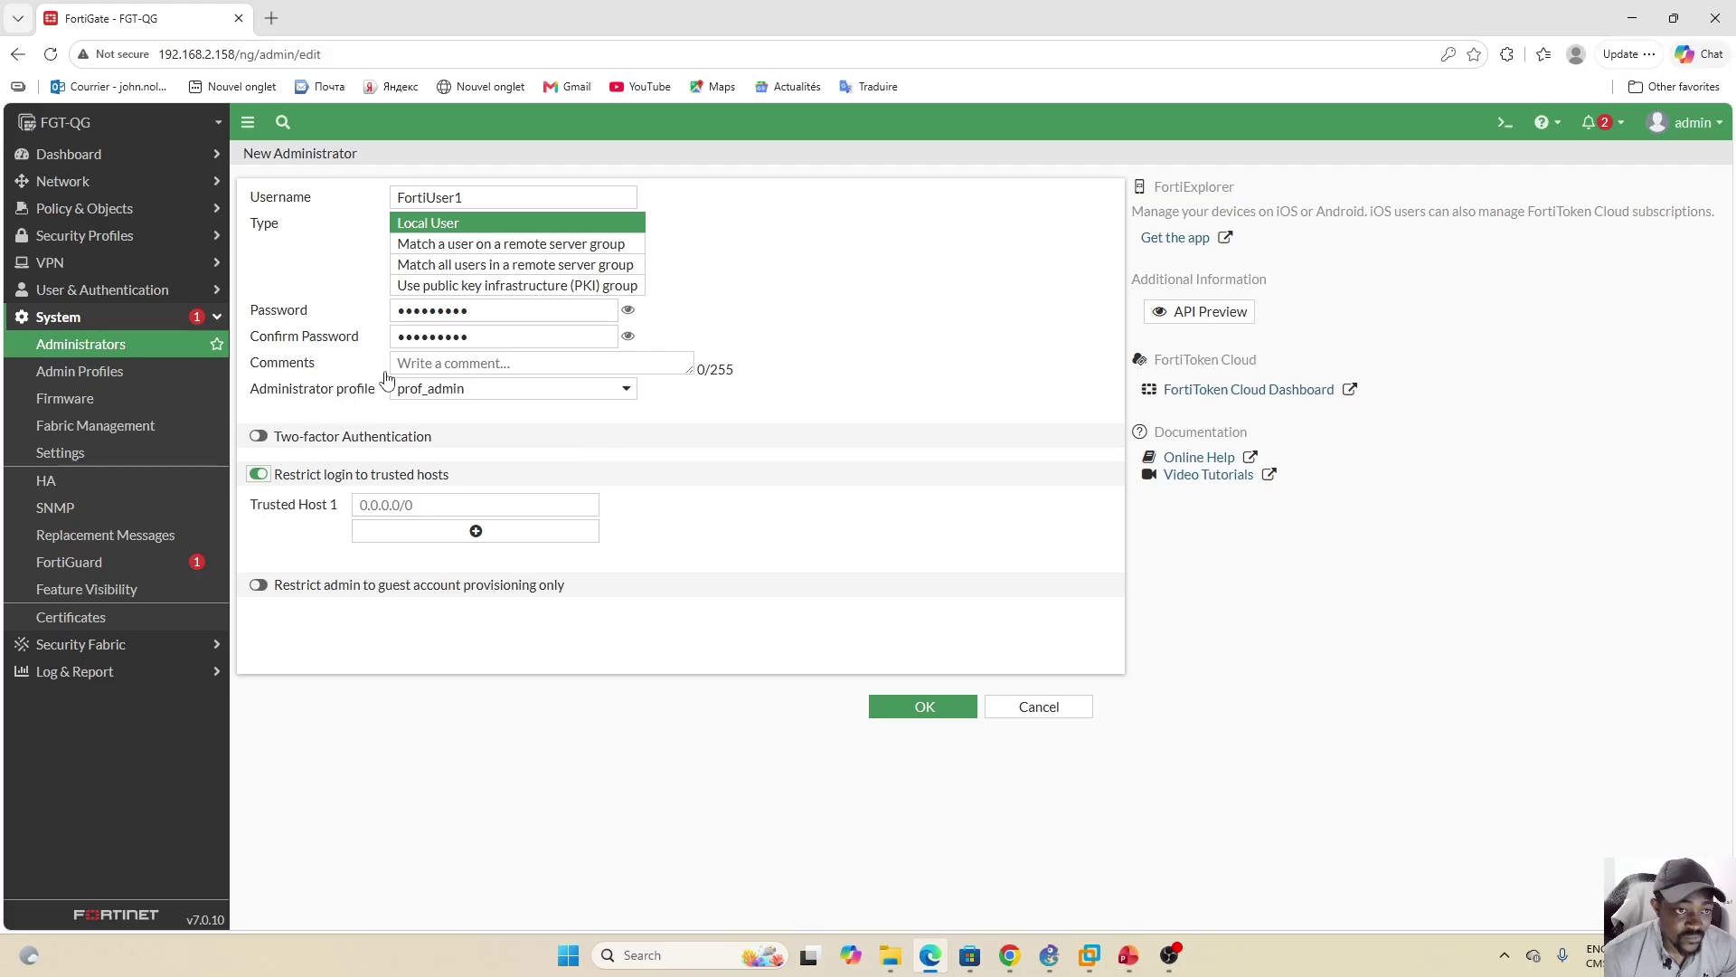
click(1049, 954)
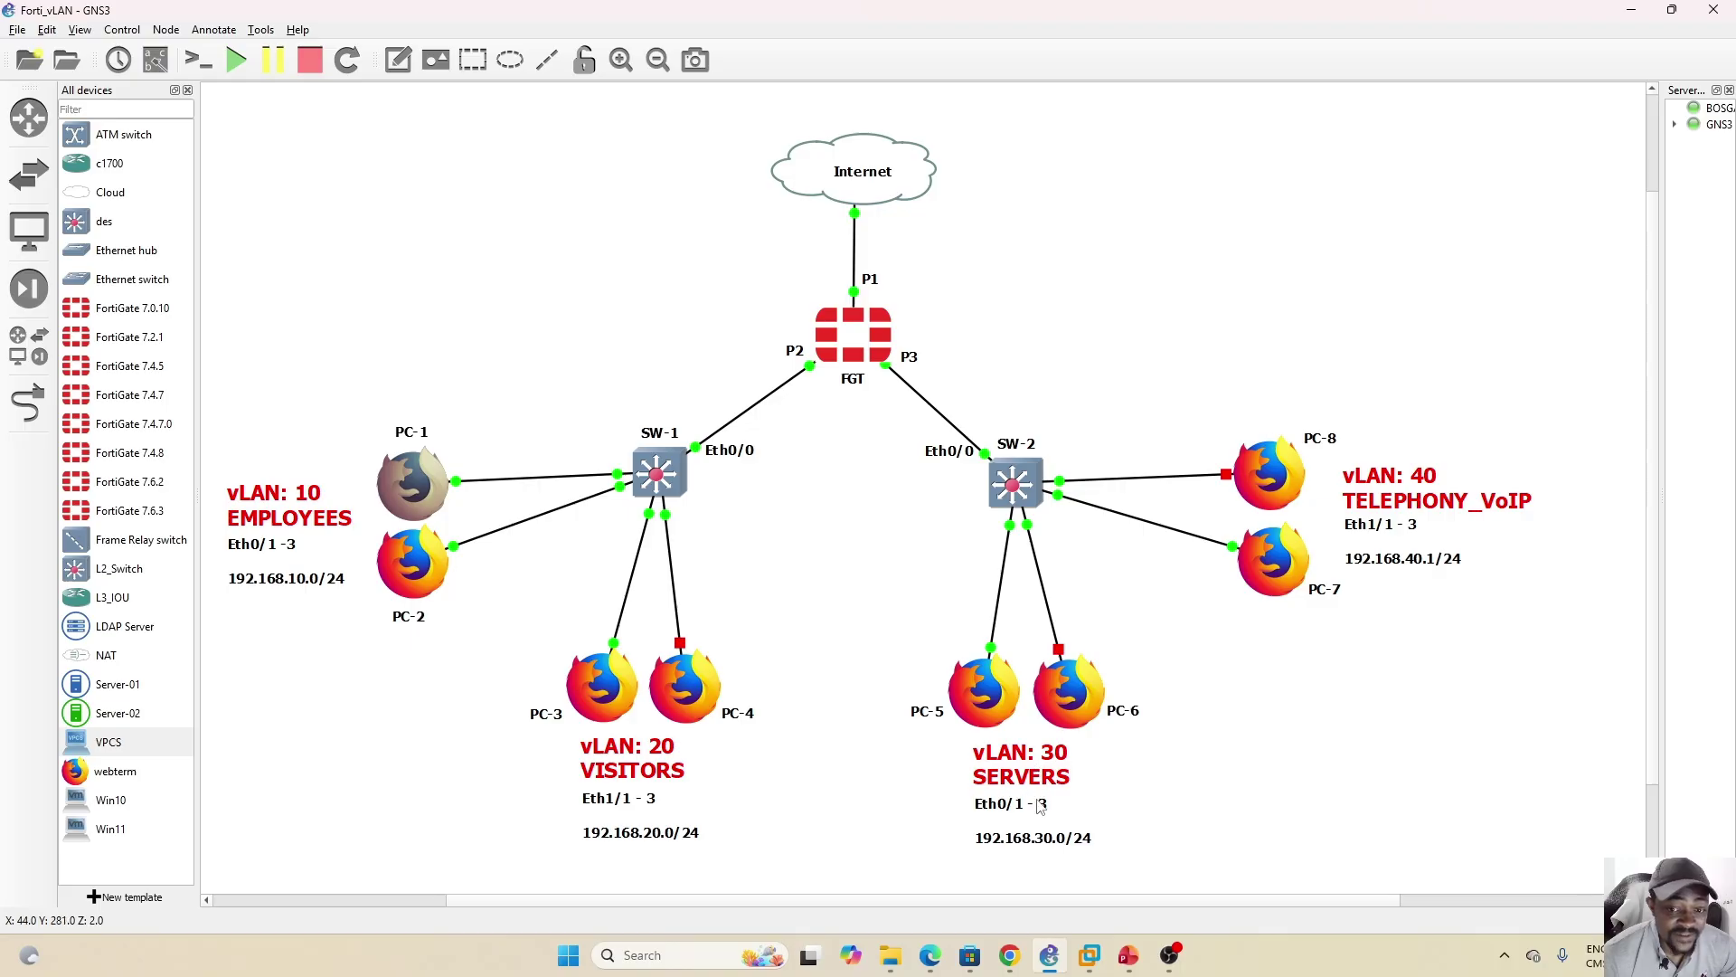
Step: Switch between GNS3 and Edge, ending on FortiUser1's unsaved New Administrator form
click(931, 959)
click(929, 954)
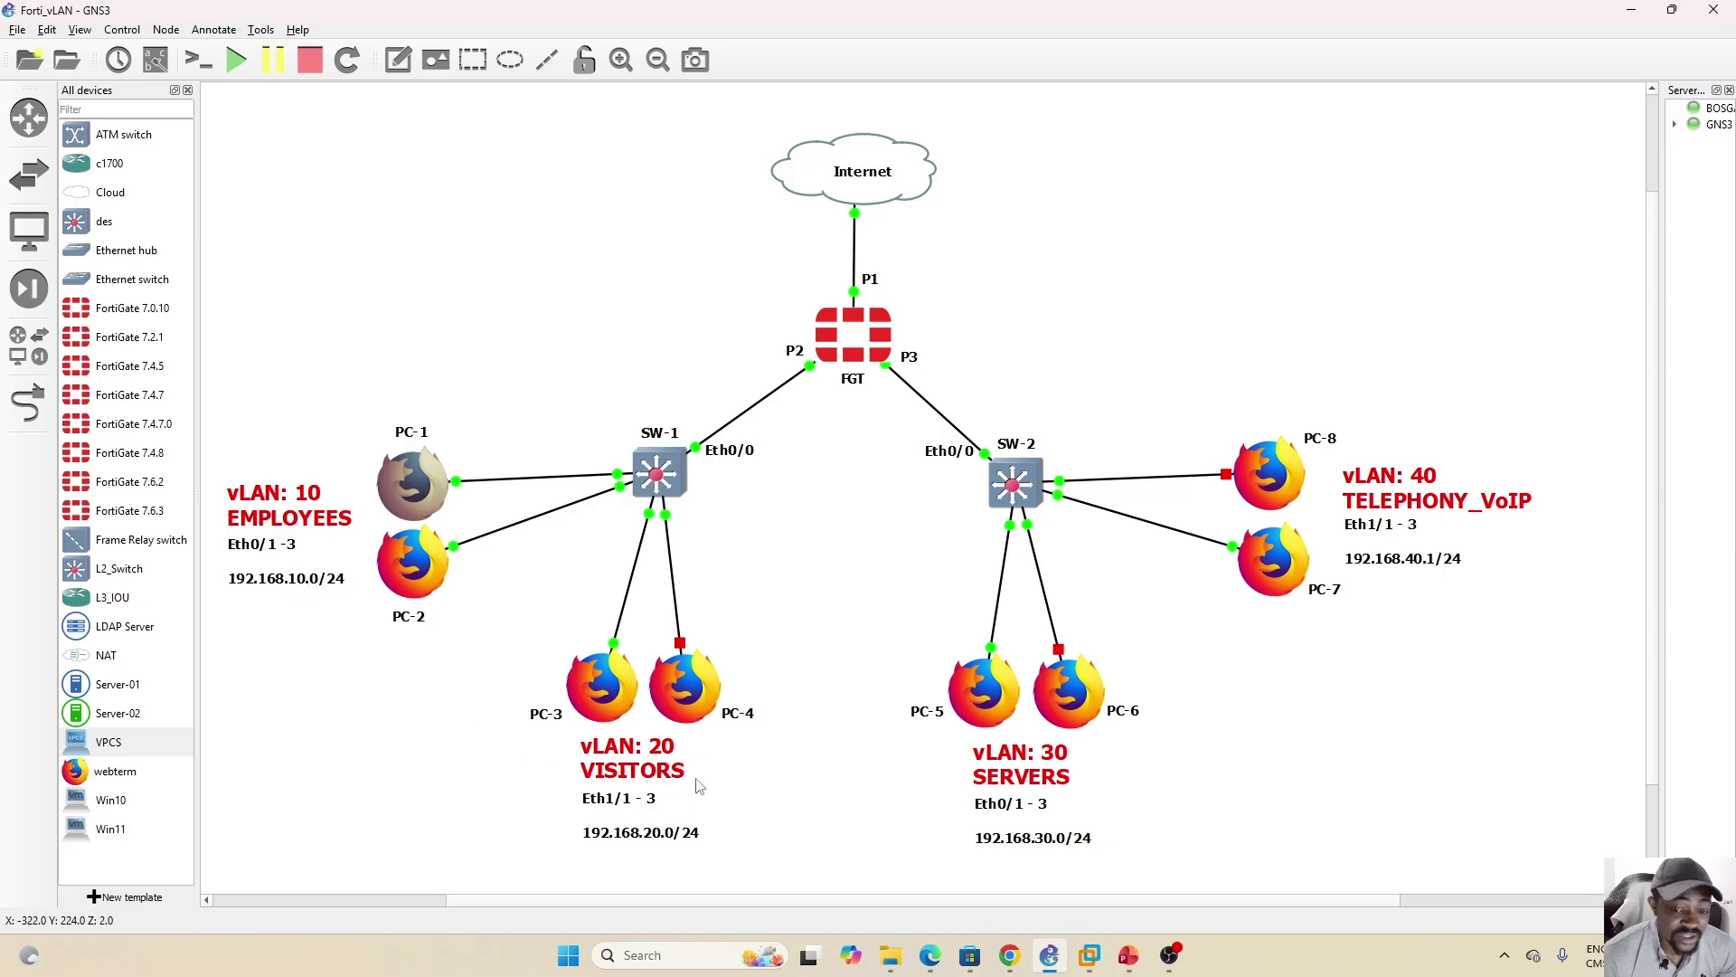
click(929, 957)
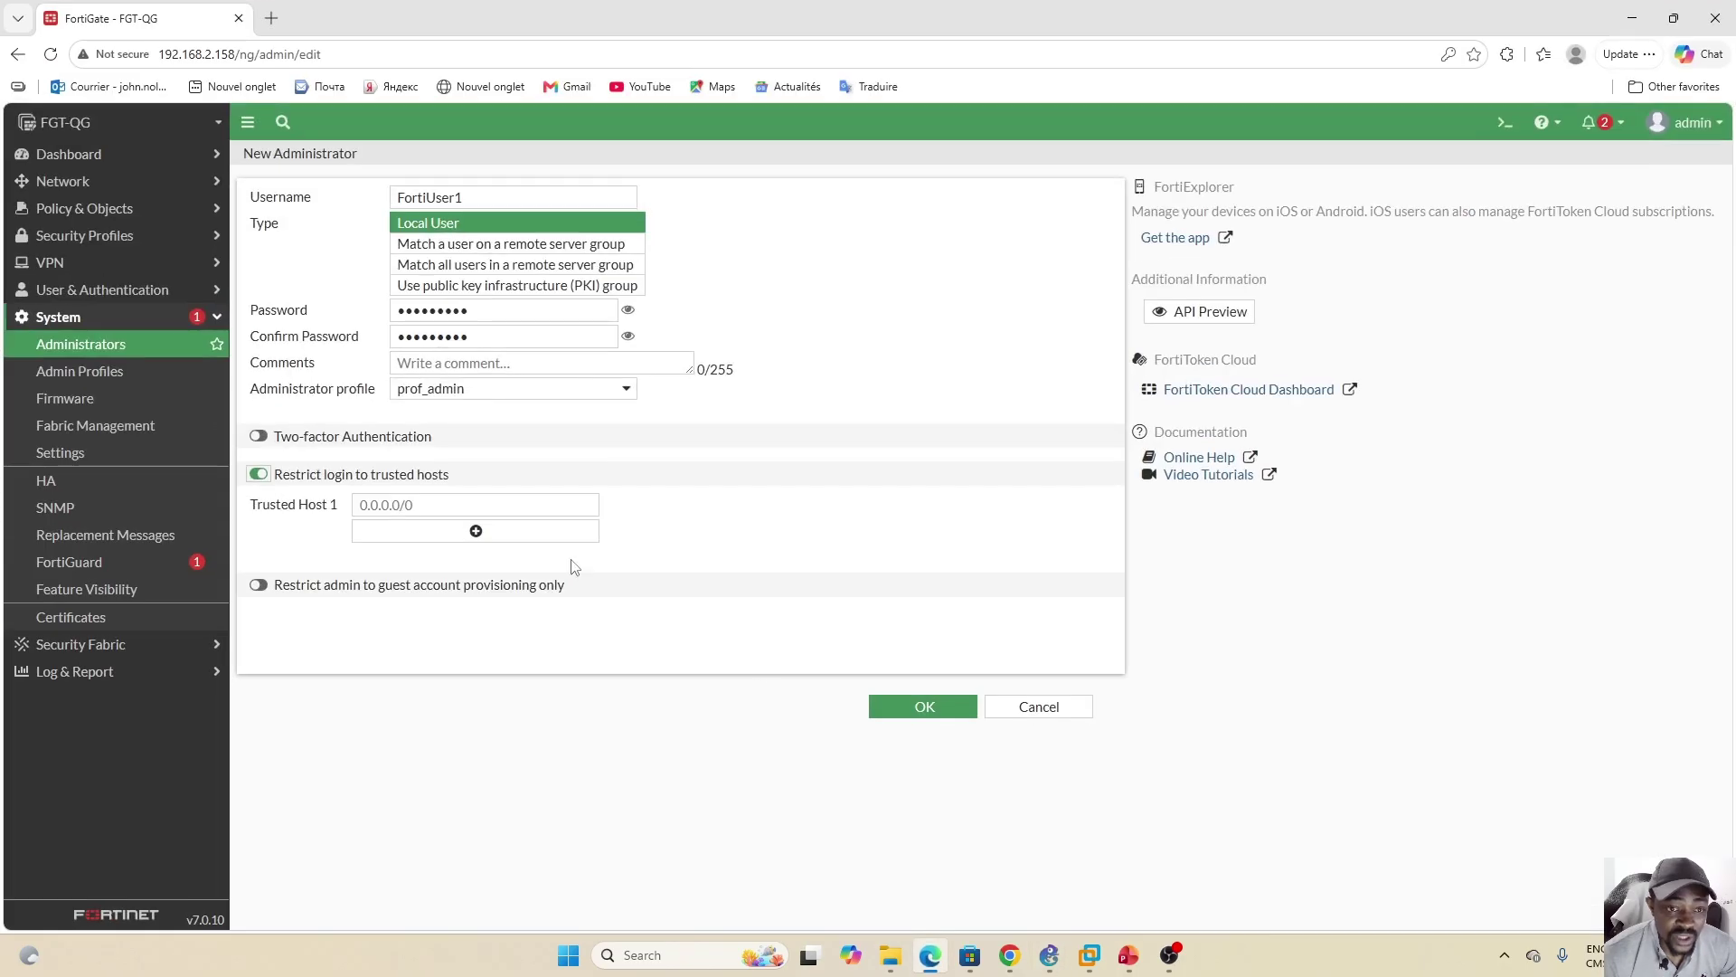
Step: Enter 192.168.10.100/32 as Trusted Host 1 and add a Trusted Host 2 row
click(418, 503)
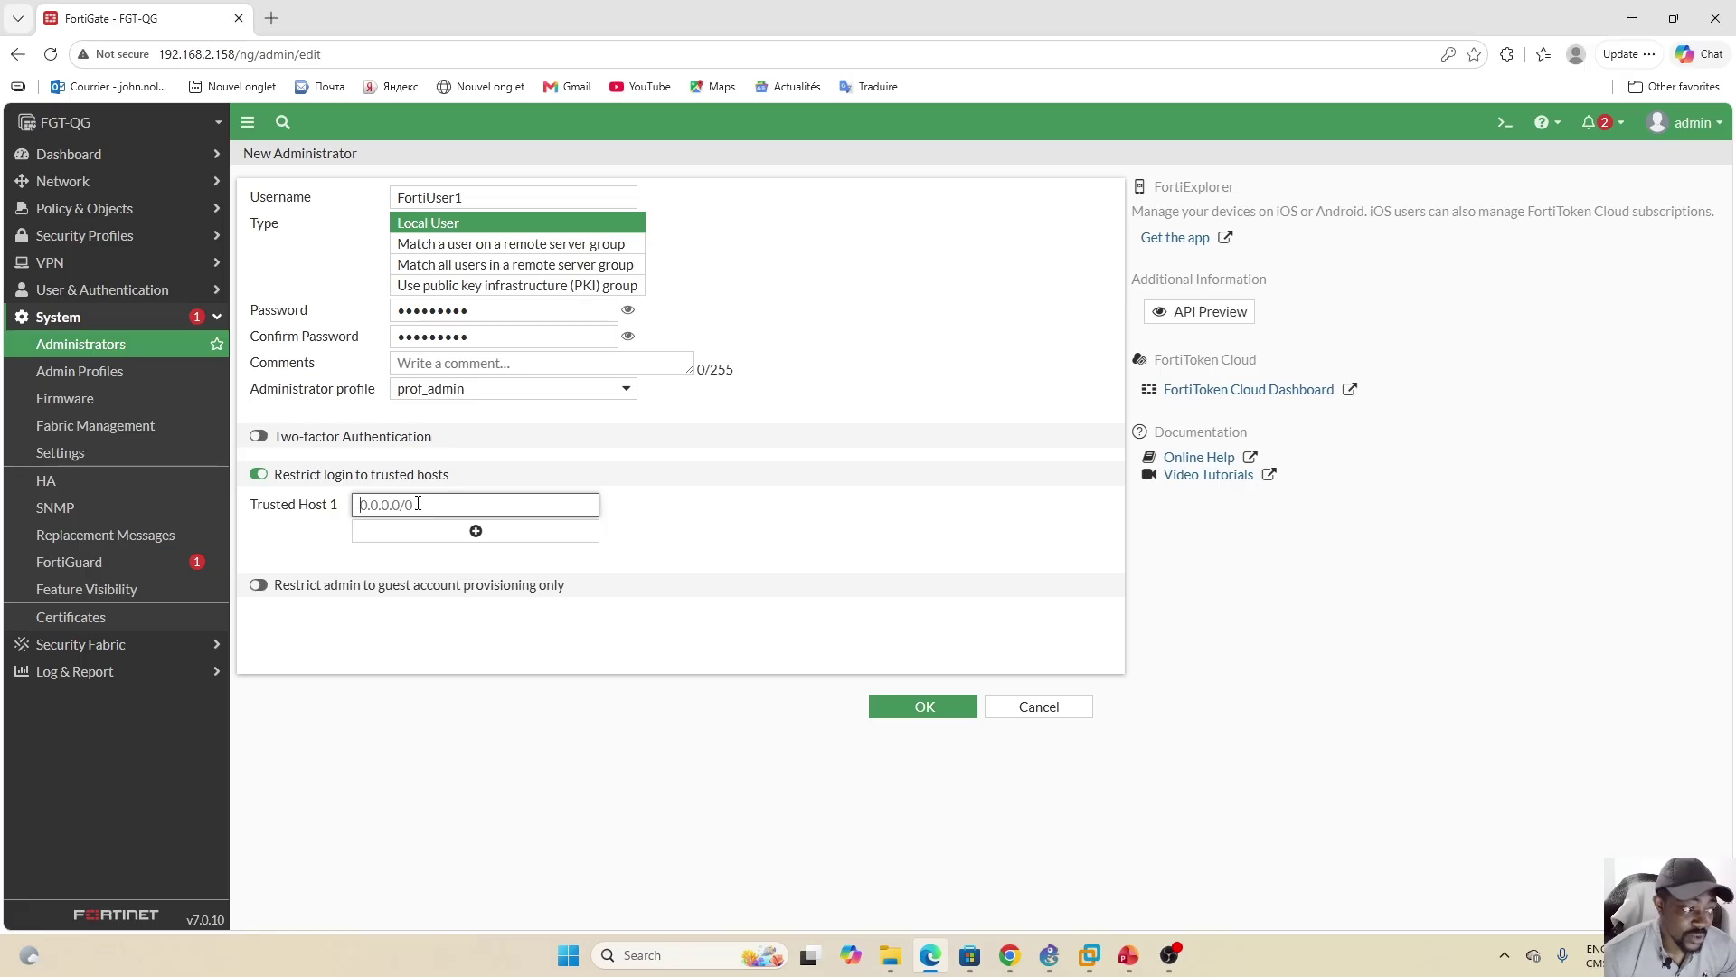
text(192.168.10.100)
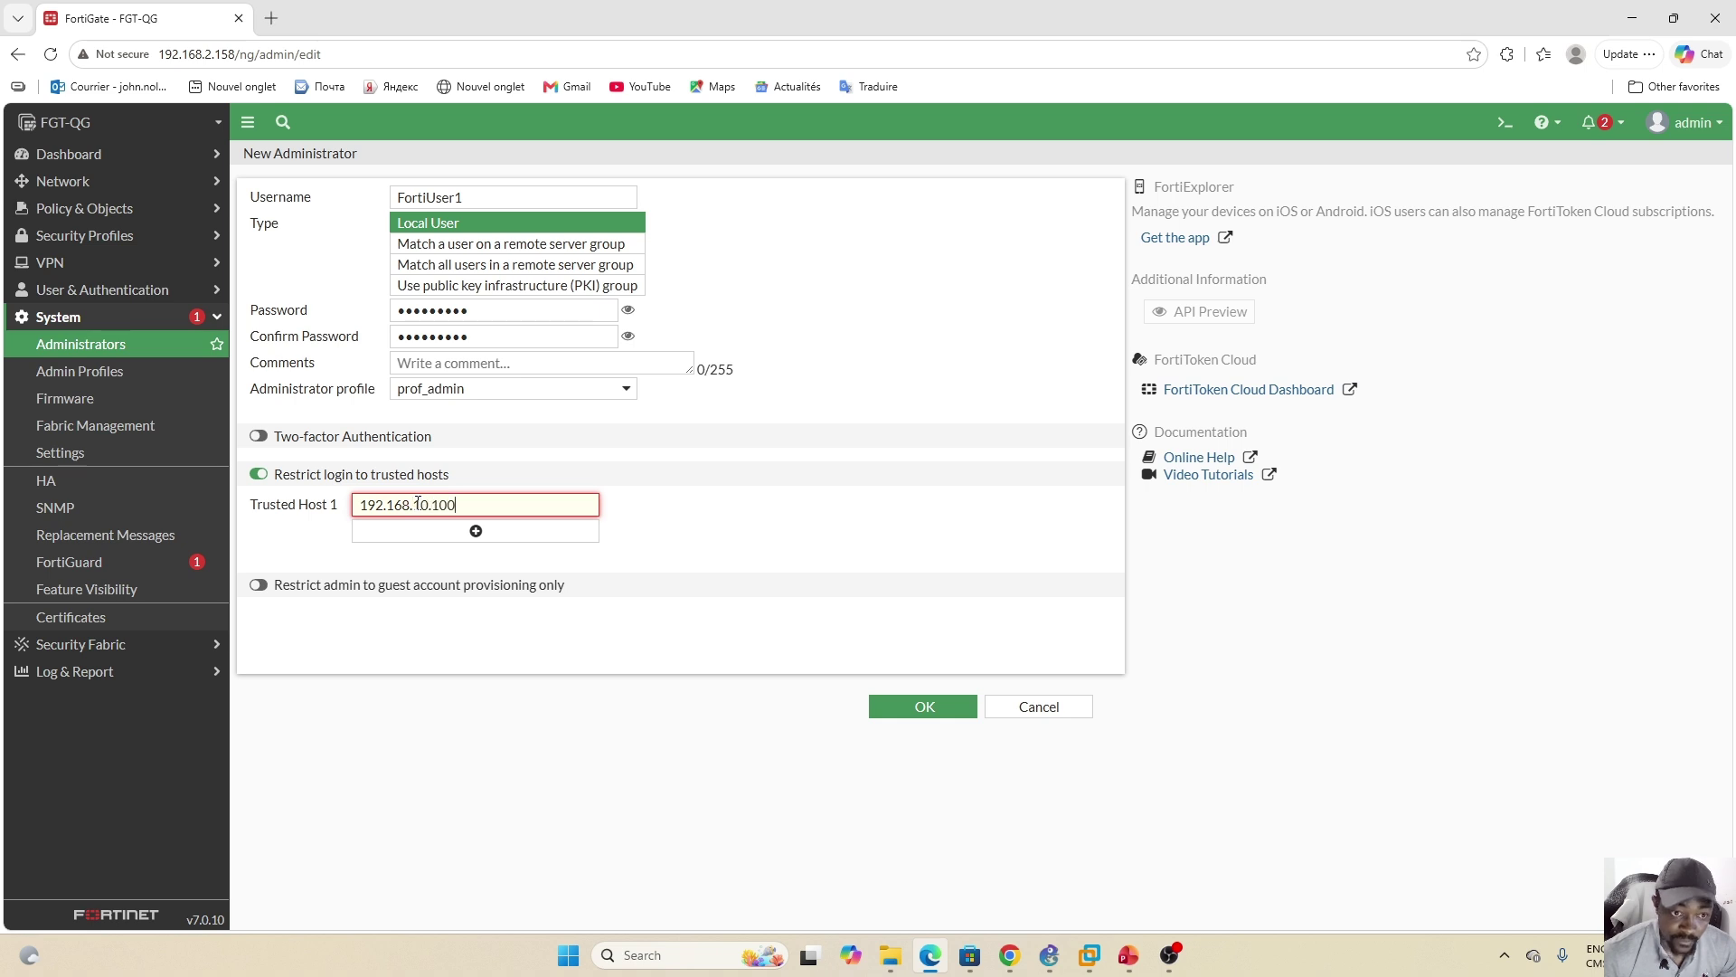
text(/32)
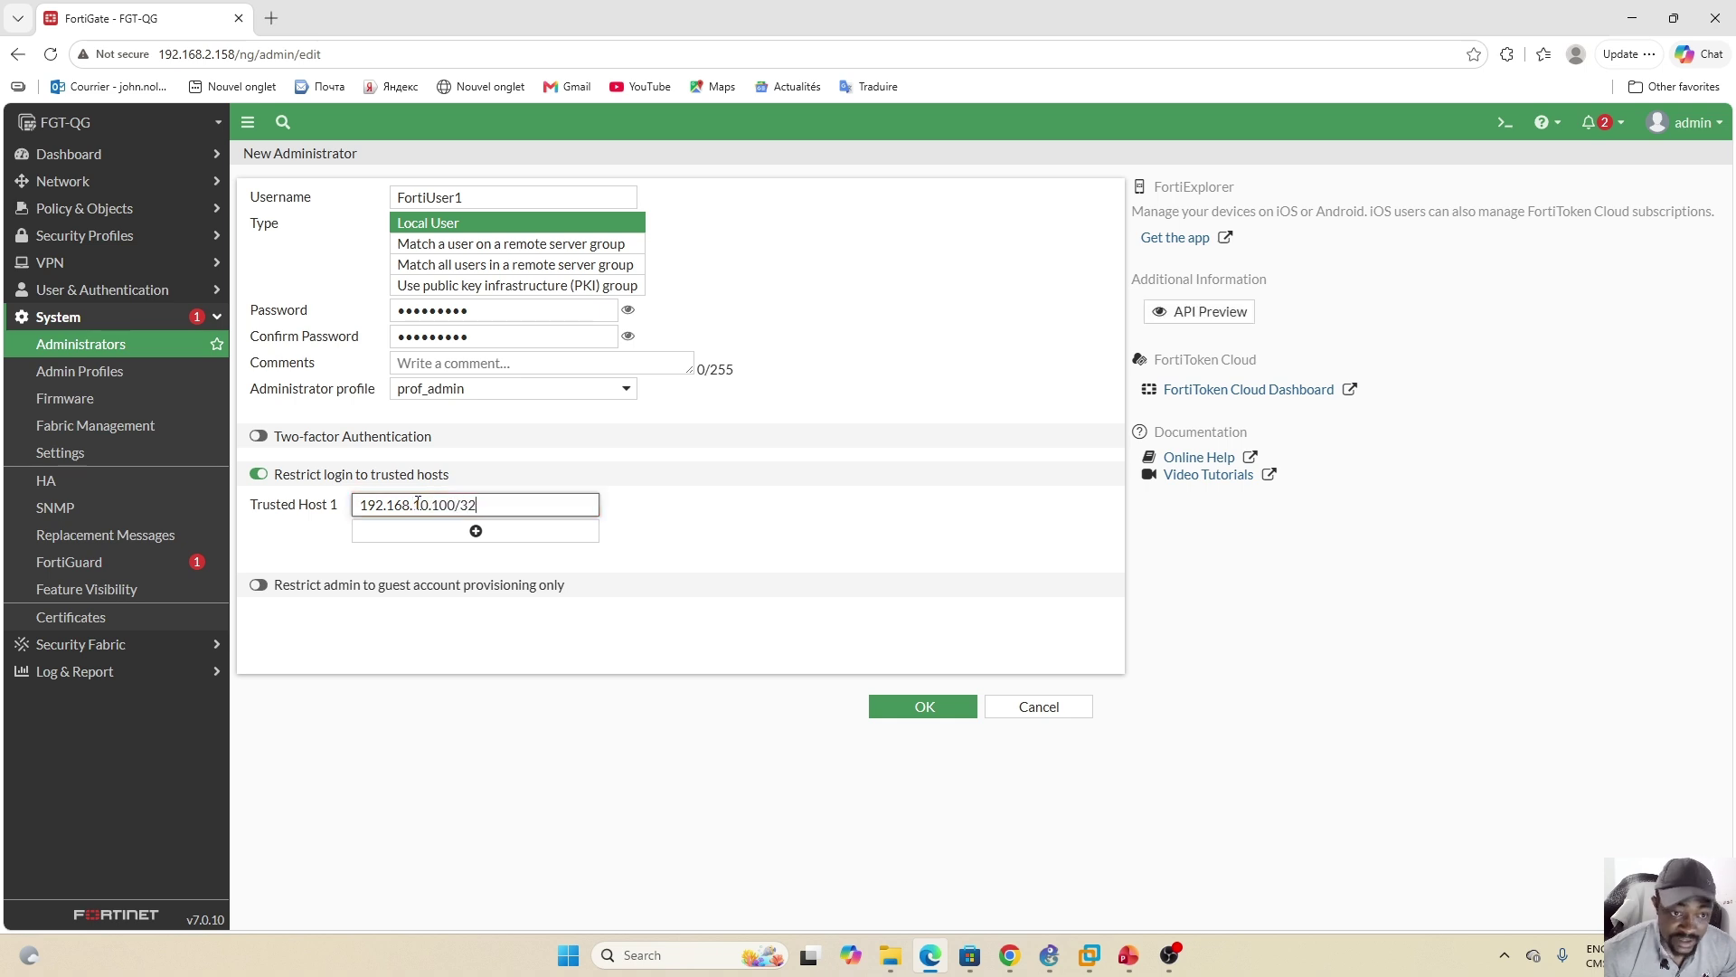
click(687, 511)
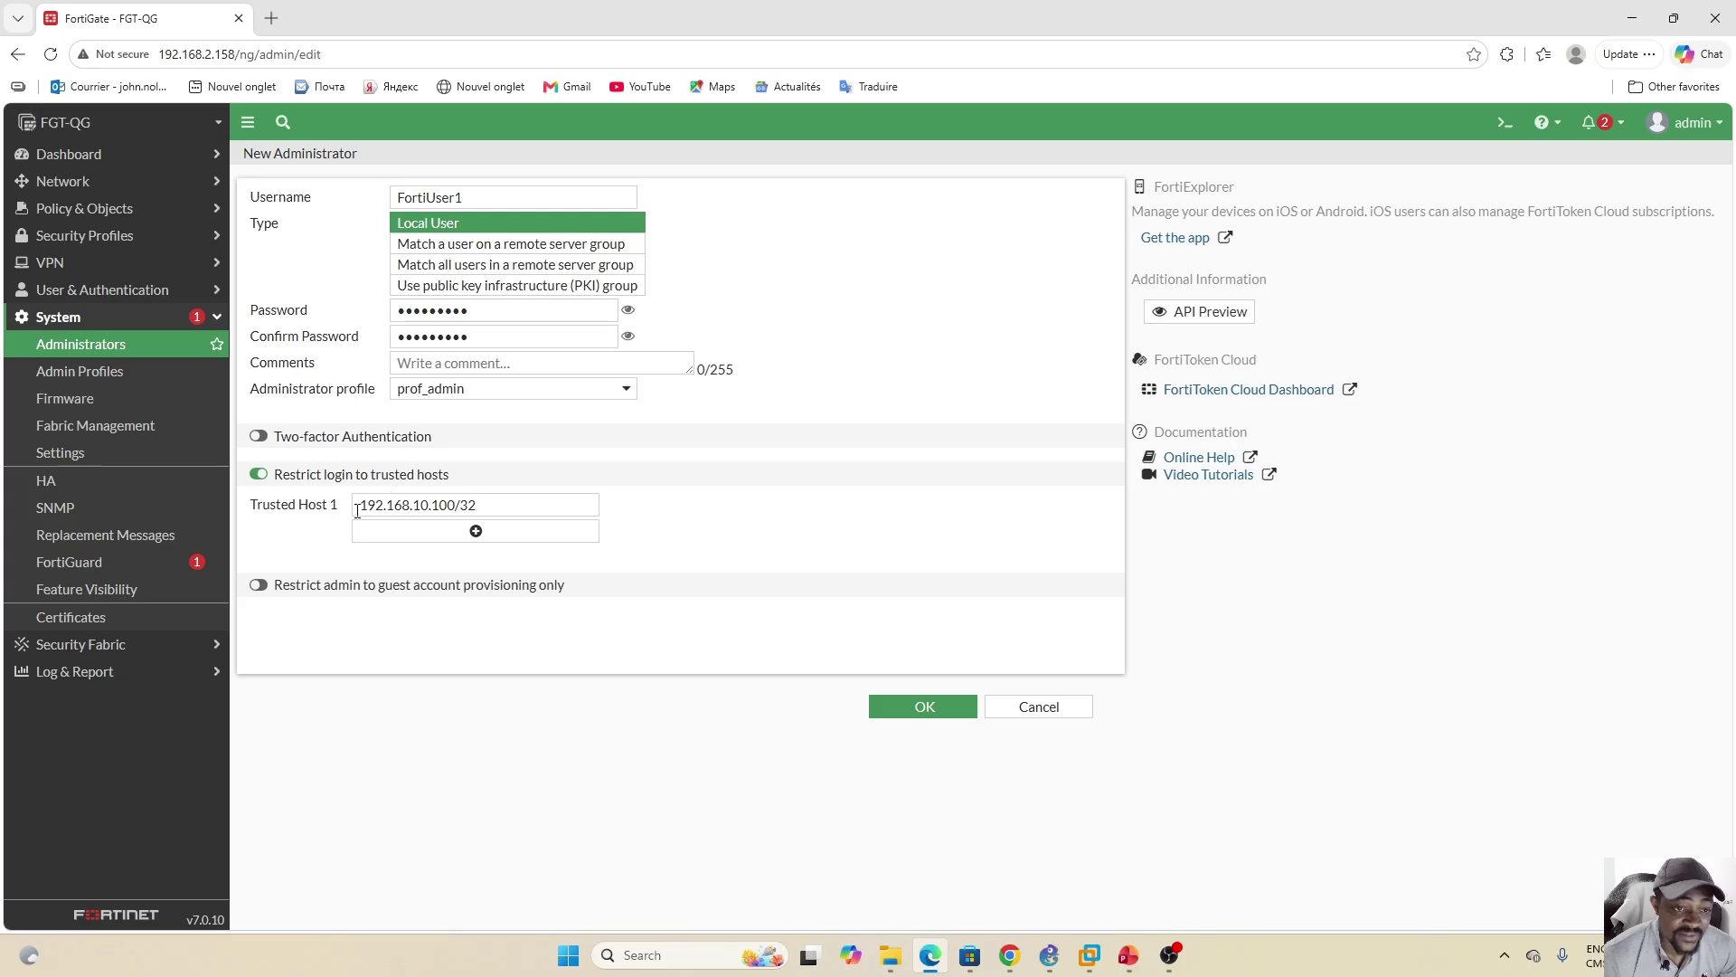
click(466, 540)
Step: Bring up the GNS3 Forti_vLAN topology showing the SERVERS VLAN on 192.168.30.0/24
click(1049, 955)
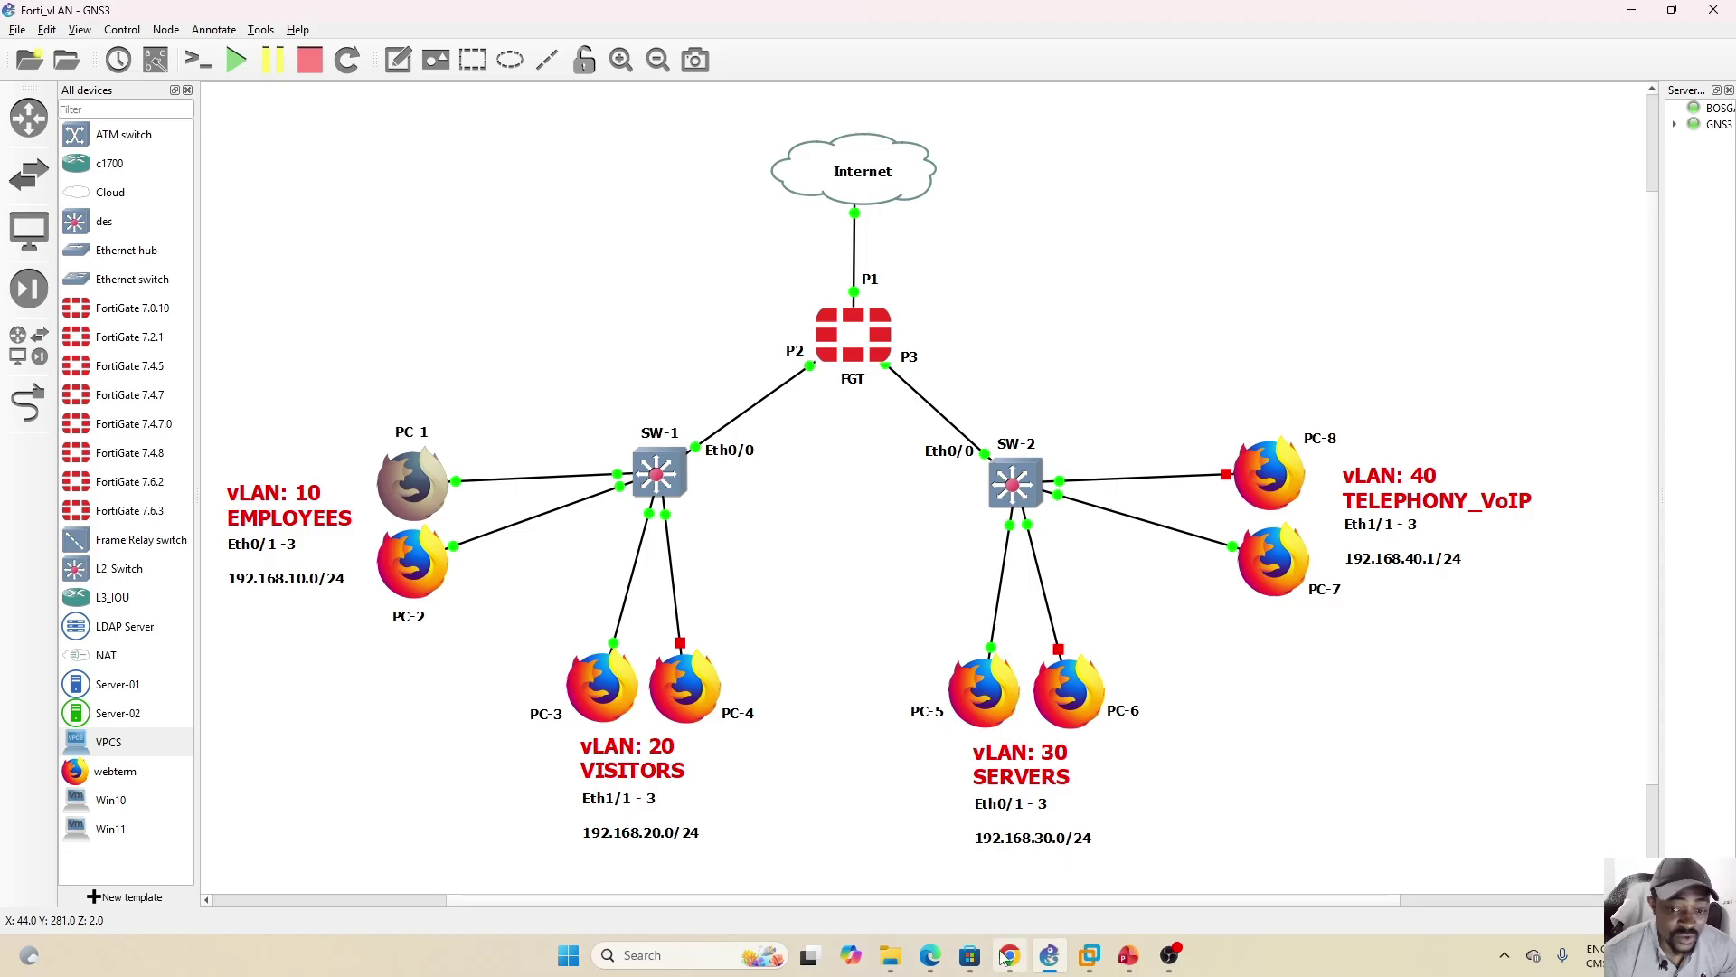
Step: Back in Edge, enter 192.168.30.0/24 as Trusted Host 2 and save FortiUser1
click(930, 955)
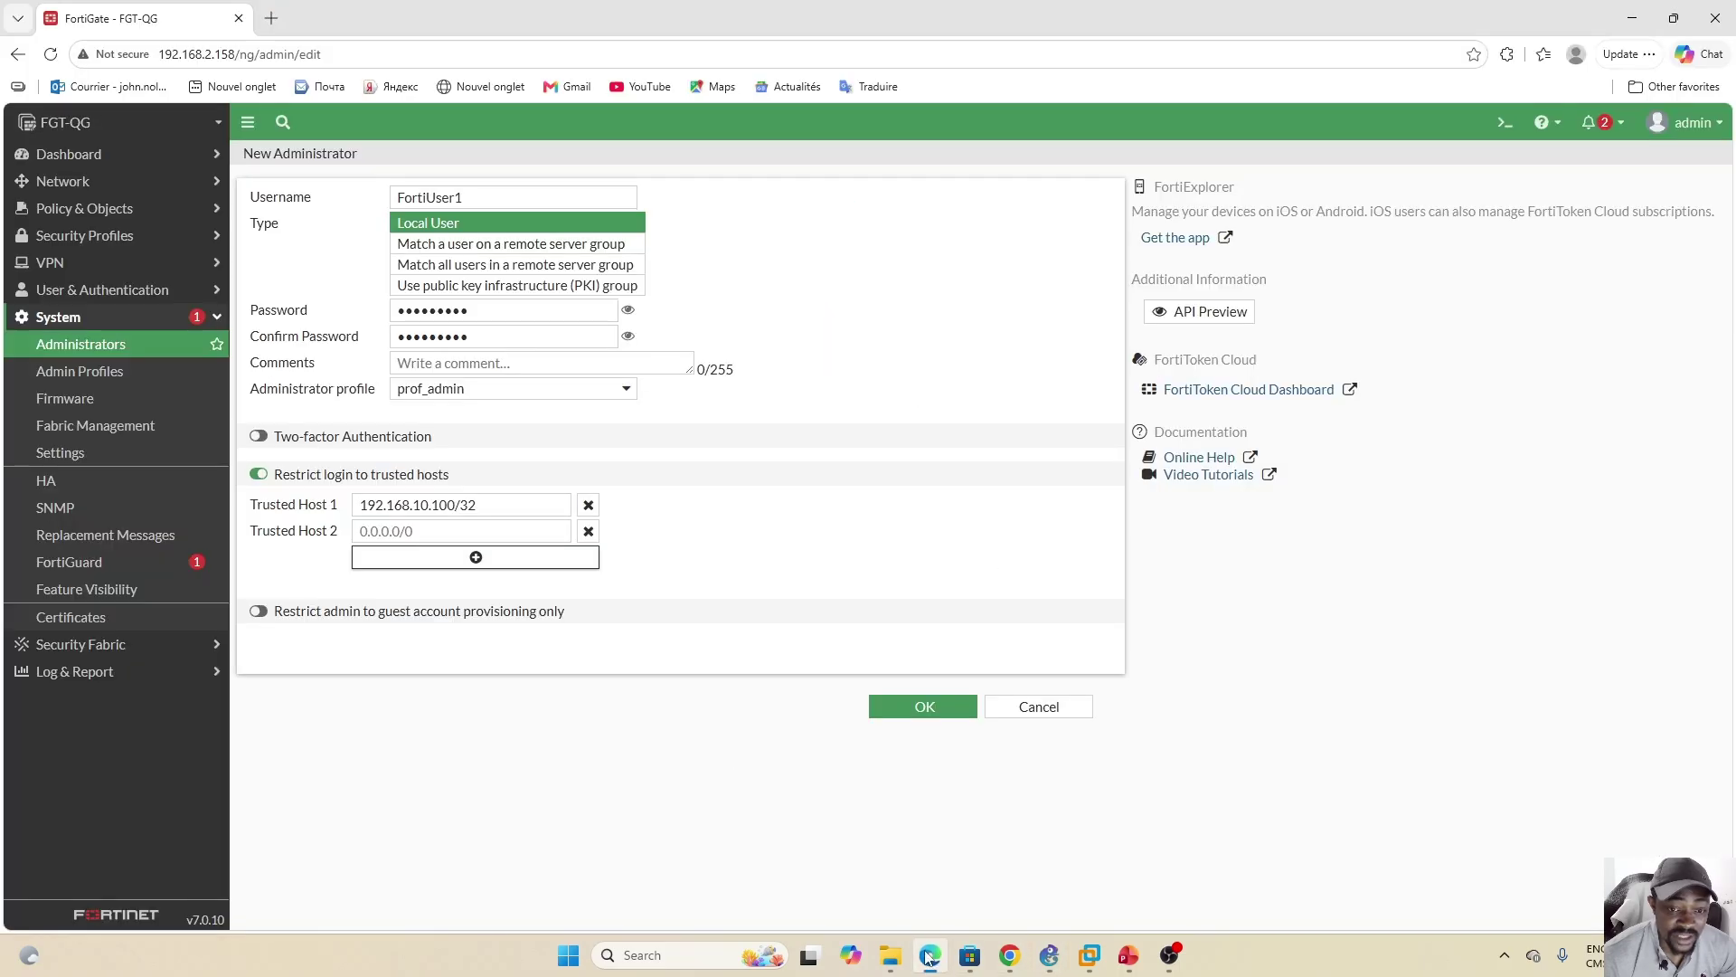
click(387, 535)
text(192.168.30.0)
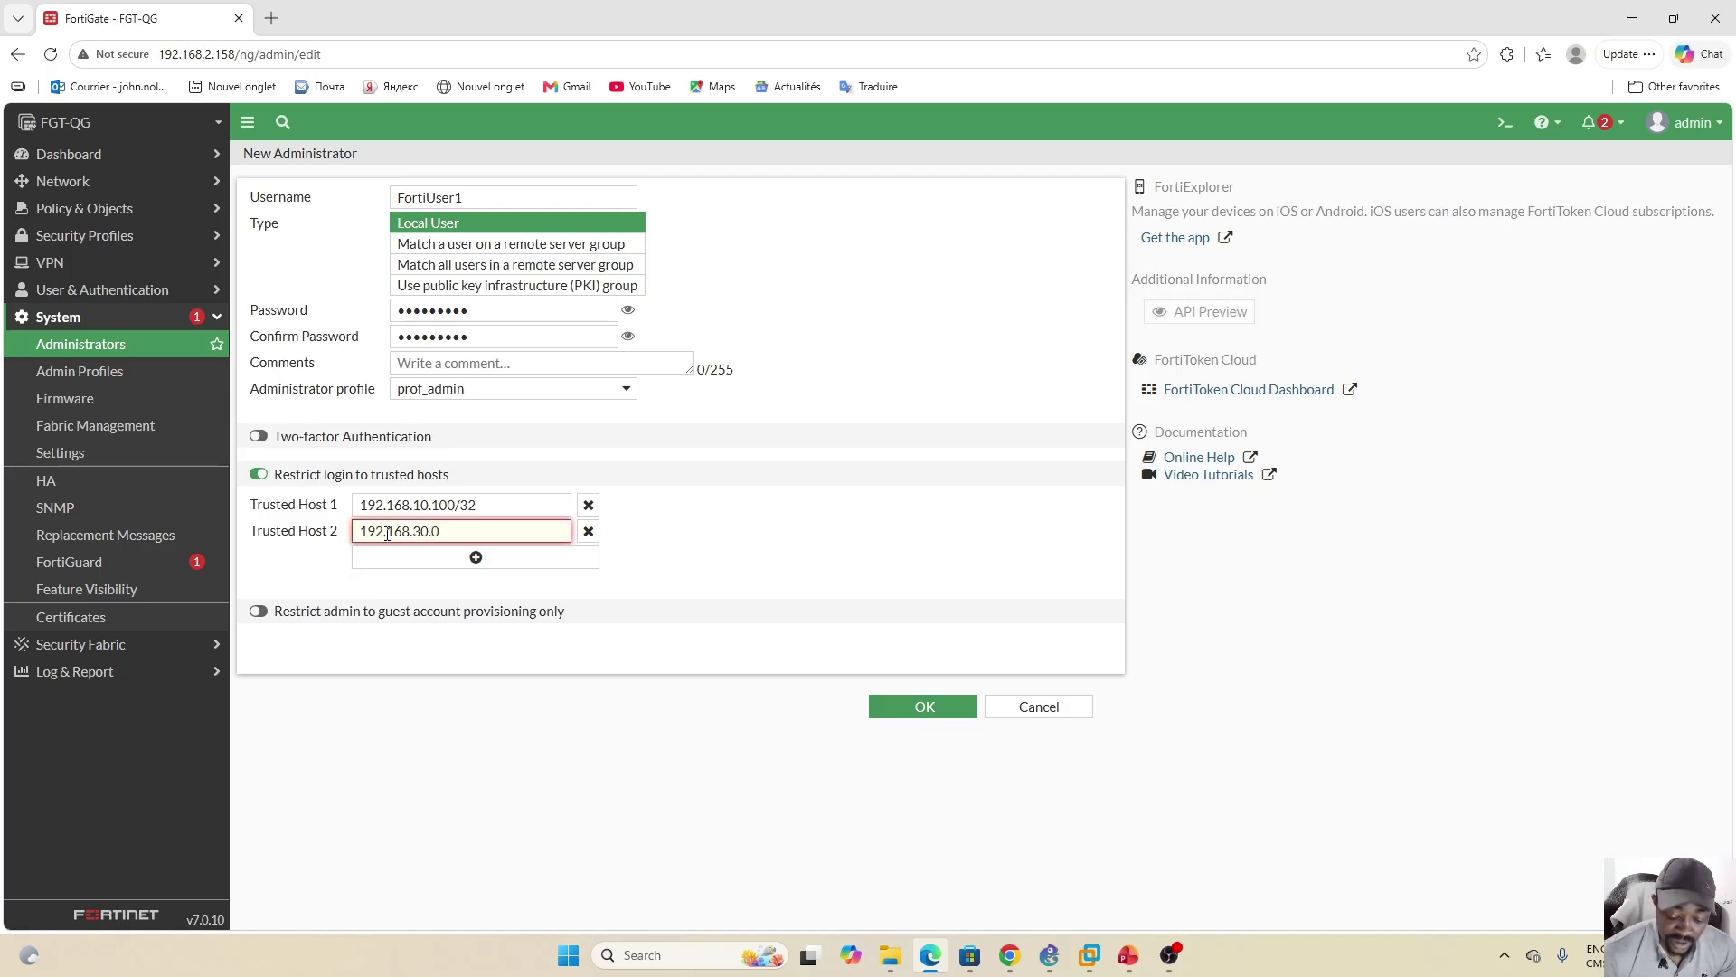
text(/24)
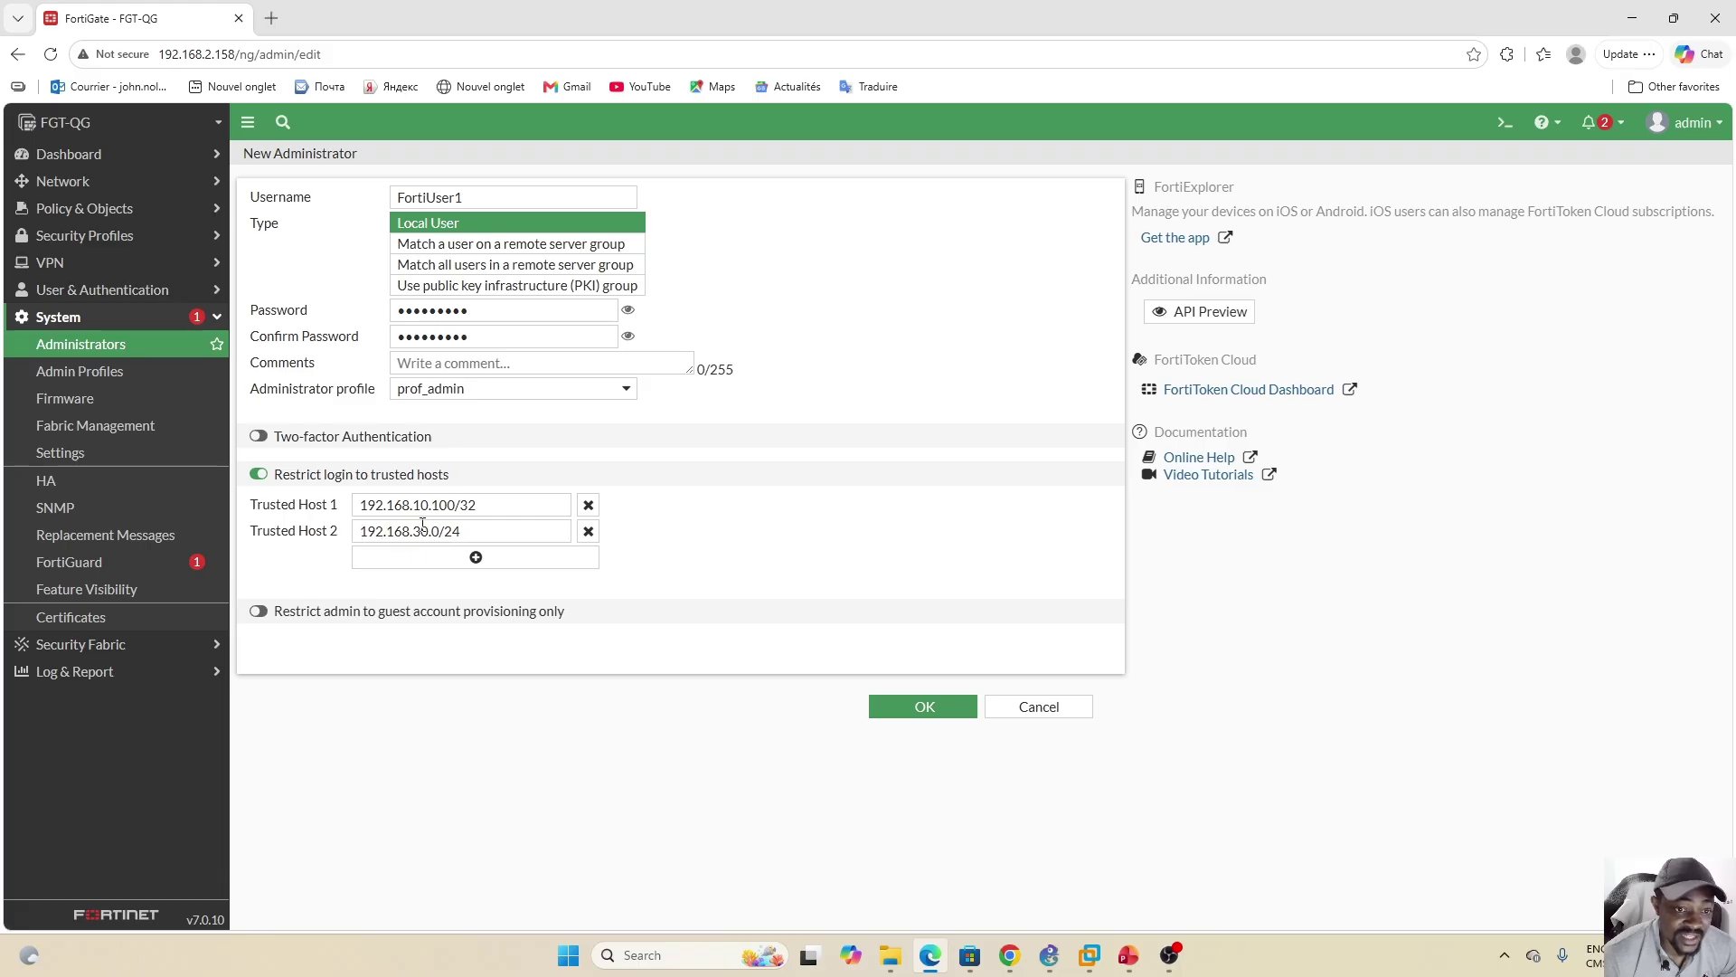
click(922, 706)
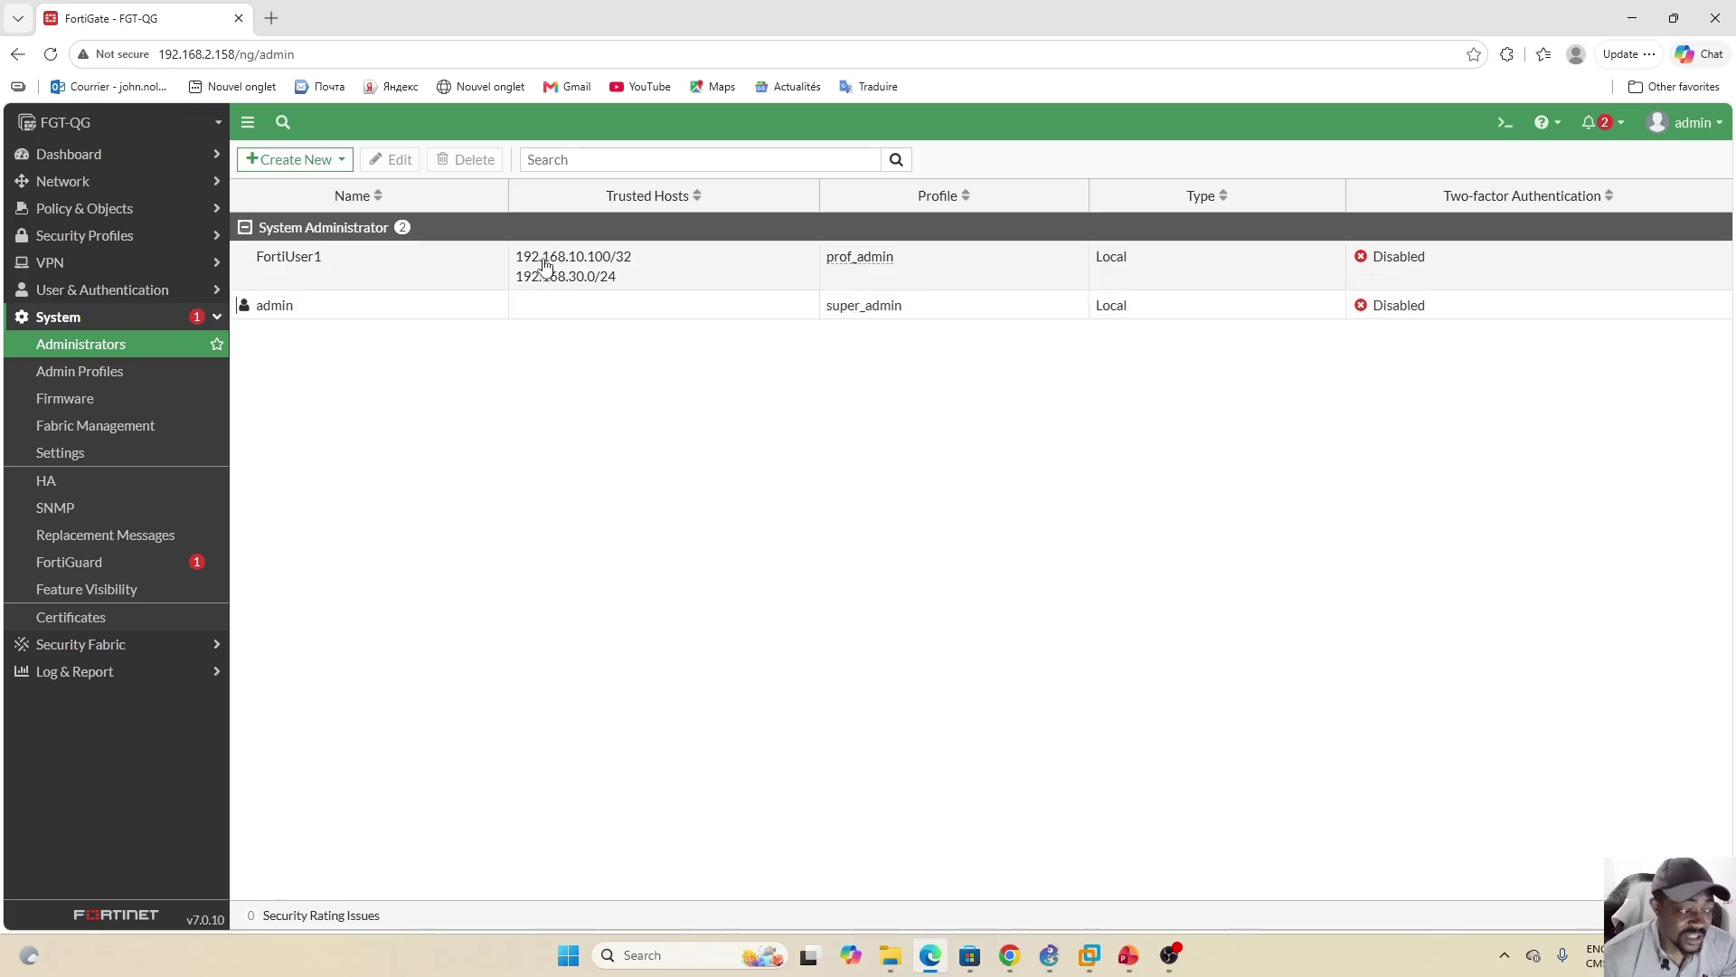
Step: Create a new entry under System > Admin Profiles and name it Secondary_Admin
click(81, 375)
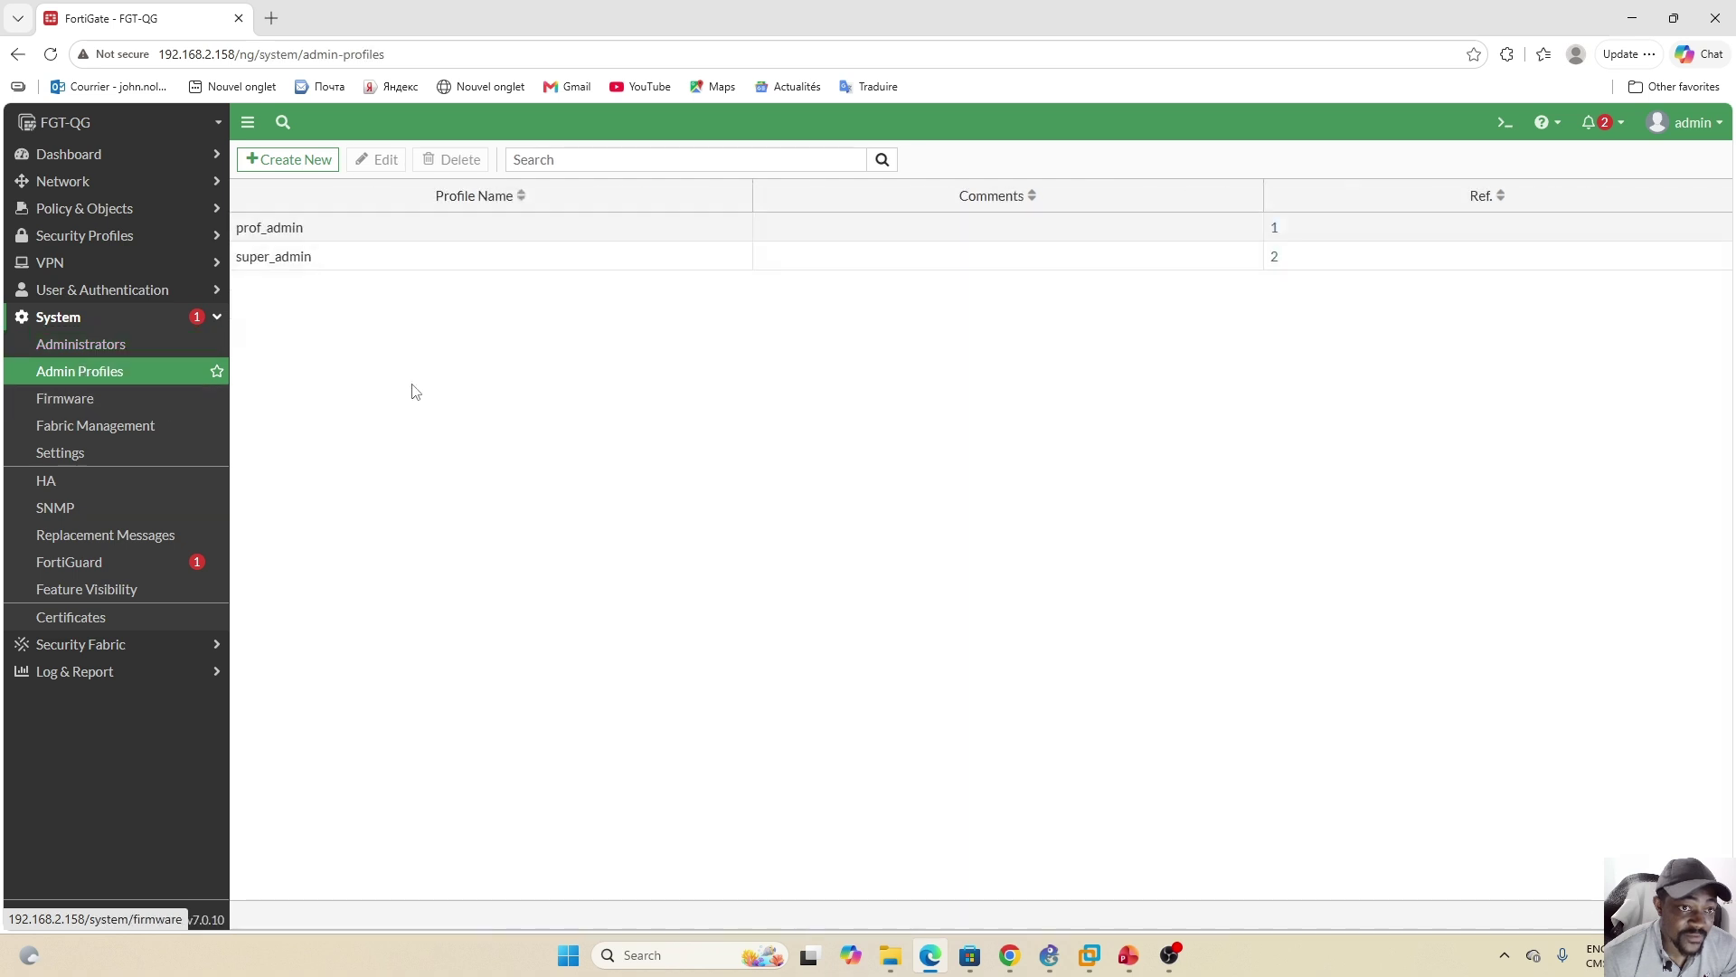
click(321, 171)
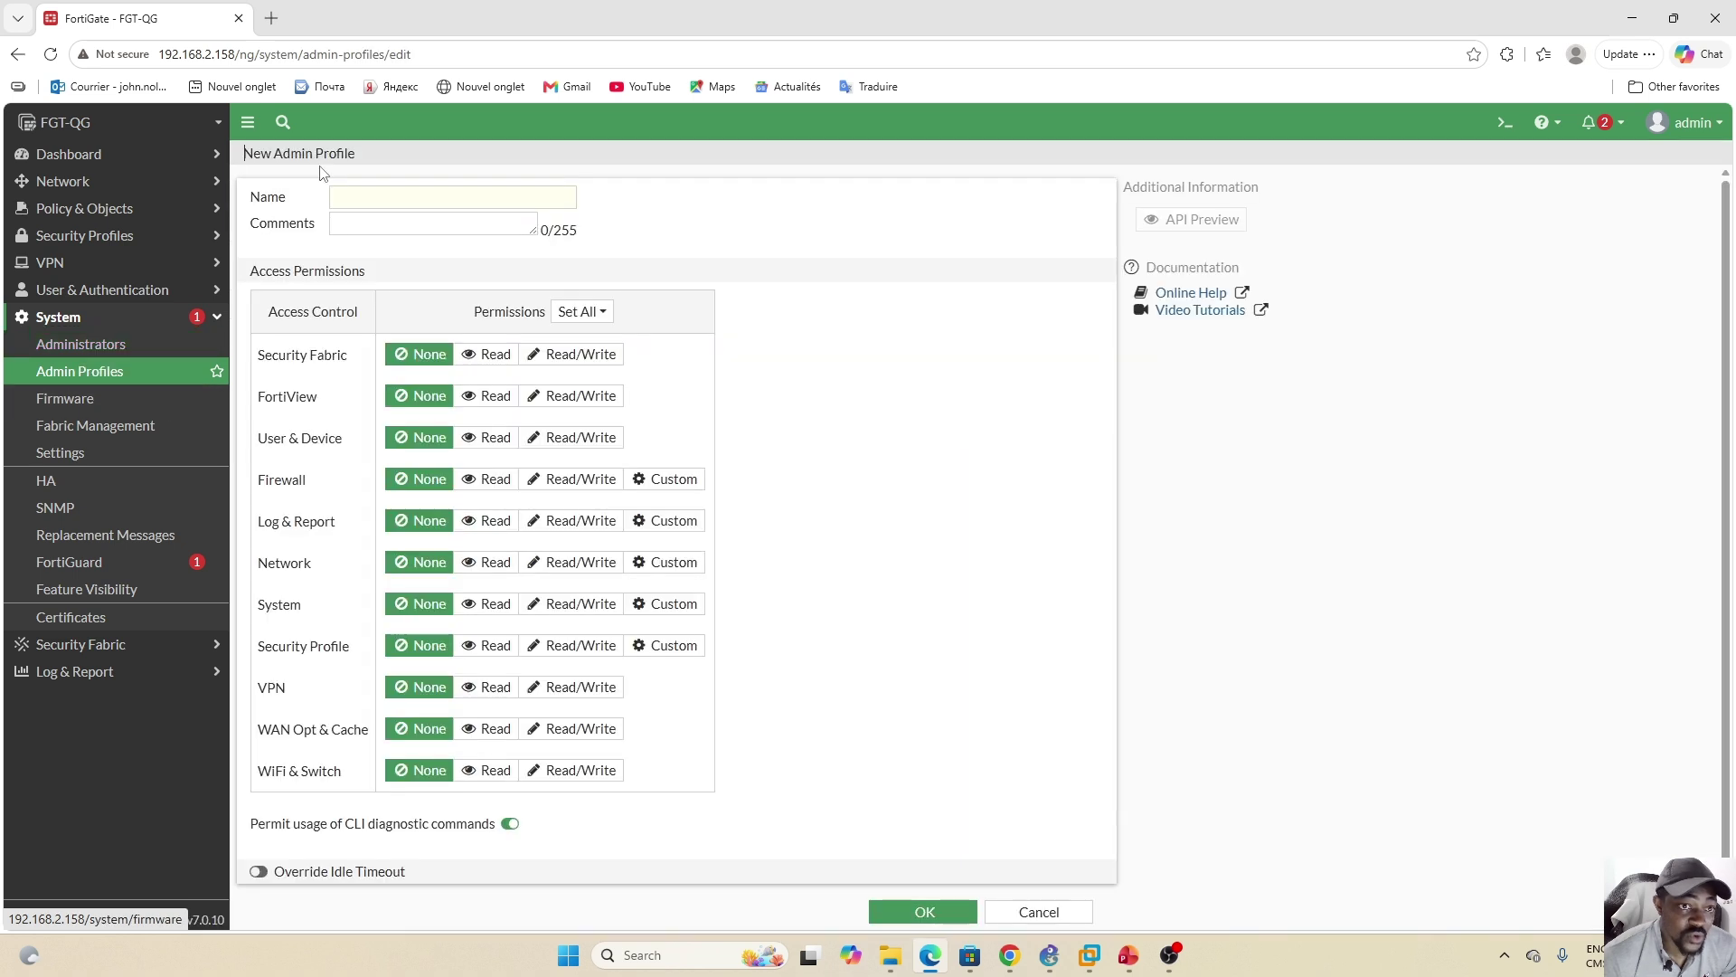
click(405, 197)
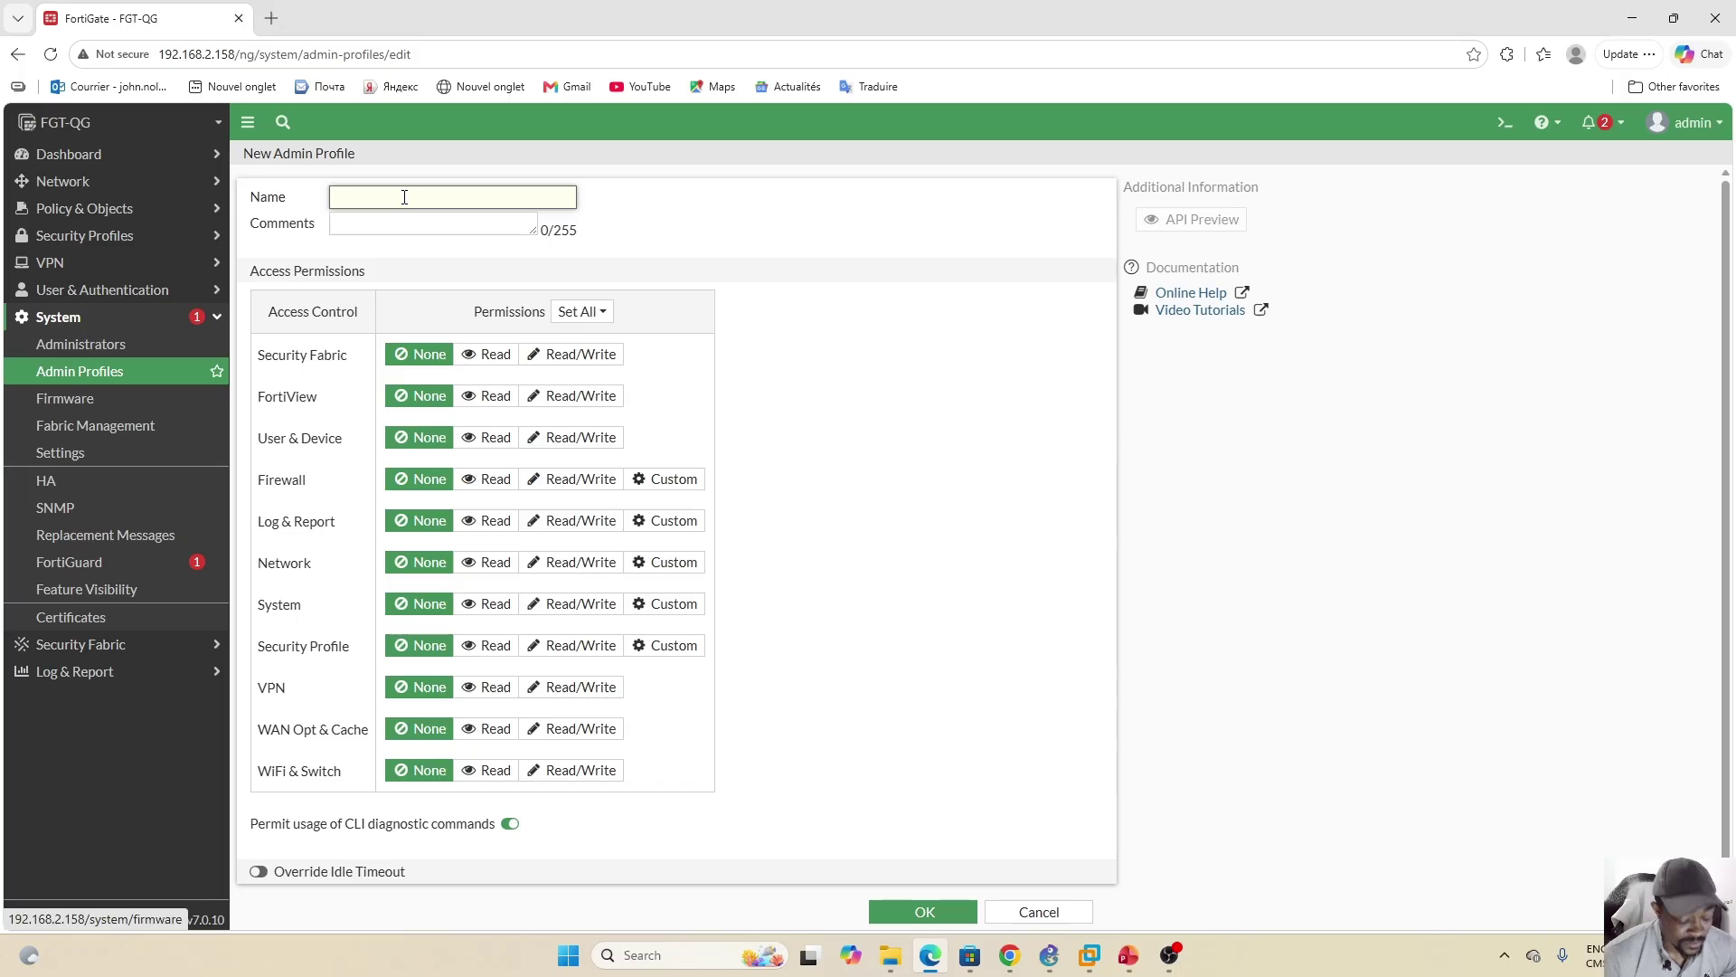
key(Caps_Lock)
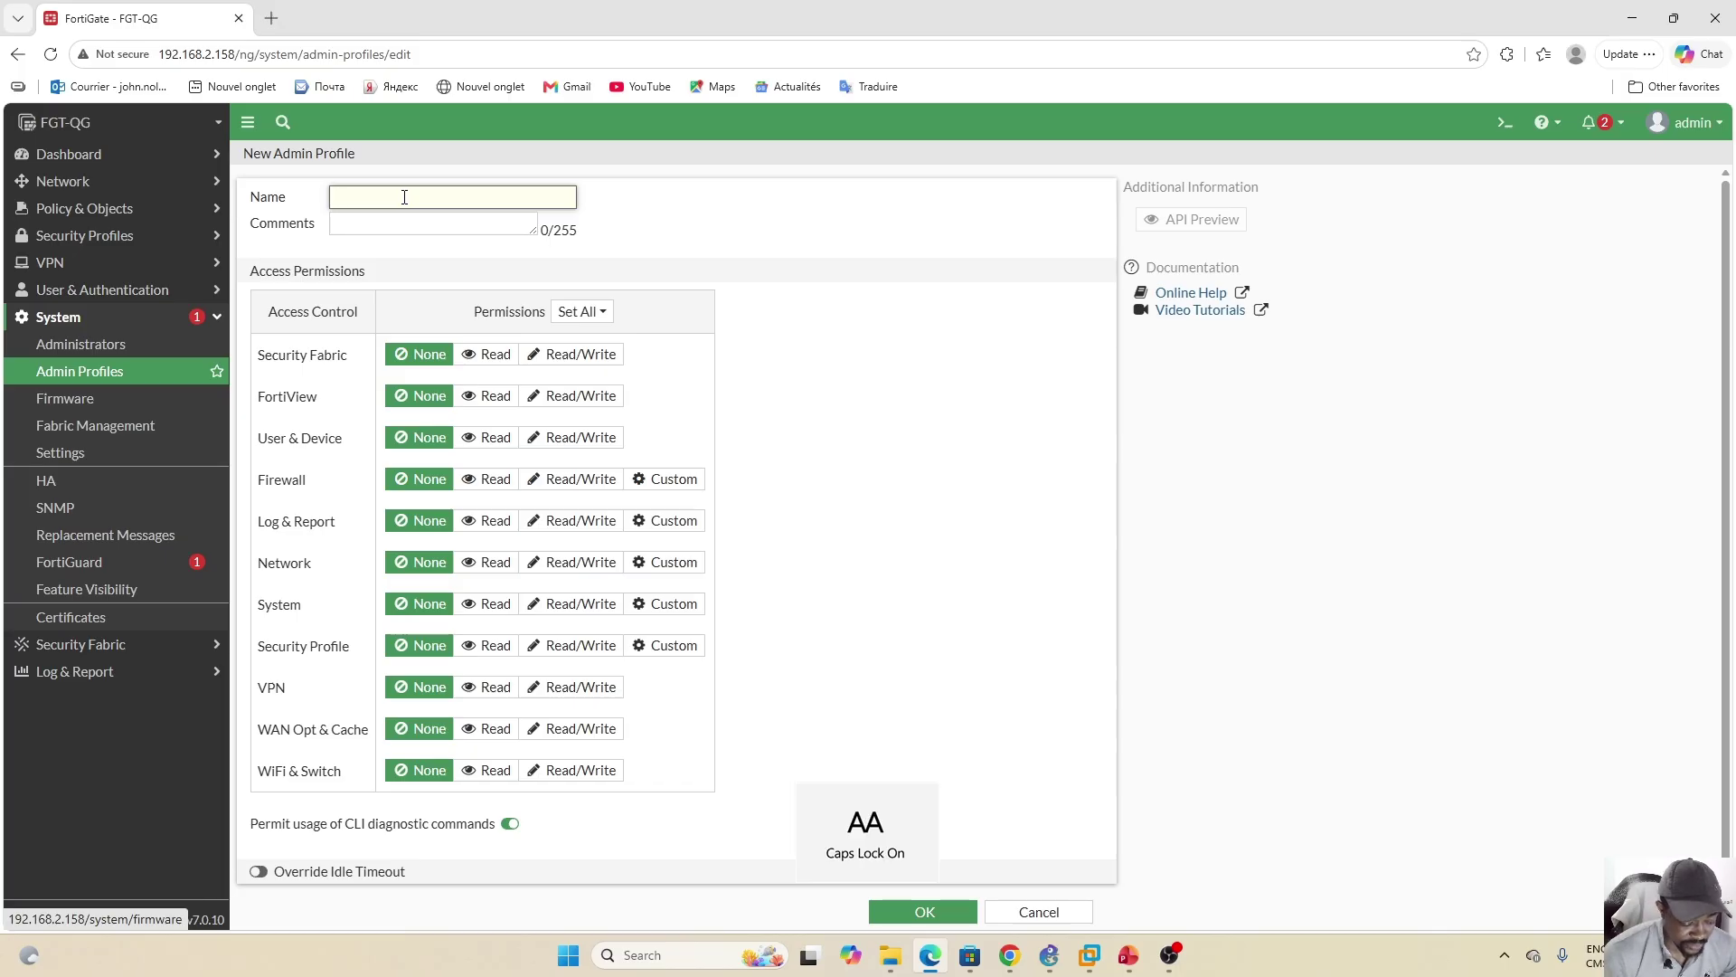
text(S)
key(Caps_Lock)
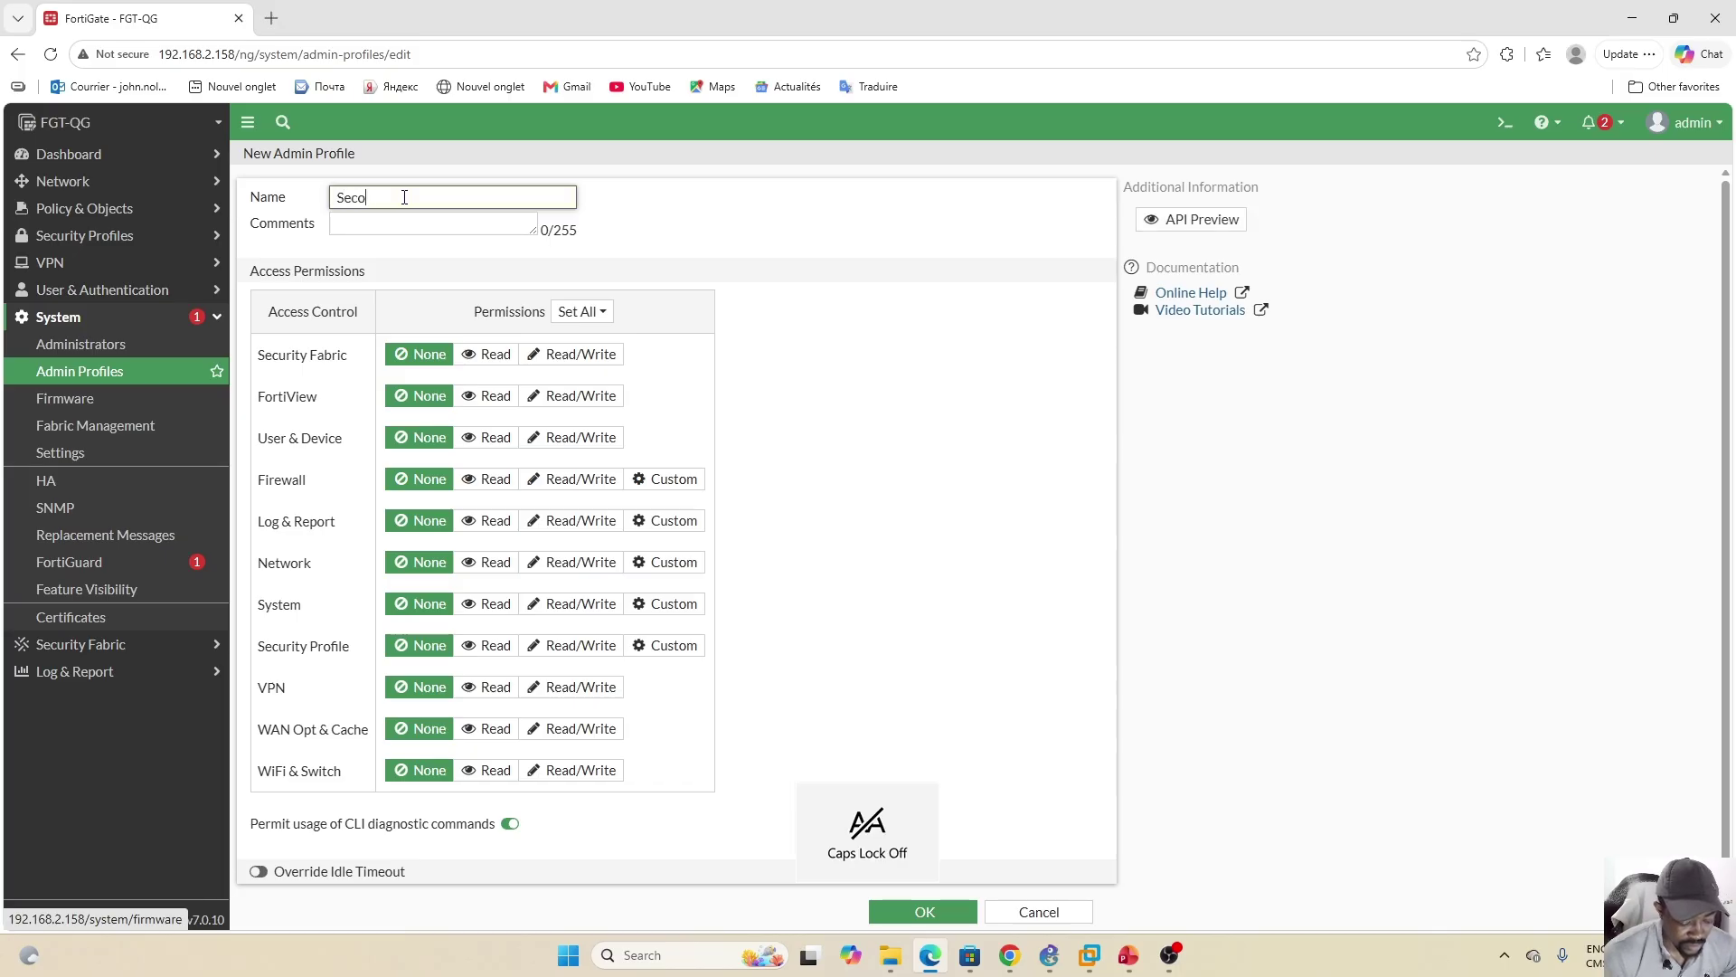
text(econdary)
key(Caps_Lock)
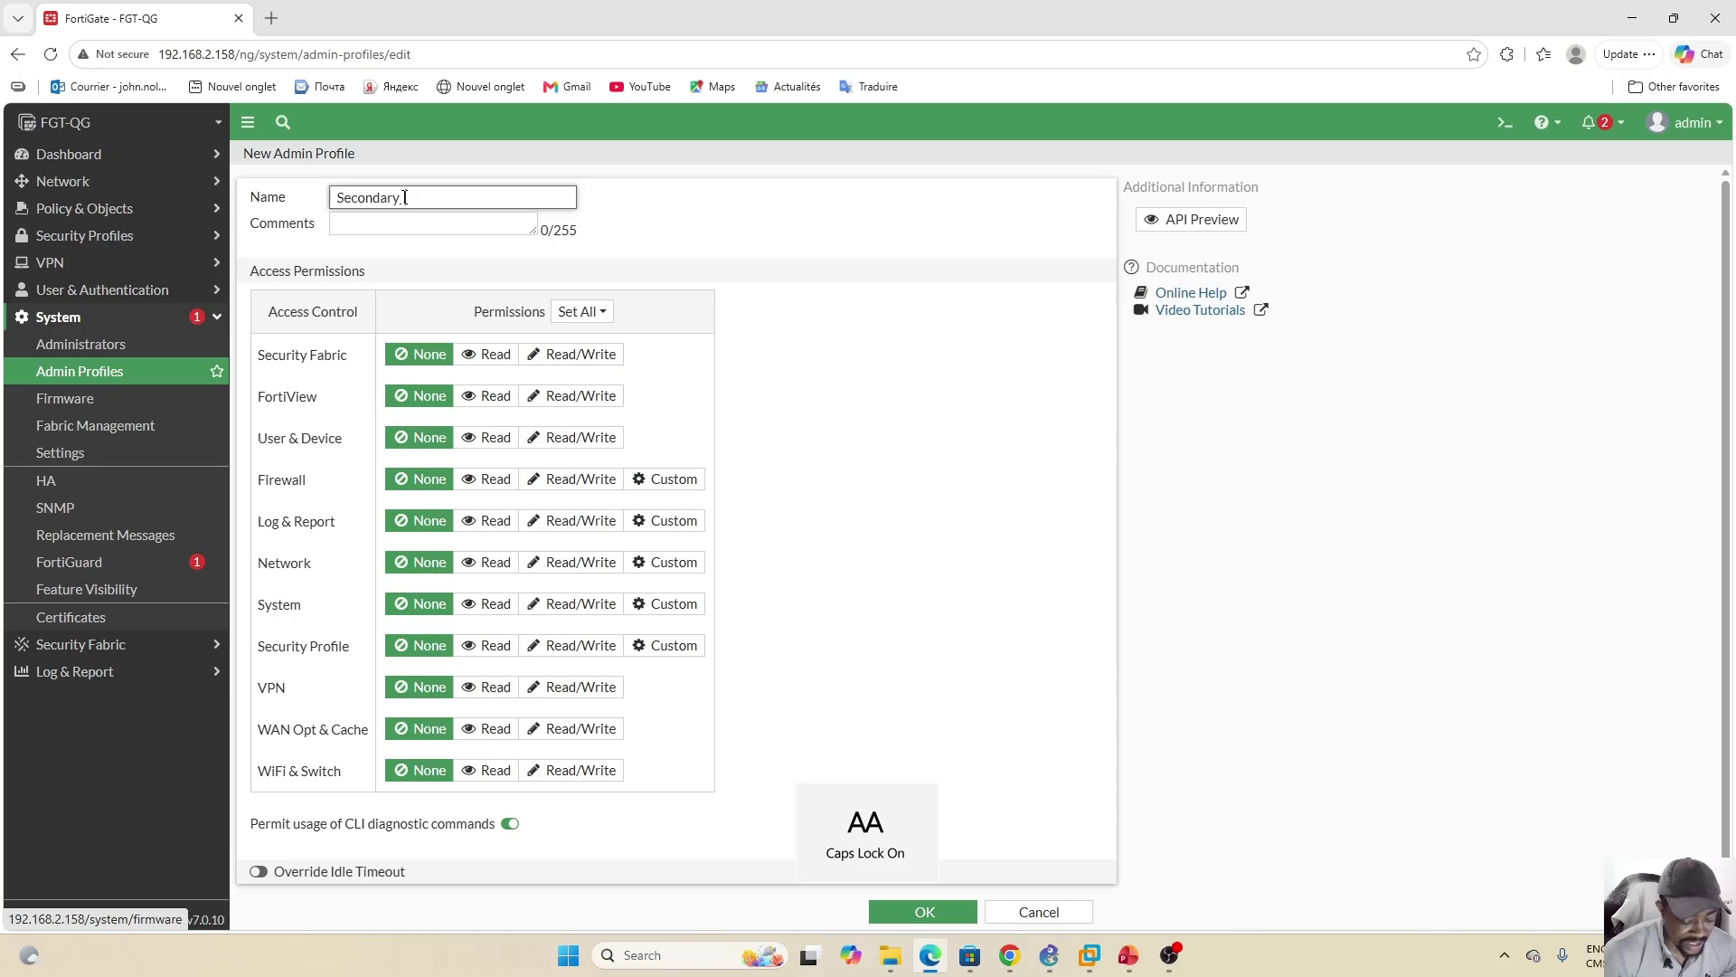
text(A)
key(Caps_Lock)
text(d)
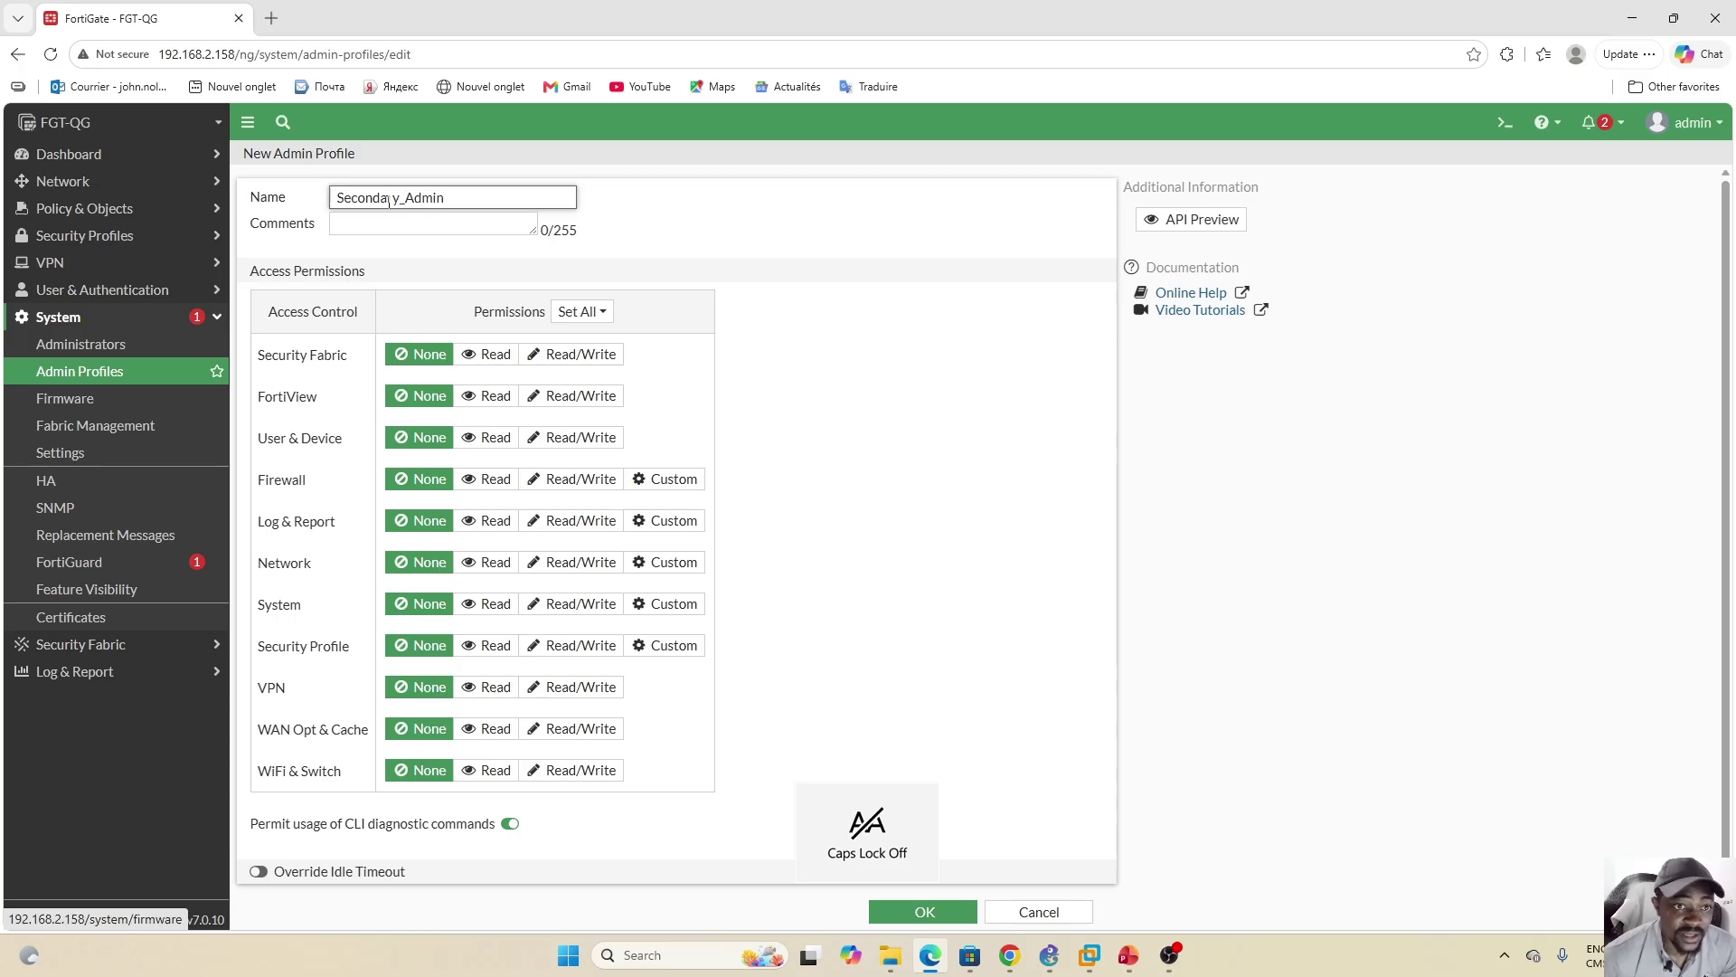
text(min)
click(883, 244)
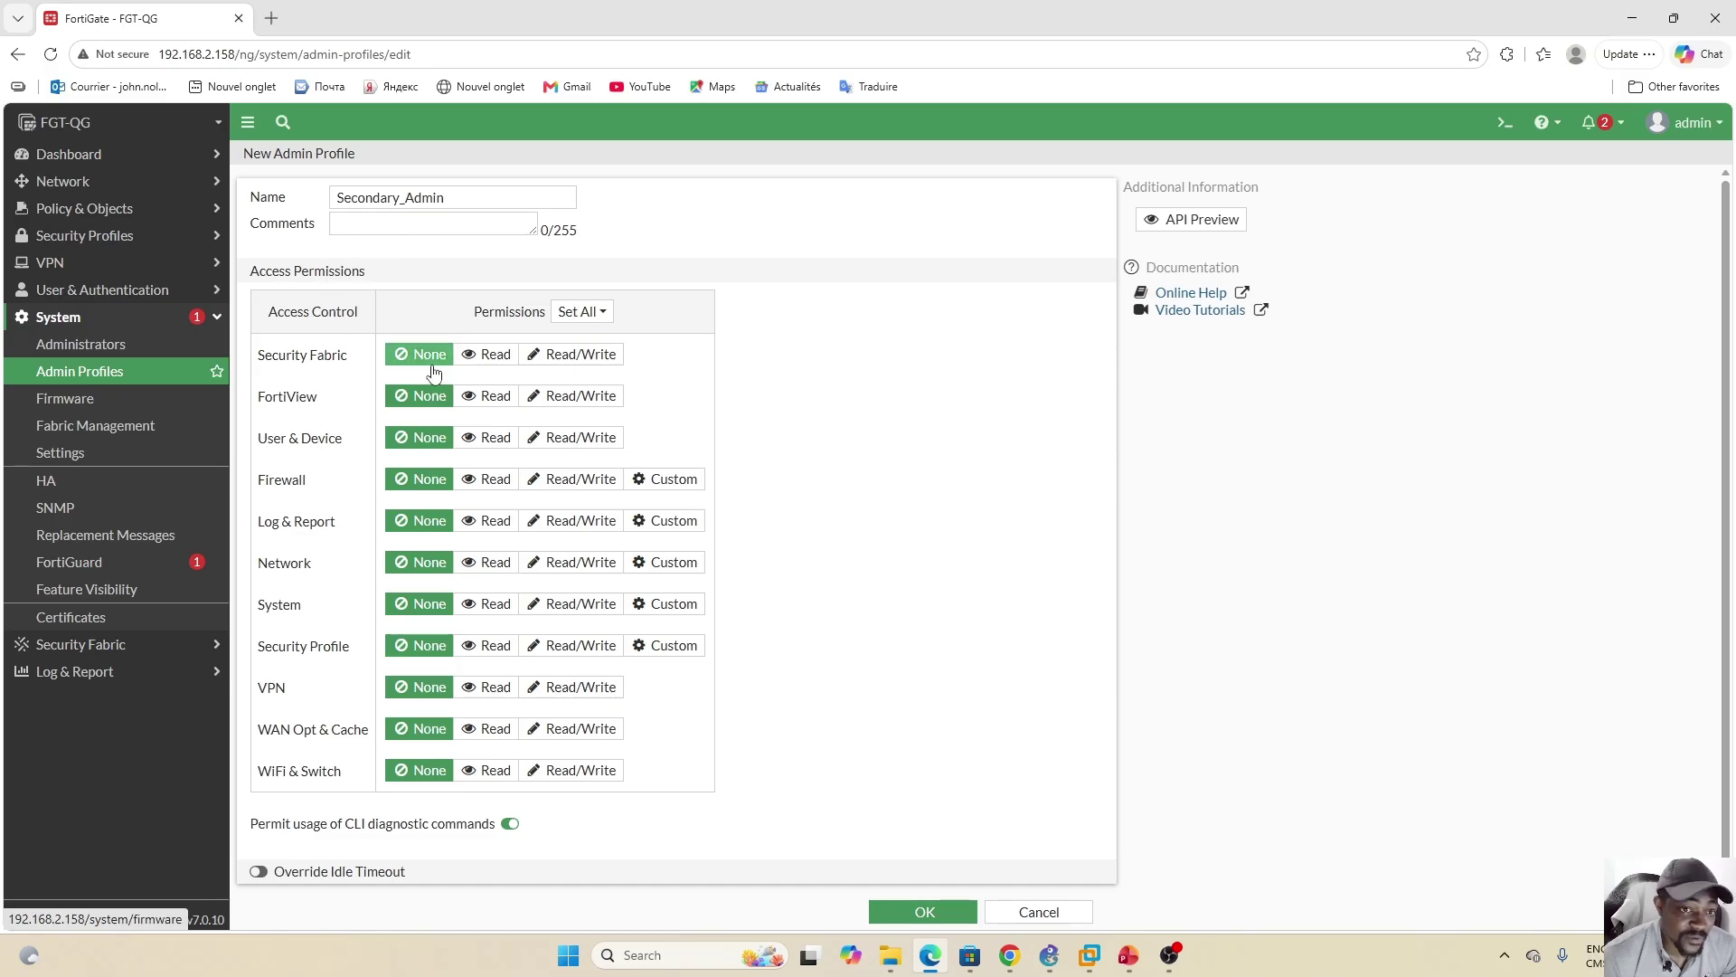
Step: Set Security Fabric to Read, and Firewall to Custom with Policy and Address on Read
click(483, 355)
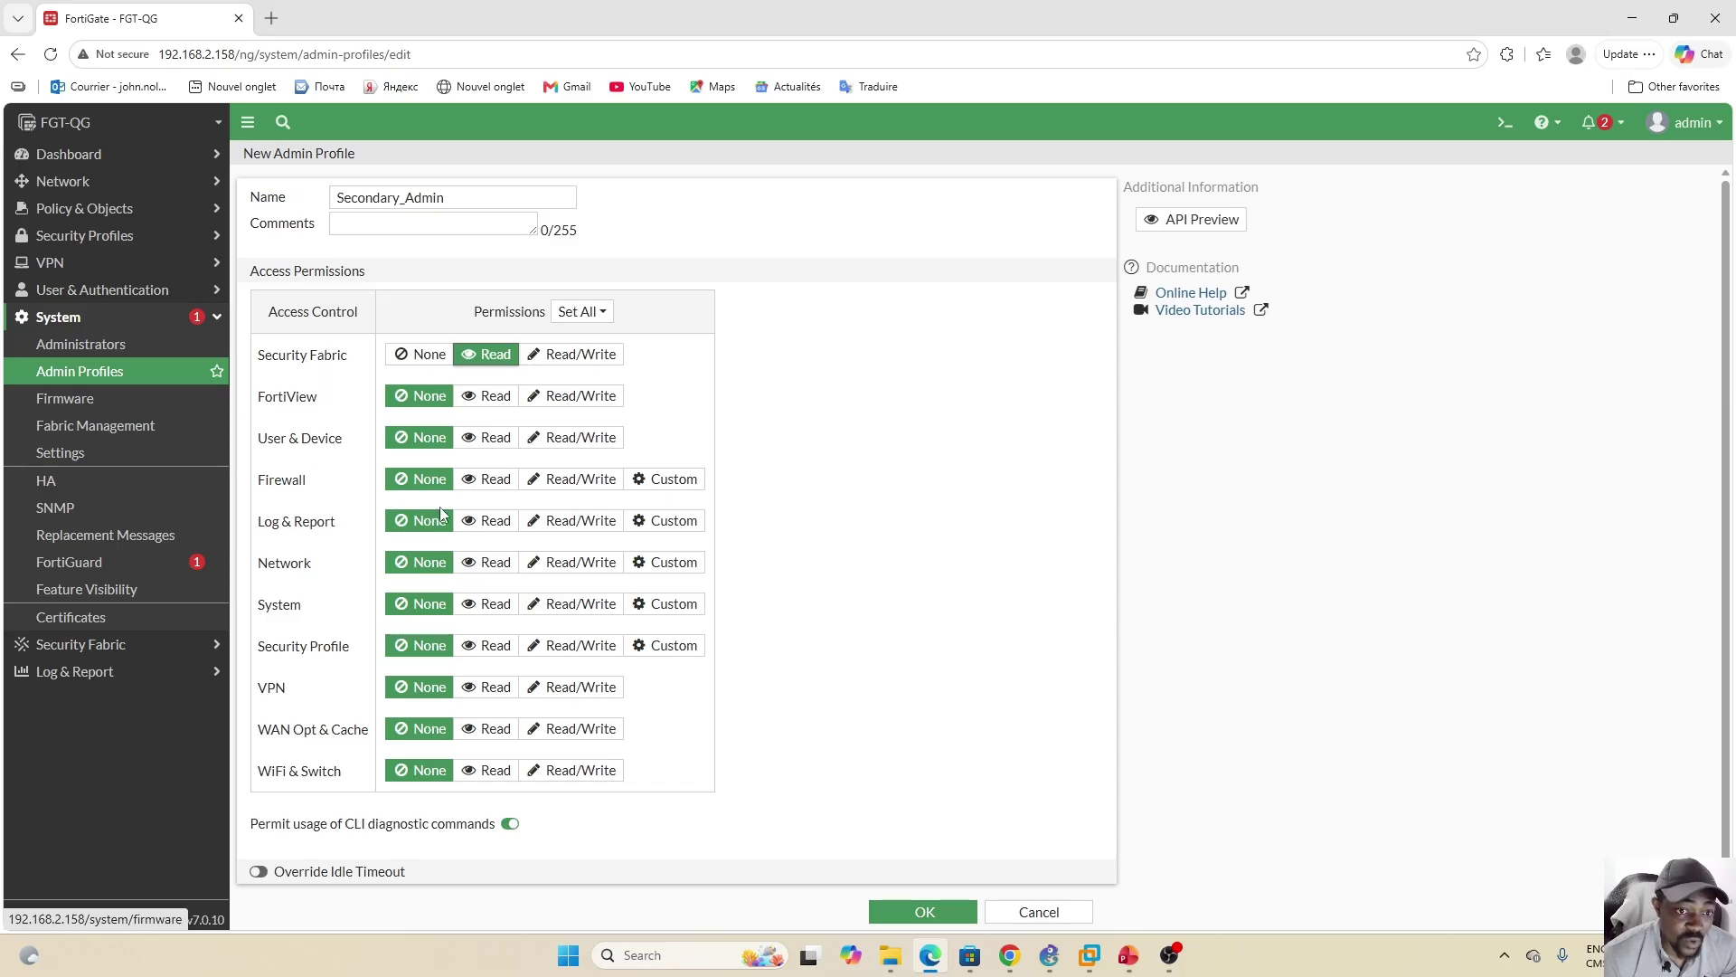
click(666, 482)
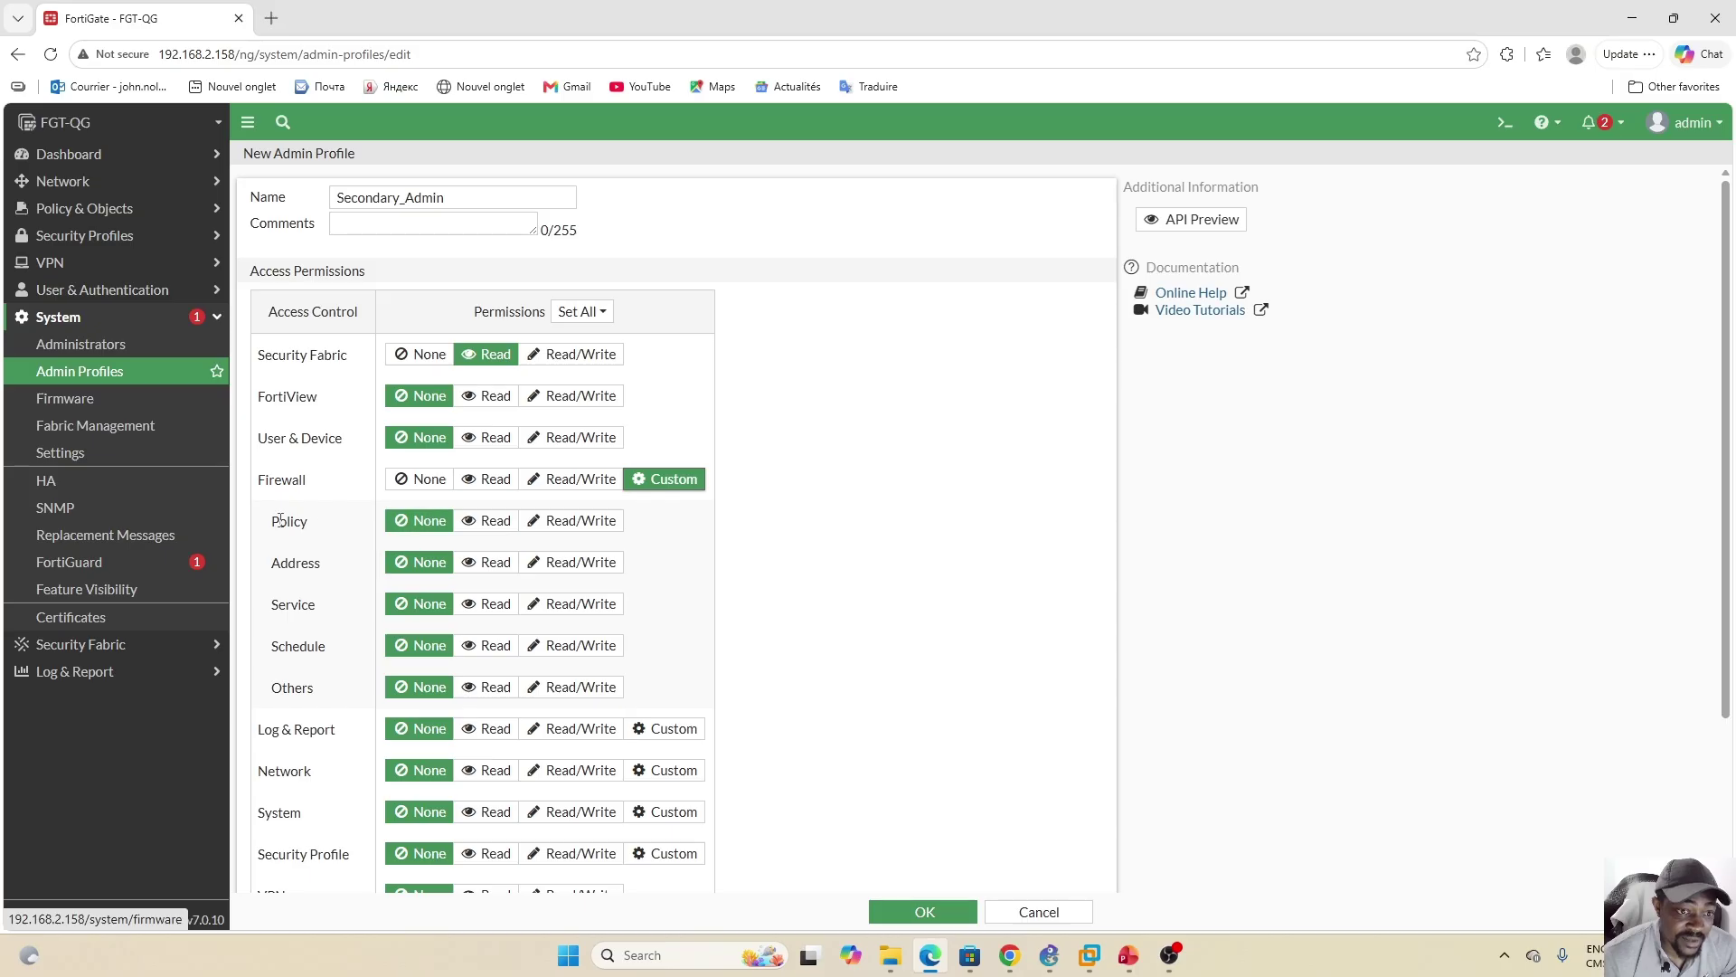
click(486, 520)
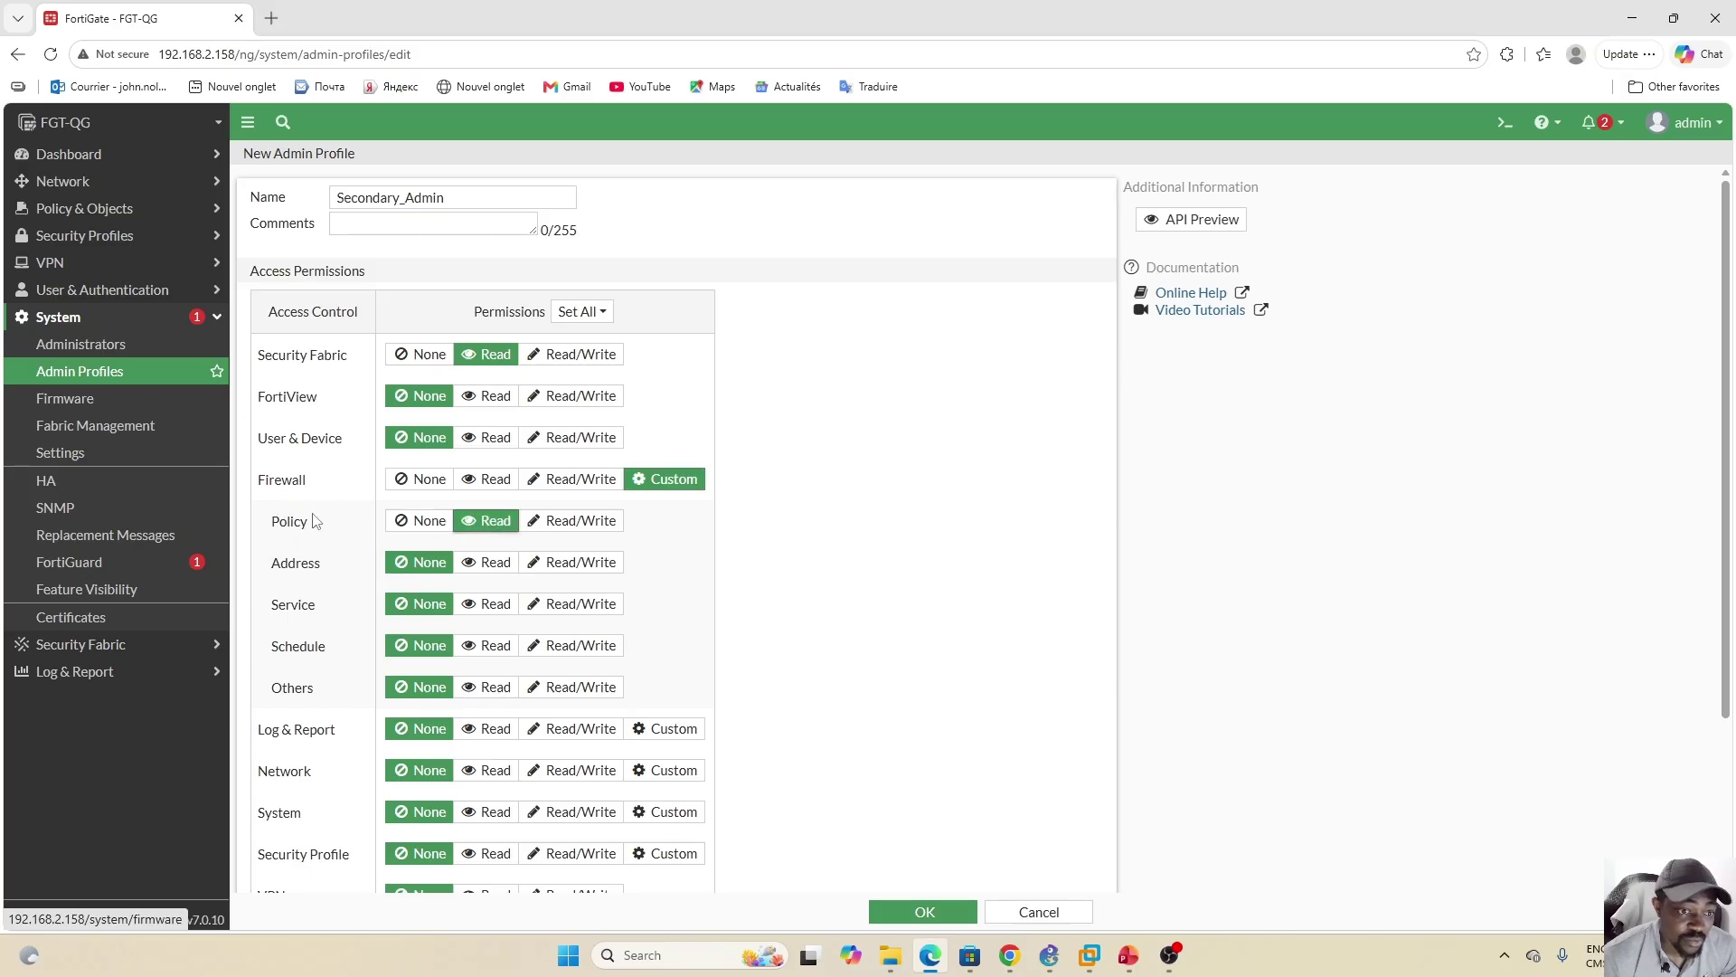
click(489, 561)
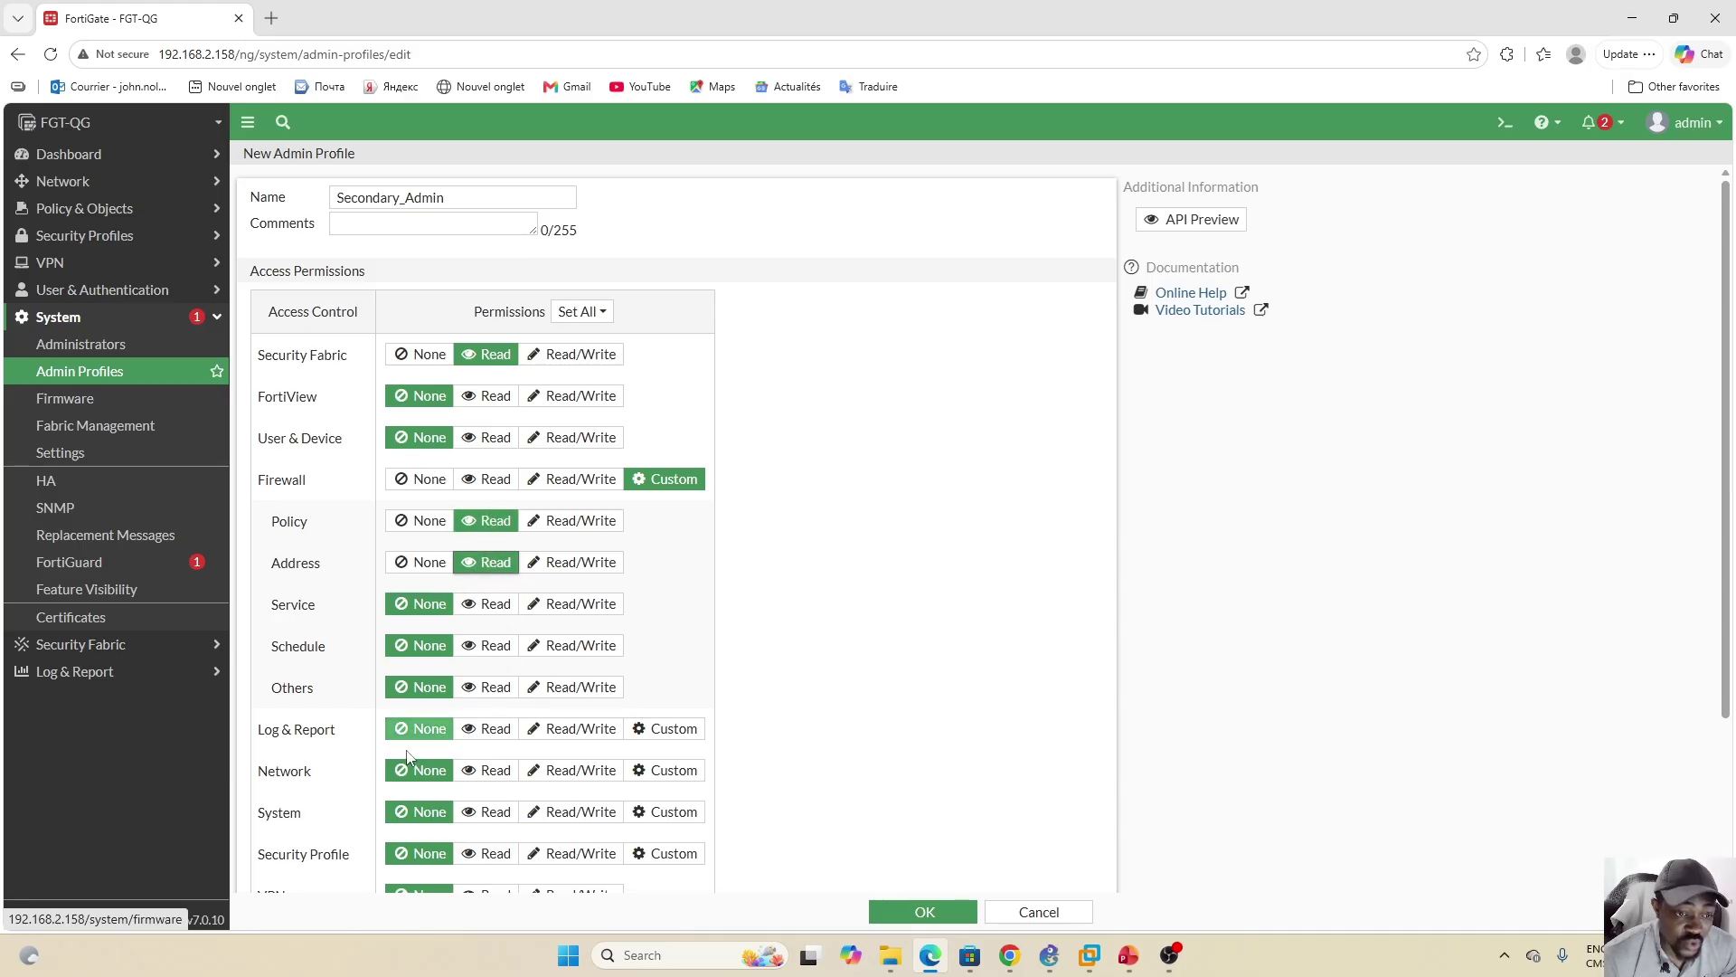
drag(253, 774, 324, 778)
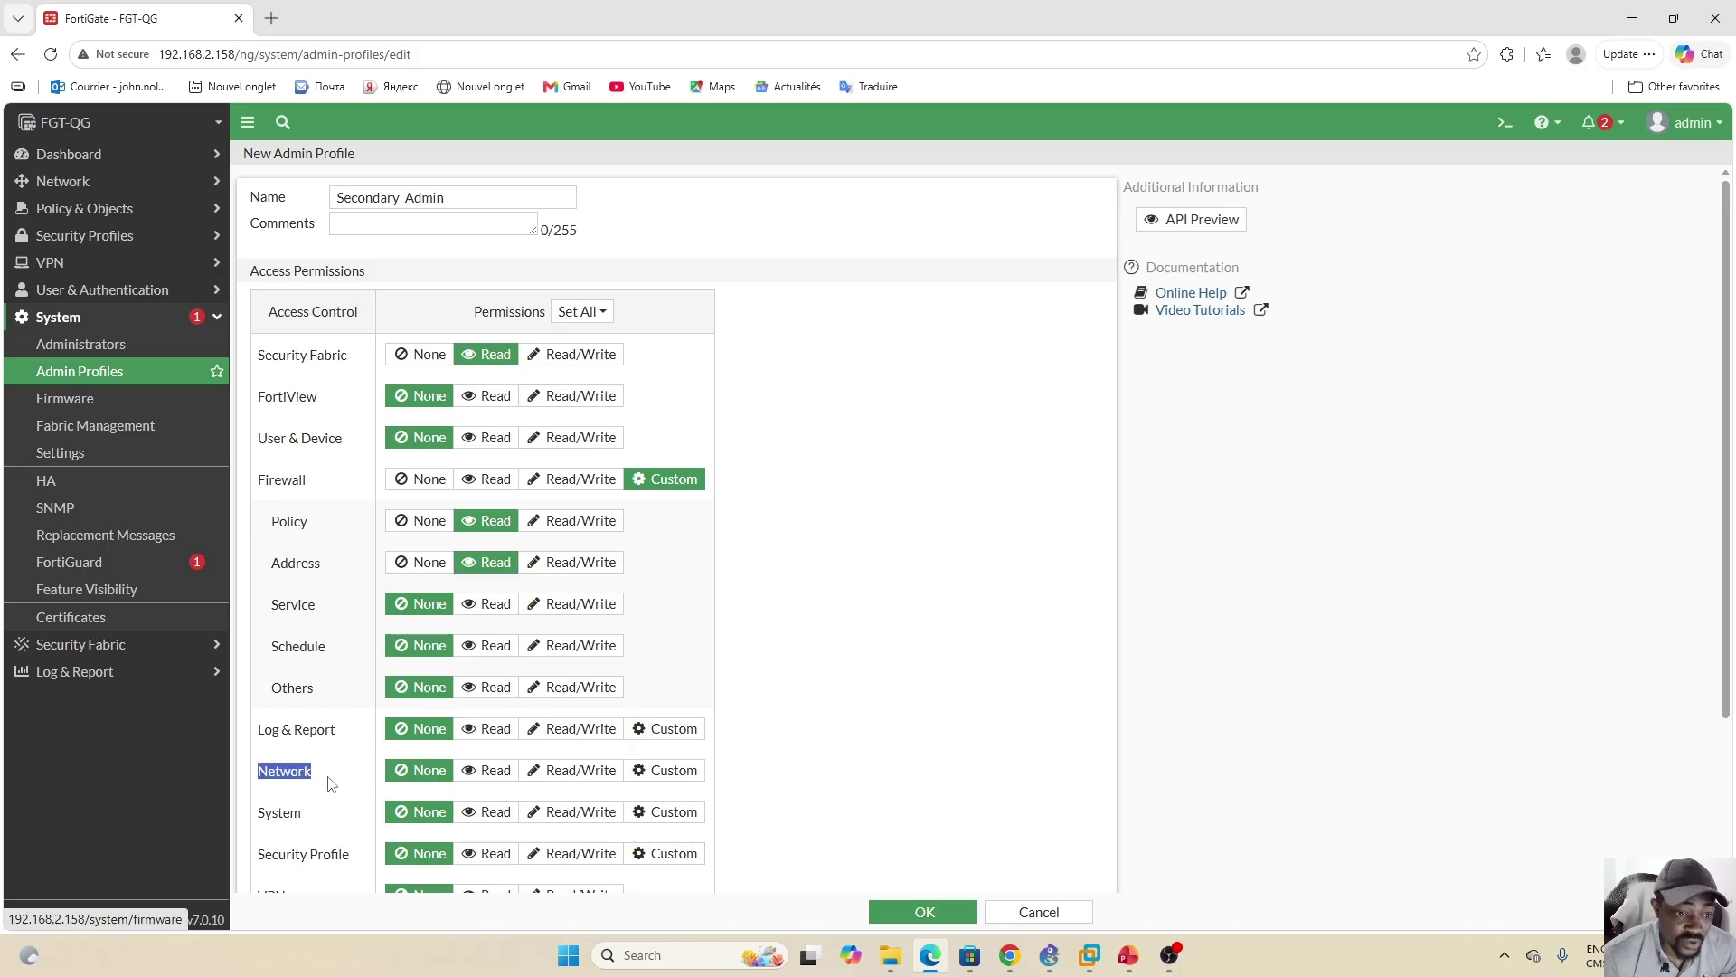
click(322, 776)
Step: Set Network to Custom with Configuration and Router on Read
click(683, 779)
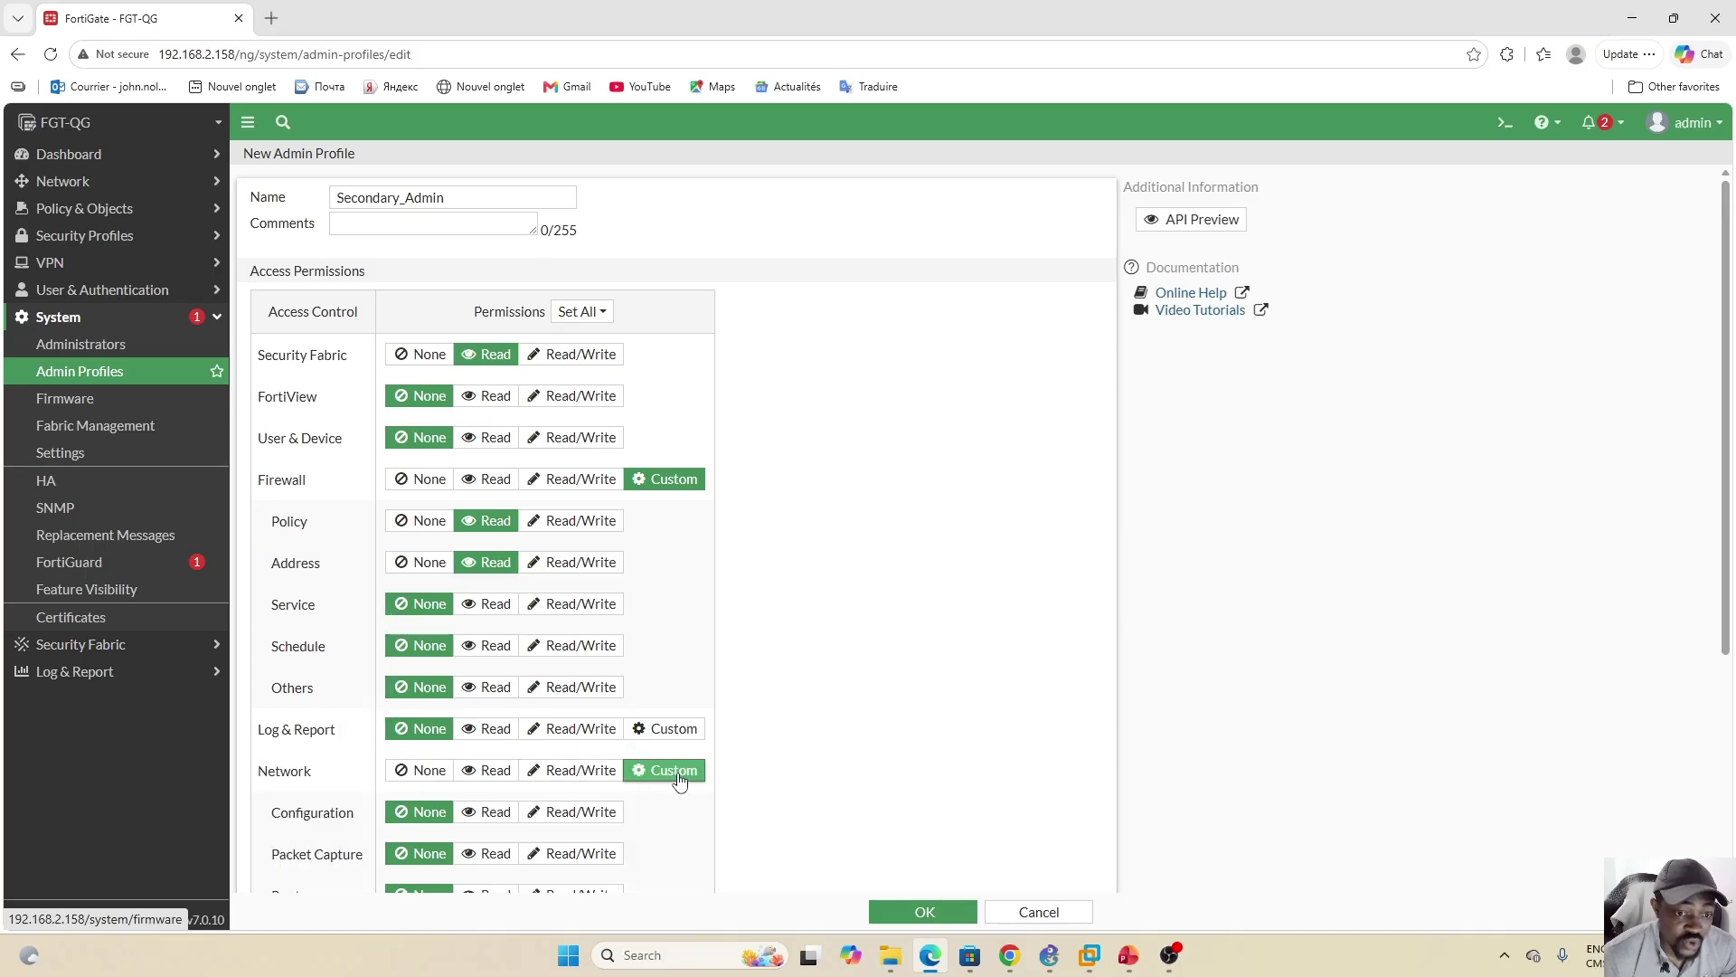
scroll(990, 636, down, 2)
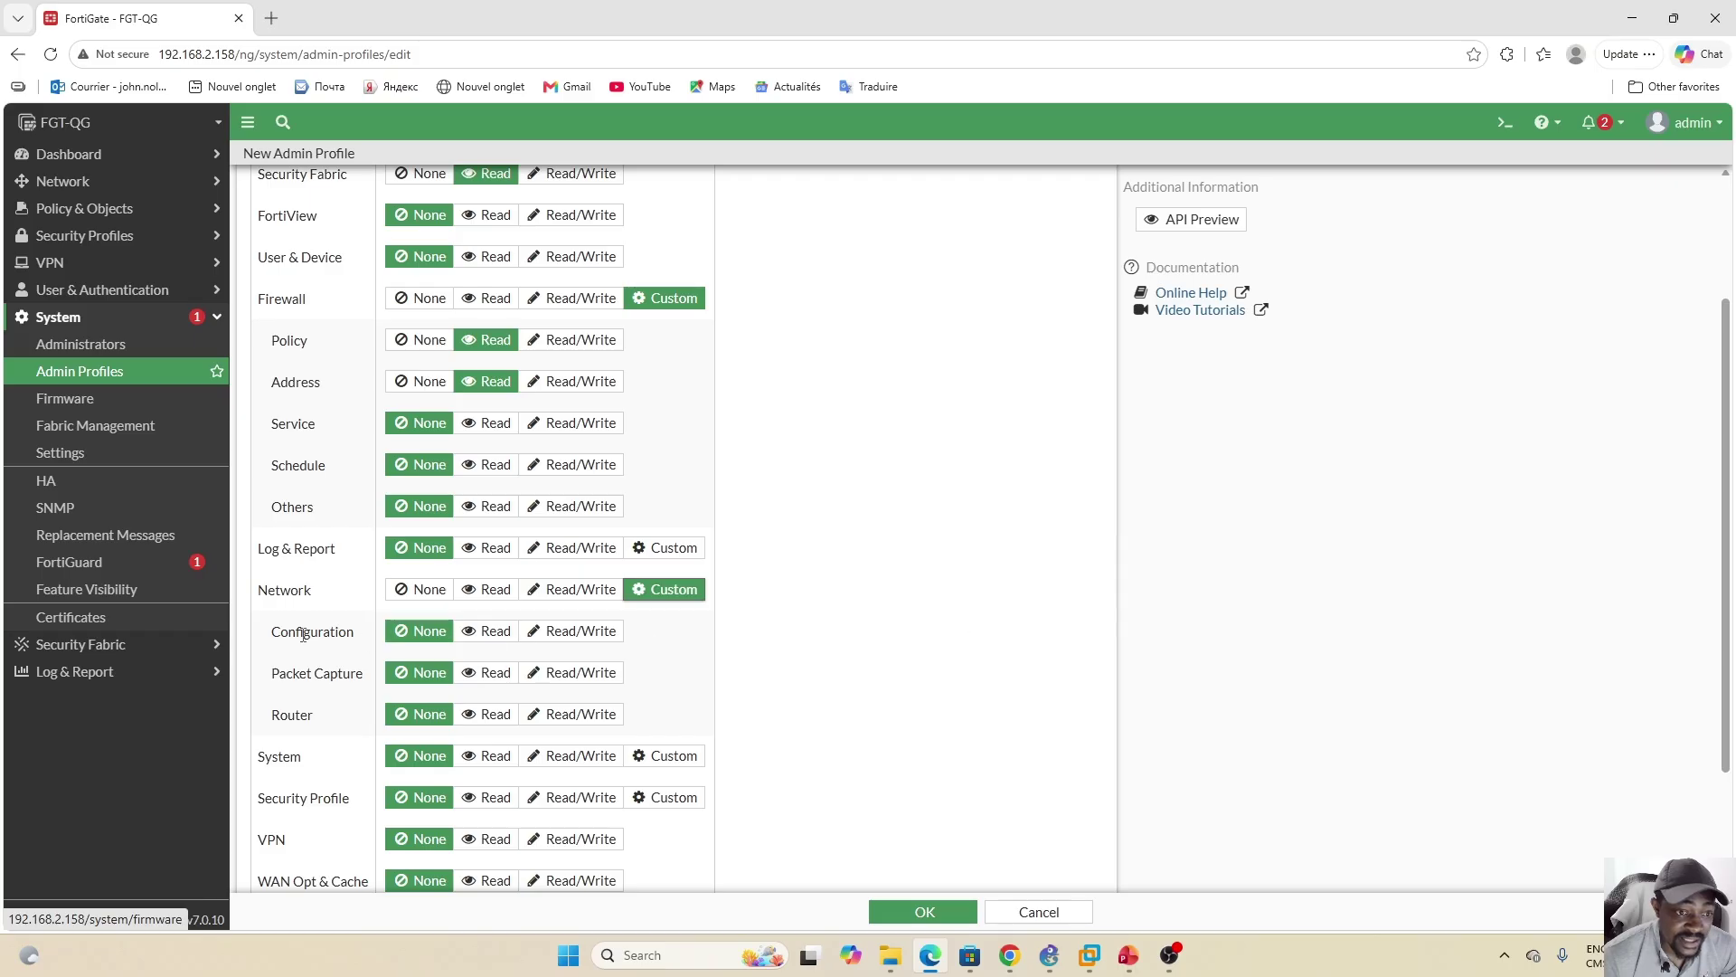
click(483, 632)
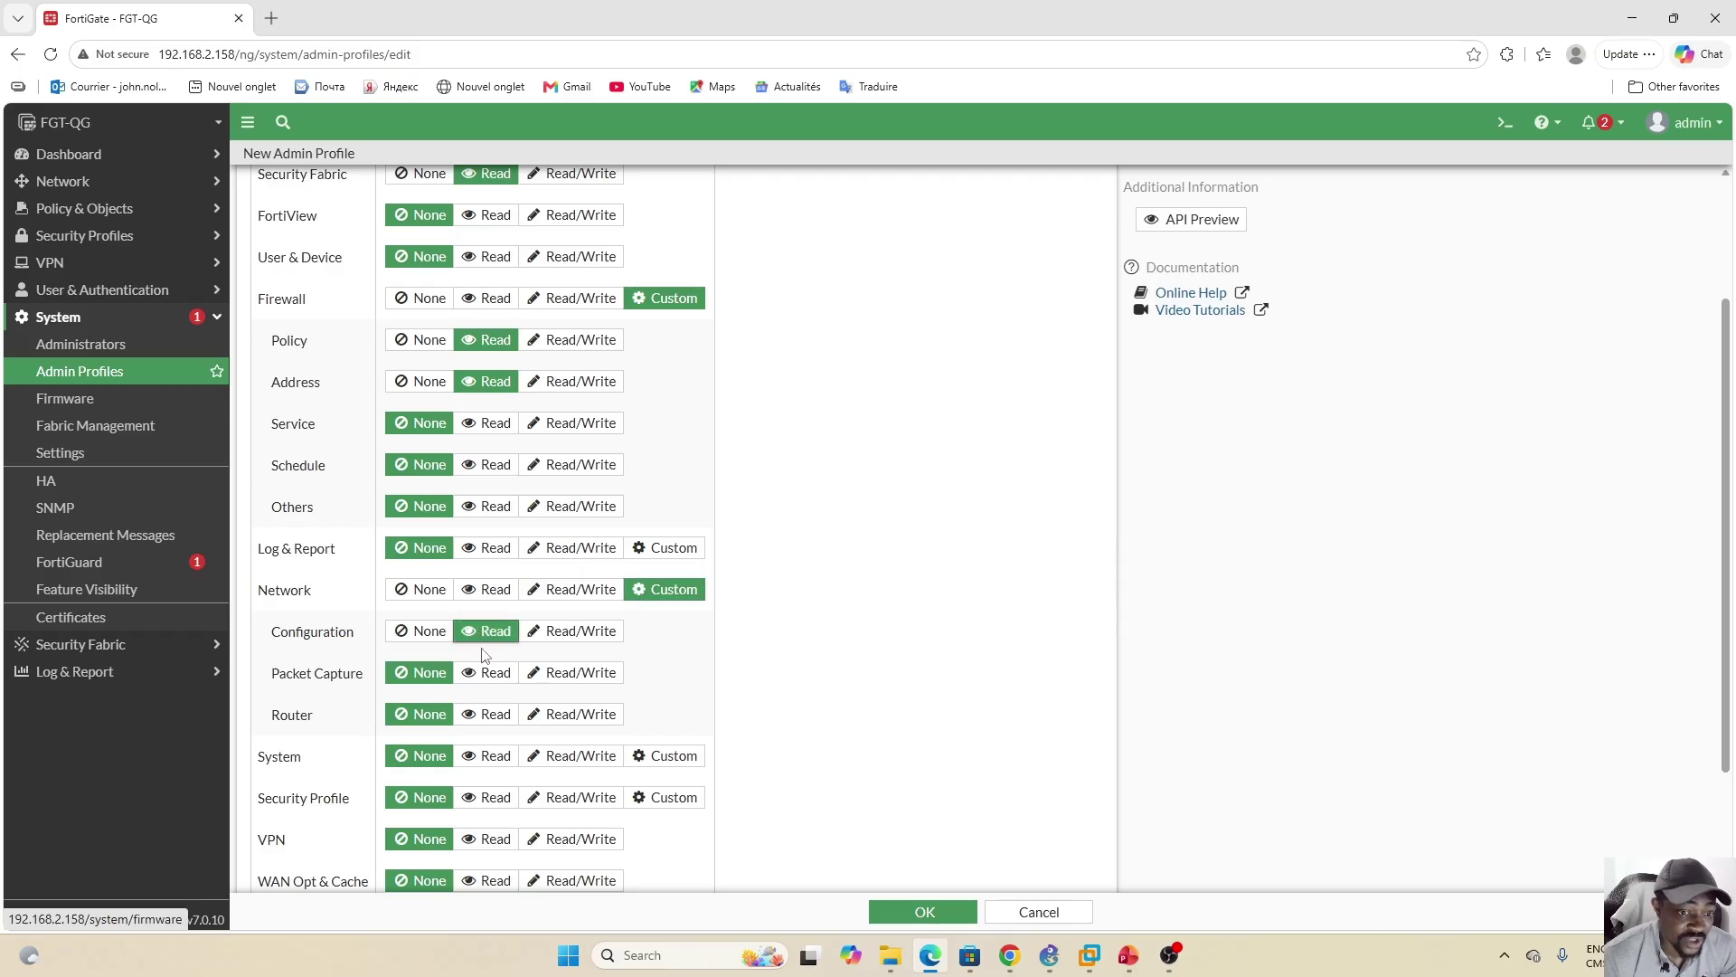
click(486, 715)
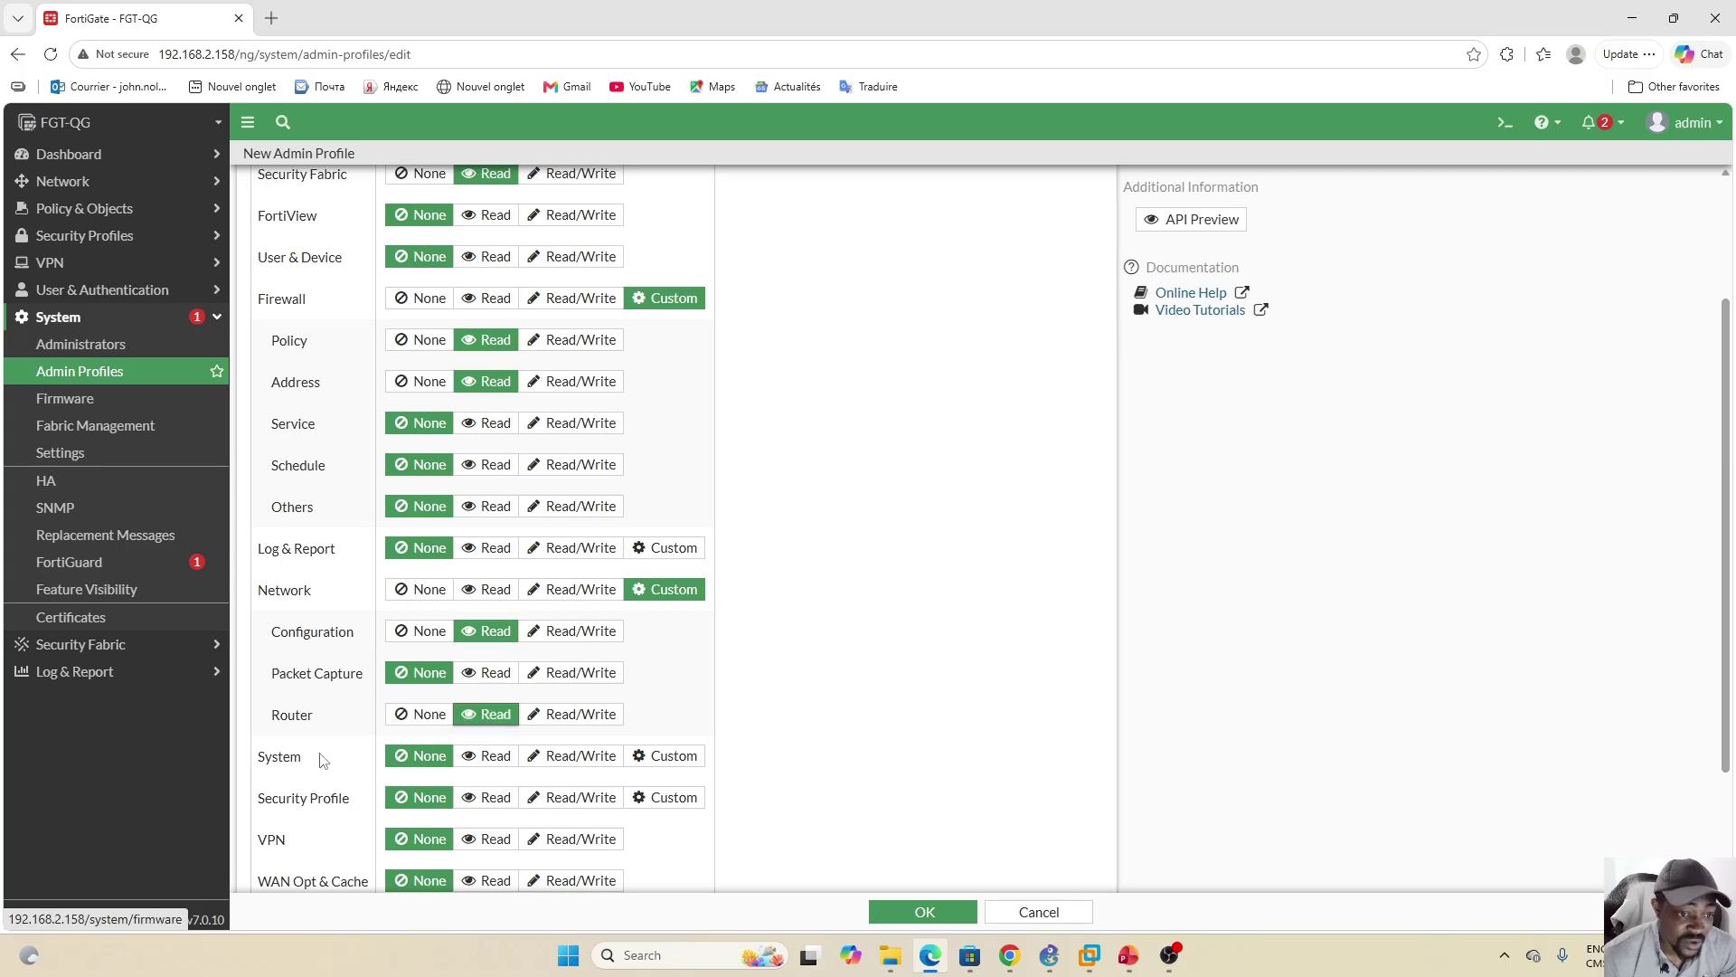
Step: Set System to Custom: Admin Users Read, FortiGuard Updates Read/Write, Configuration Read, Maintenance Read/Write
click(674, 755)
scroll(364, 517, down, 3)
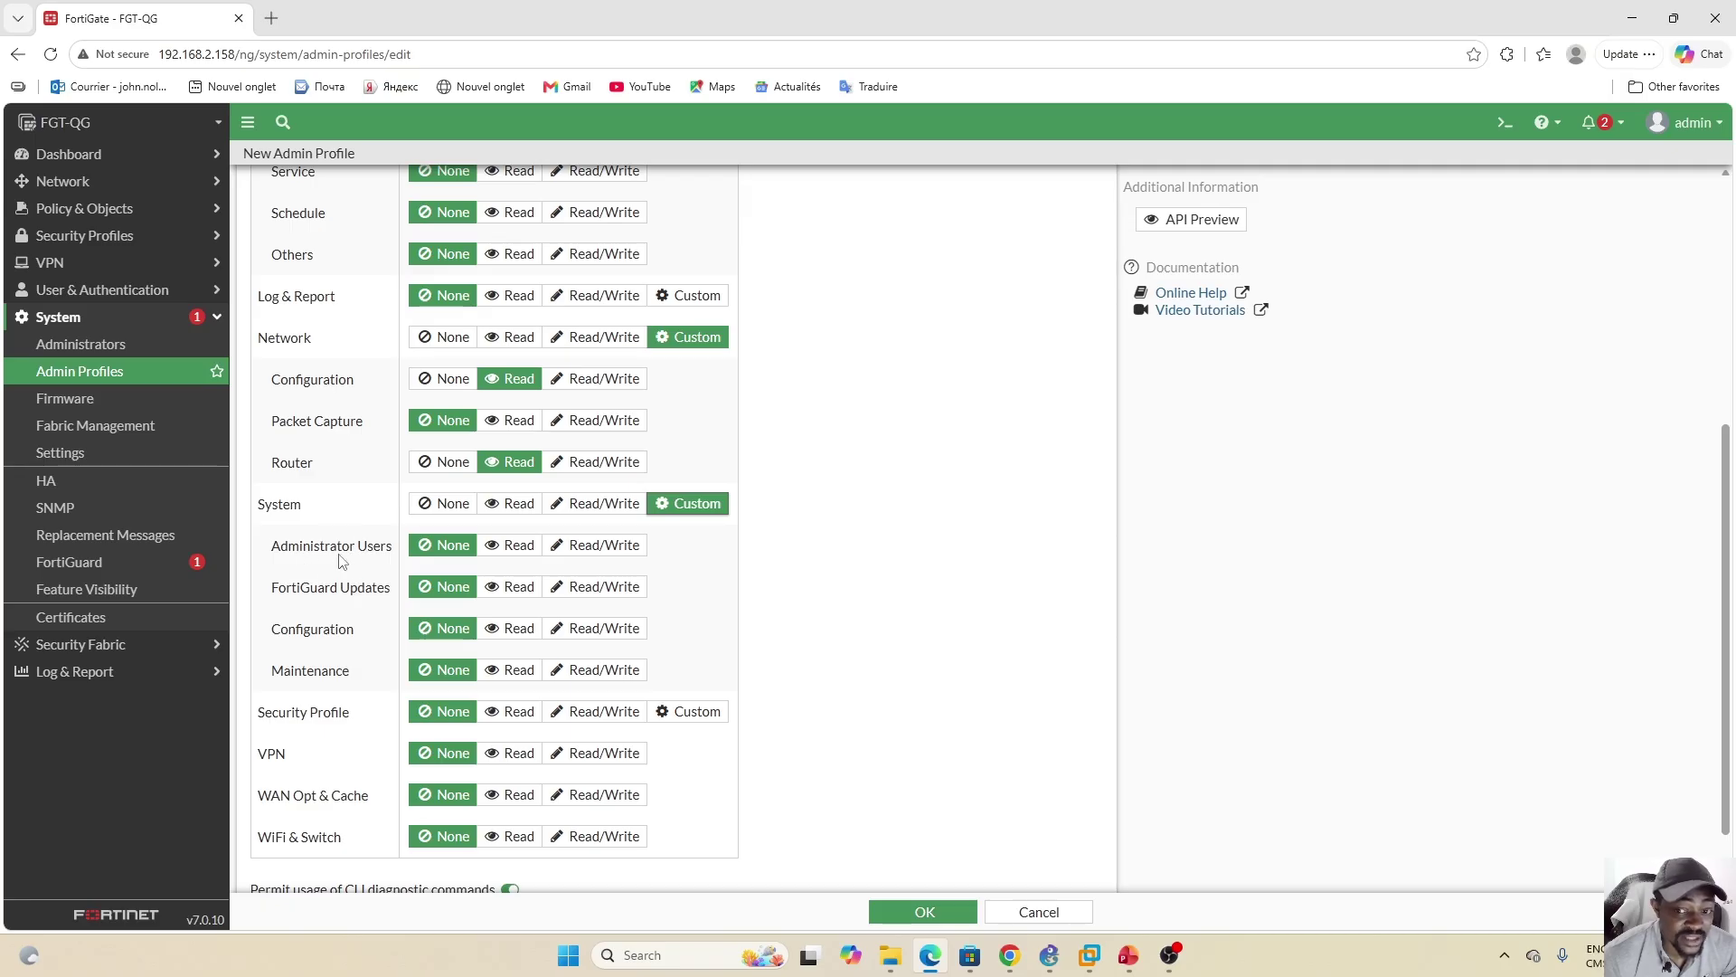
click(507, 547)
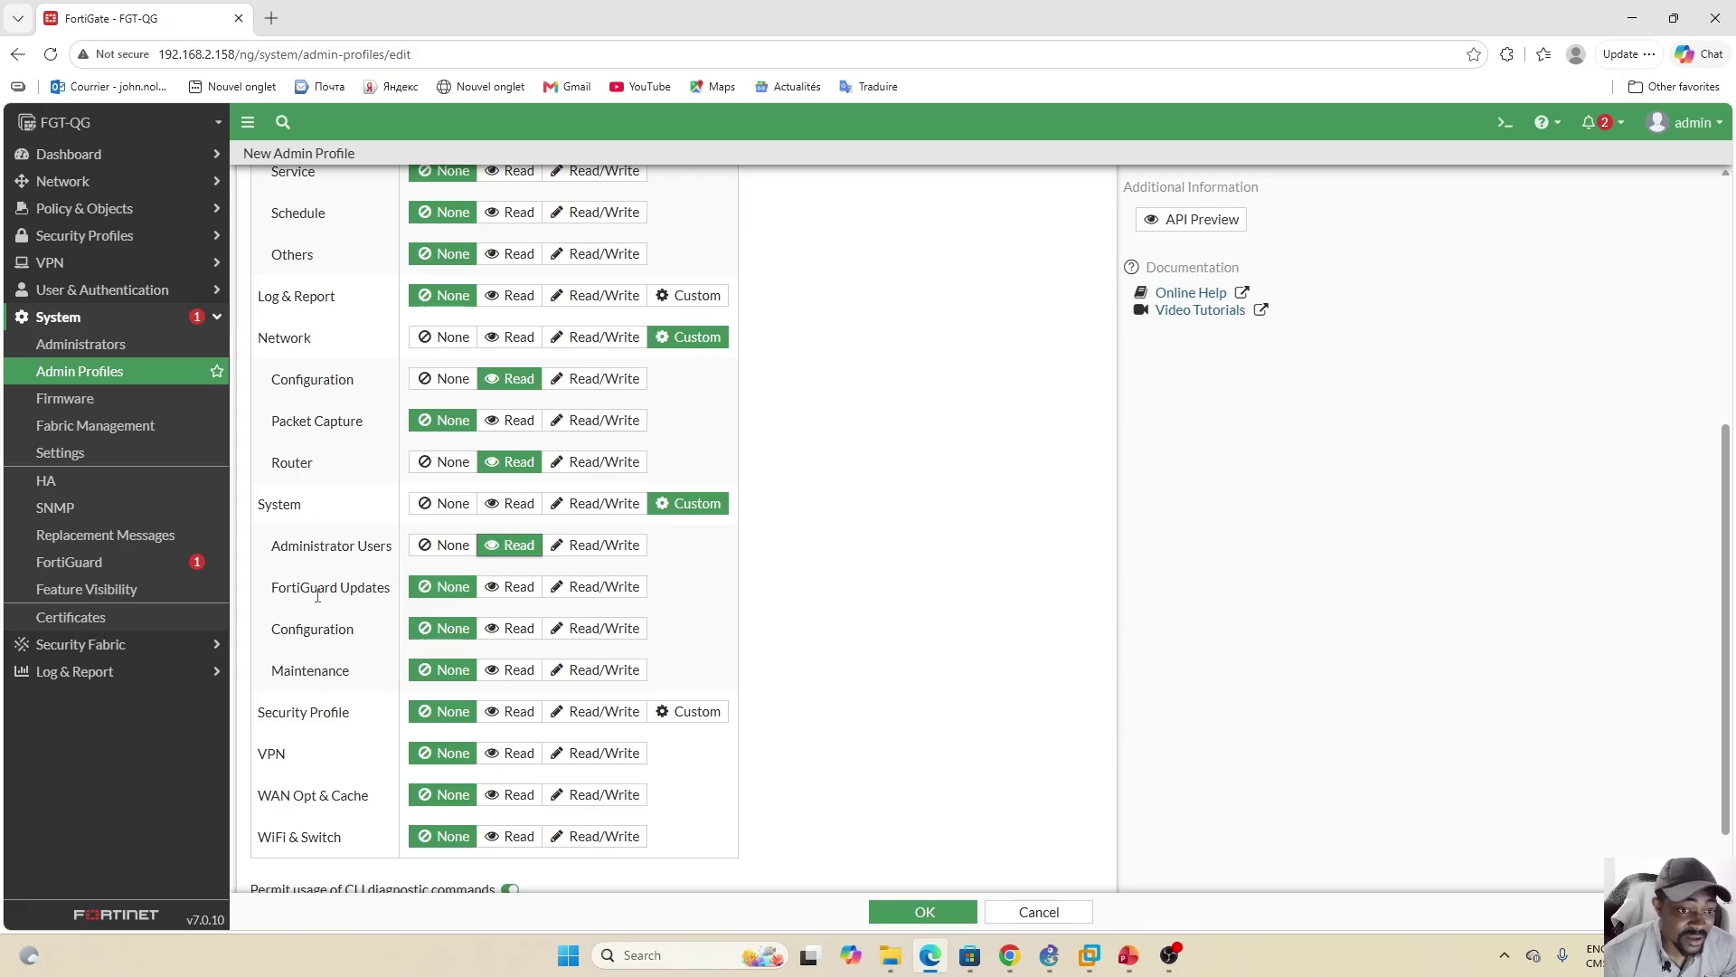
click(604, 590)
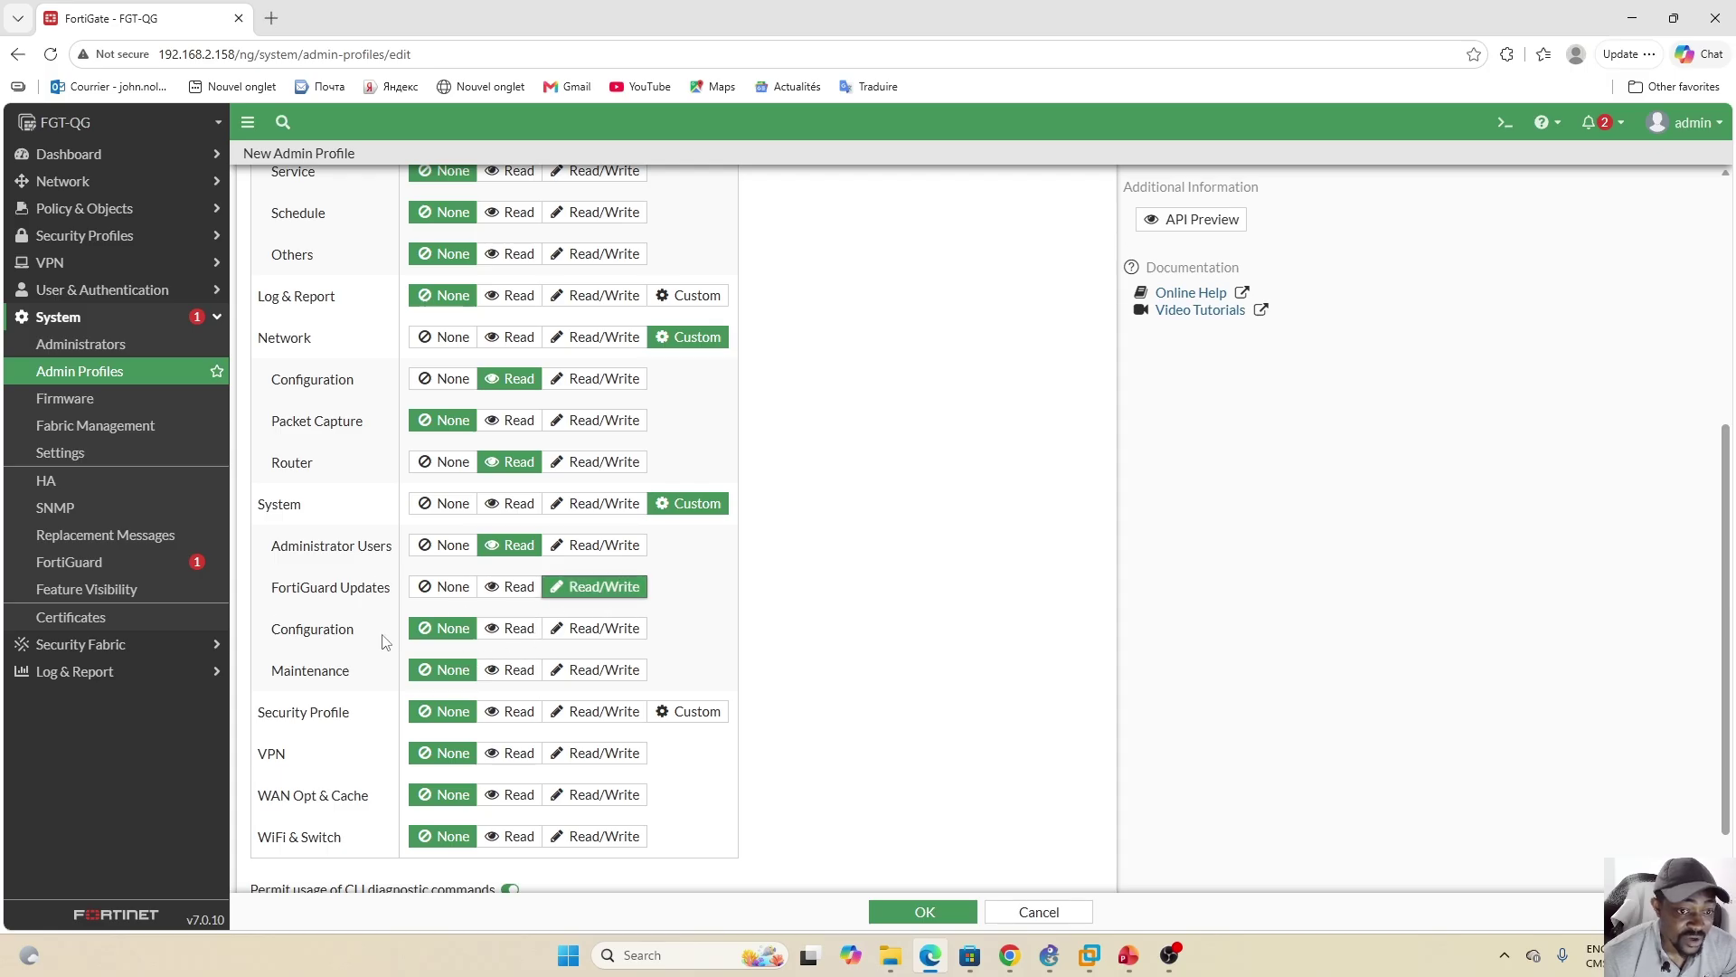
click(513, 629)
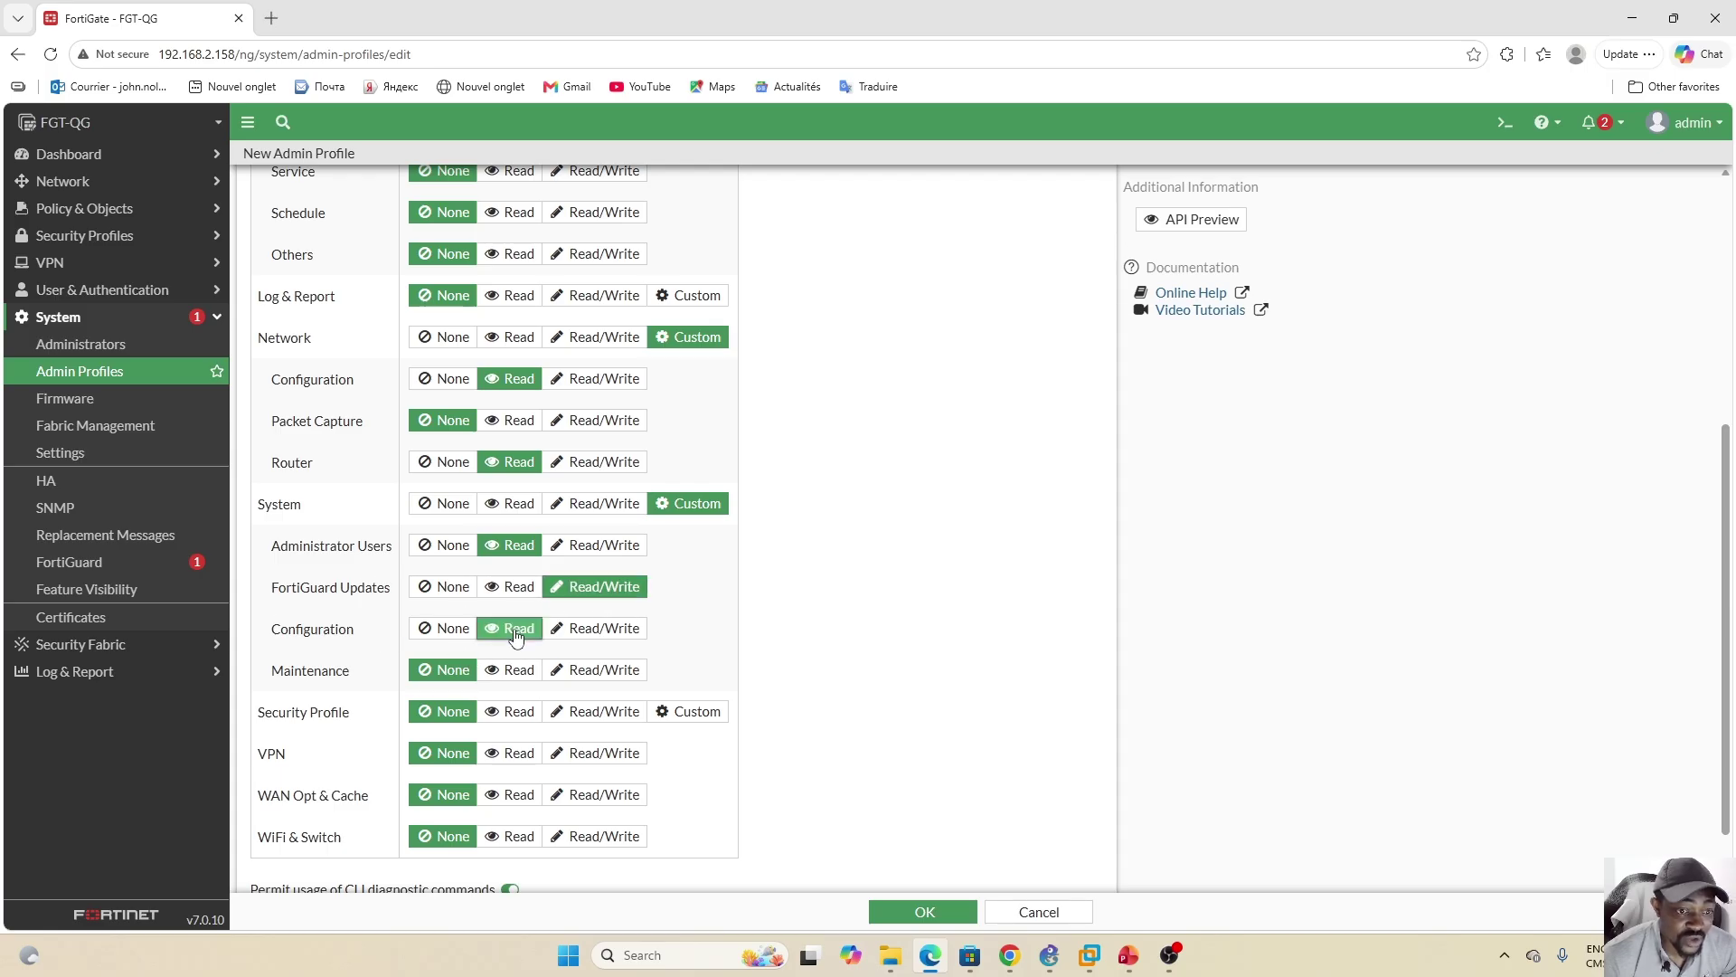
click(604, 670)
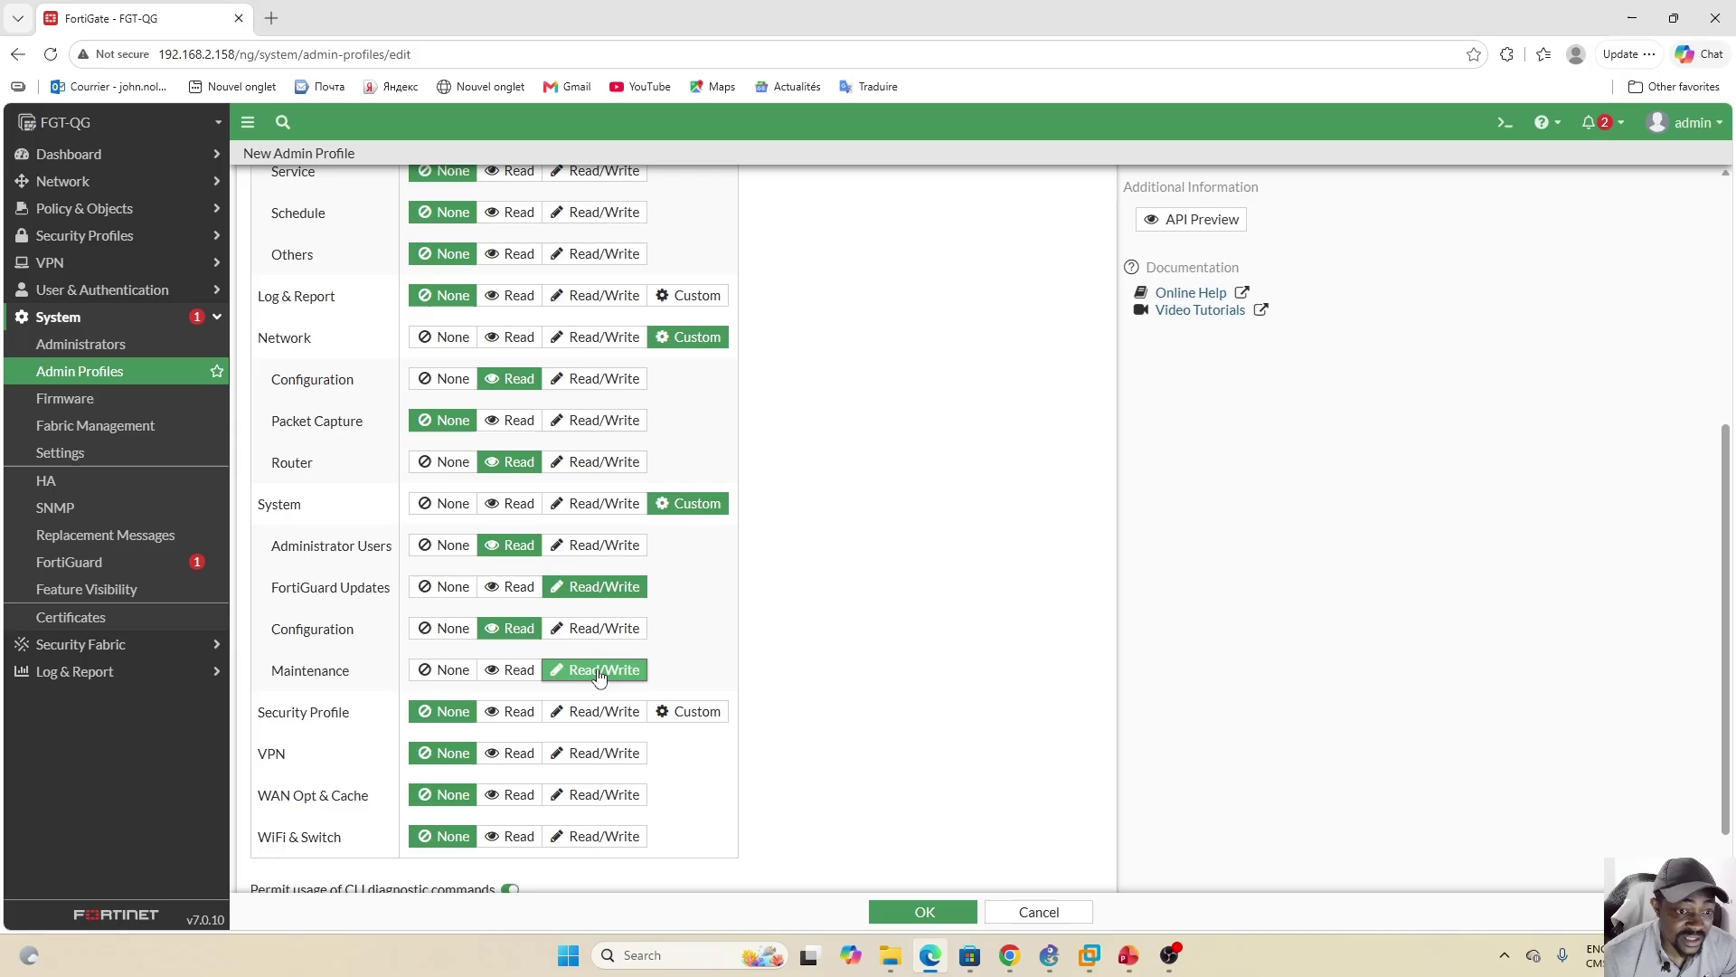
Step: Give VPN Read access and save the Secondary_Admin profile
click(511, 754)
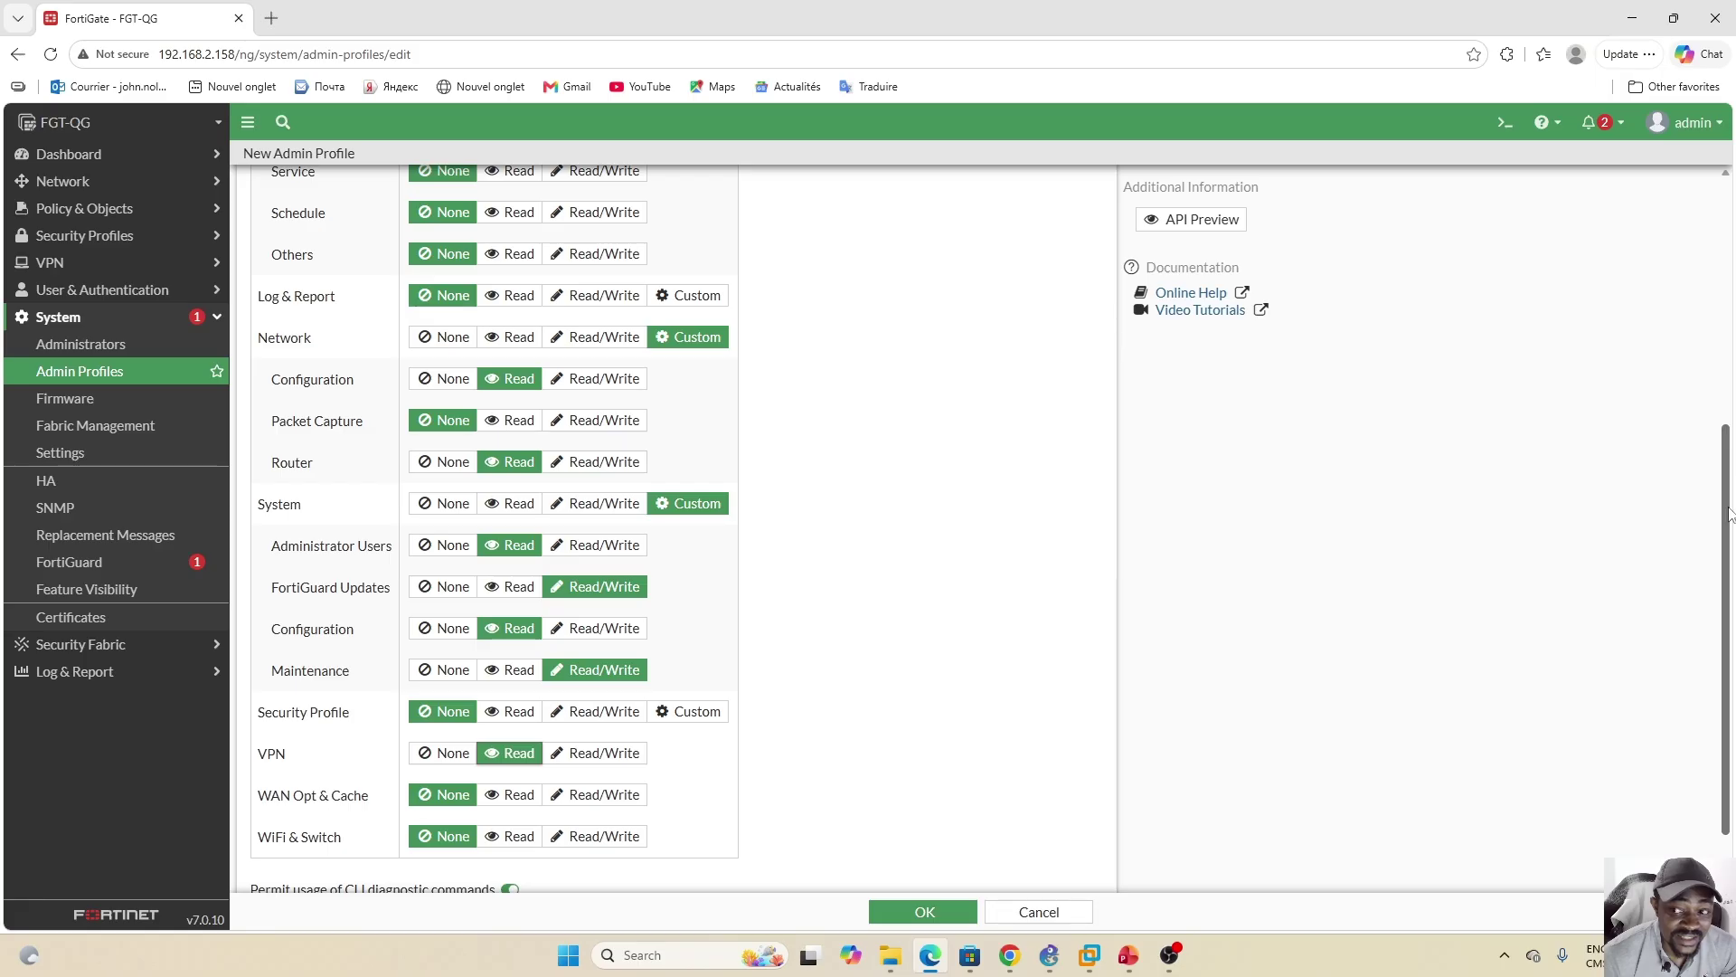
scroll(1728, 513, down, 2)
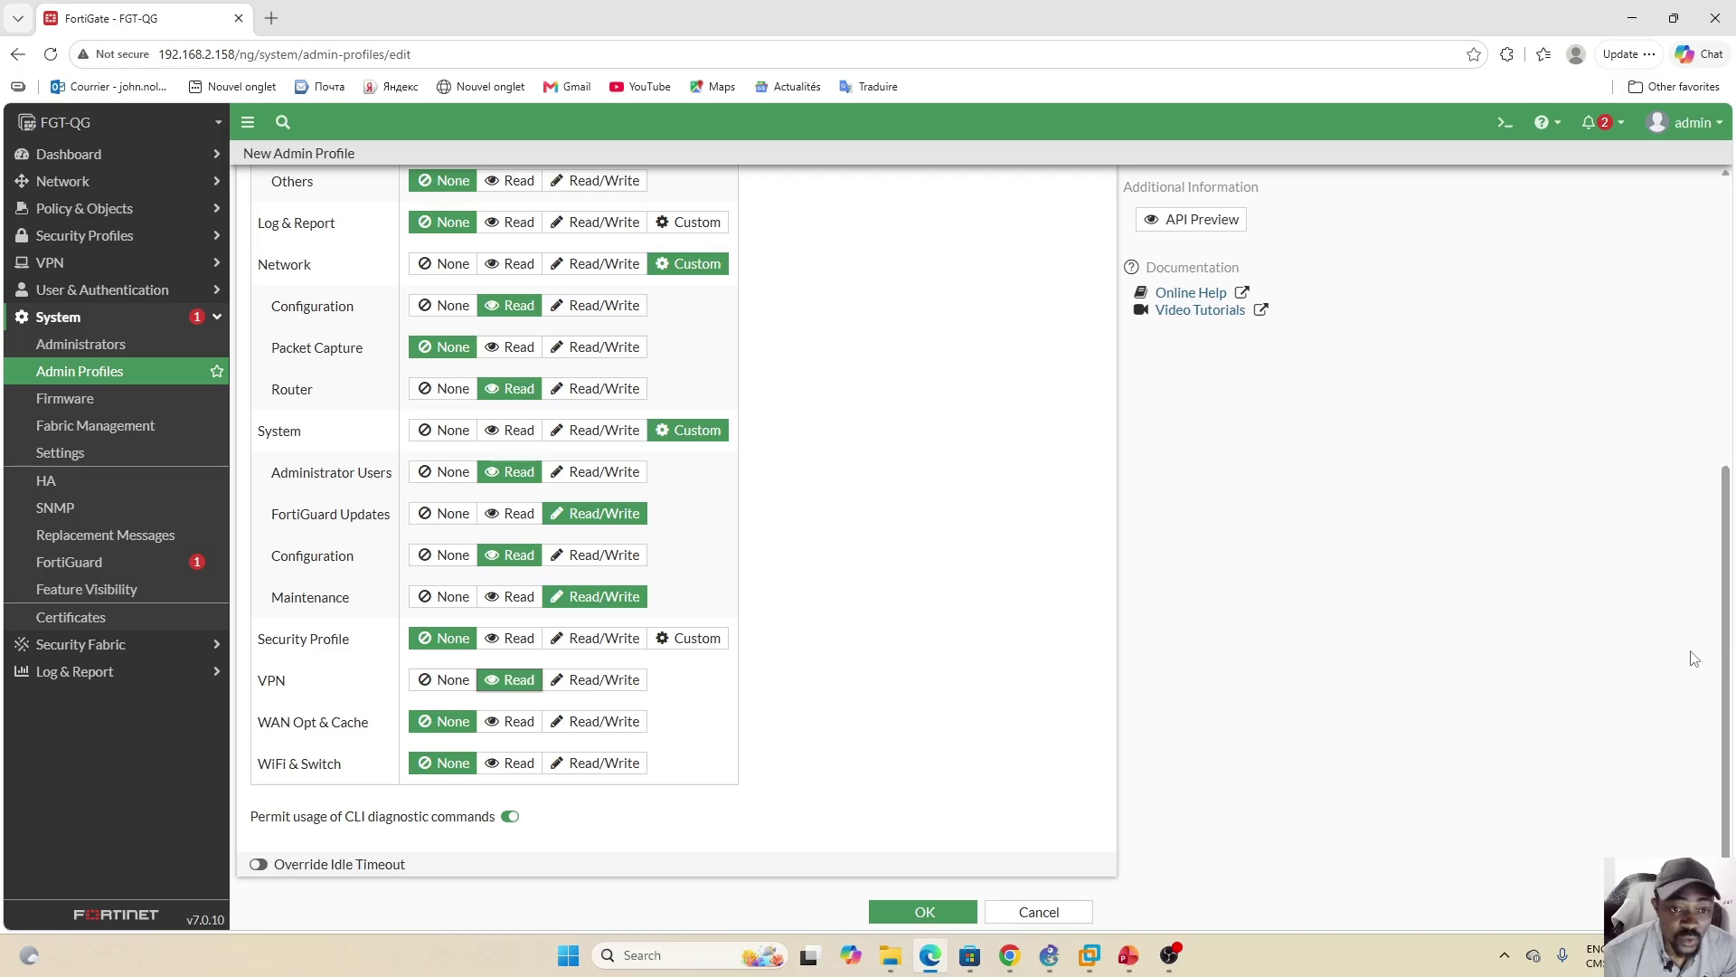
click(923, 913)
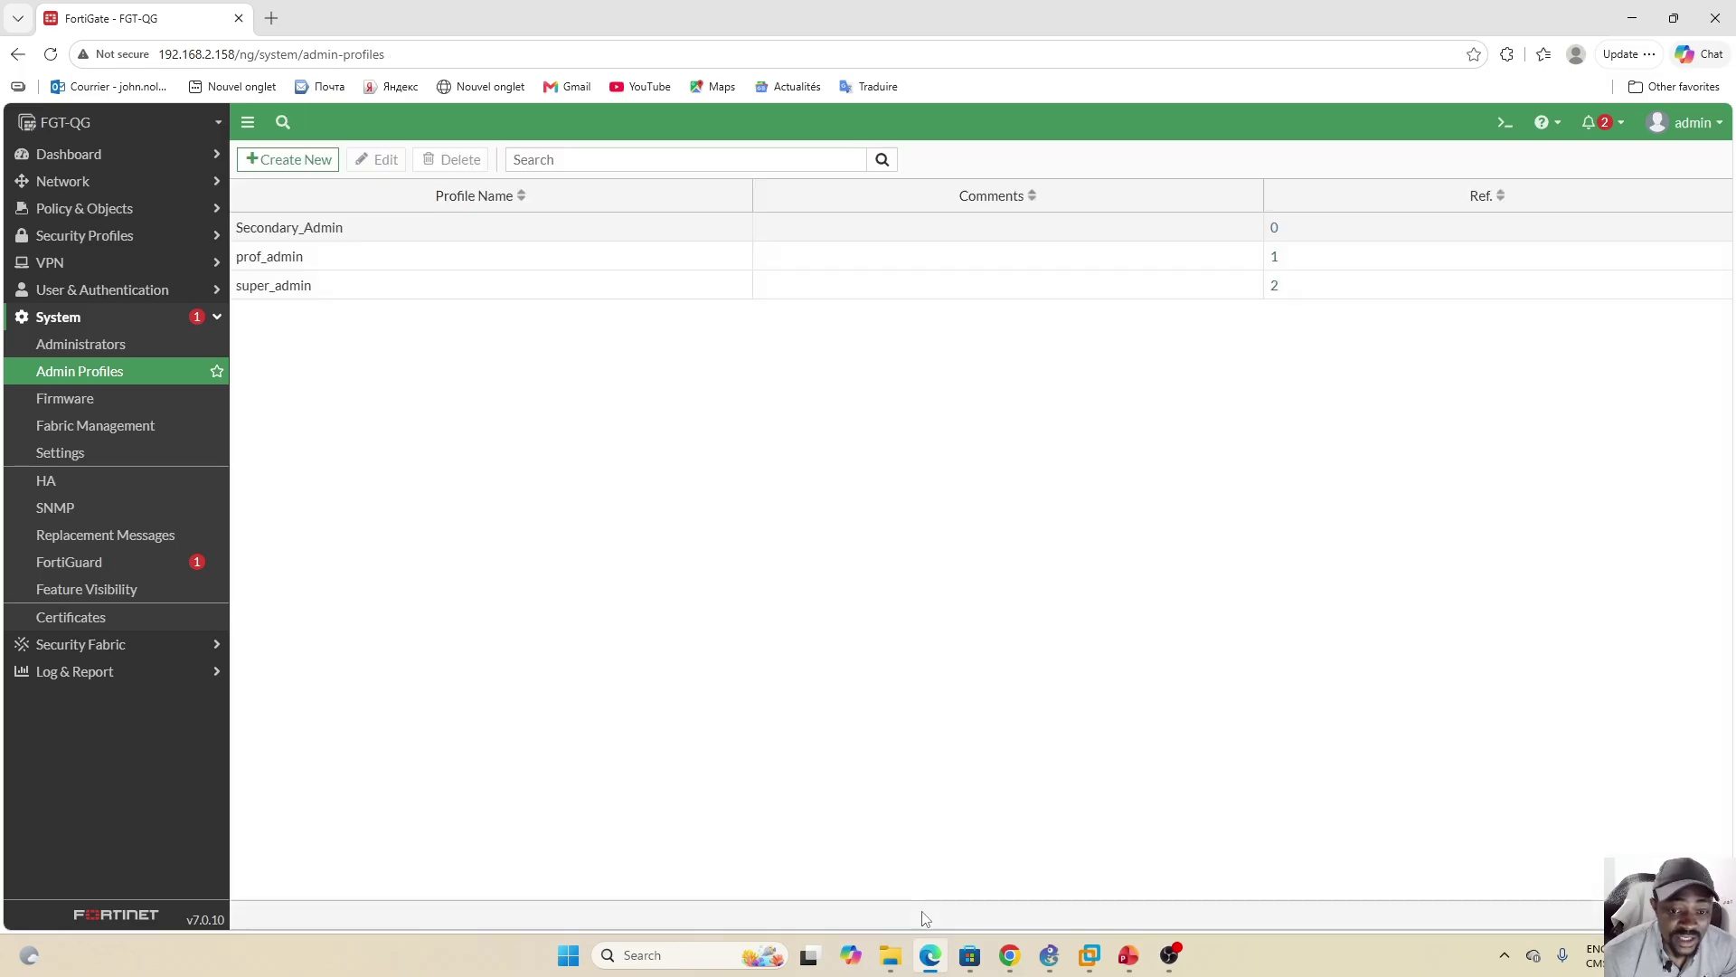
Step: Edit FortiUser1 under Administrators, change its profile to Secondary_Admin, and save
click(361, 237)
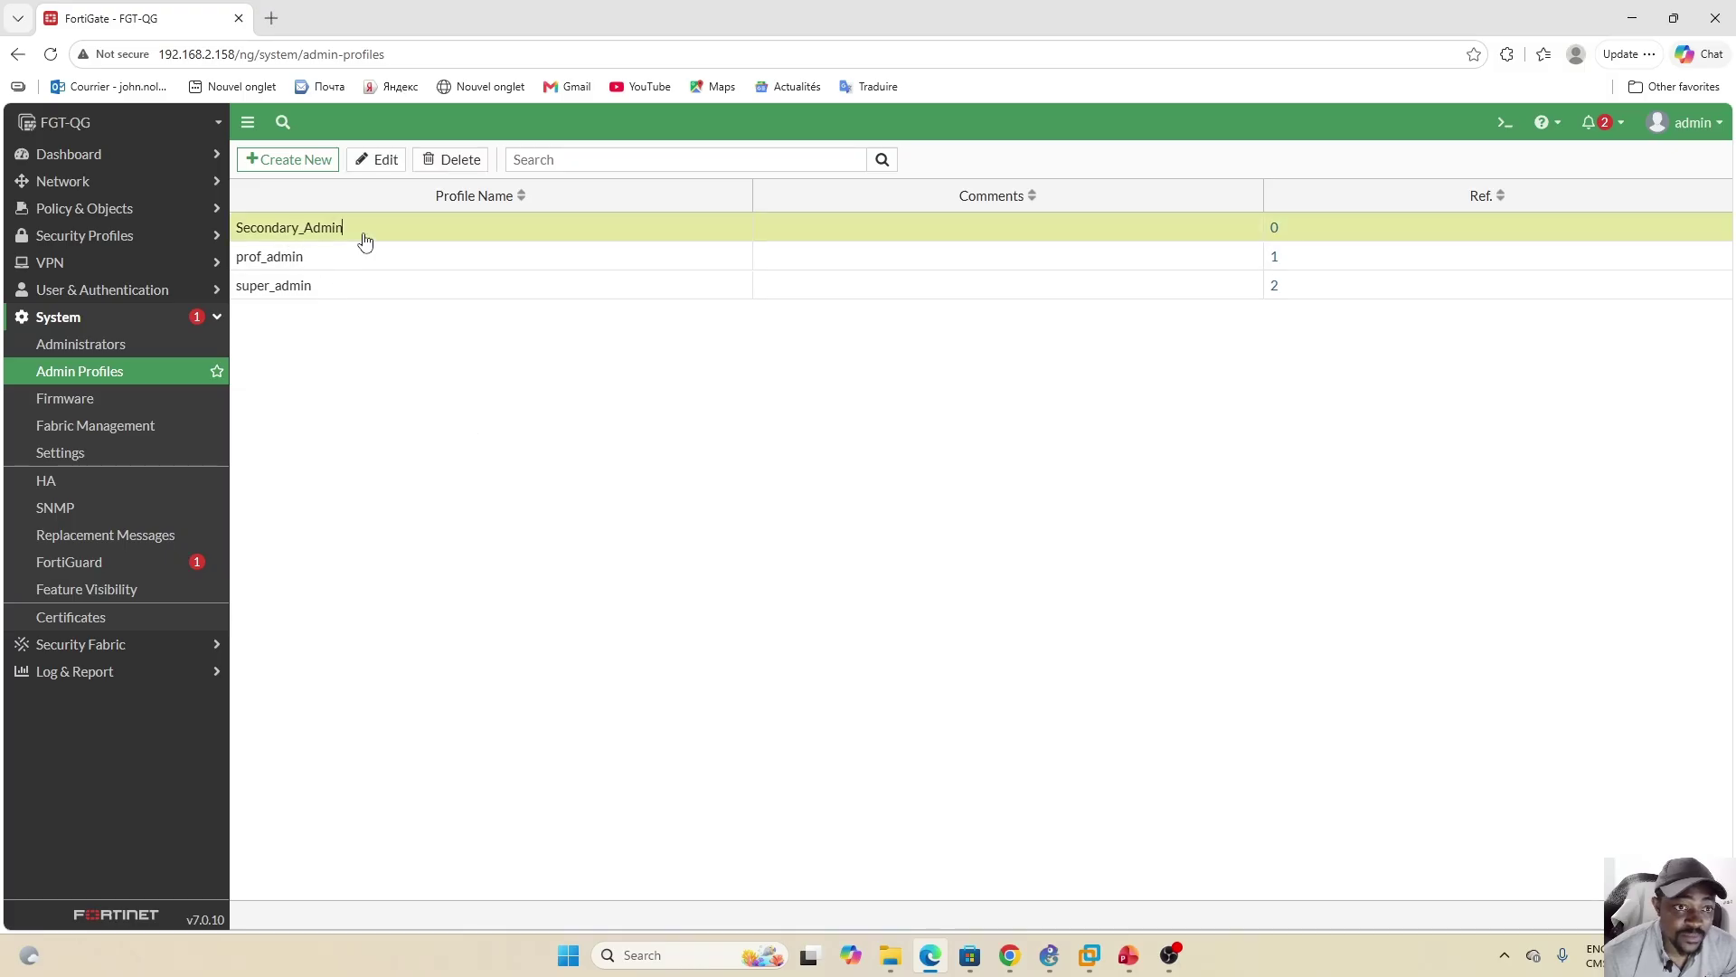
click(56, 349)
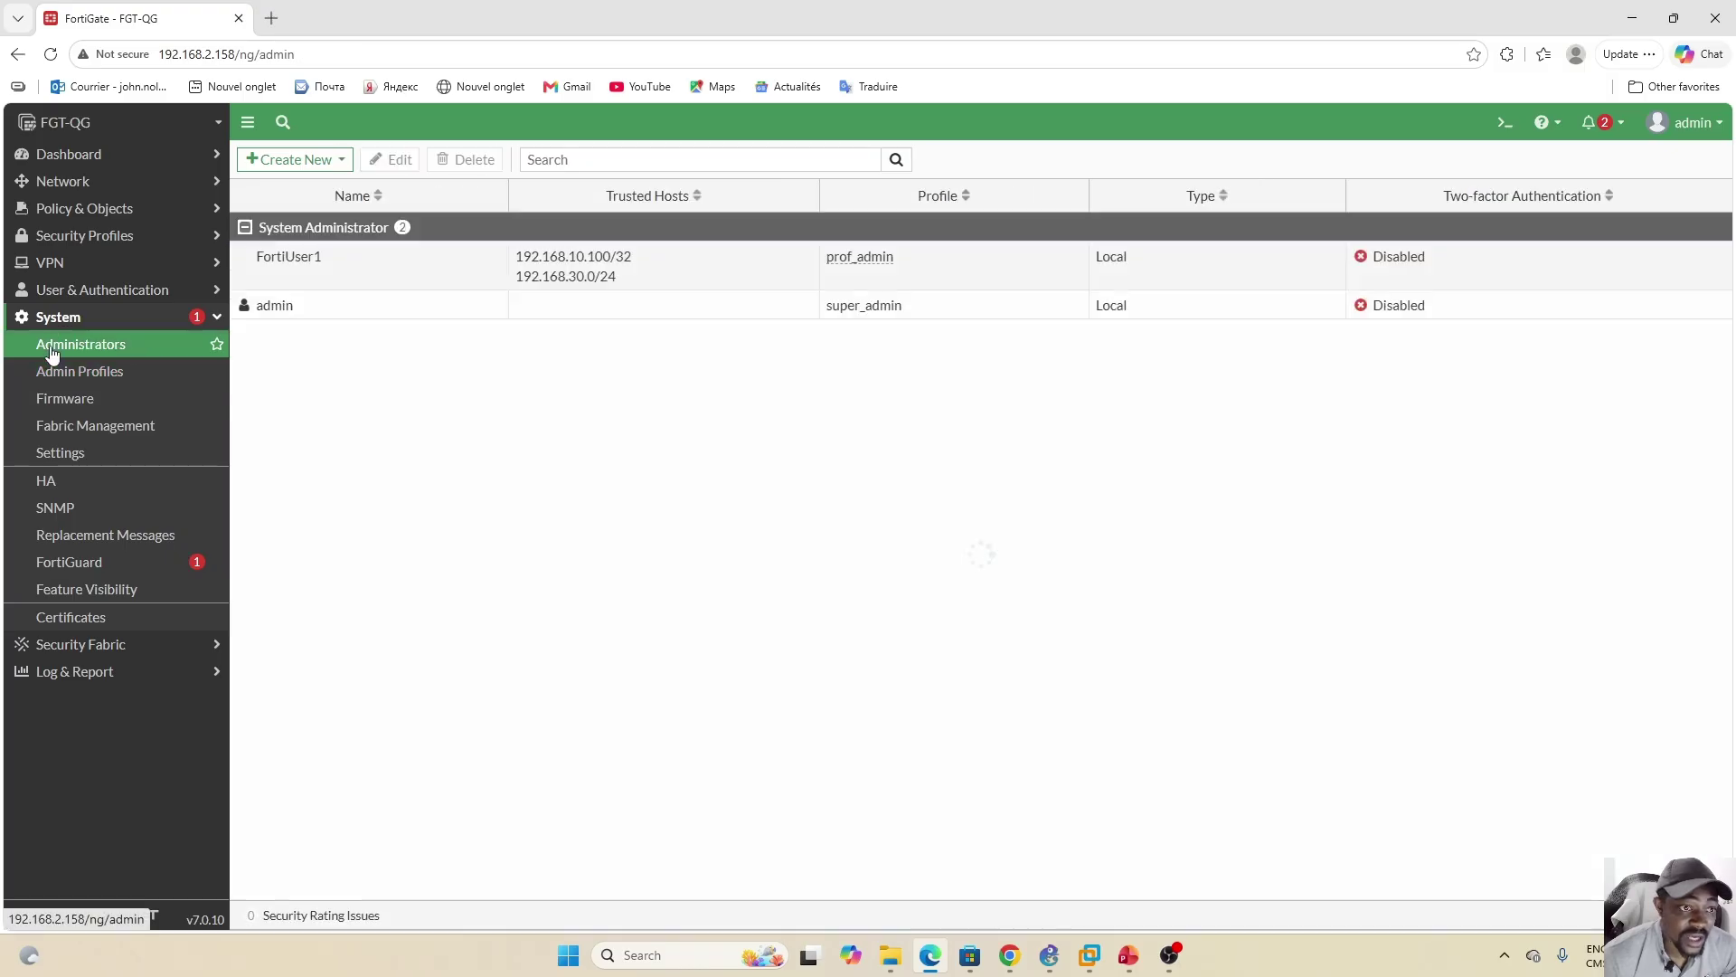
double_click(391, 264)
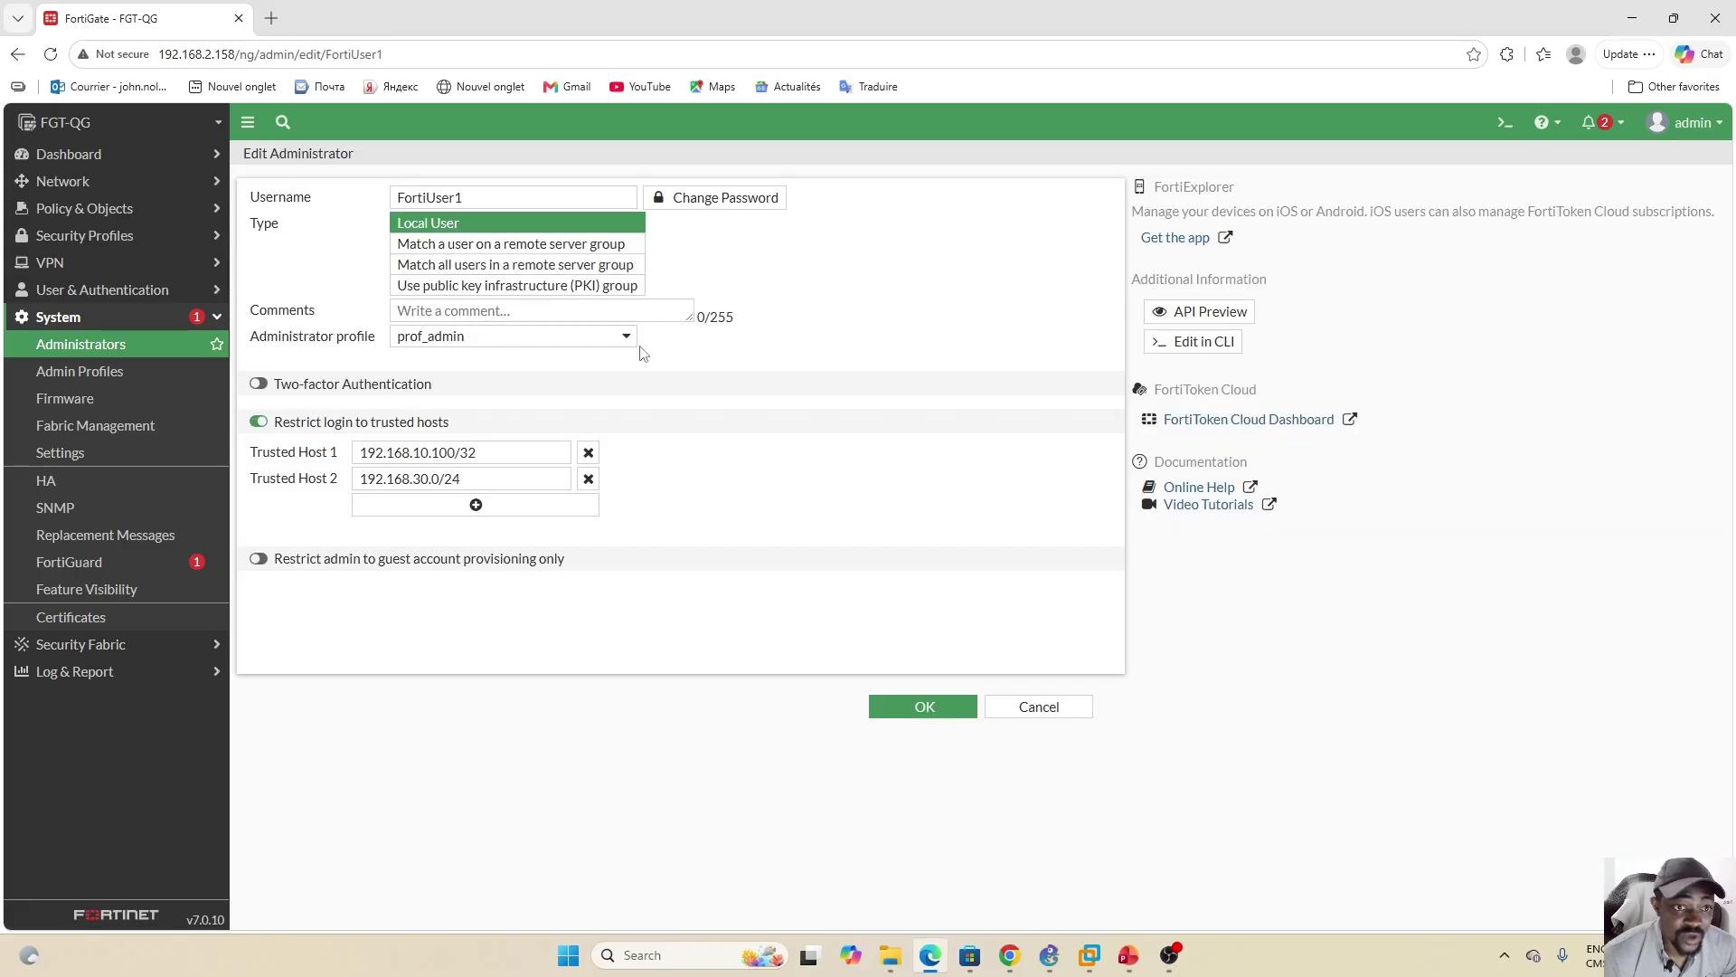
click(626, 337)
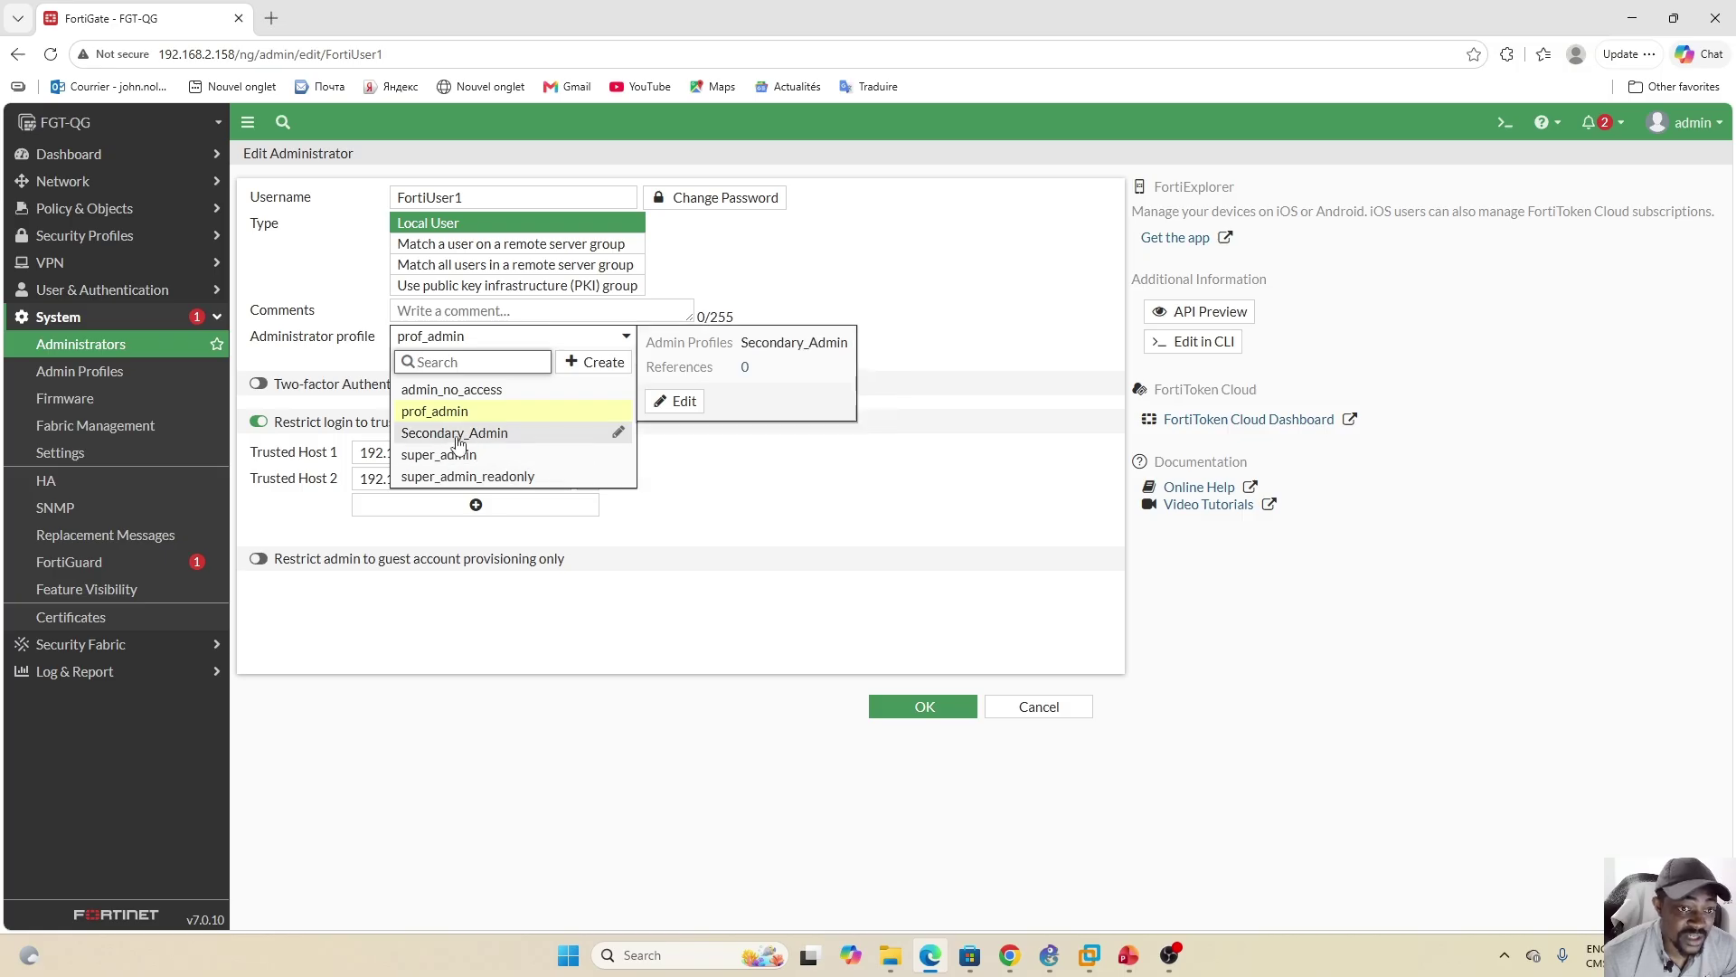
click(489, 434)
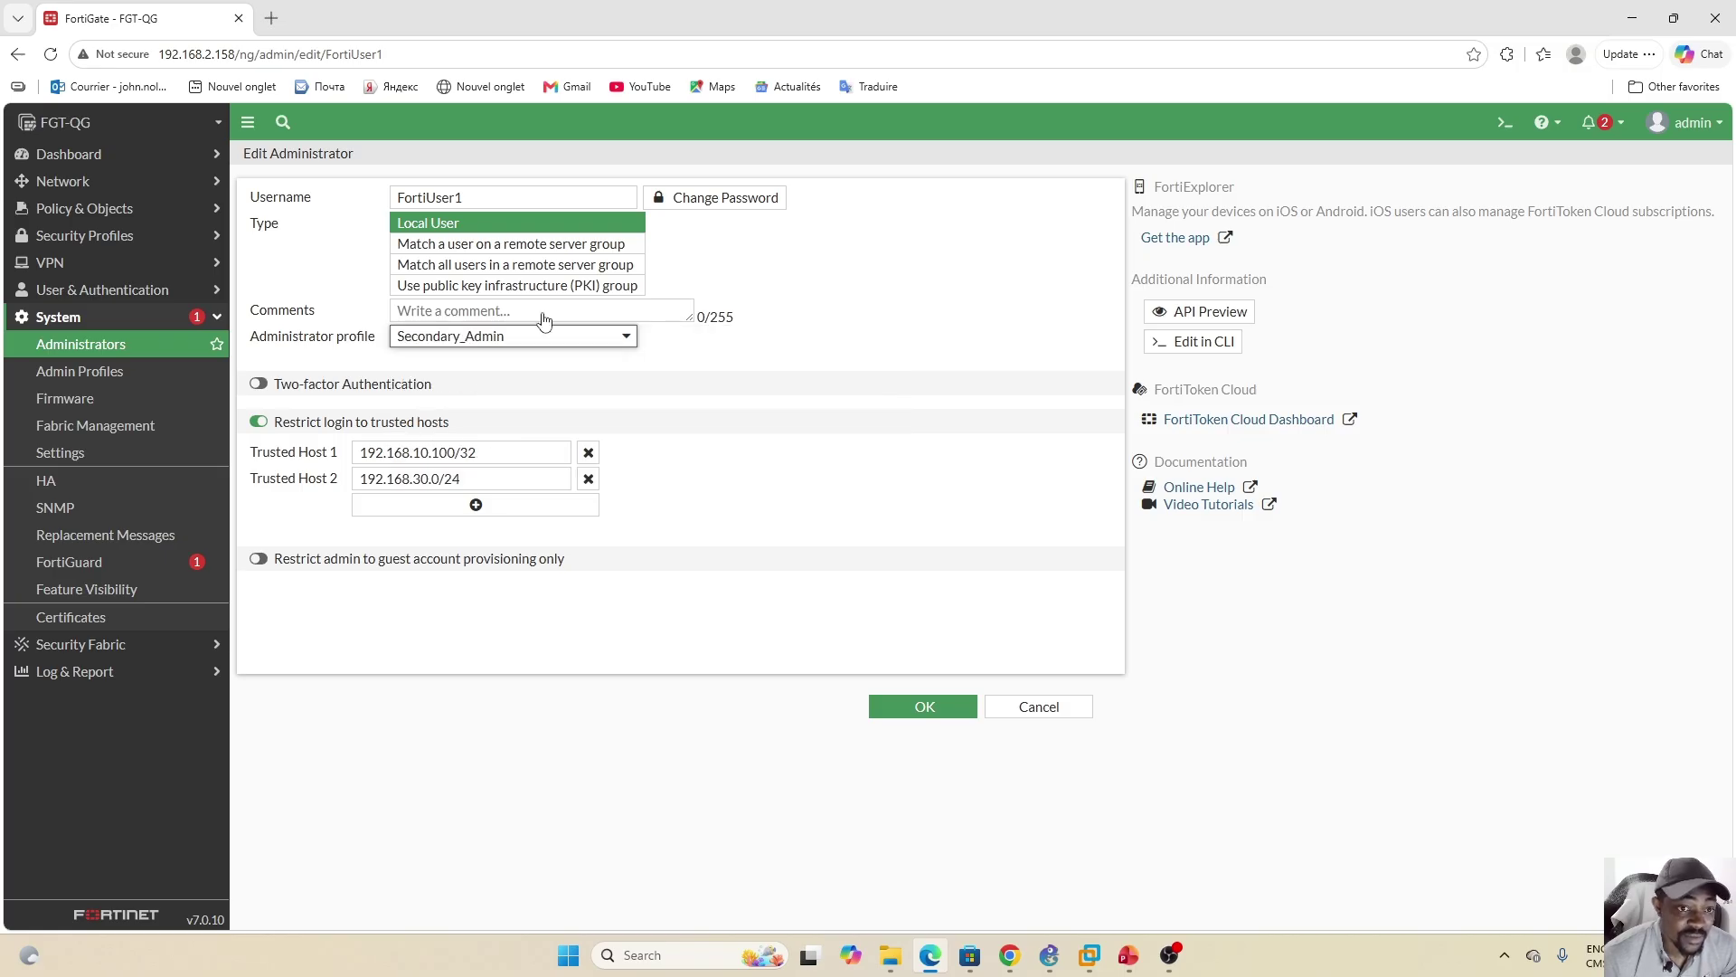
click(923, 707)
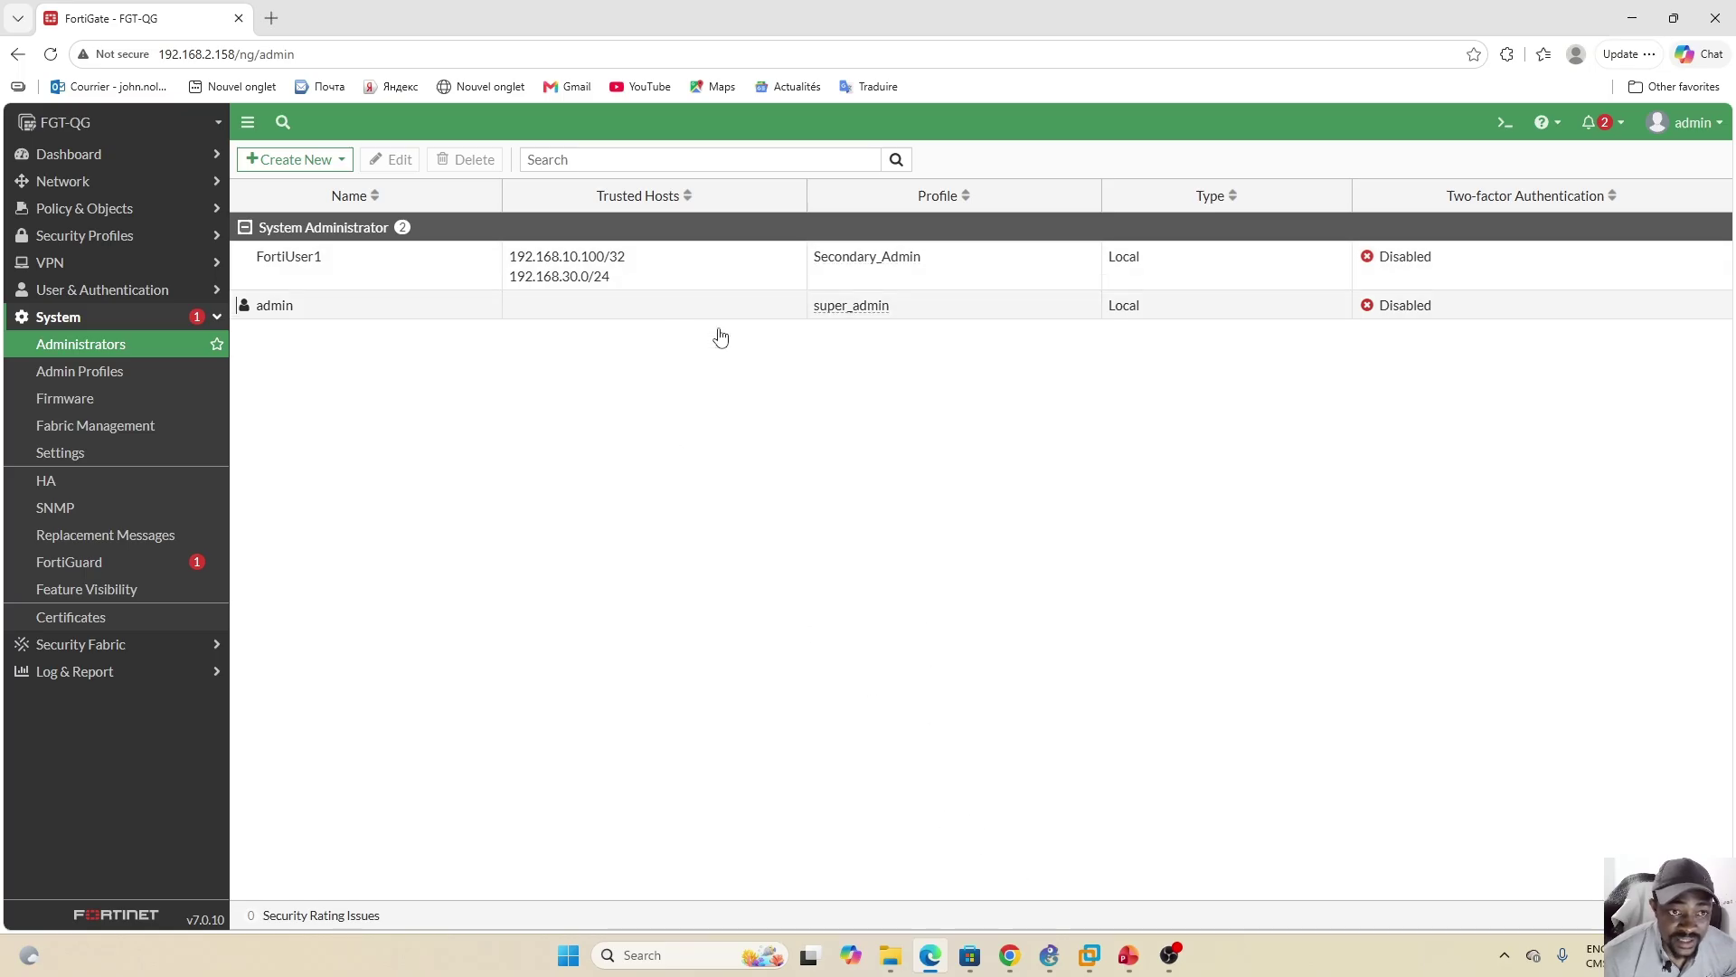
Step: Open PC-1's TightVNC console from GNS3 and launch Mozilla Firefox from Applications
click(1049, 961)
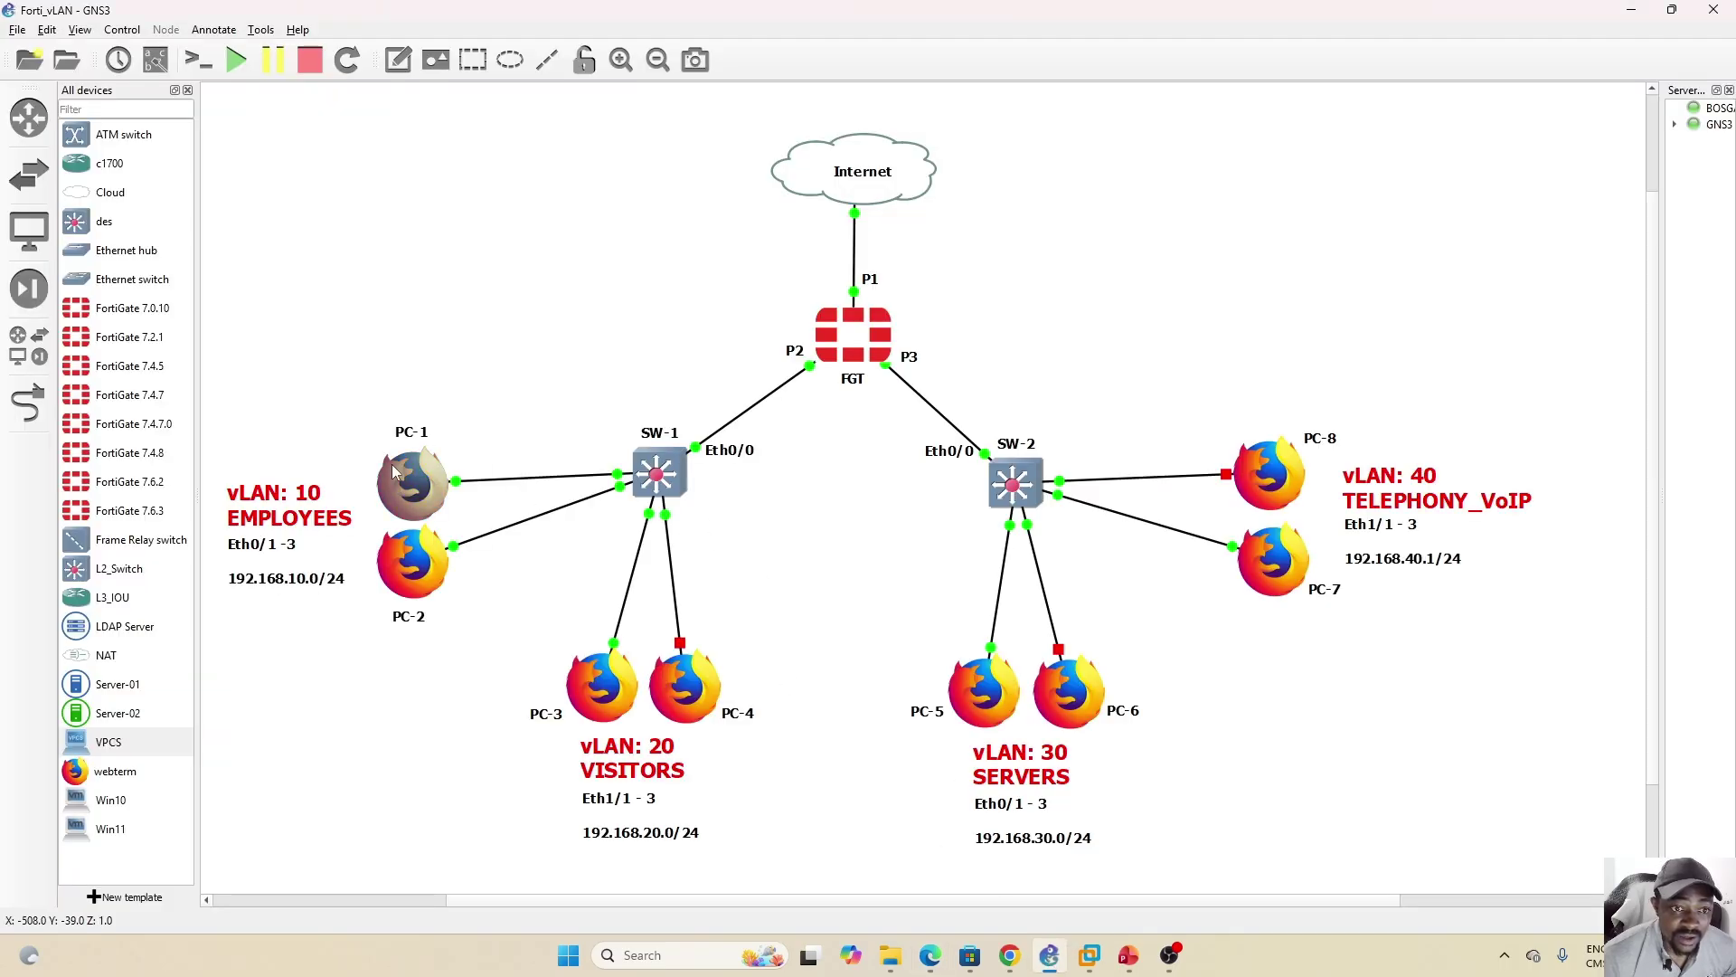
double_click(409, 486)
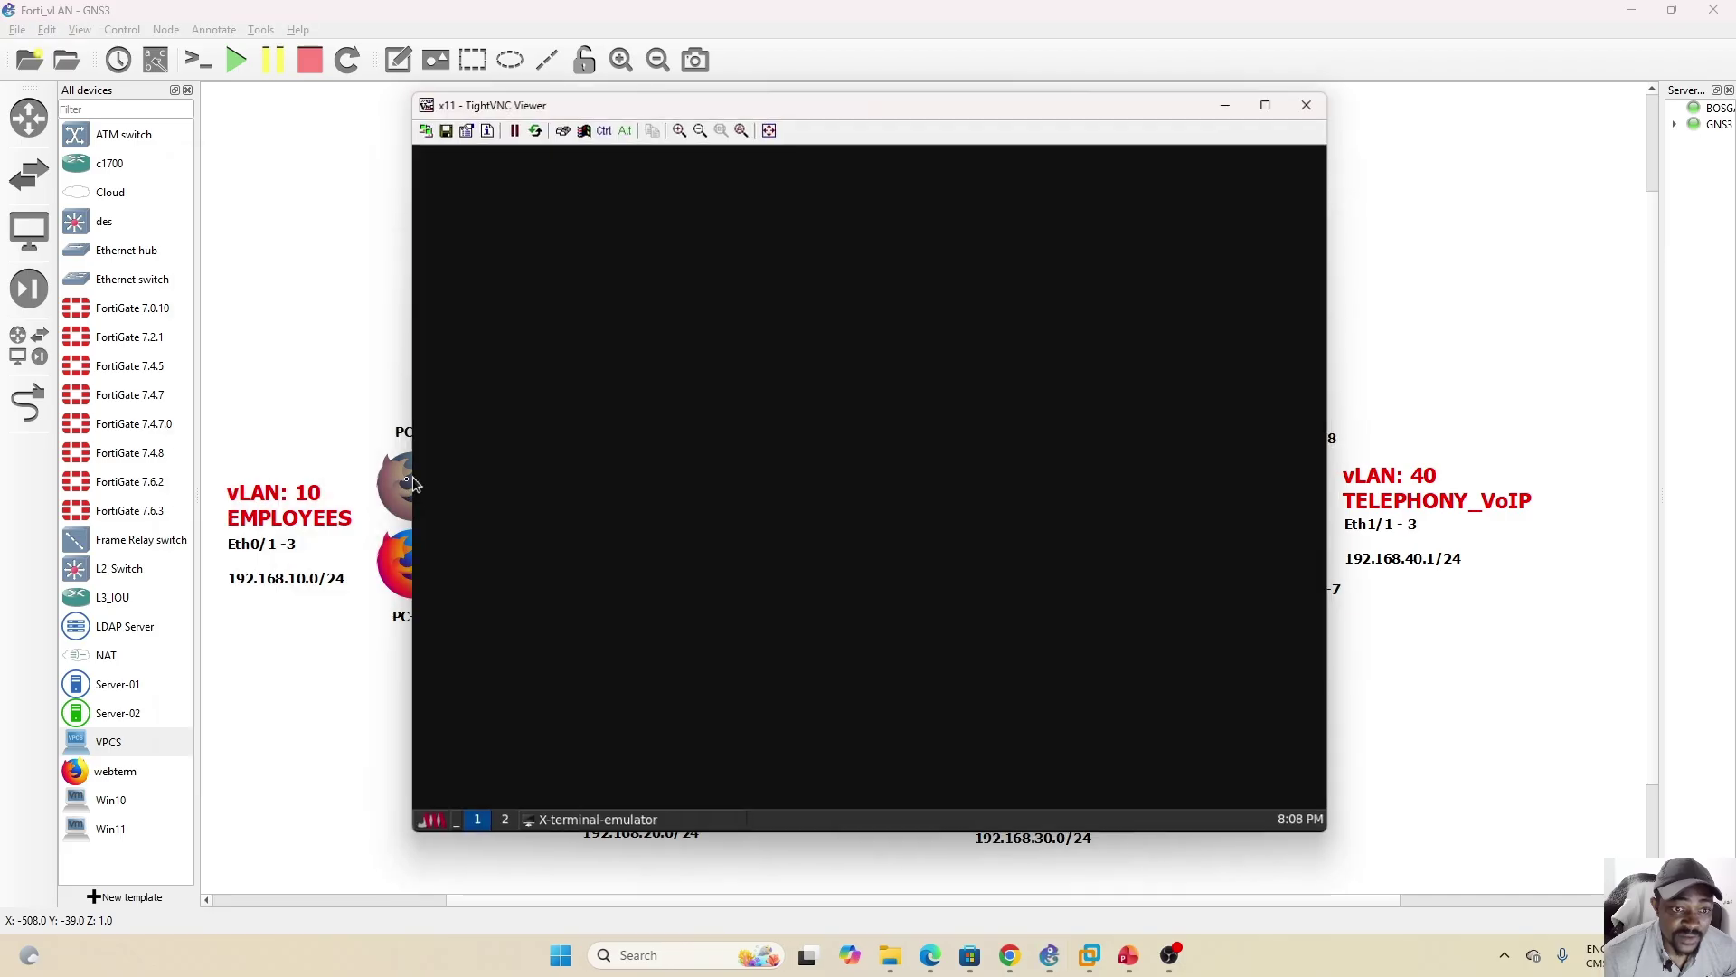
click(438, 821)
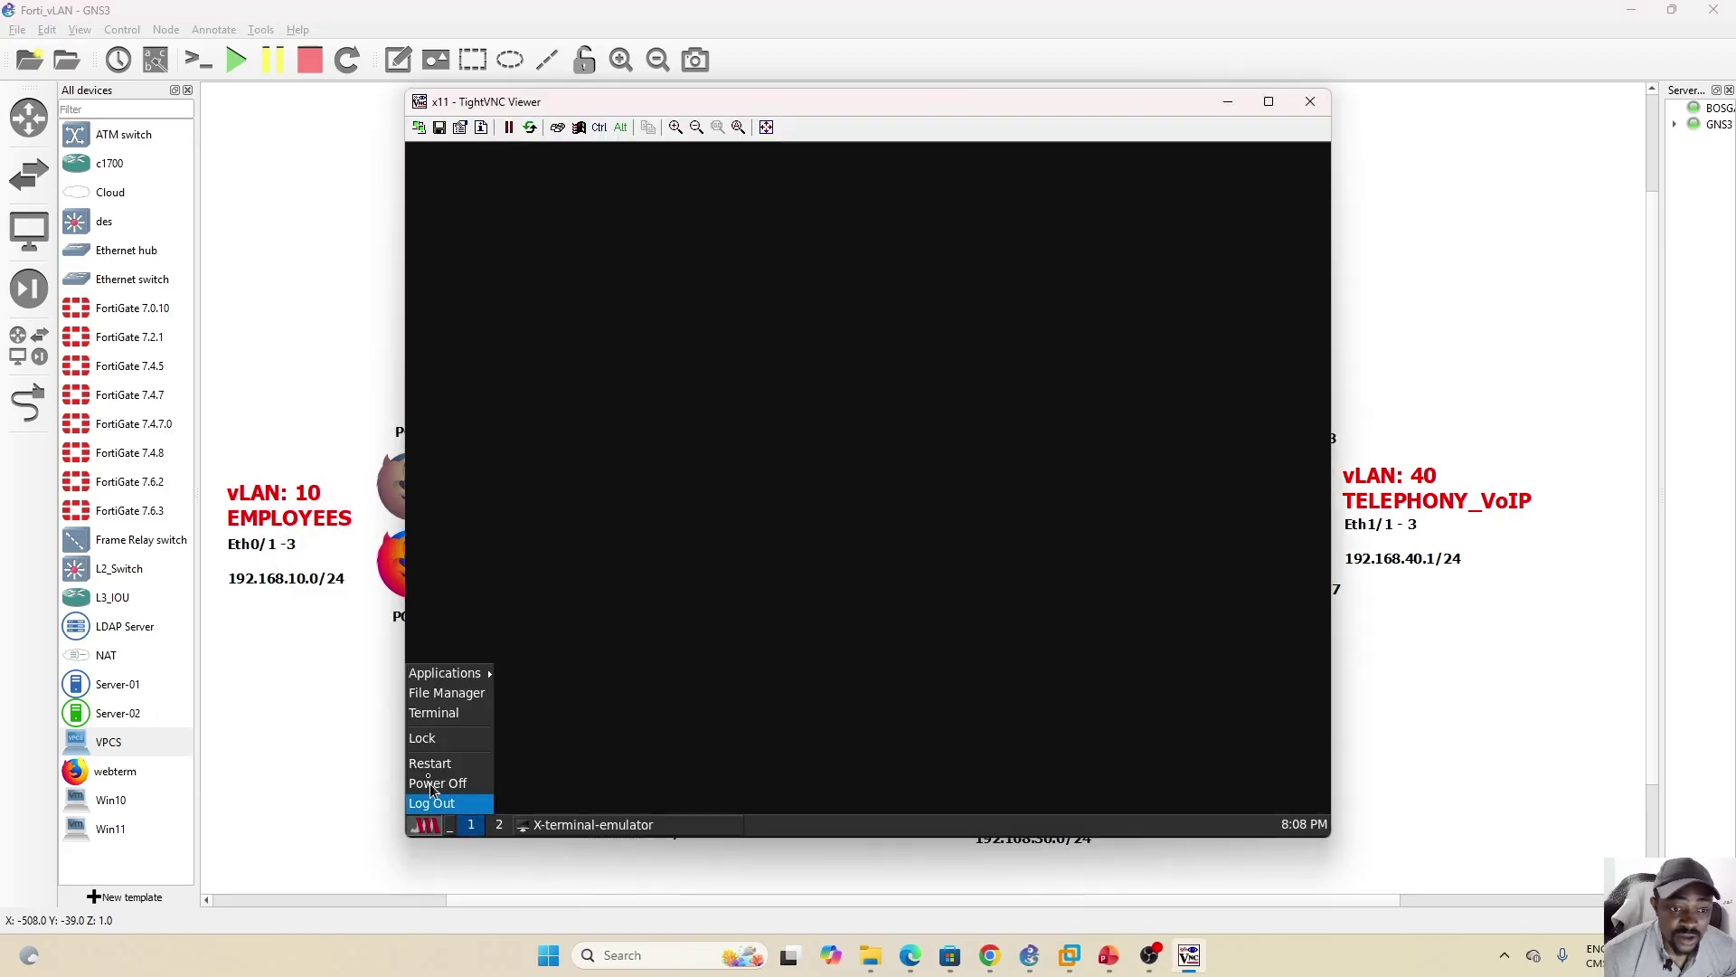
mouse_move(447, 673)
click(553, 674)
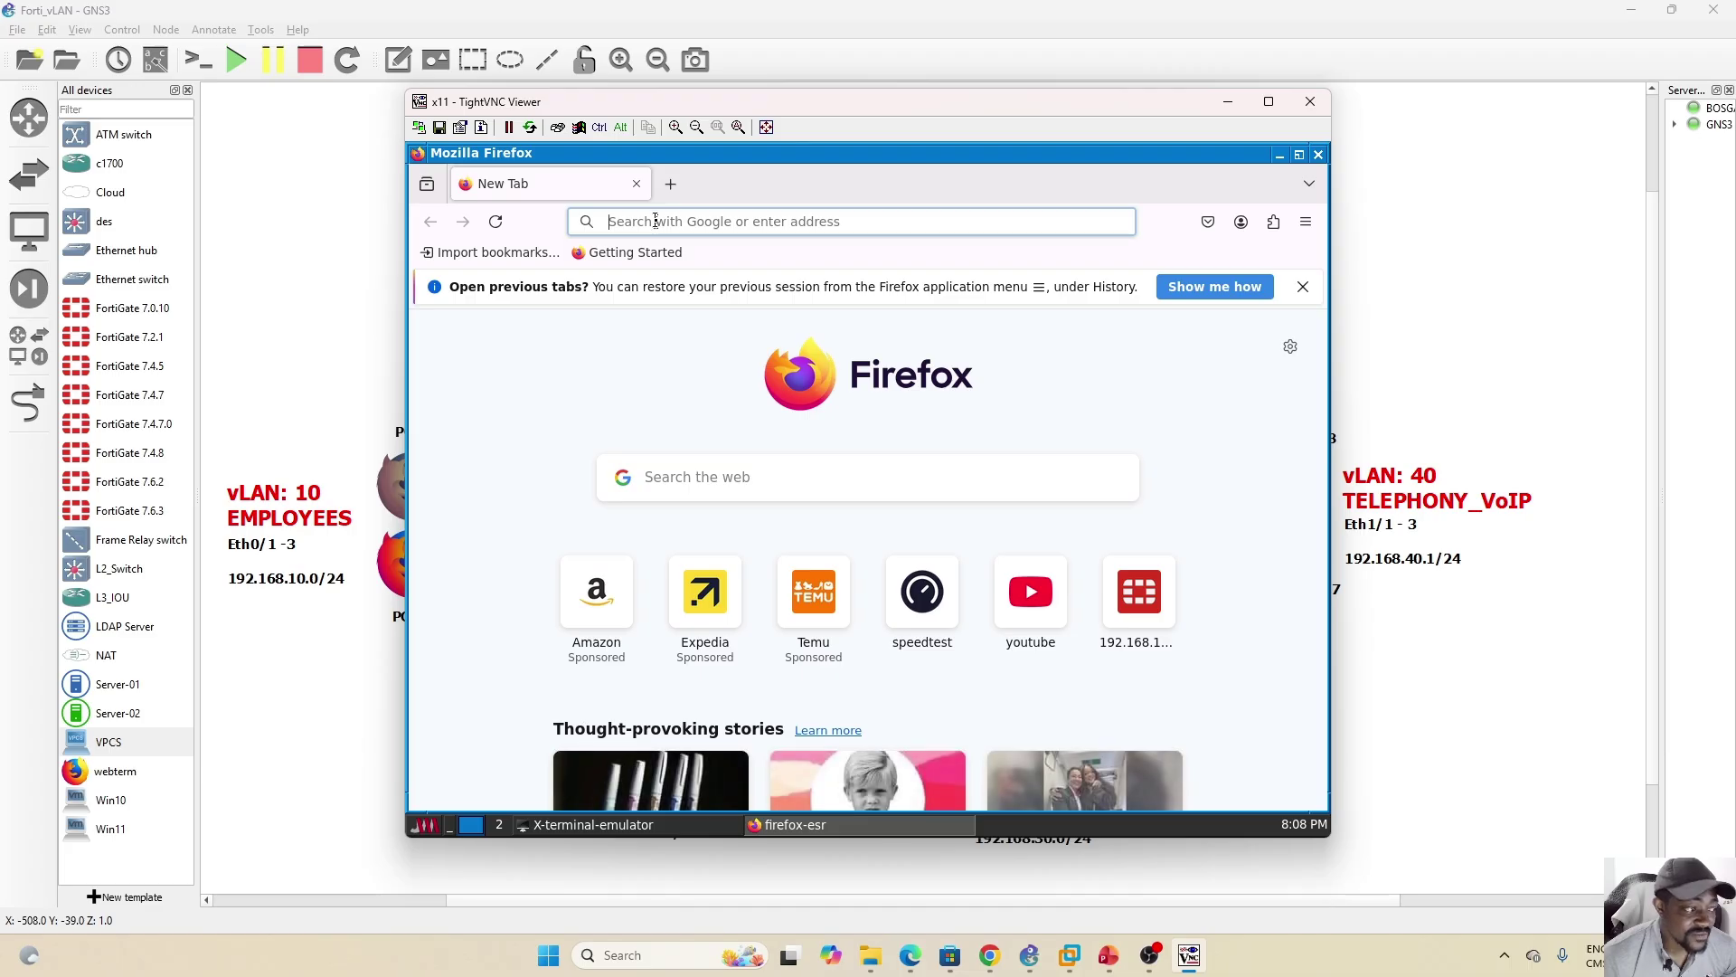
Step: Load the FortiGate login page at 192.168.10.1 in PC-1's Firefox
click(656, 223)
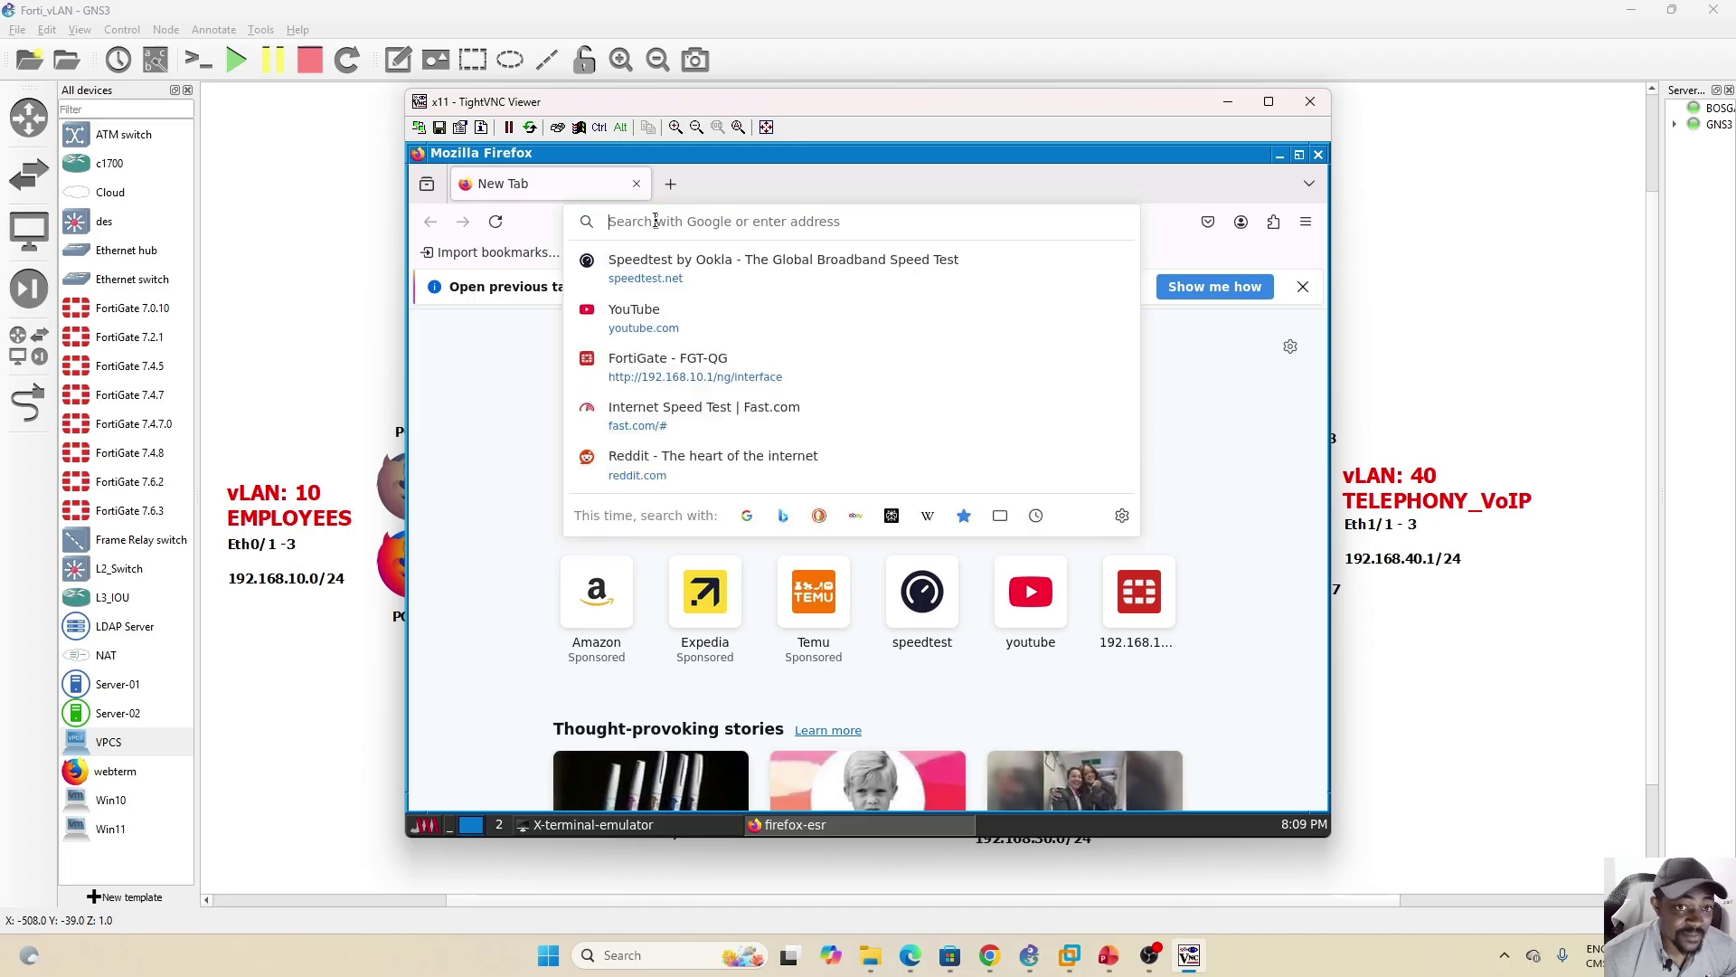
text(192)
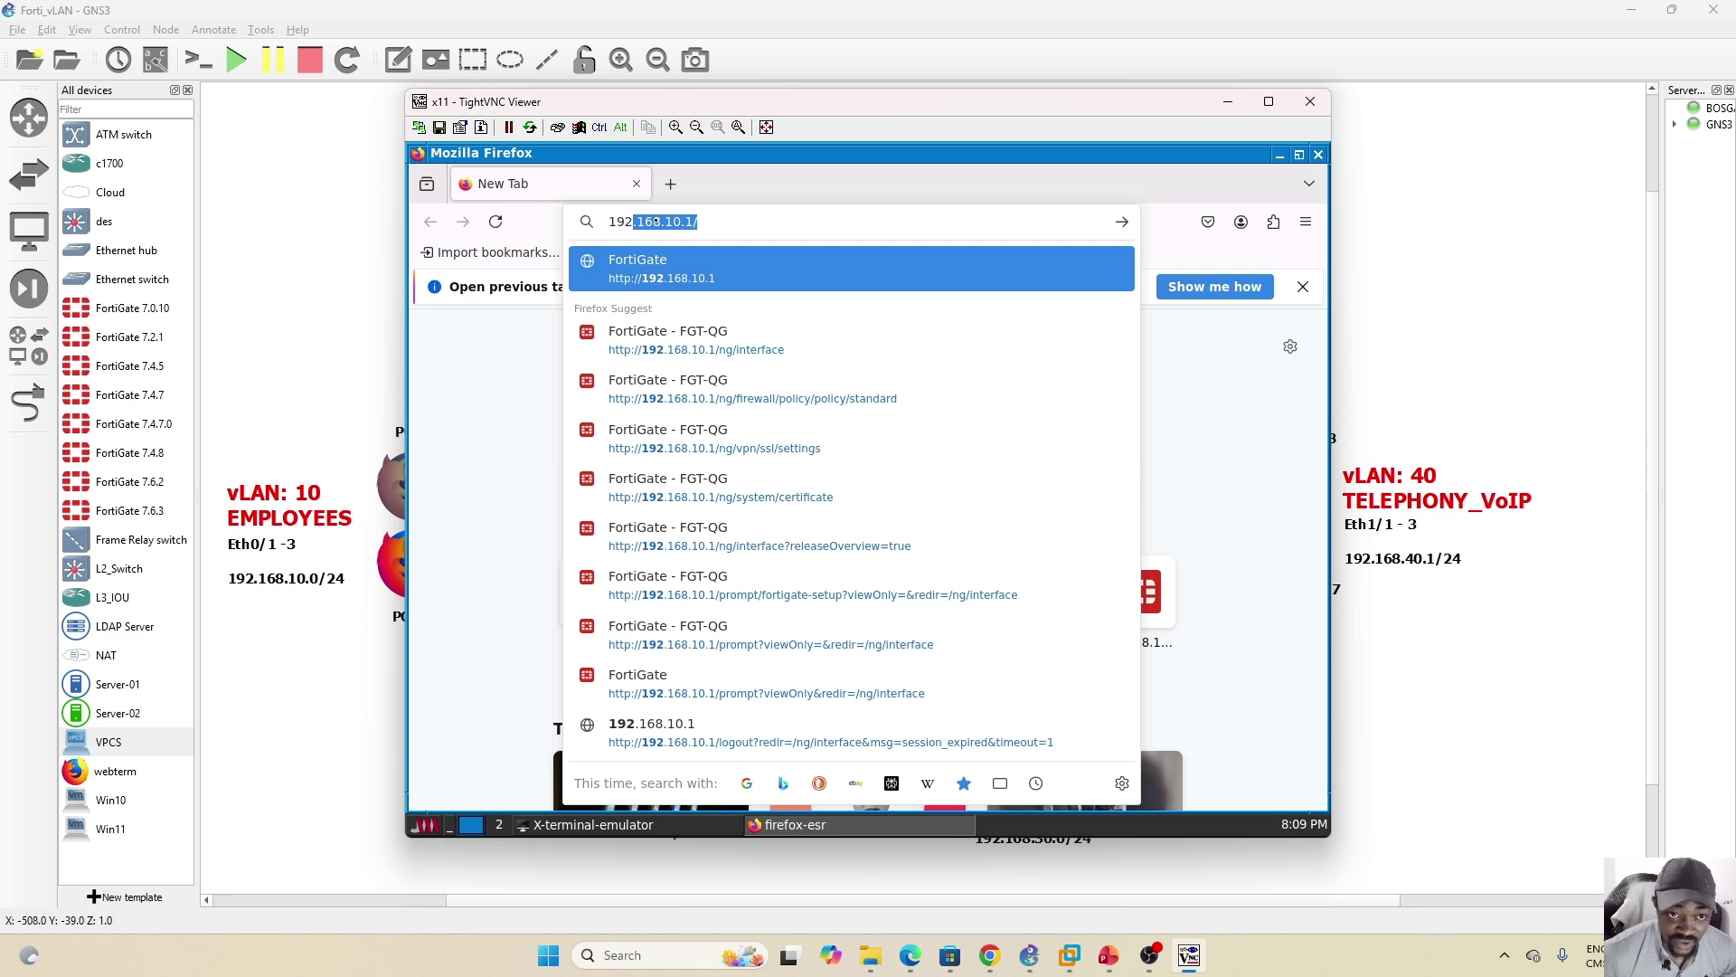
text(.168.10.)
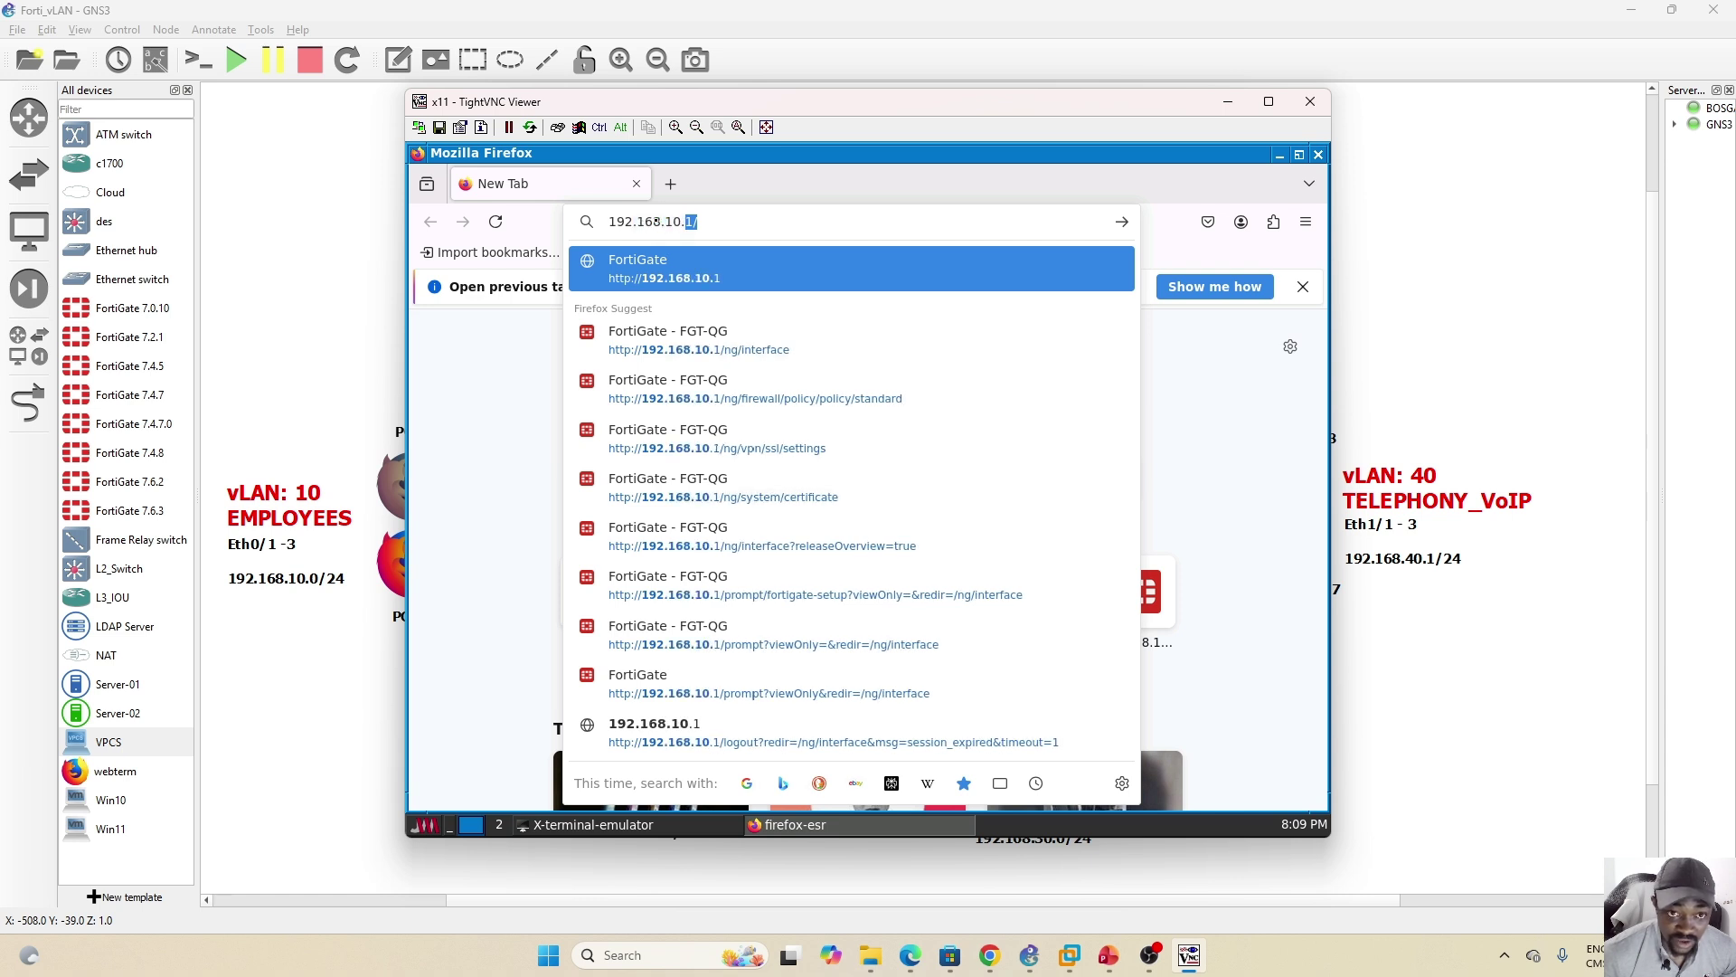
text(1)
key(Return)
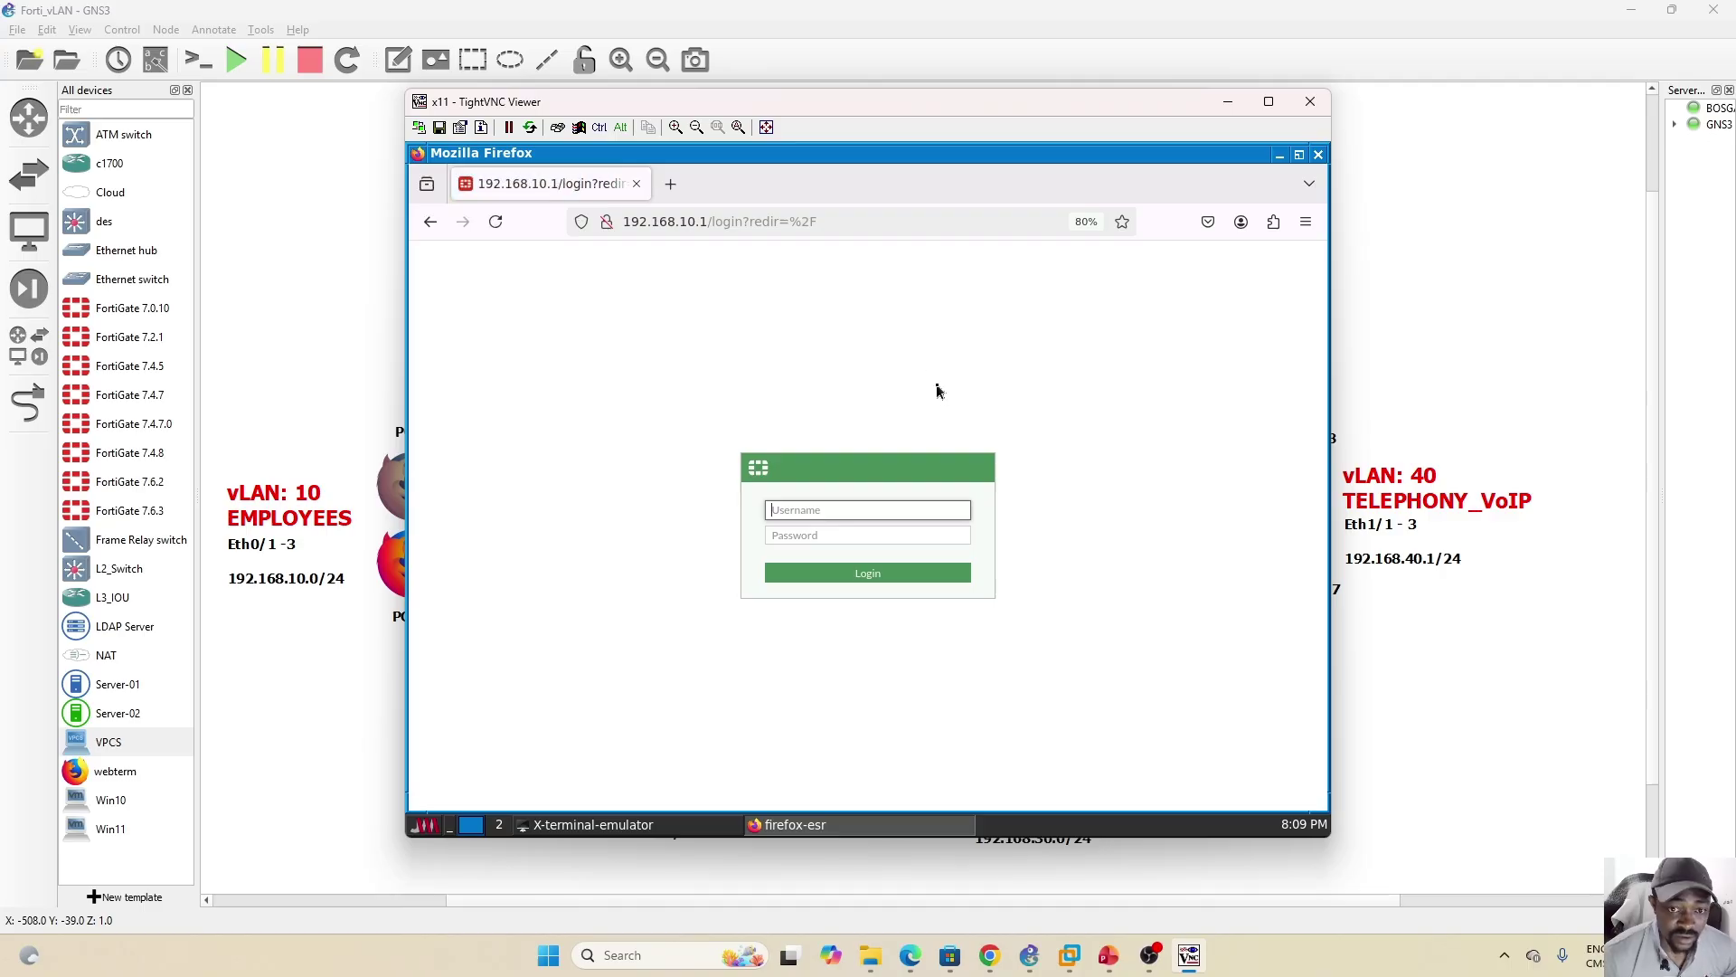
click(337, 531)
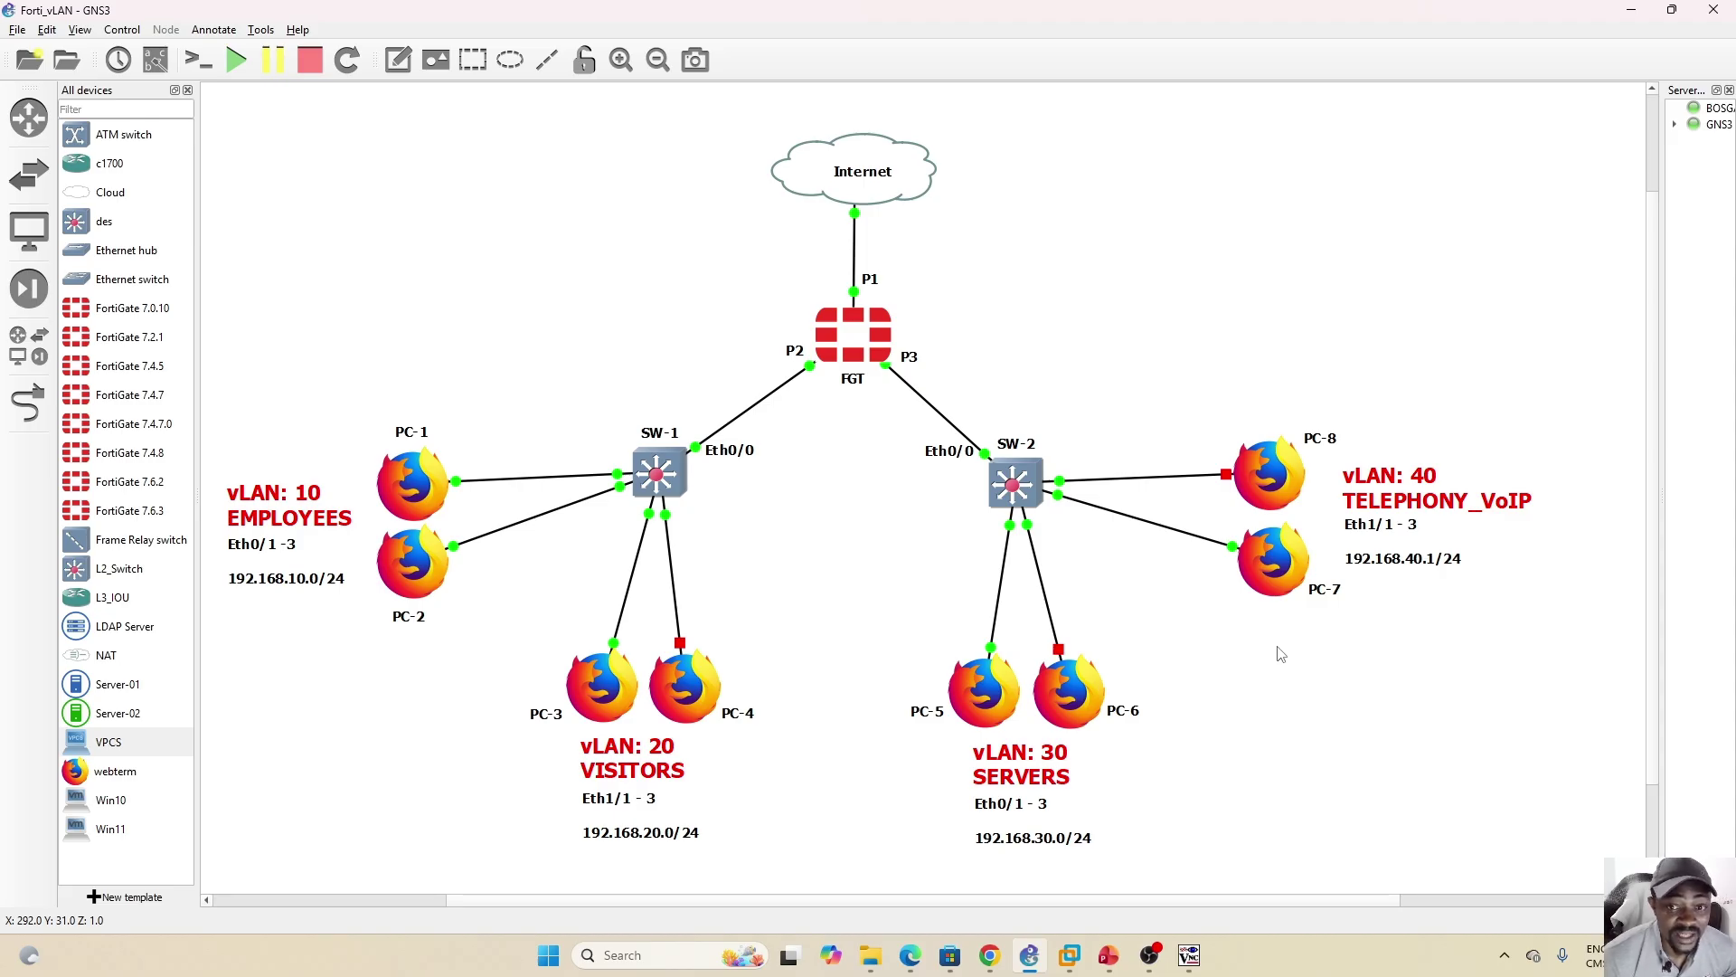
click(1189, 955)
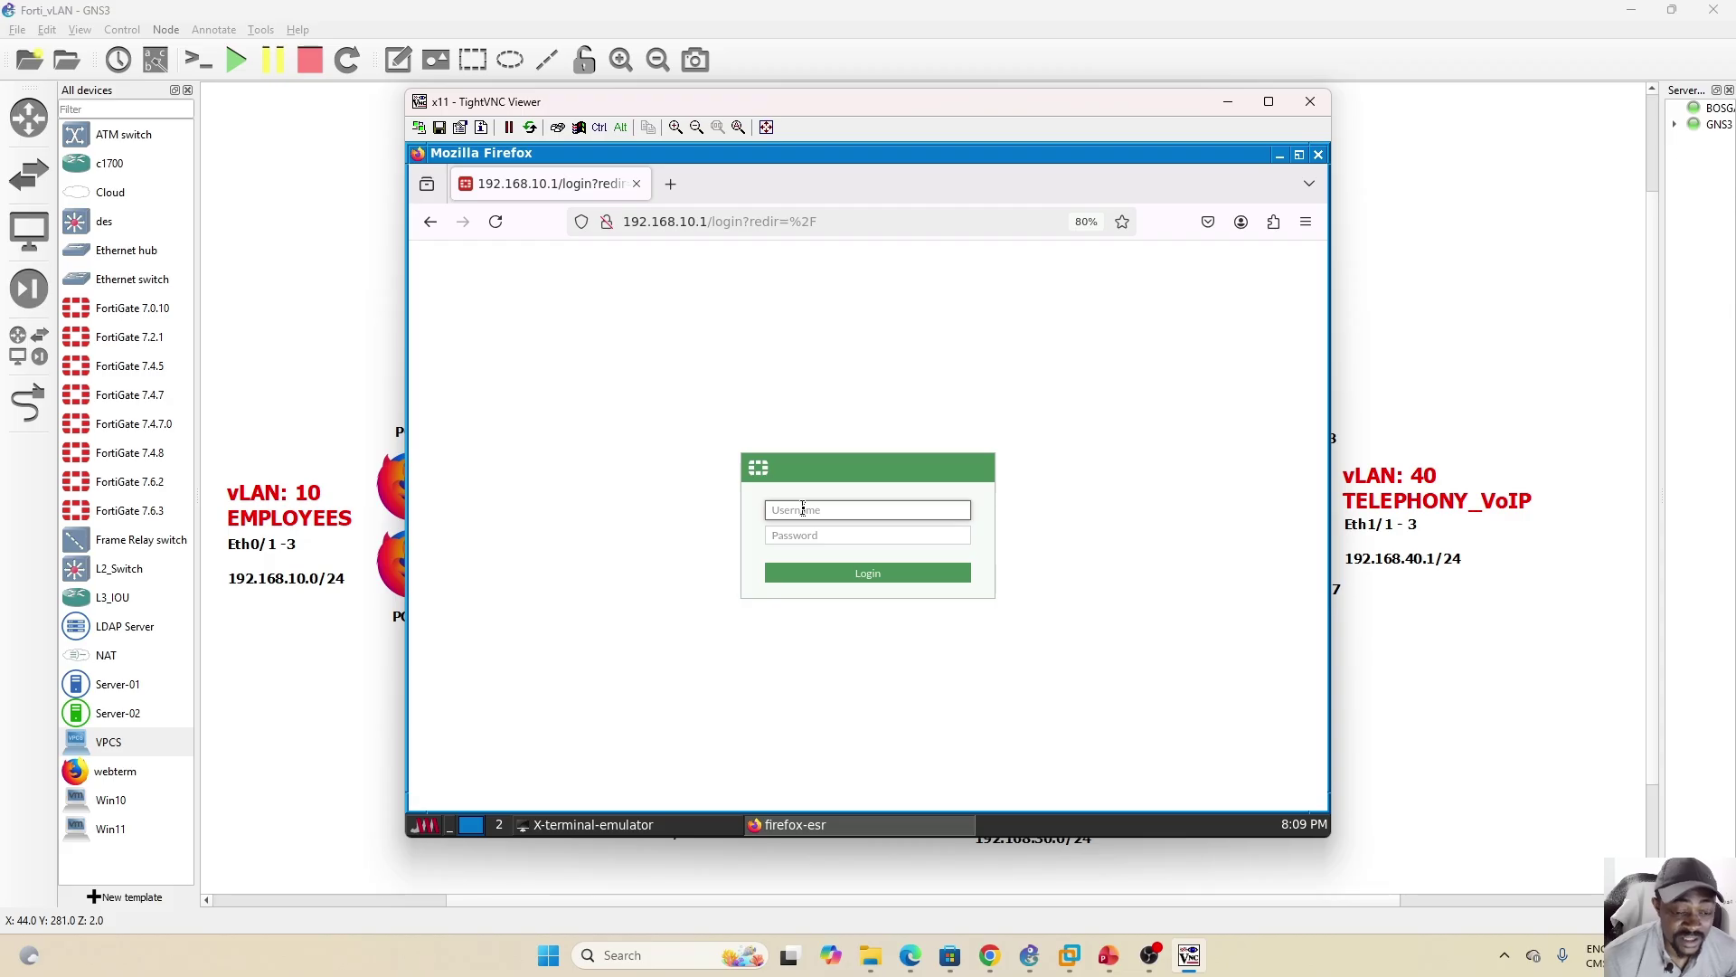
Step: Log in as FortiUser1 with the account's password
key(Caps_Lock)
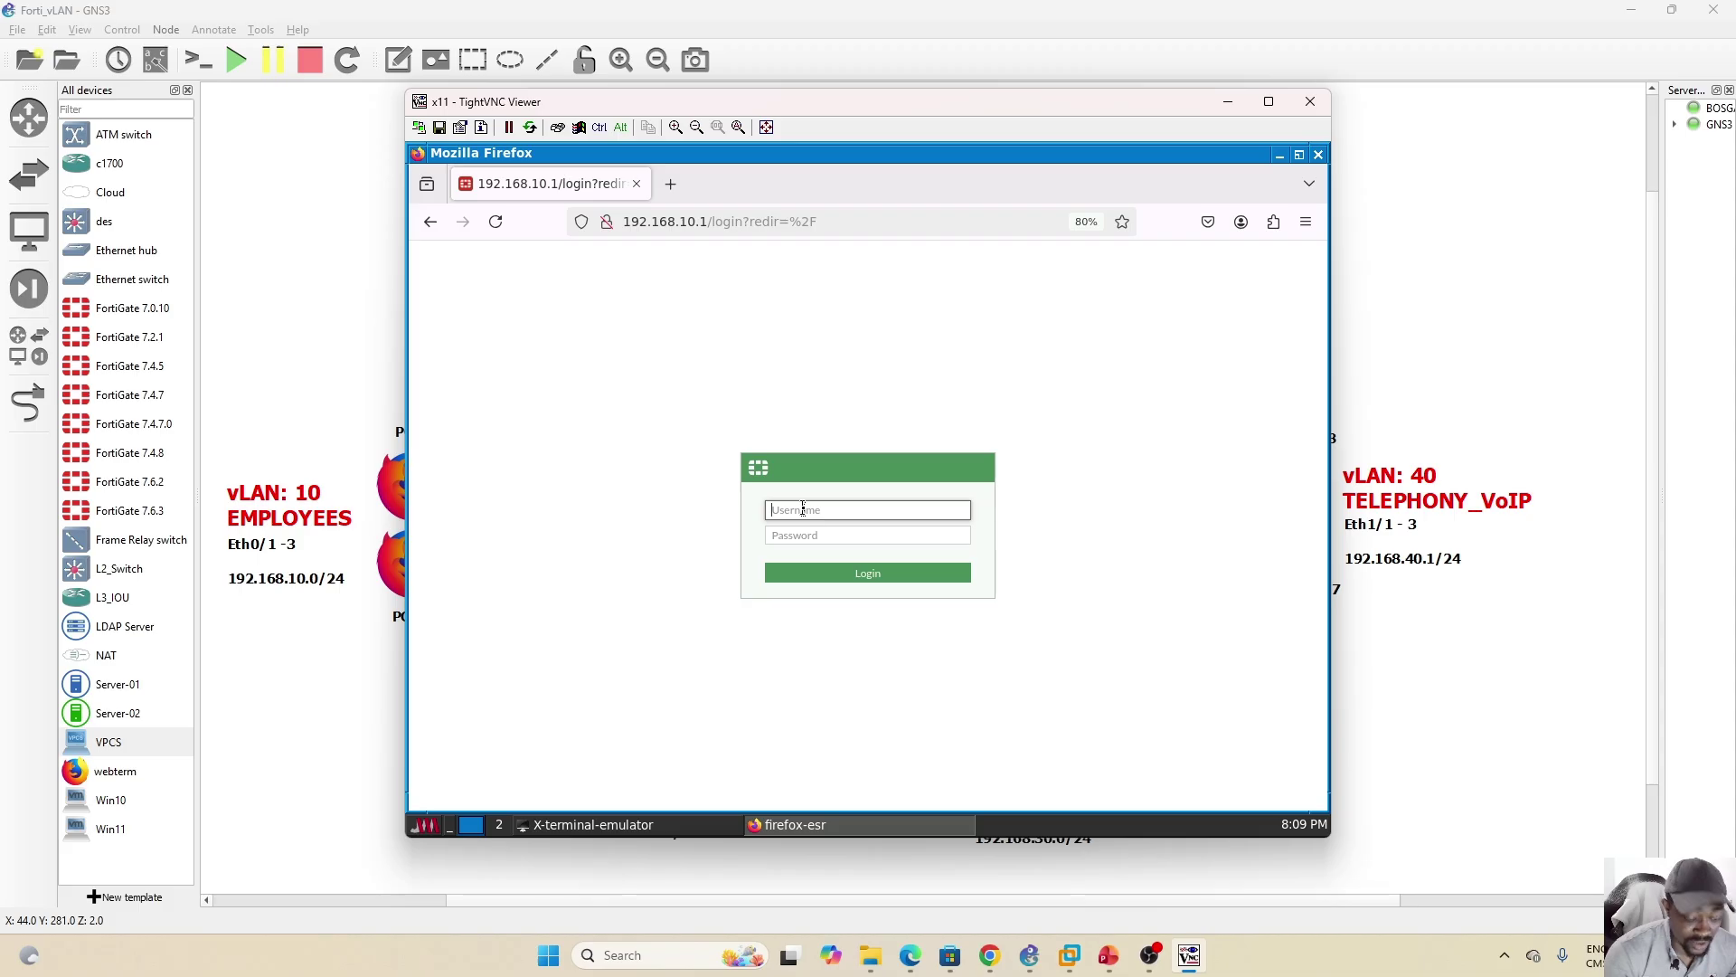
text(F)
key(Caps_Lock)
text(ortiUser1)
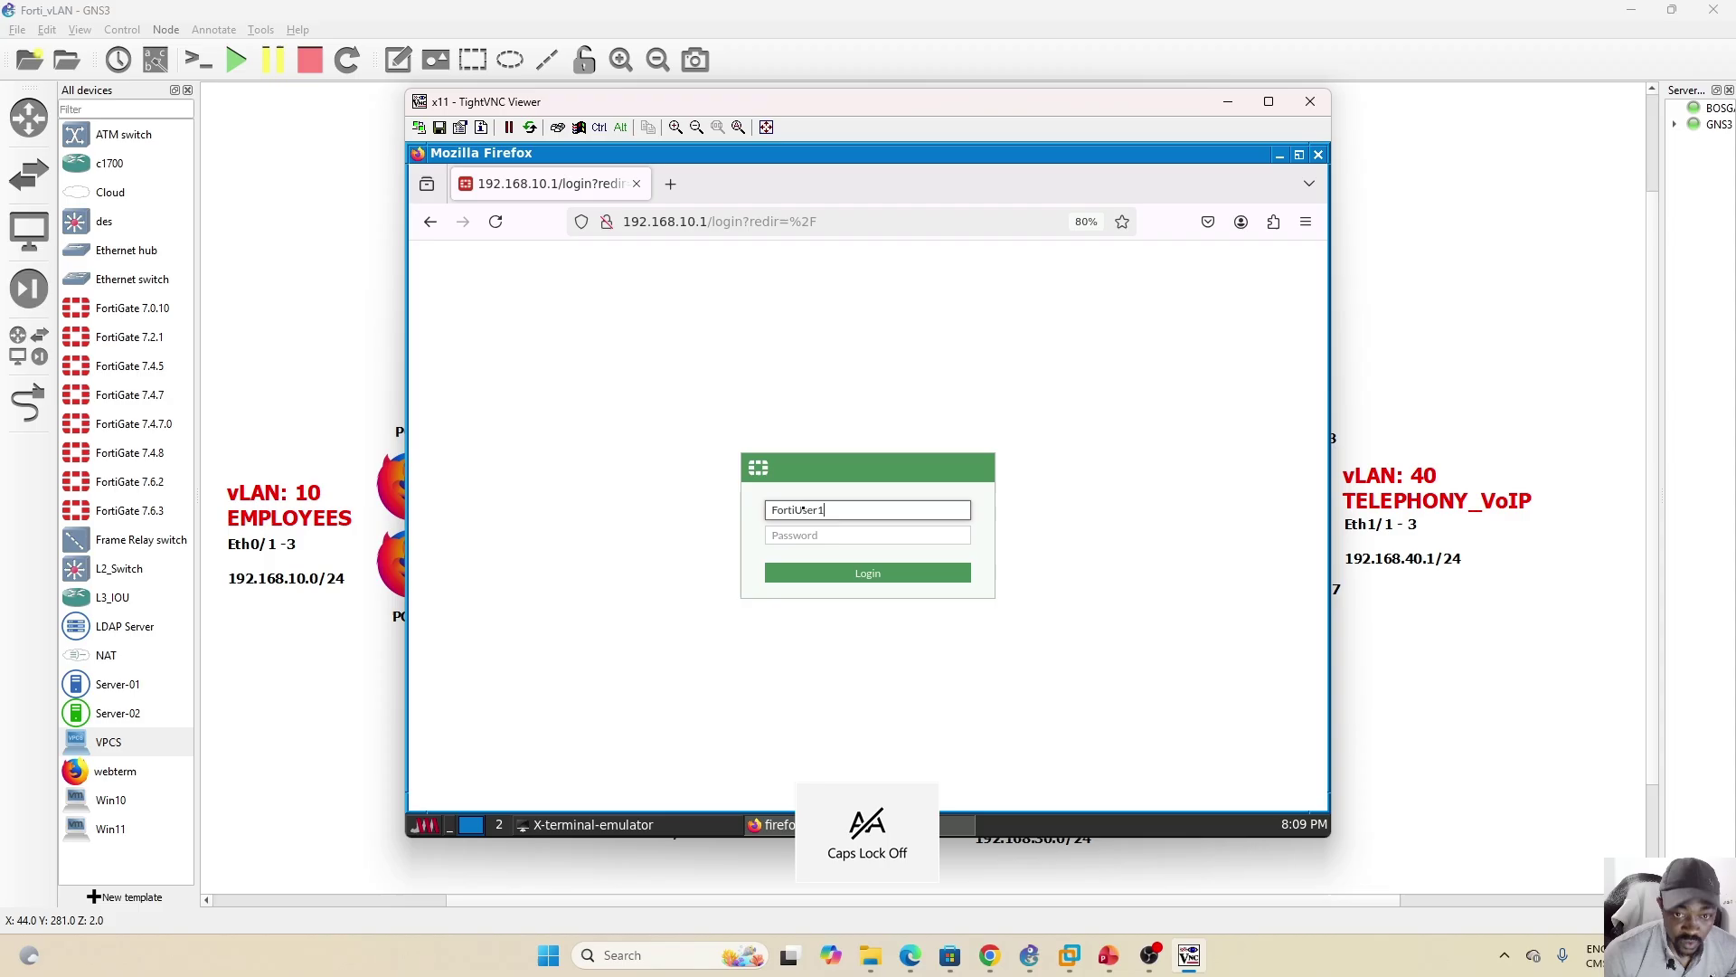
key(Tab)
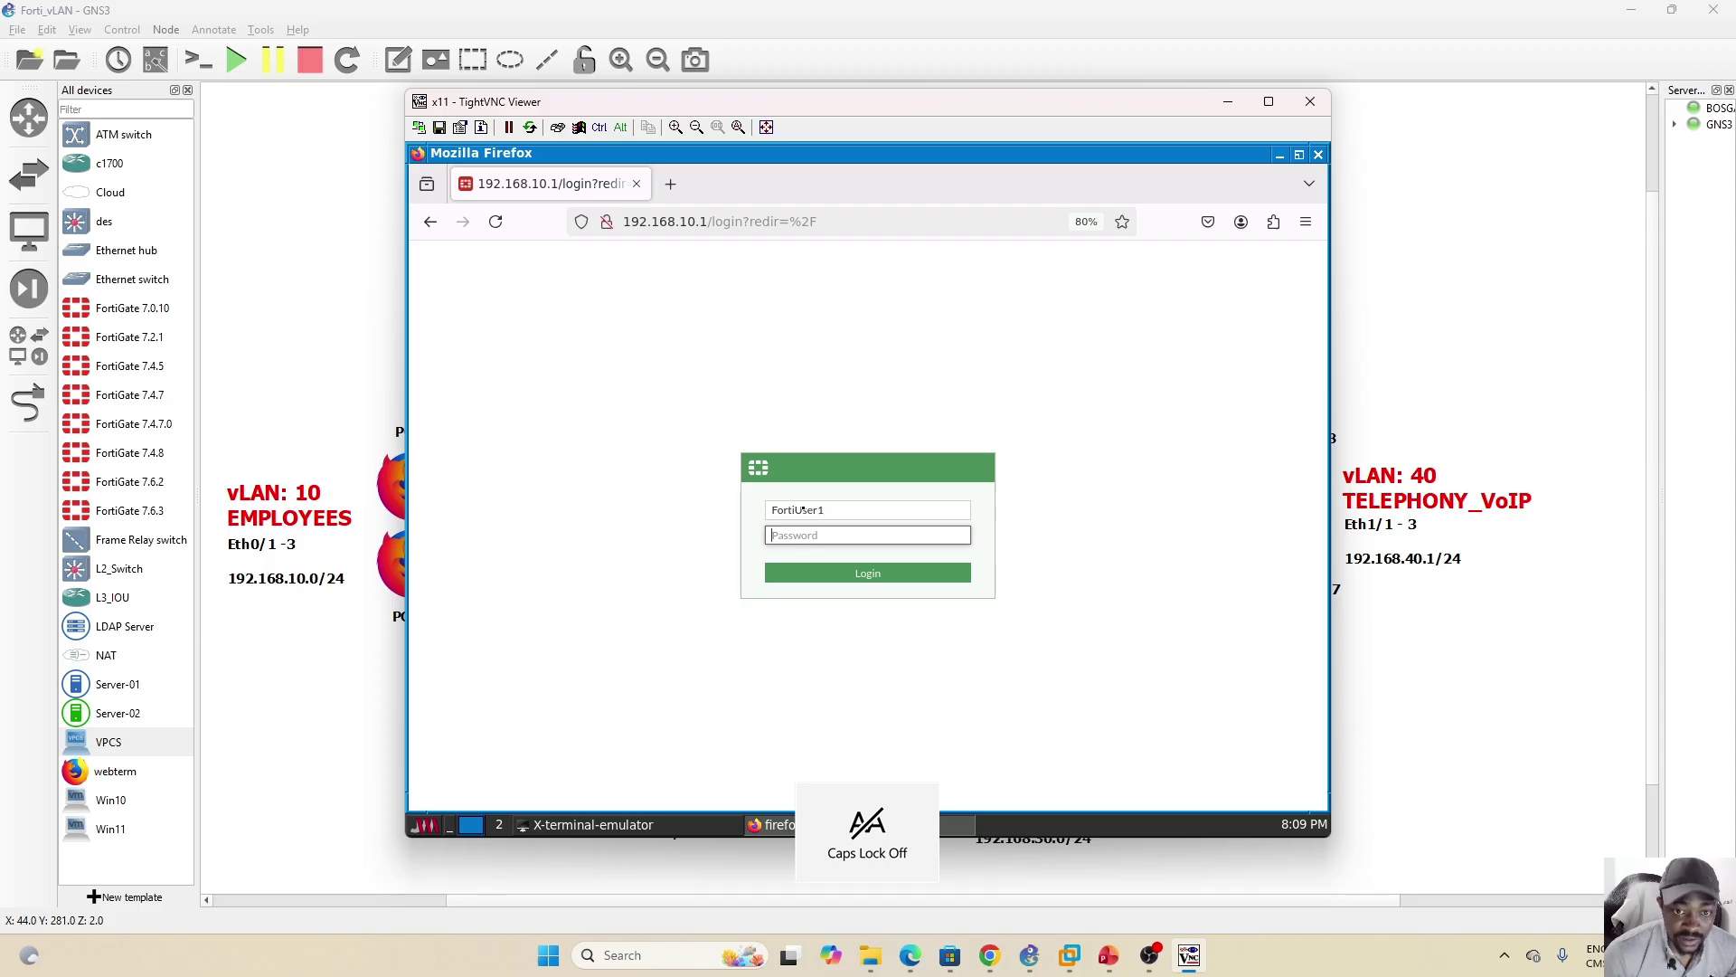
text(123)
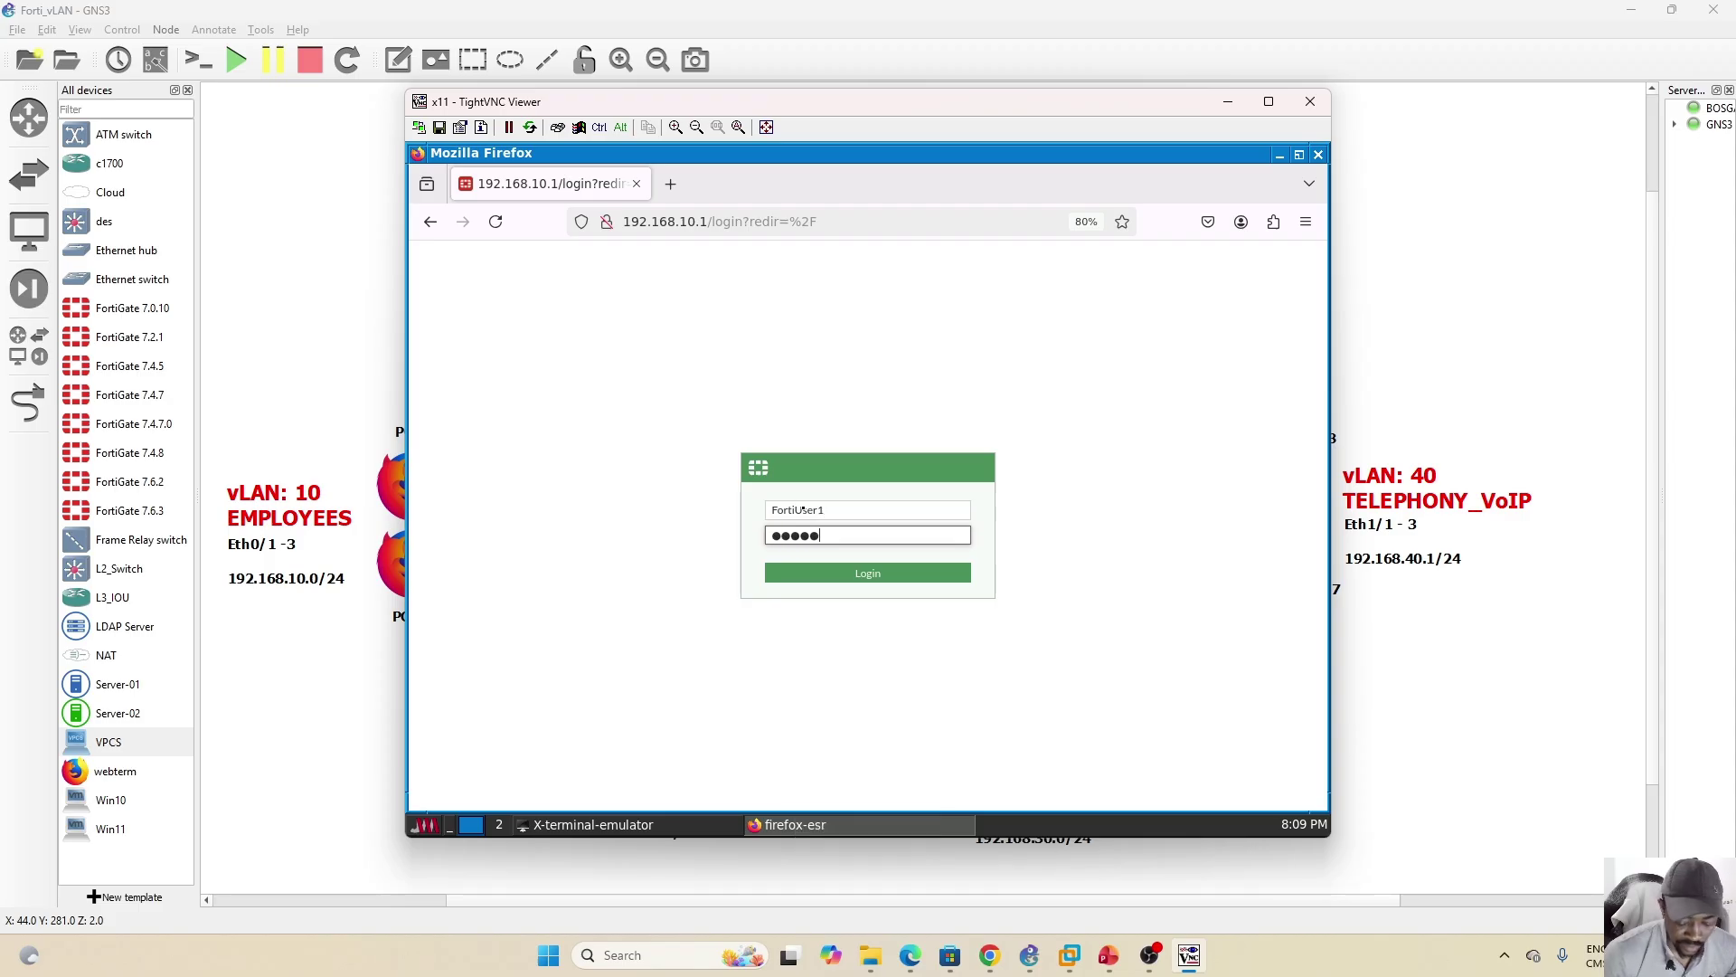
key(Return)
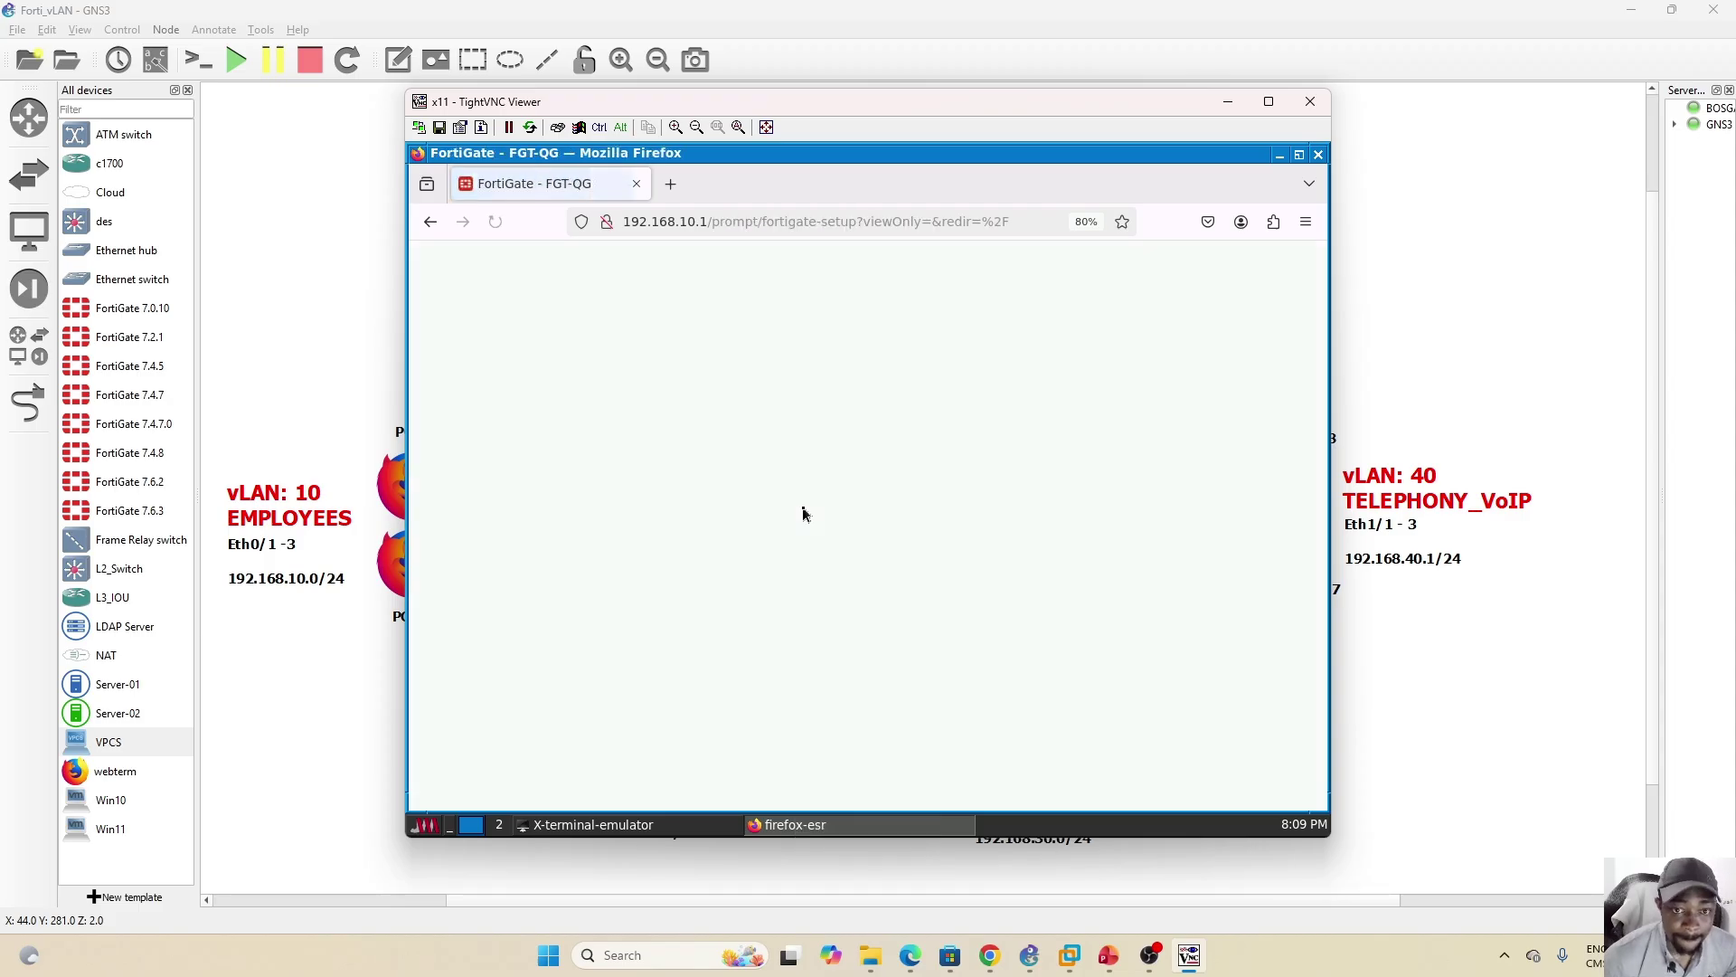
Step: Postpone the FortiGate setup prompt and permanently dismiss the what's-new dialog
click(910, 589)
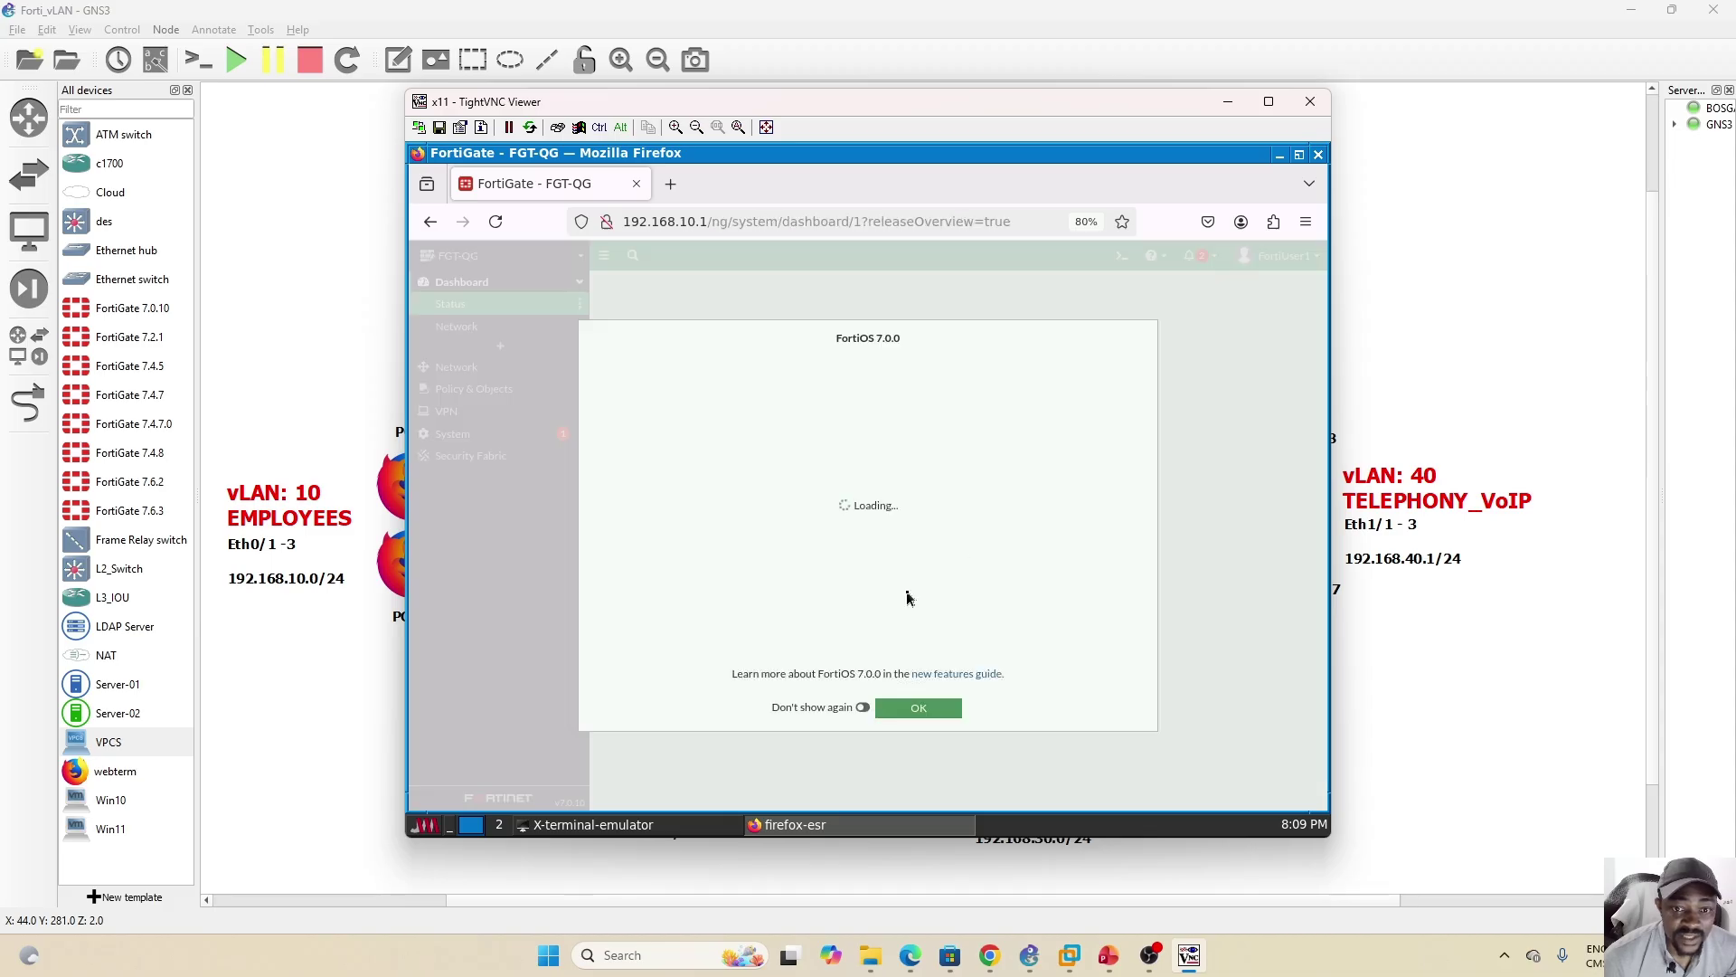
click(675, 127)
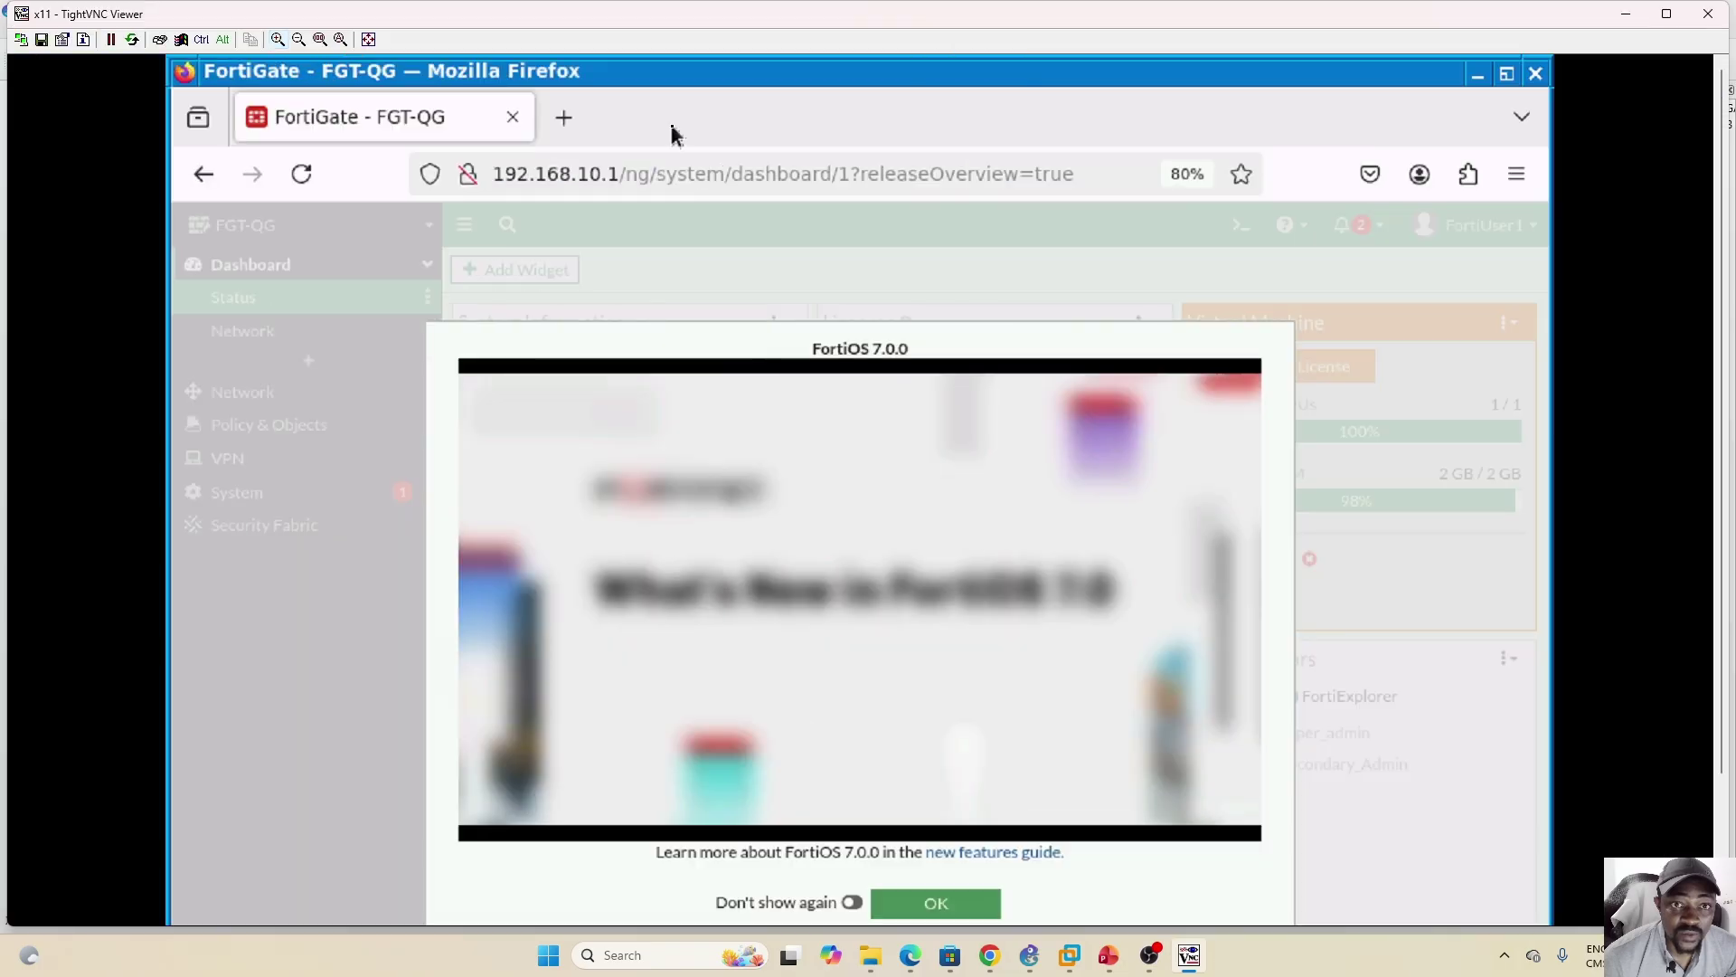
click(852, 901)
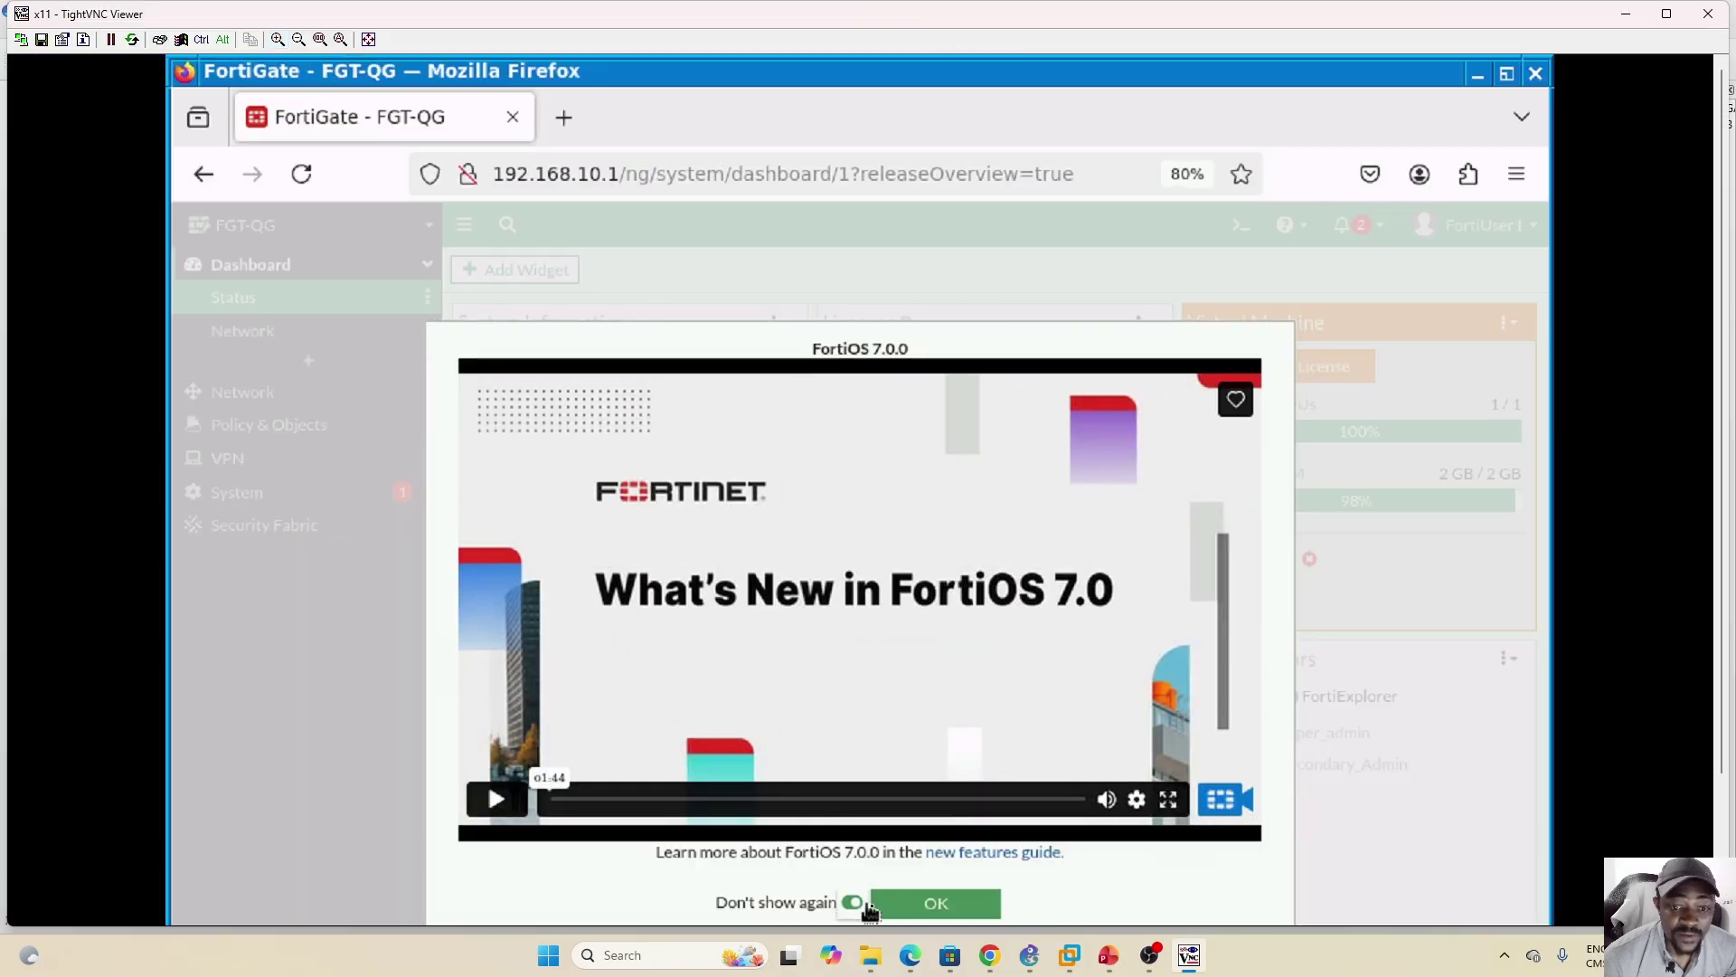
click(936, 903)
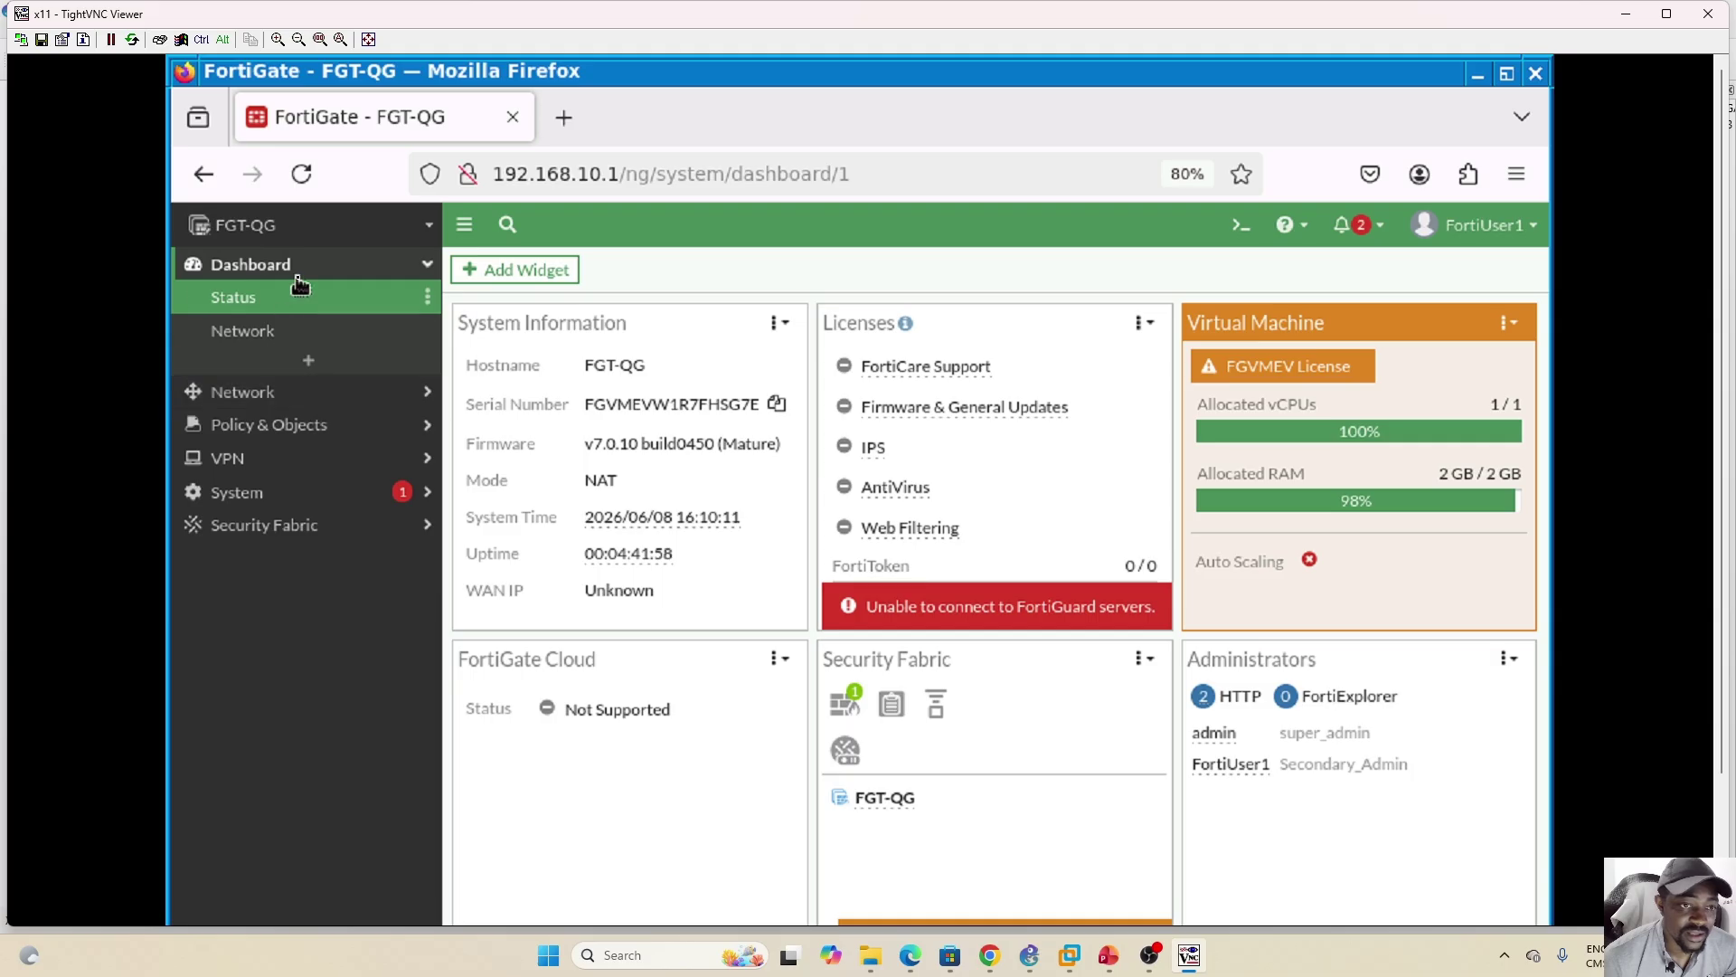
Step: Review the EMPLOYEES and VISITORS VLAN interfaces under port2 in the Interfaces list
click(292, 391)
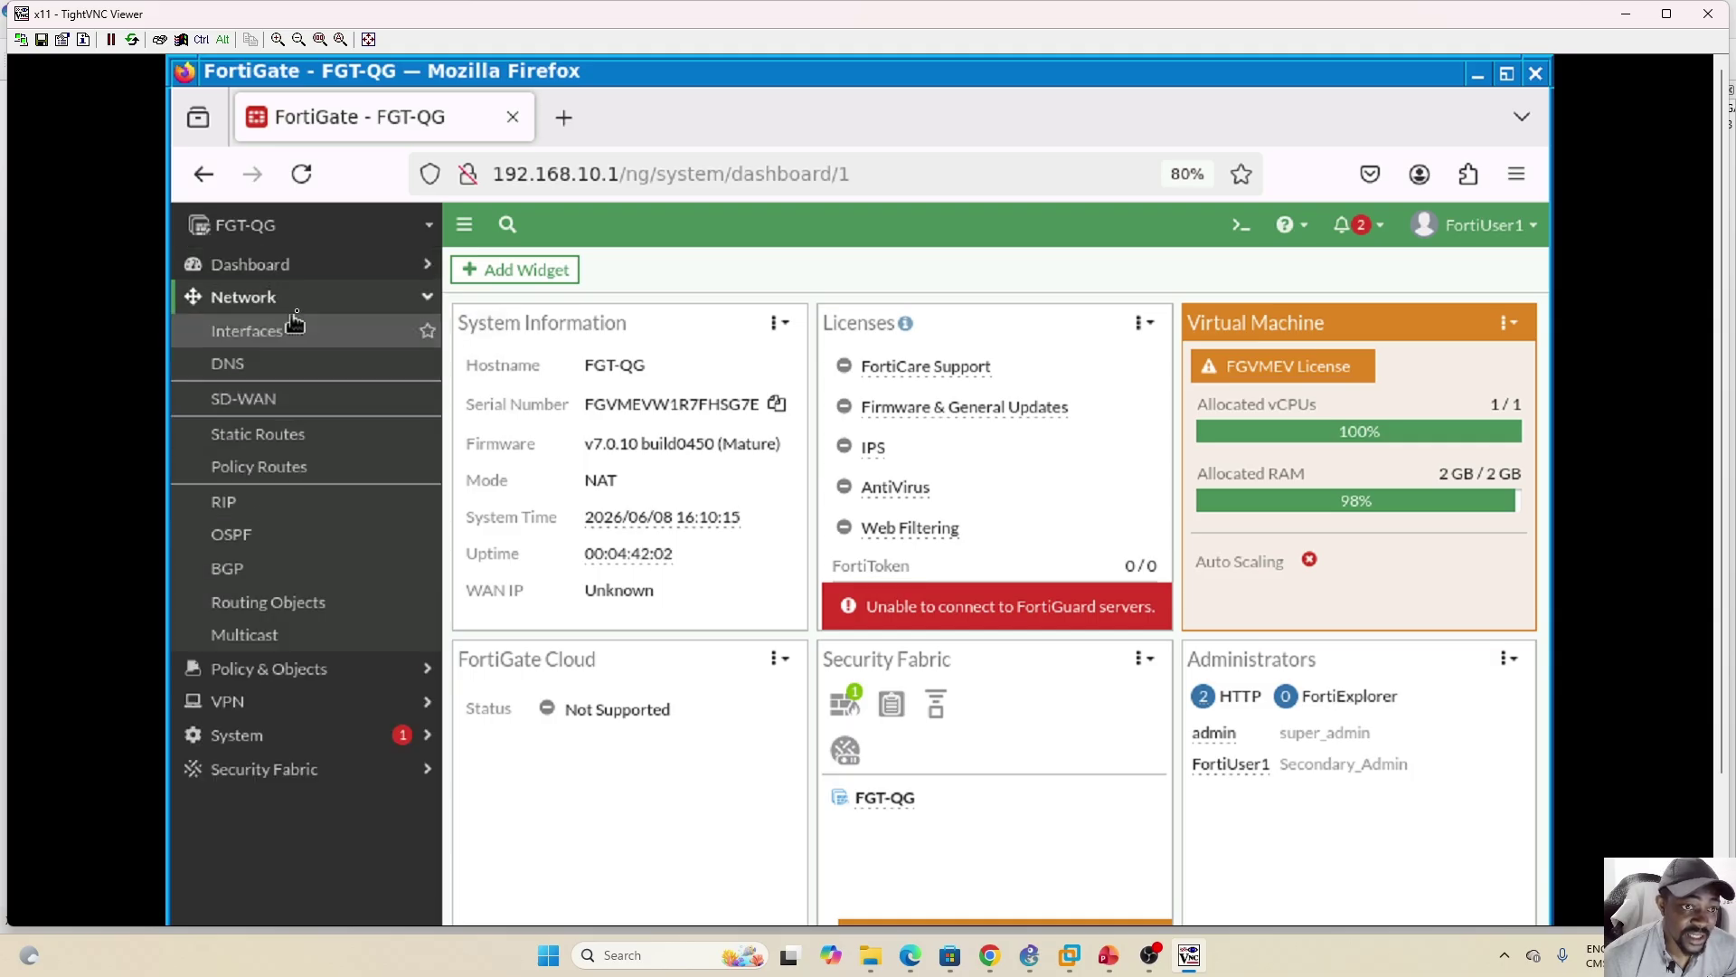
click(259, 334)
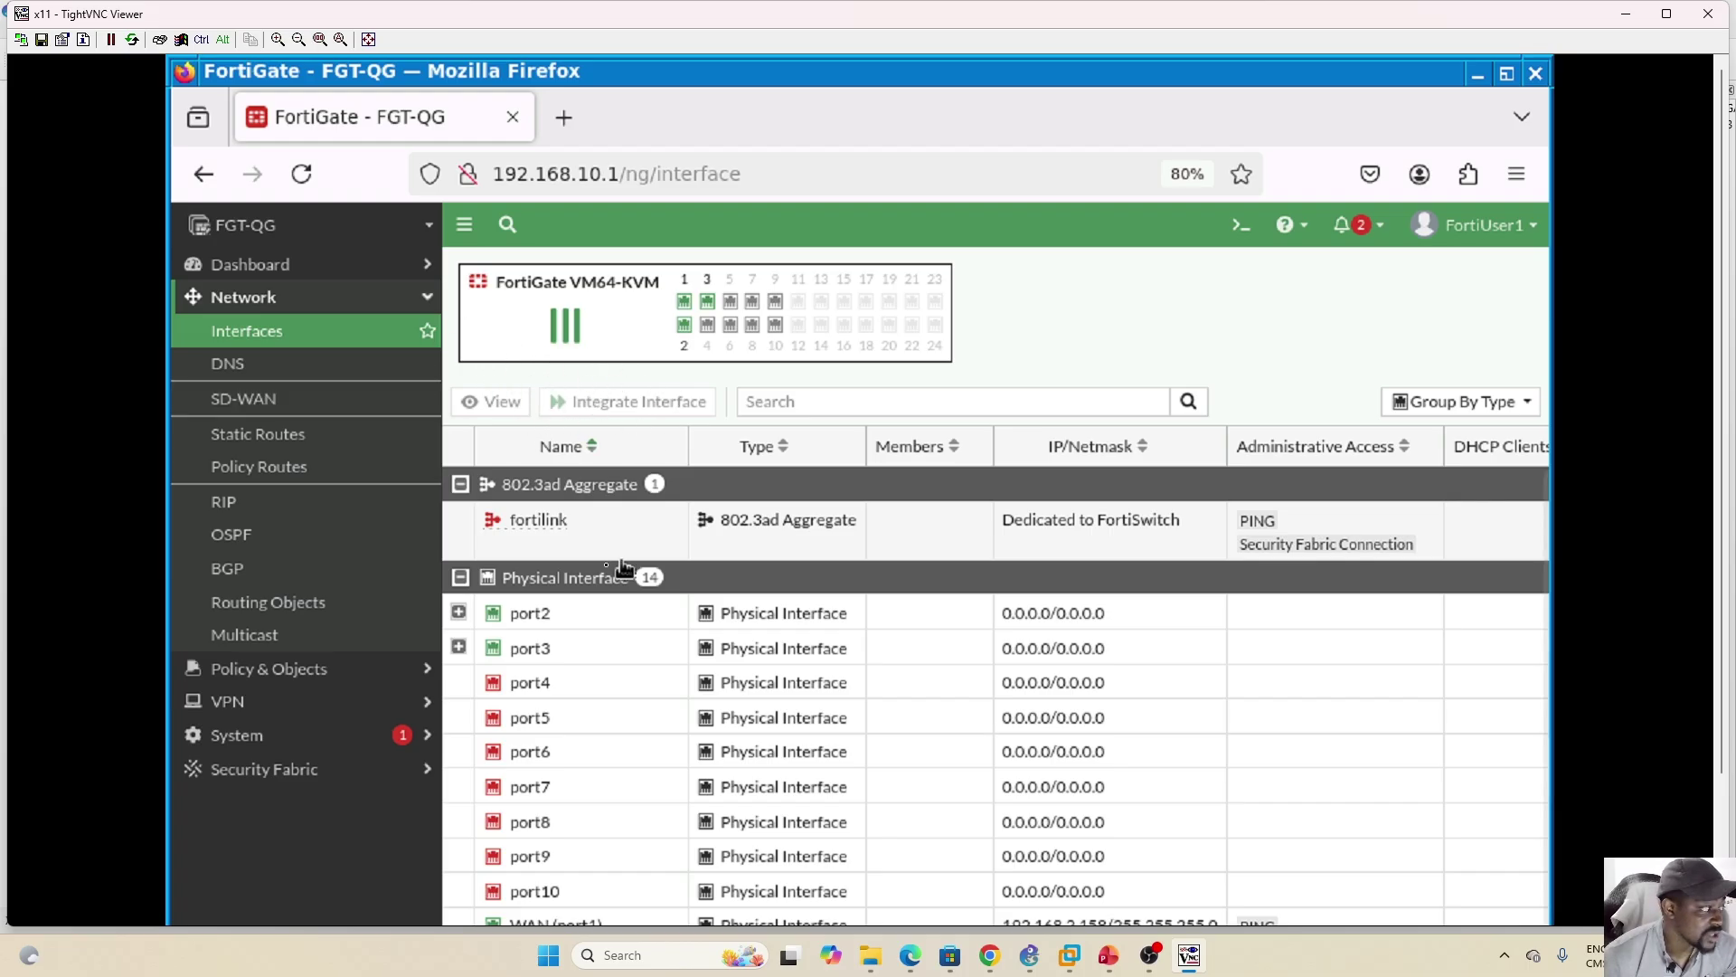
click(458, 612)
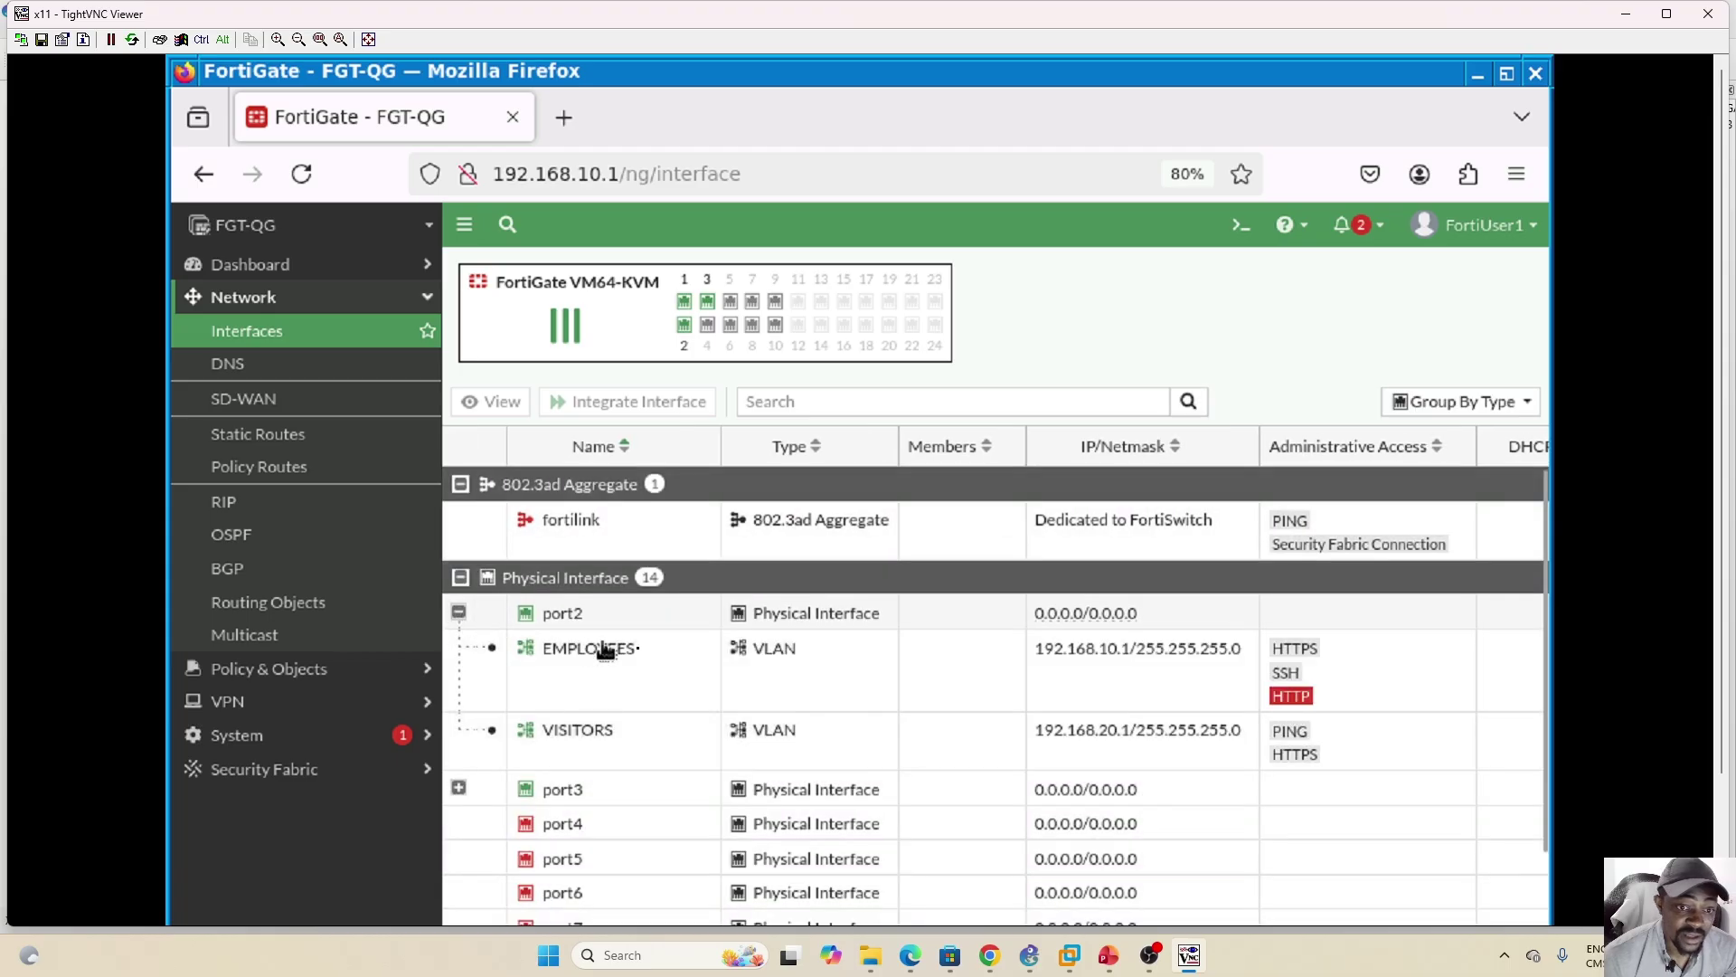
click(659, 672)
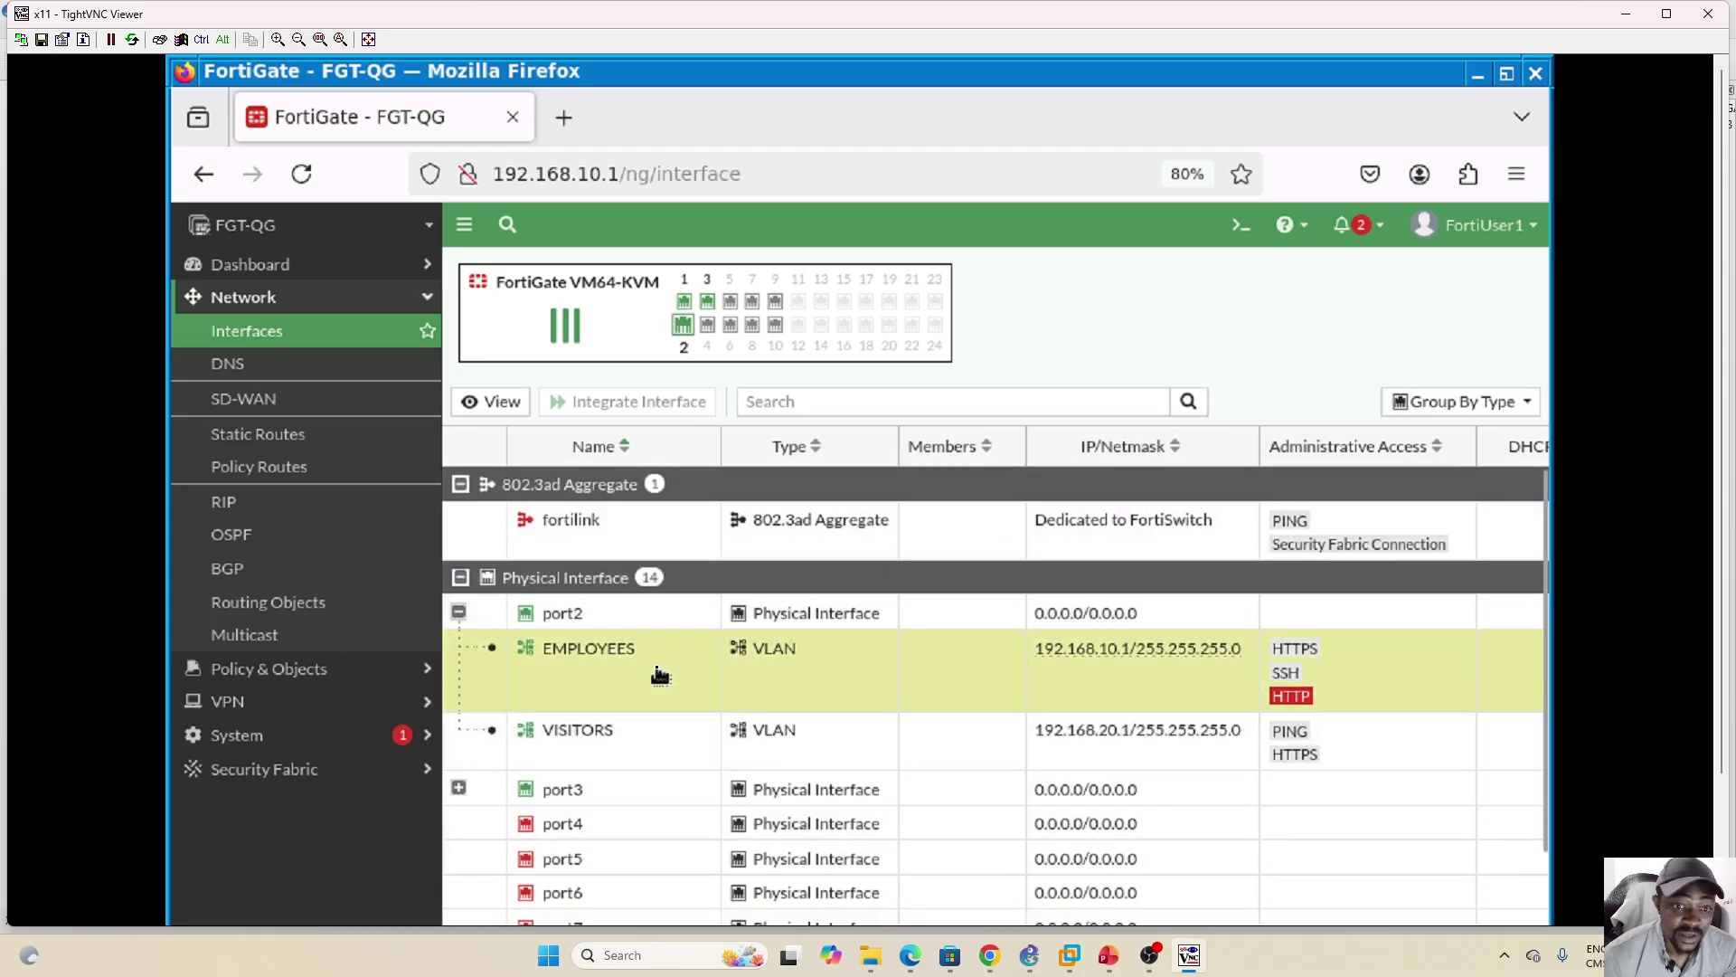
right_click(659, 674)
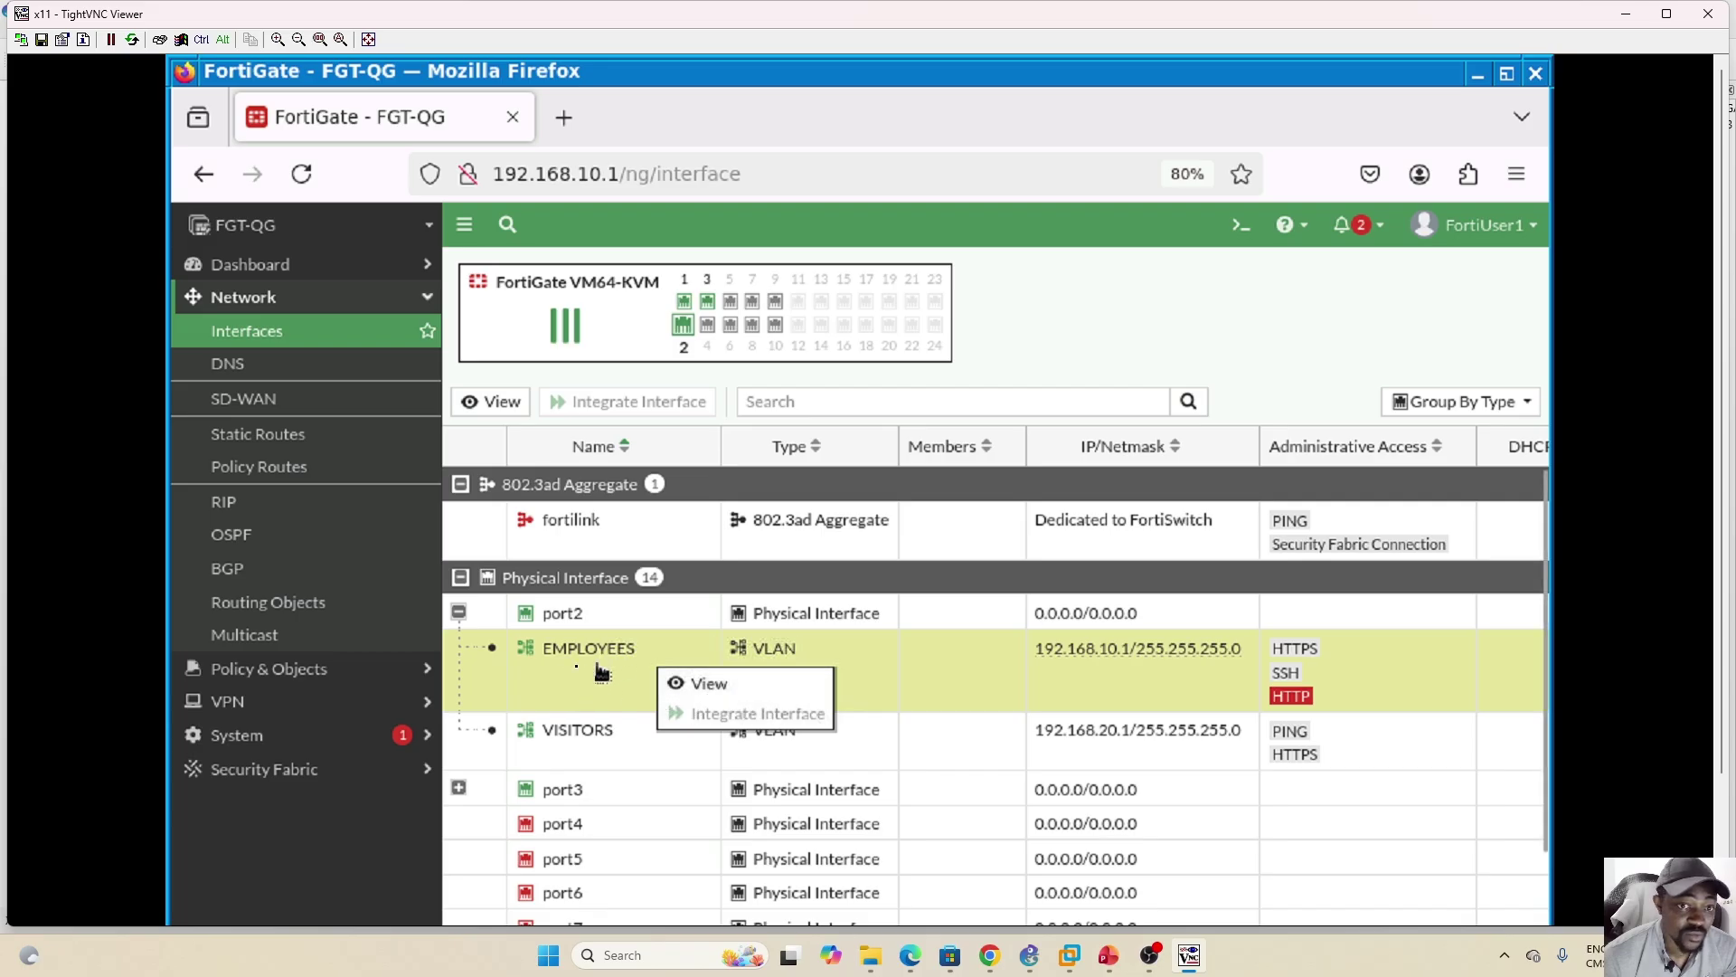
click(239, 733)
Step: Check FortiUser1's trusted hosts 192.168.10.100/32 and 192.168.30.0/24, then view the Certificates list
click(264, 432)
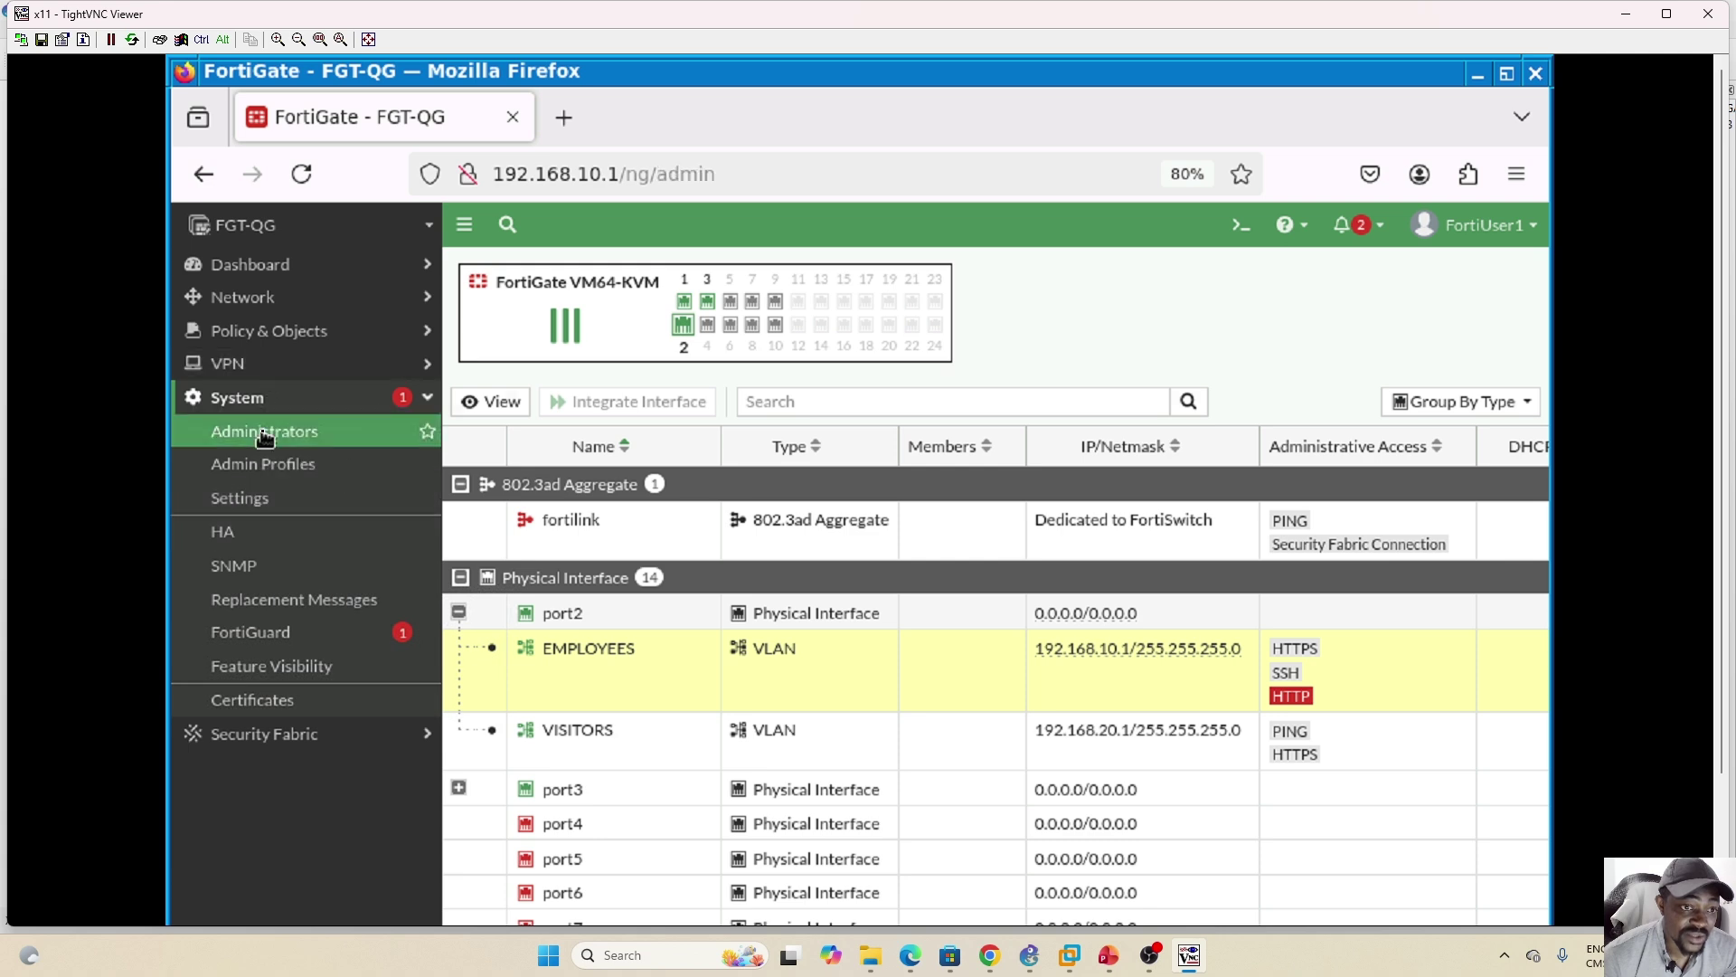
click(592, 414)
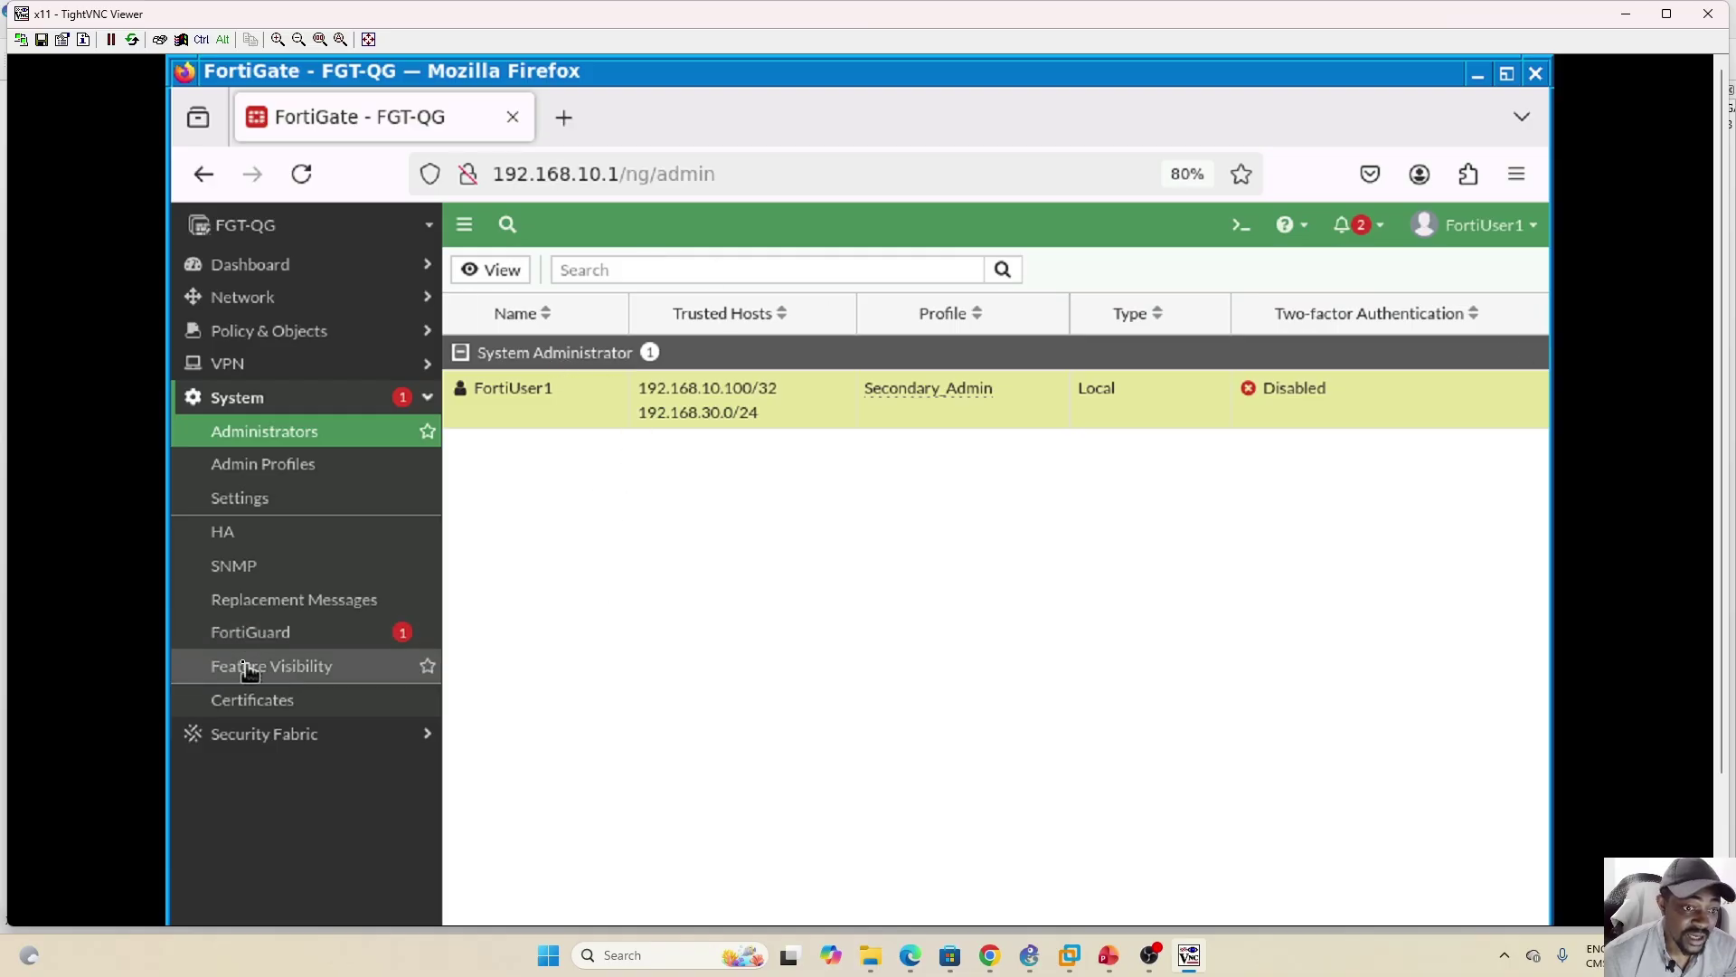
click(255, 706)
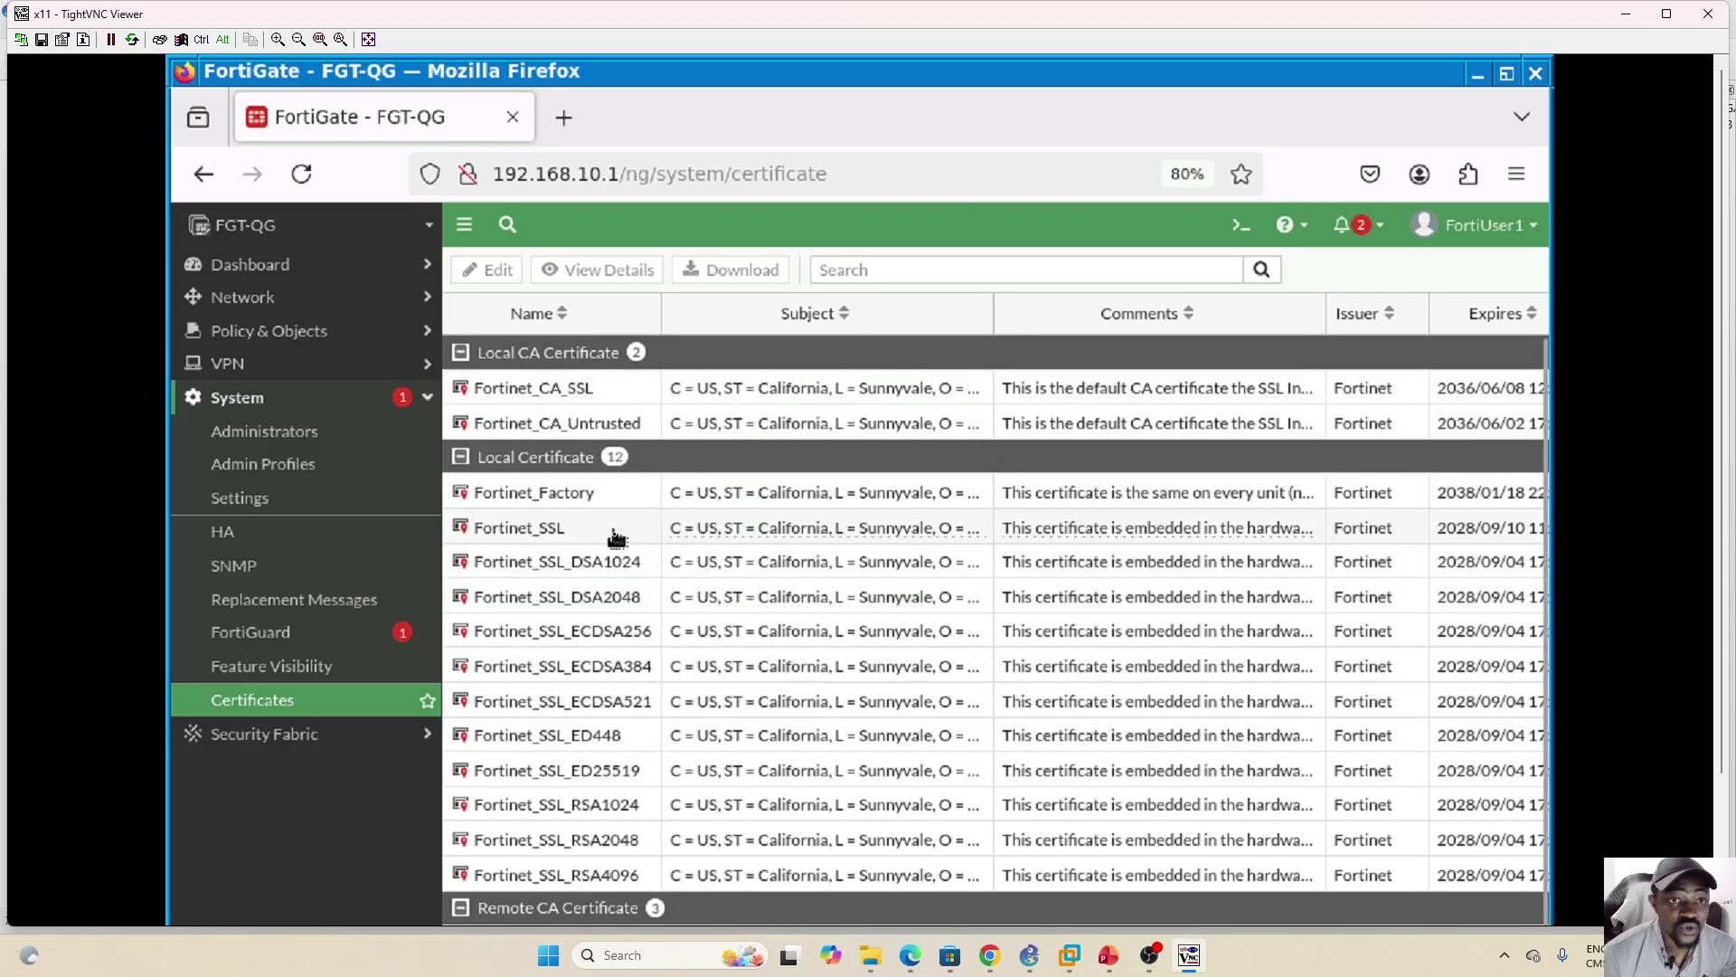
click(431, 400)
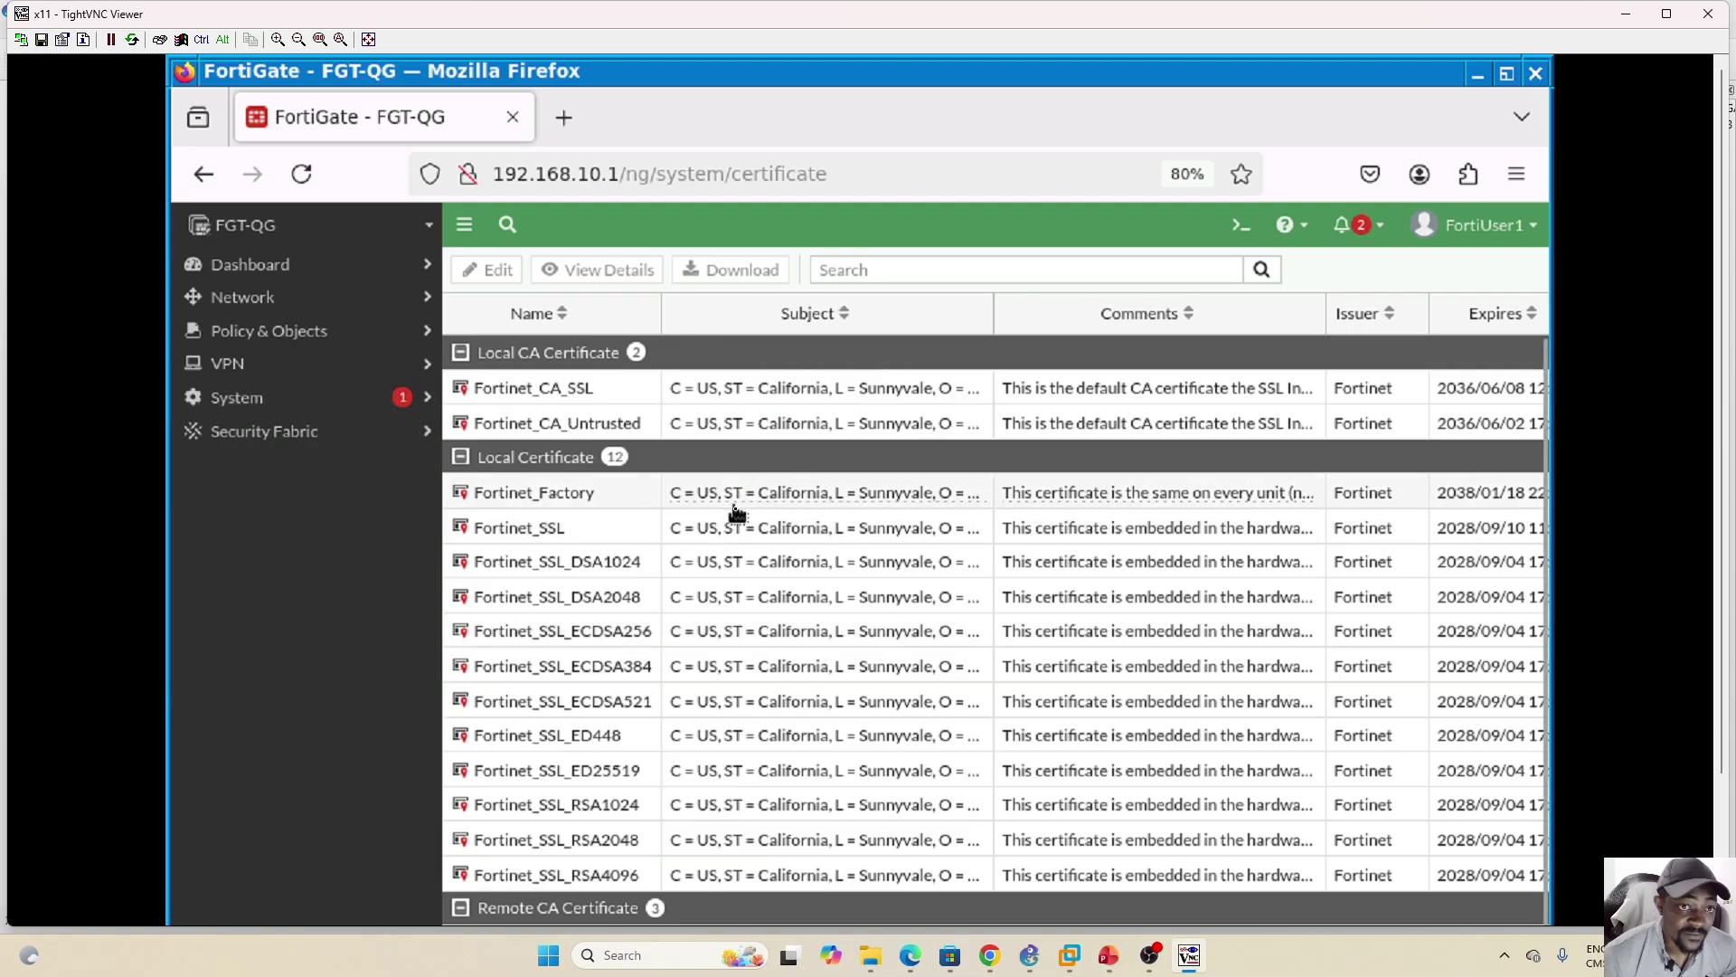
mouse_move(726, 500)
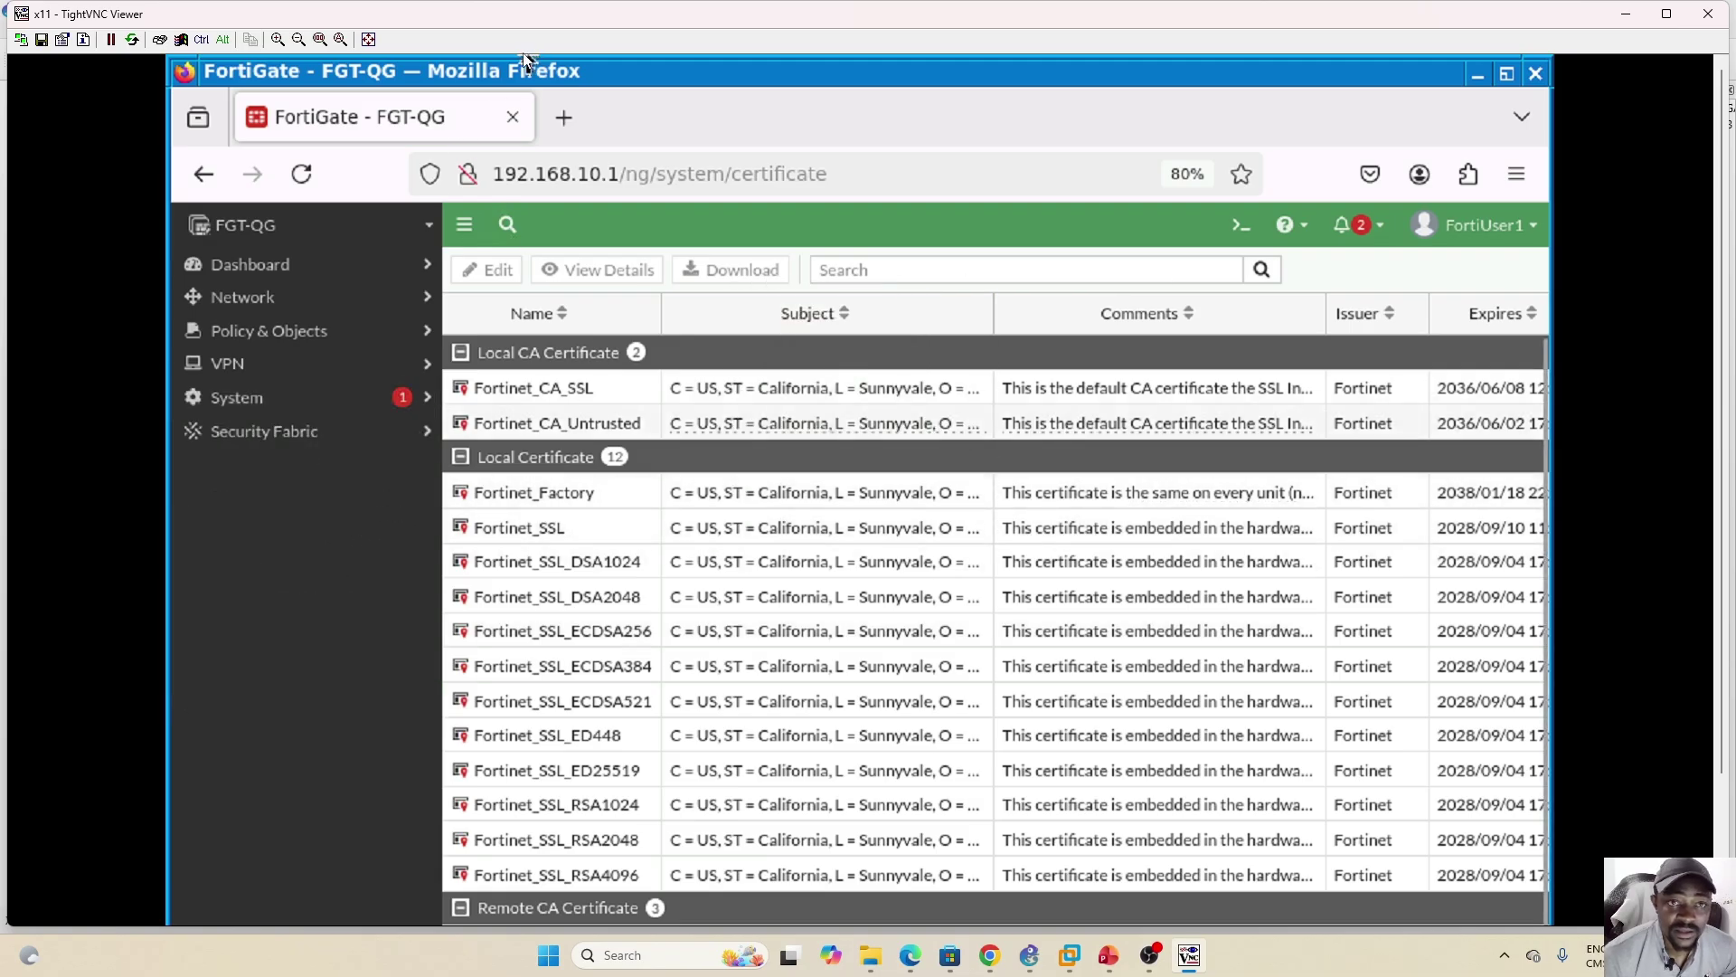
click(298, 40)
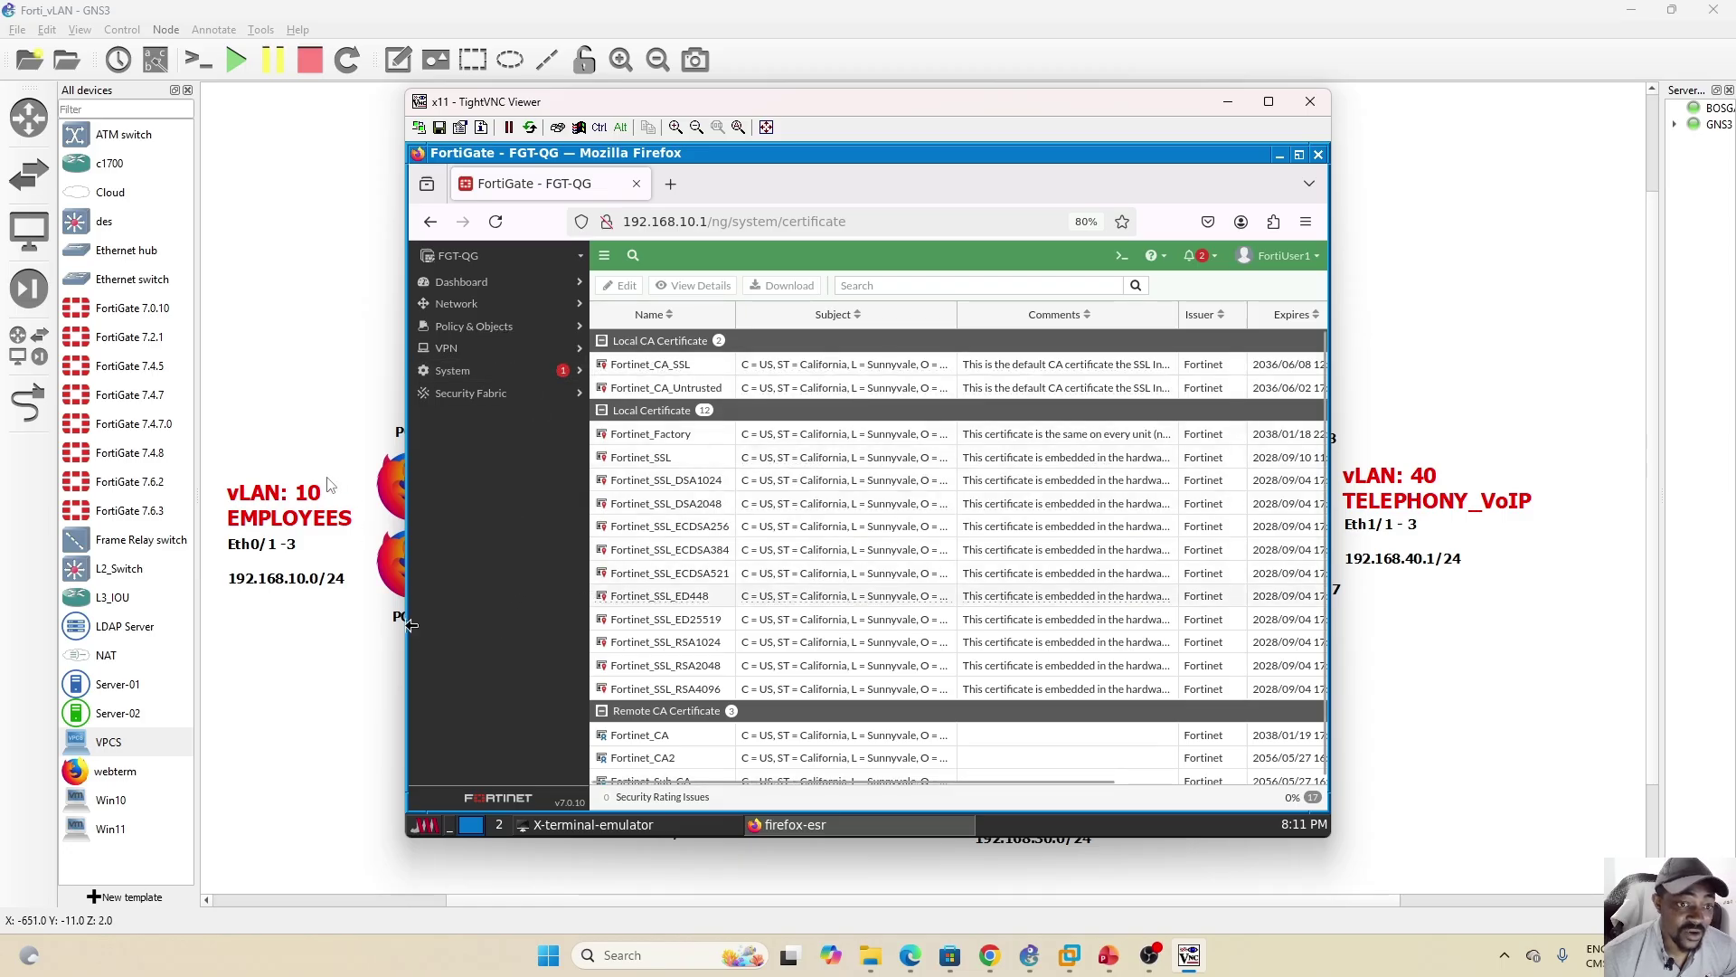
Step: Open PC-2's console and rerun ifconfig to confirm its address 192.168.10.101
click(351, 700)
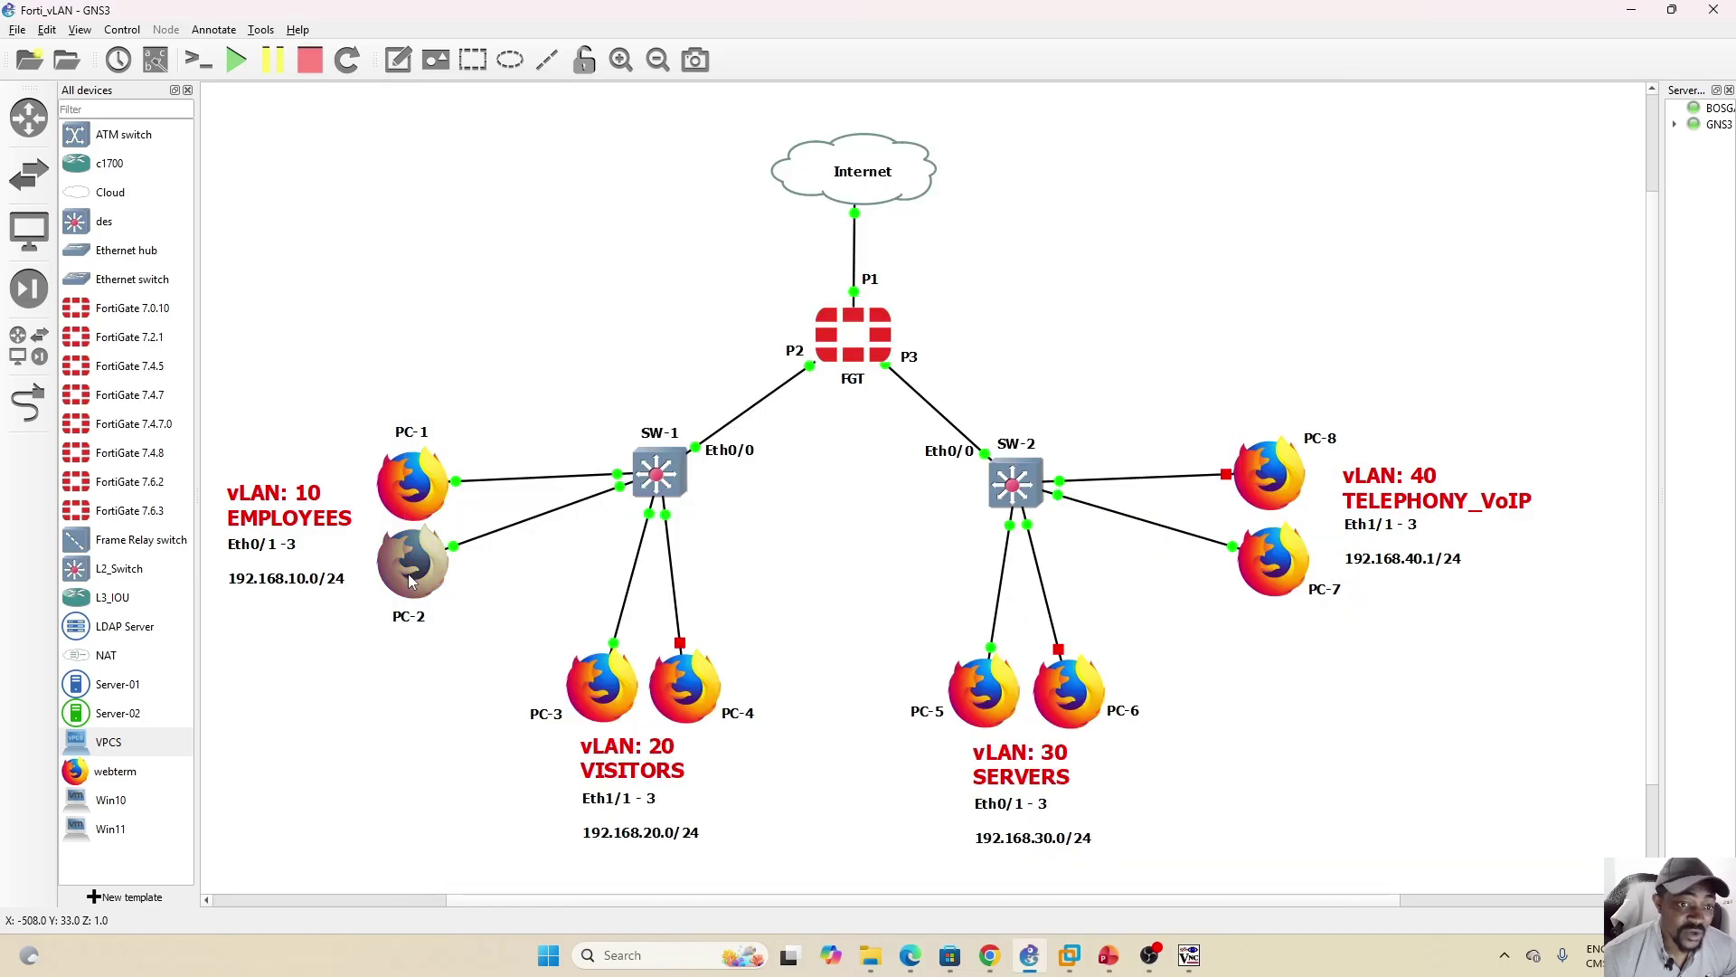
mouse_move(415, 578)
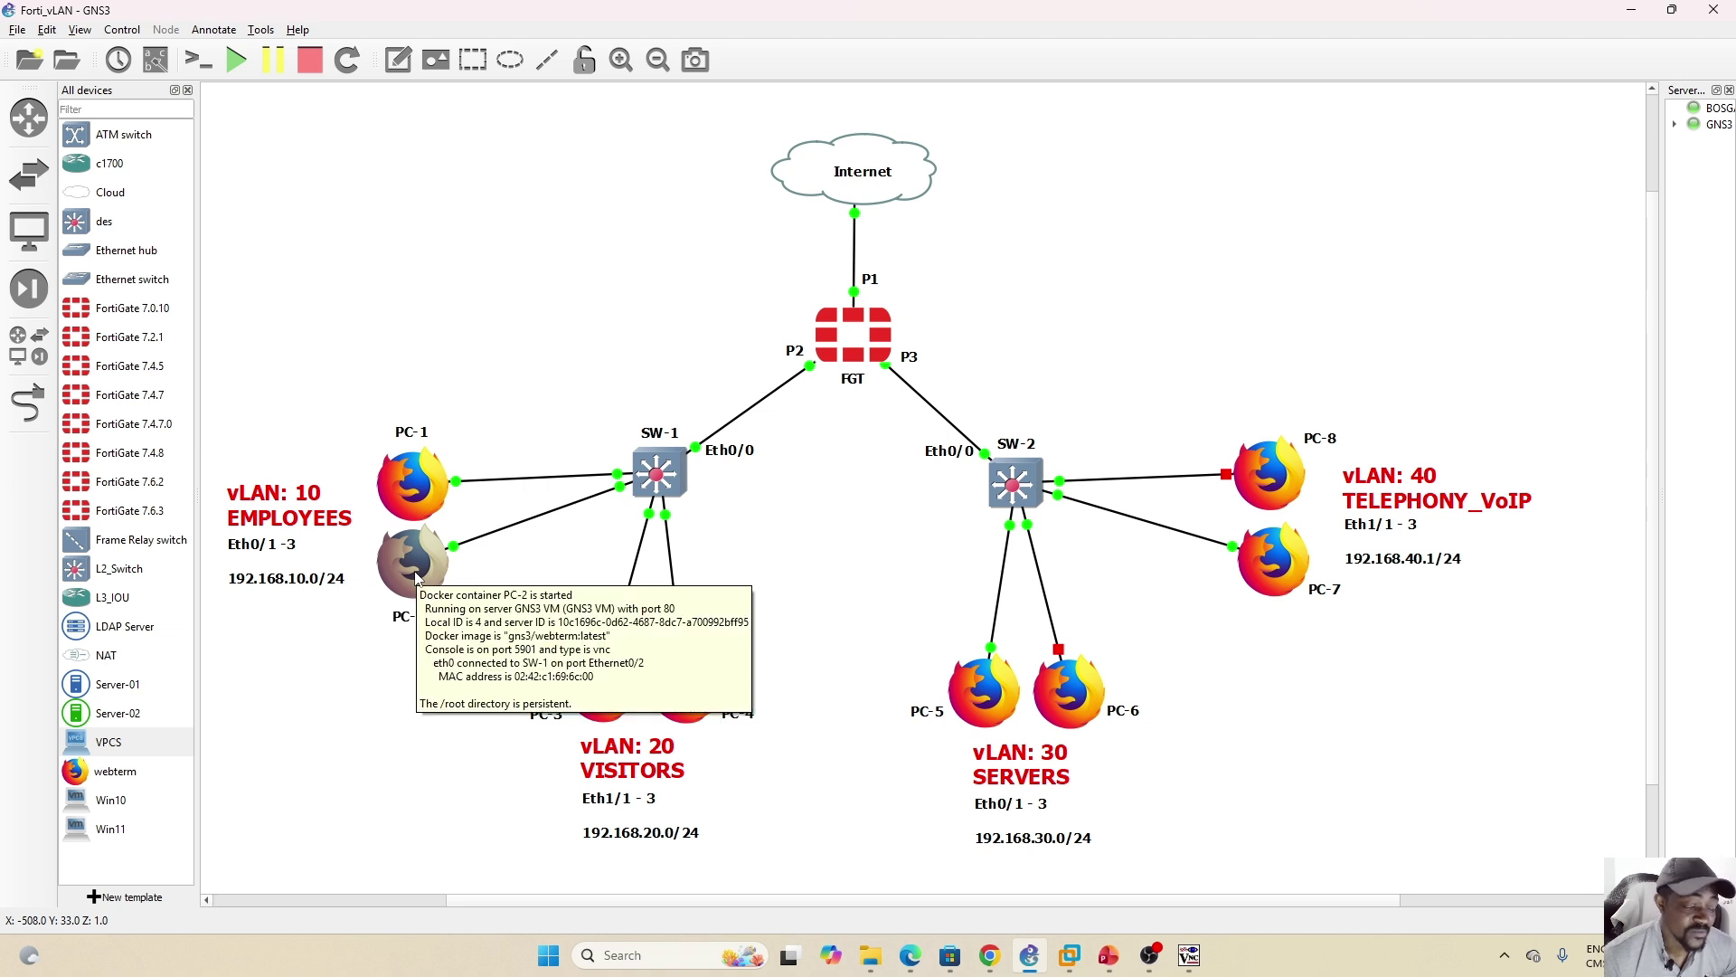
double_click(416, 565)
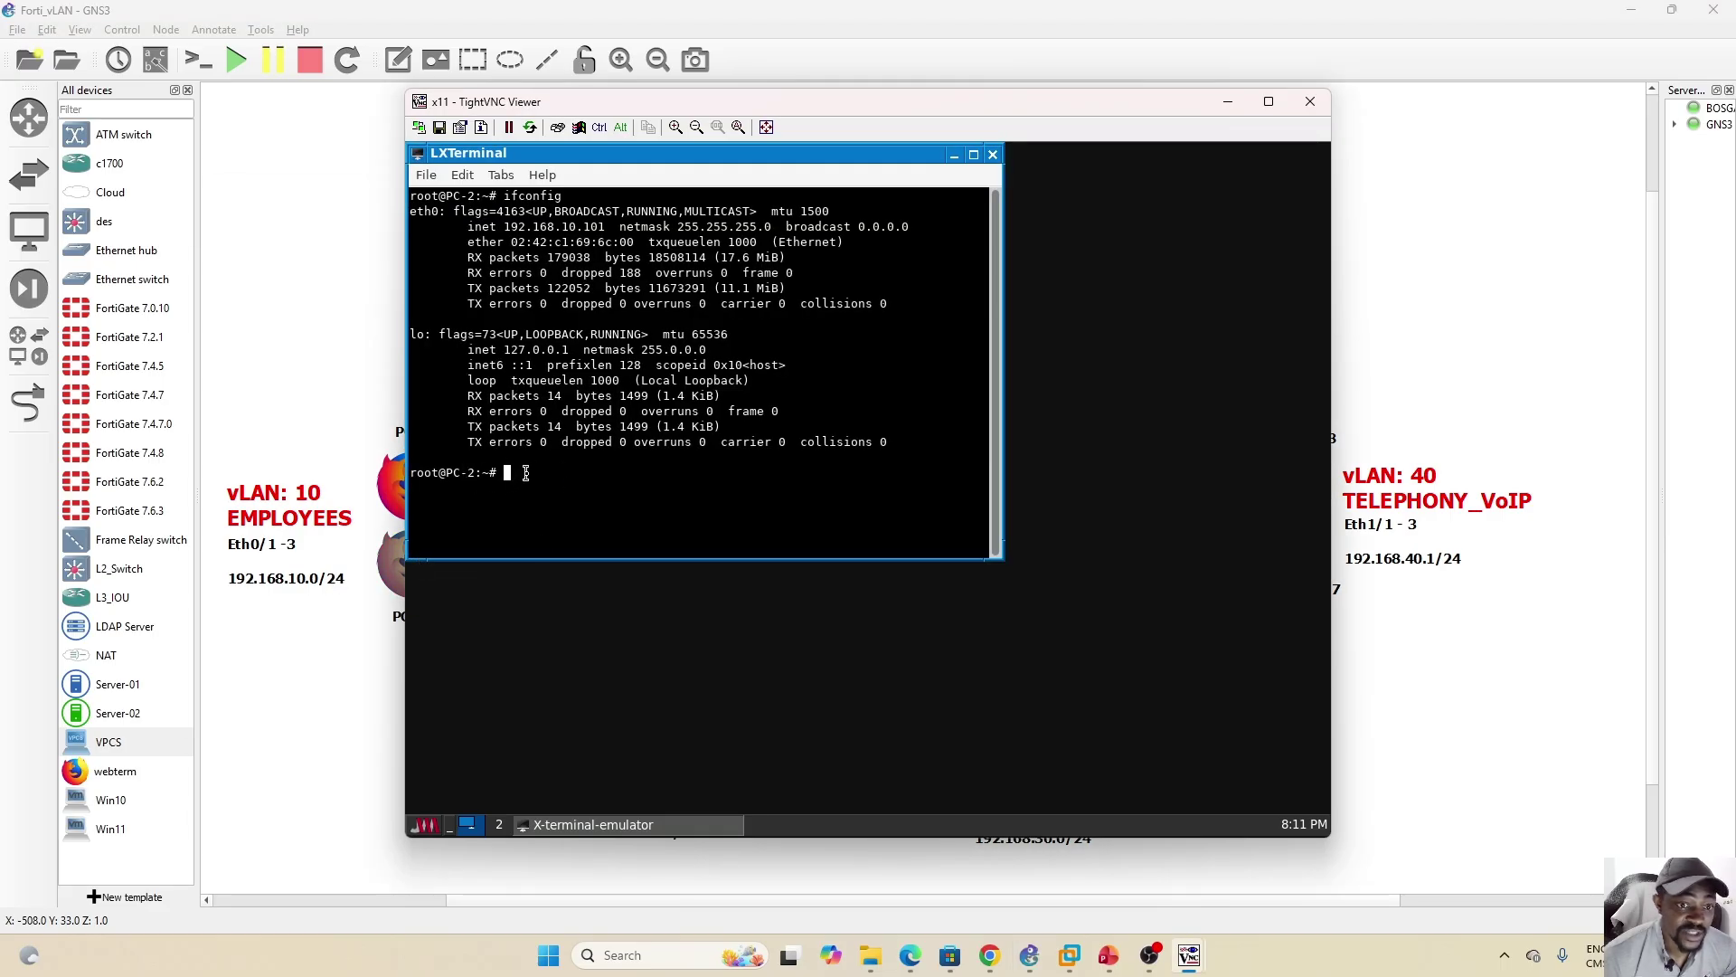
key(Up)
key(Return)
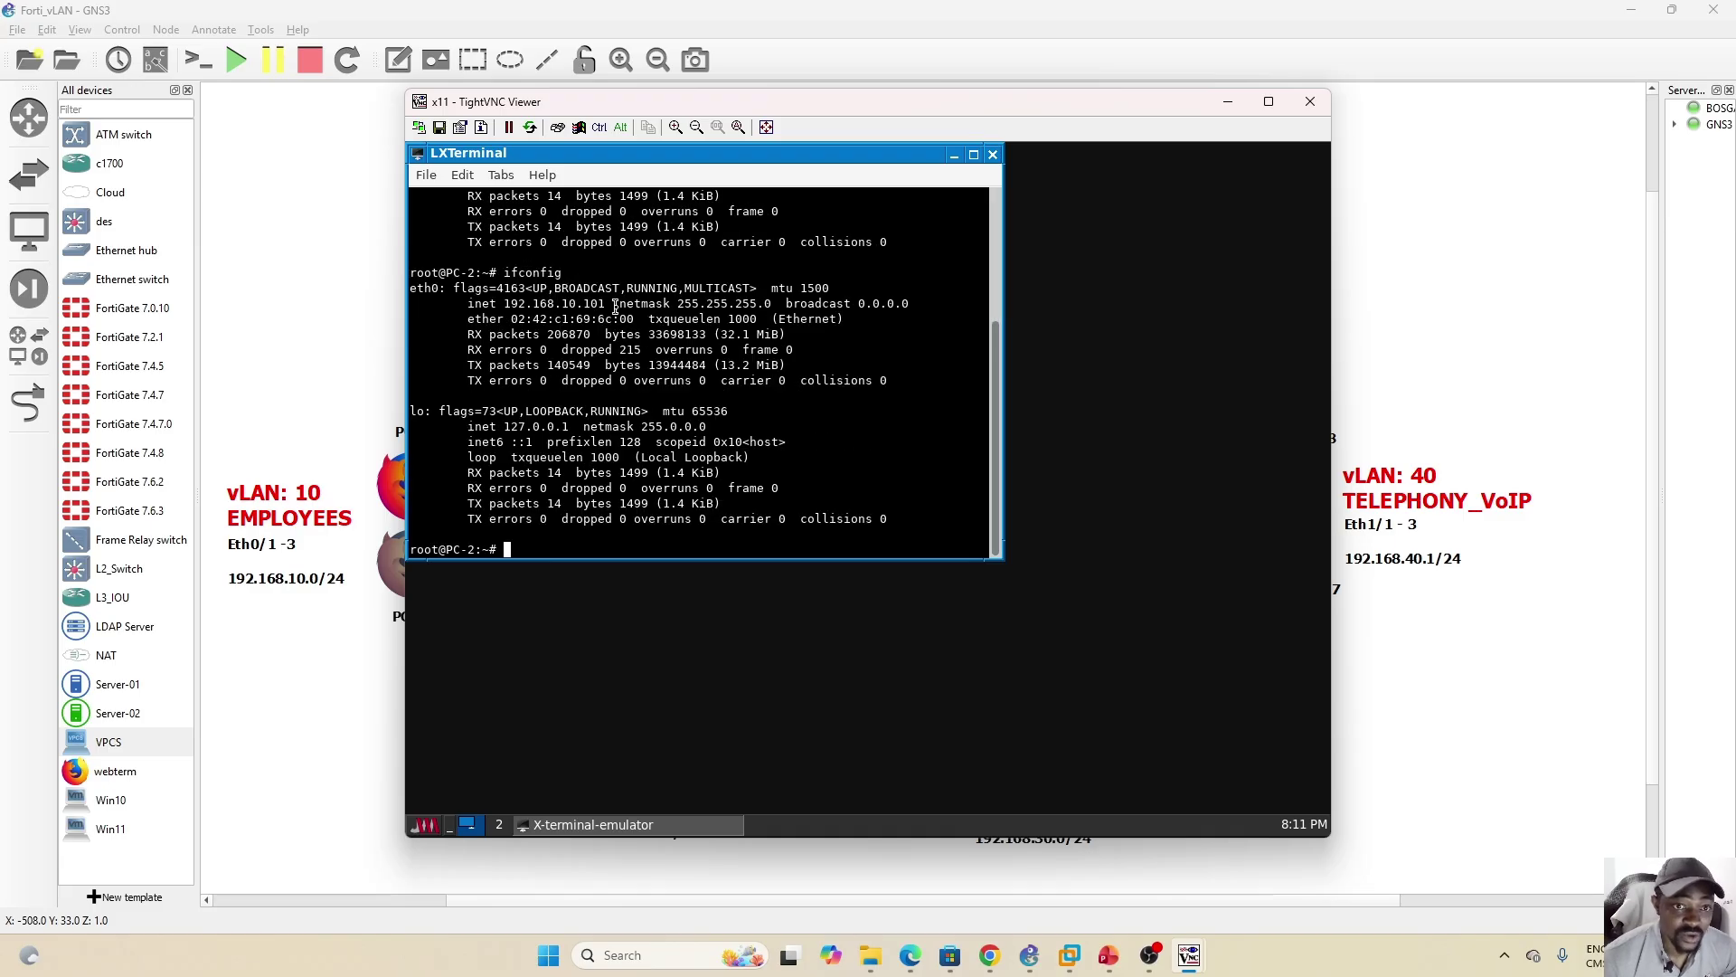
Step: Launch Mozilla Firefox from PC-2's applications menu
click(414, 819)
mouse_move(448, 673)
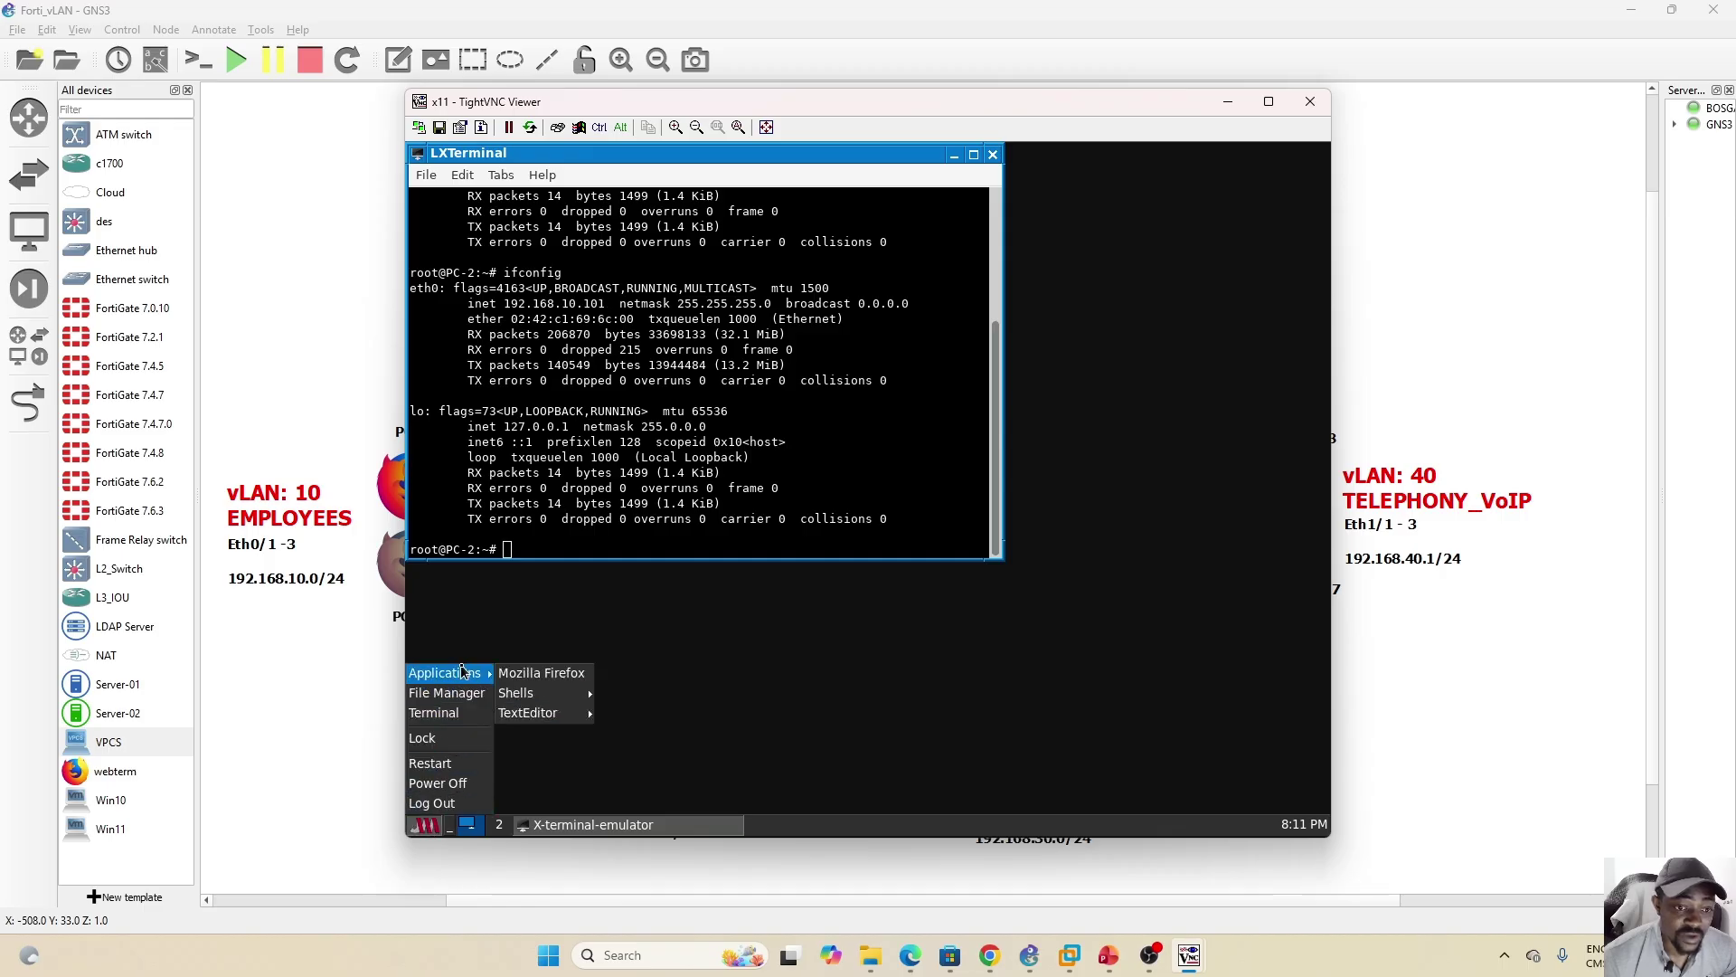
click(553, 676)
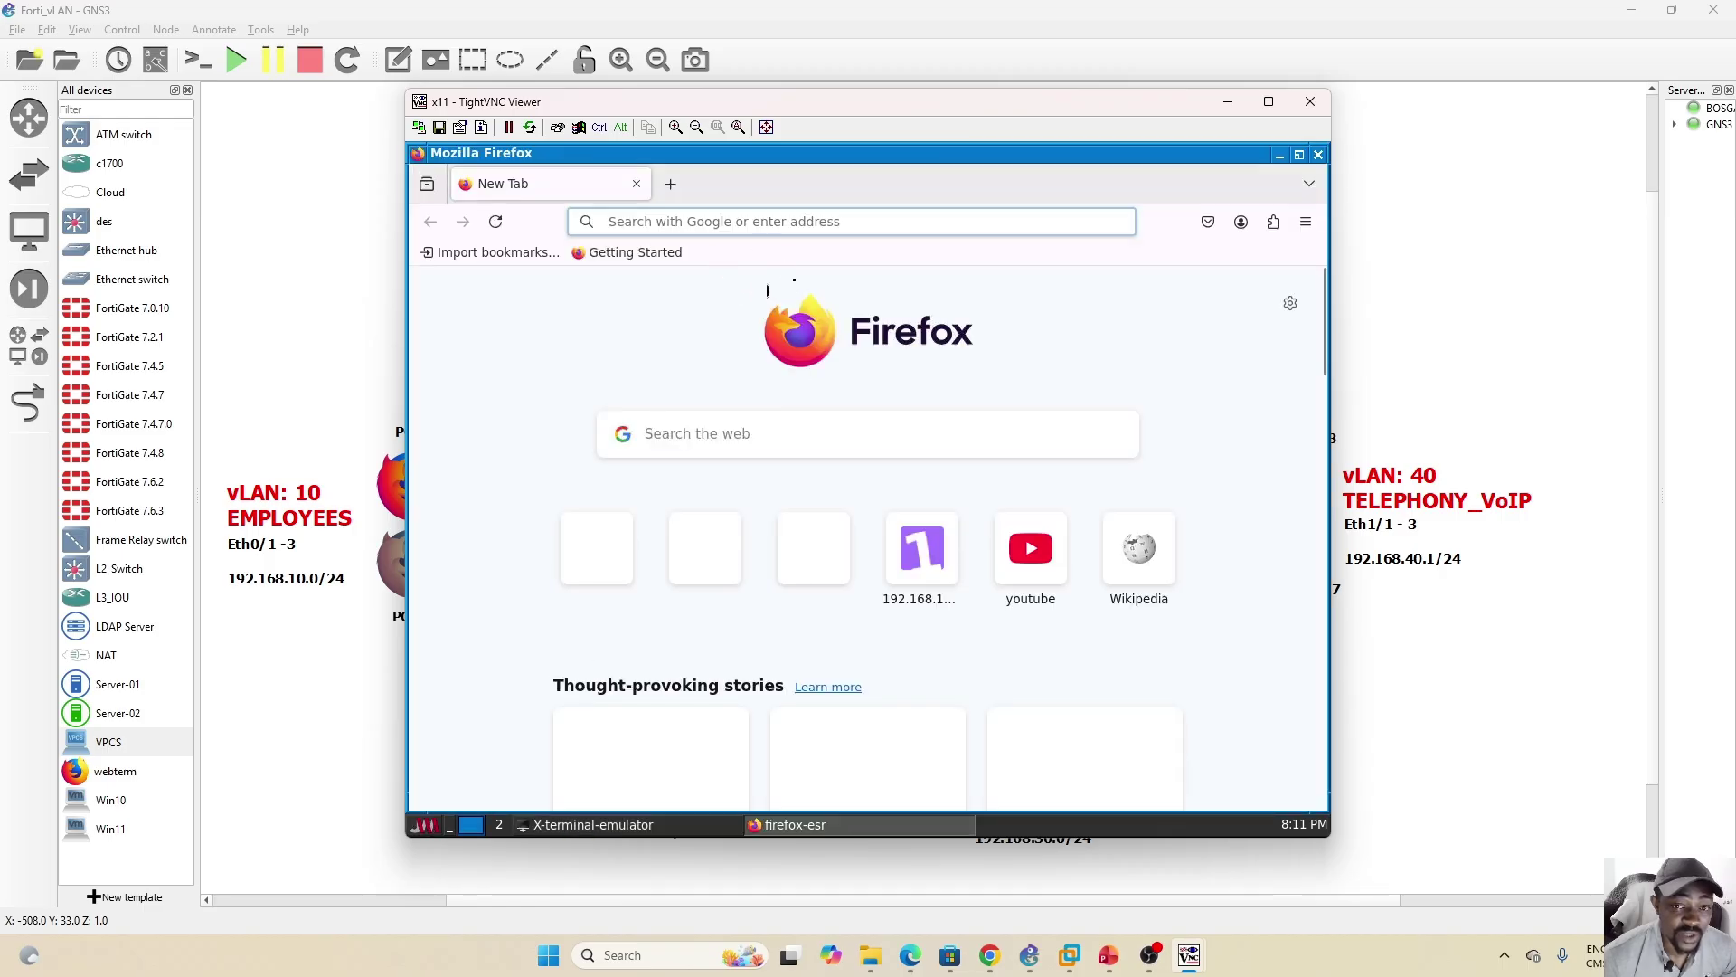
Step: Open the FortiGate login page at 192.168.10.1 and enter the FortiUser1 username
click(737, 226)
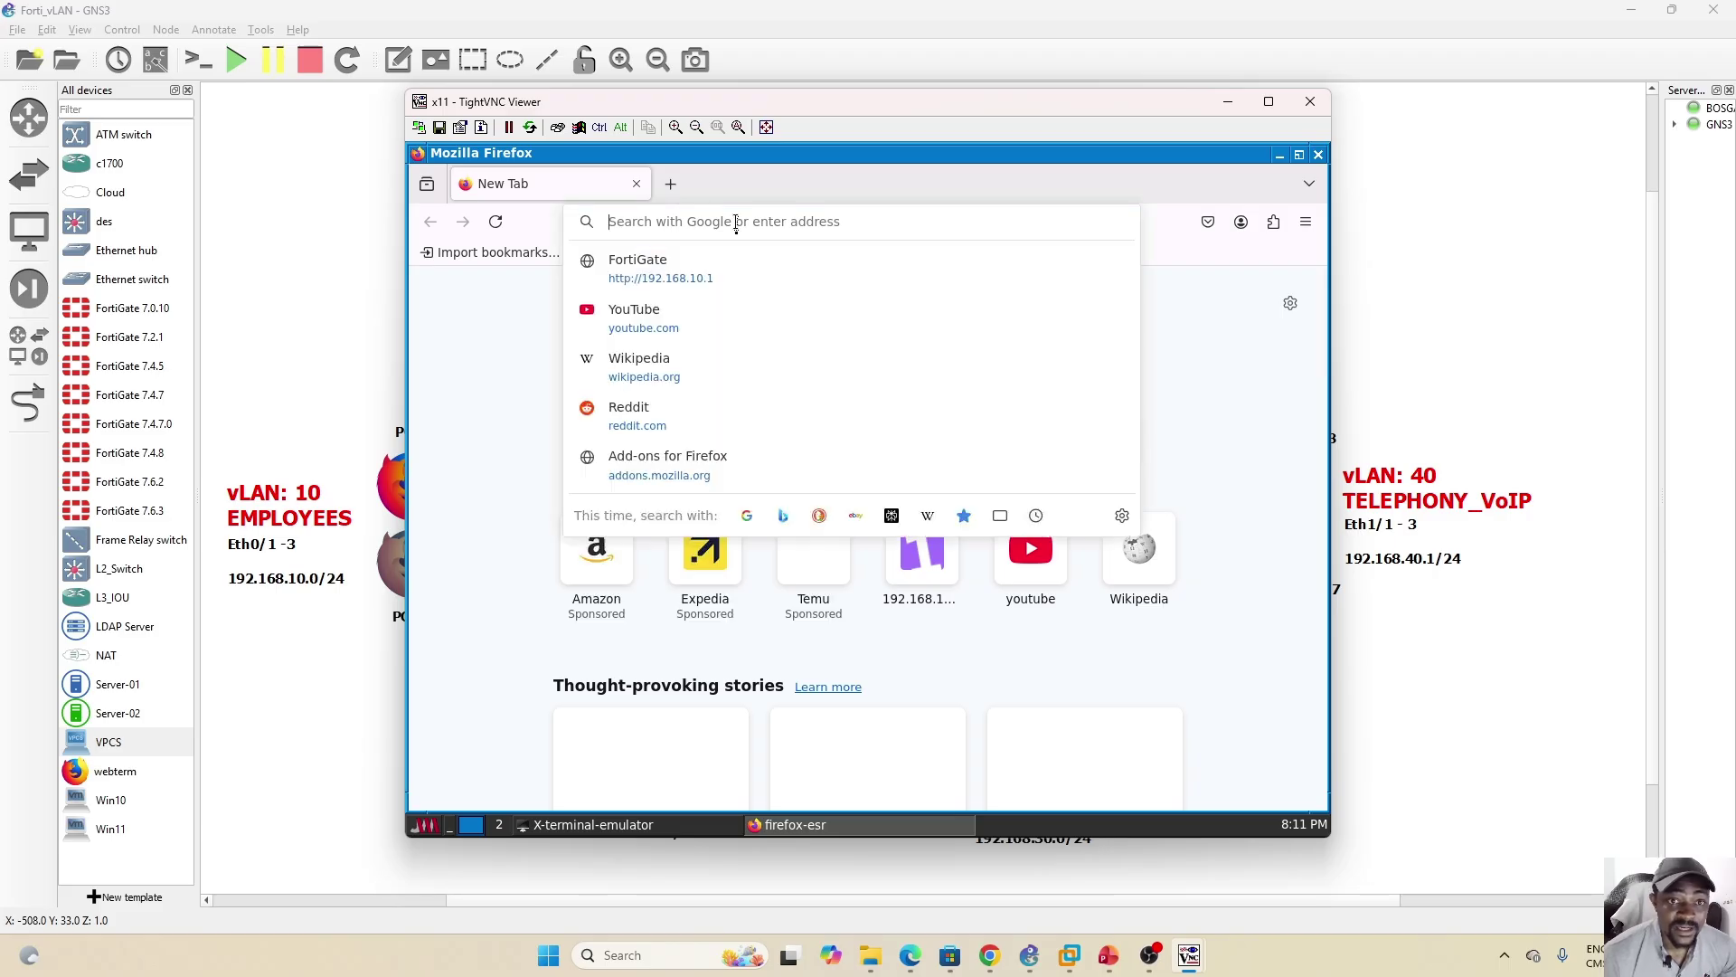
click(687, 268)
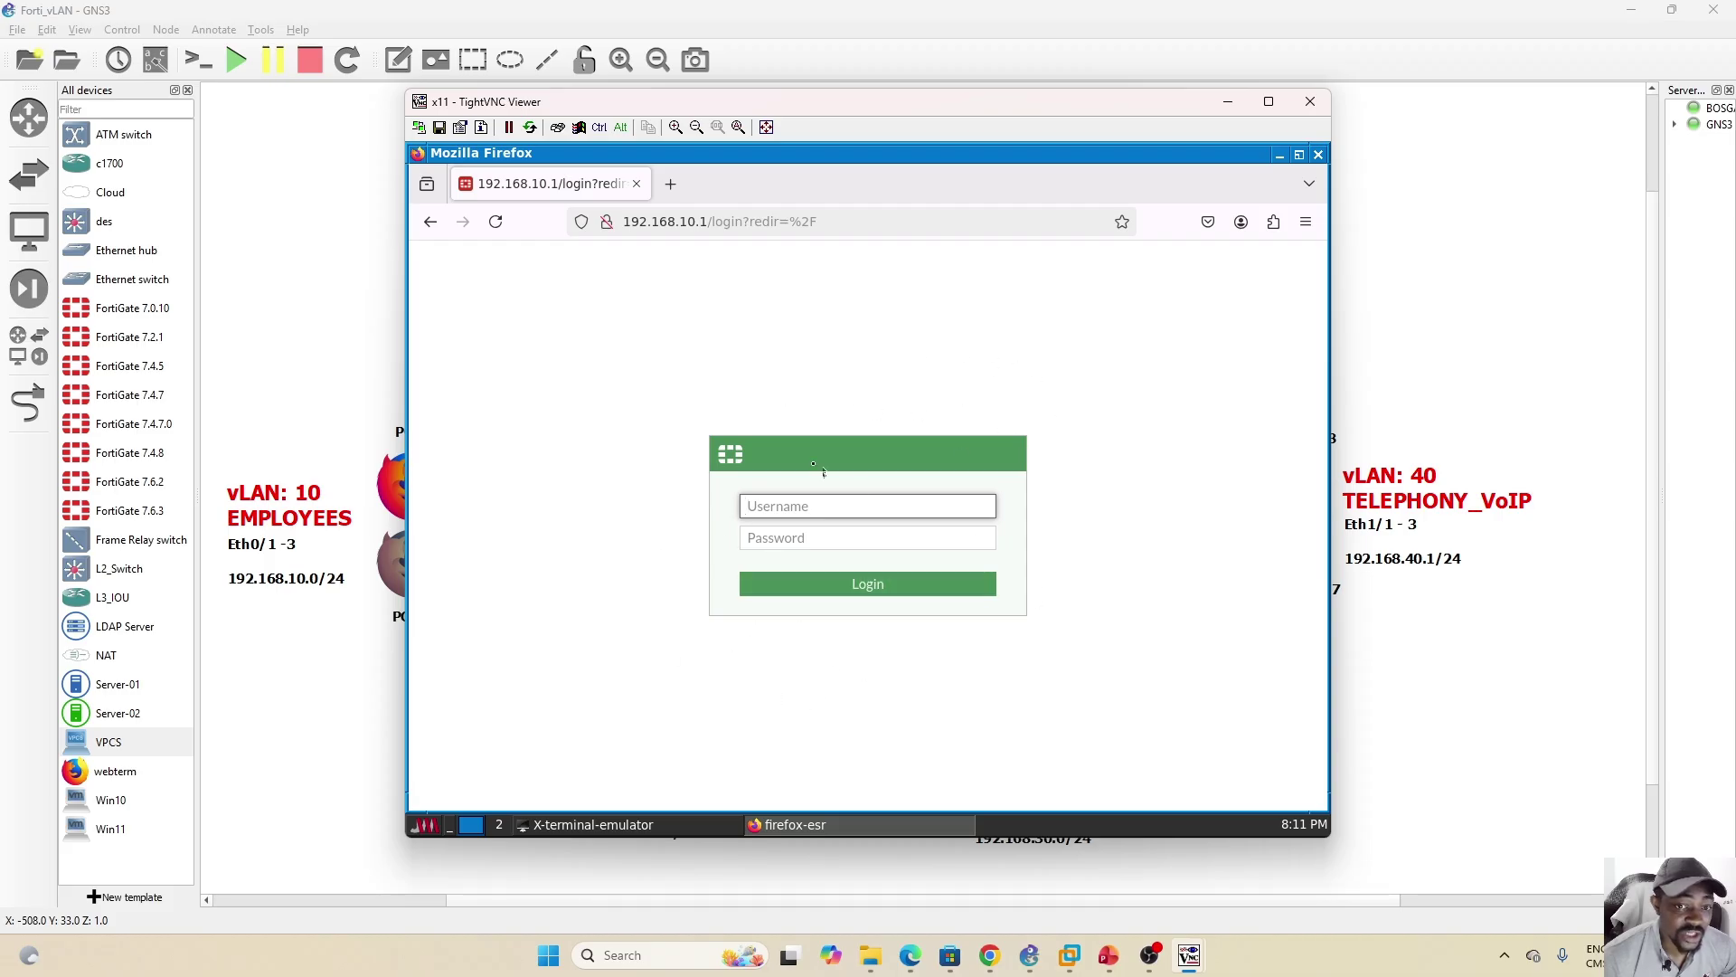
key(Caps_Lock)
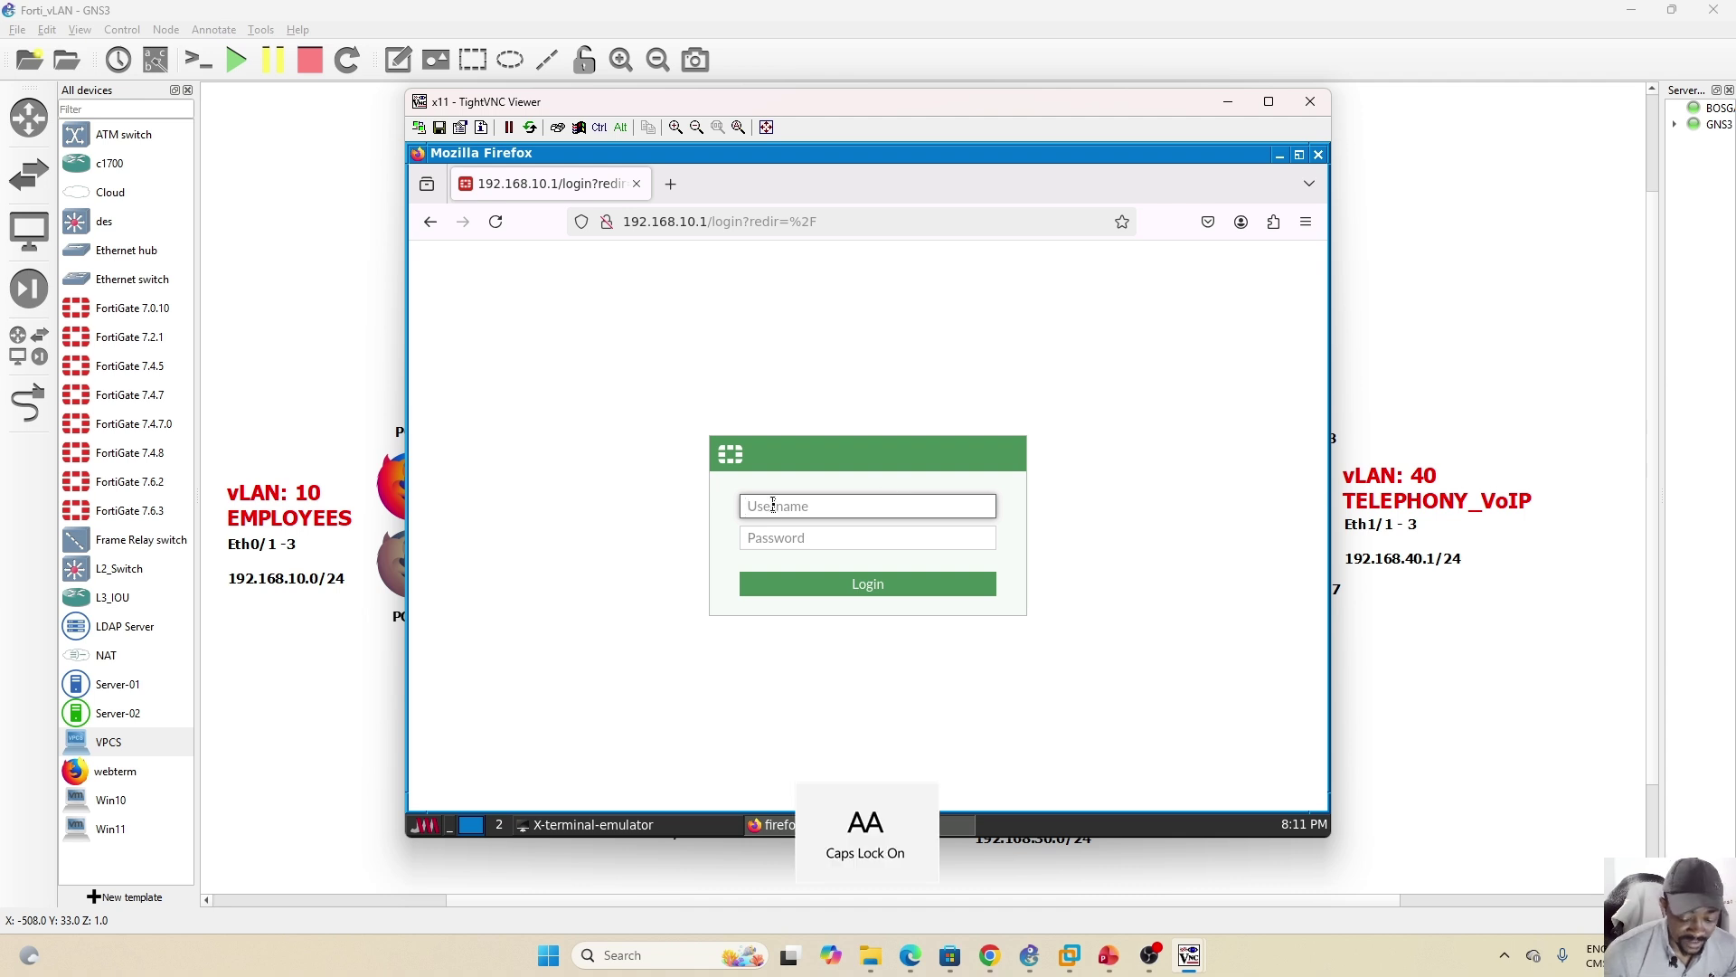
text(F)
key(Caps_Lock)
text(ort)
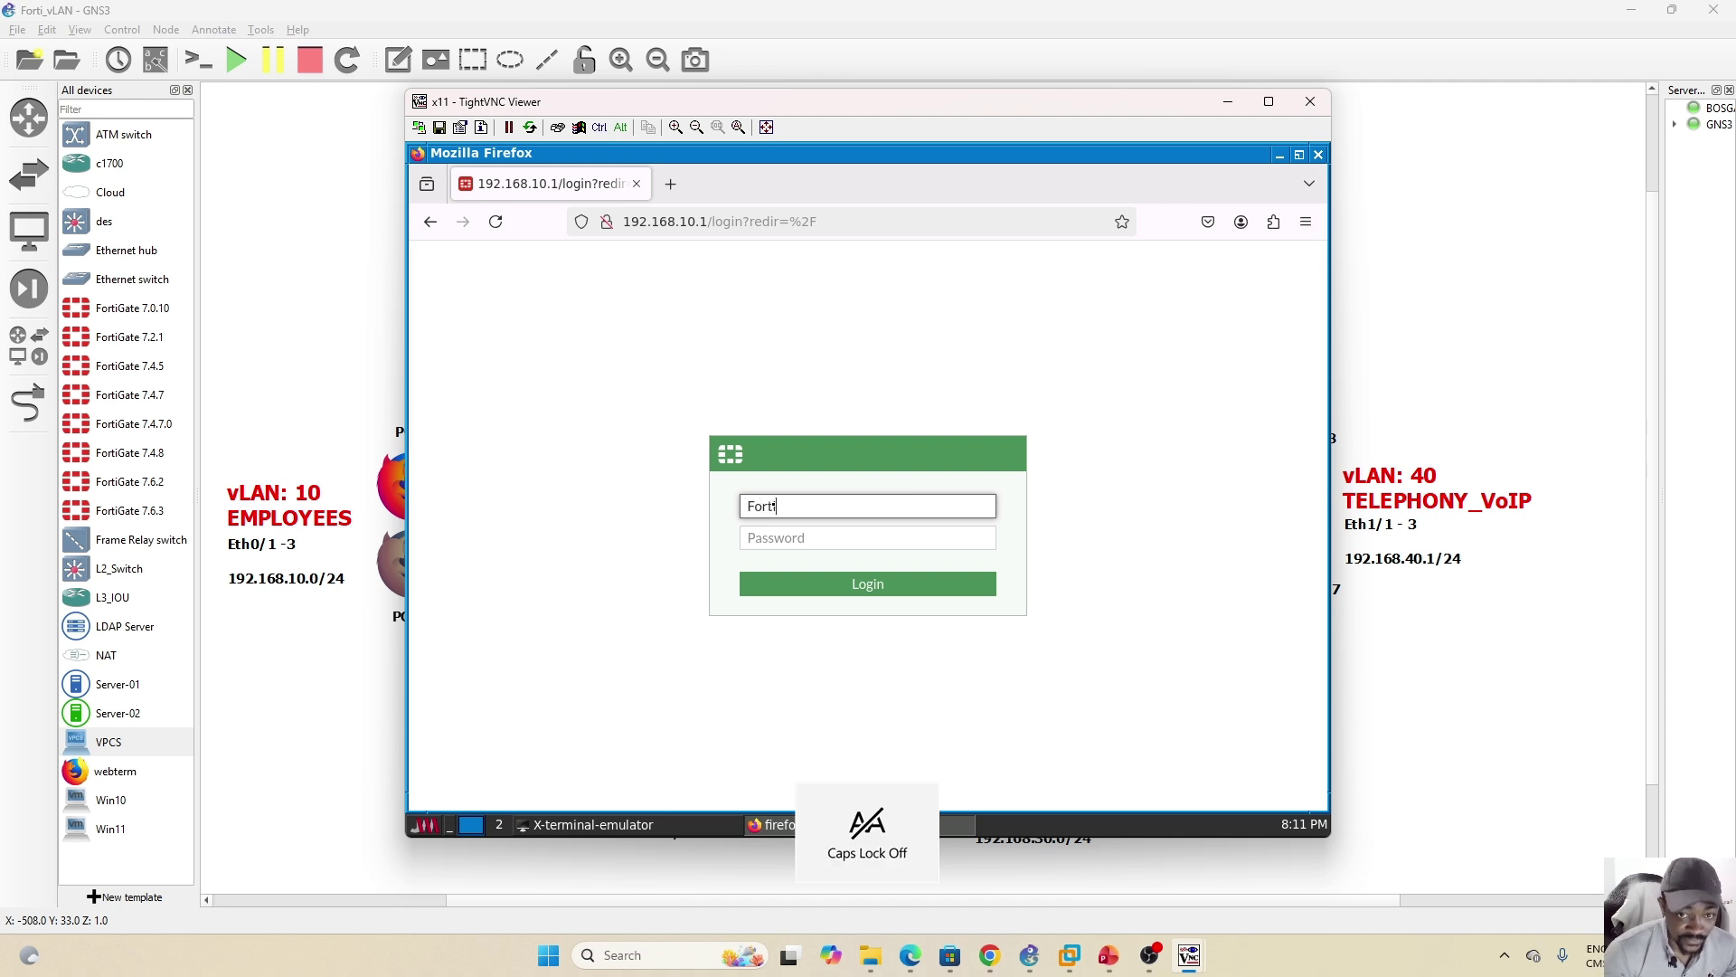
text(i)
key(Caps_Lock)
text(U)
key(Caps_Lock)
text(ser1)
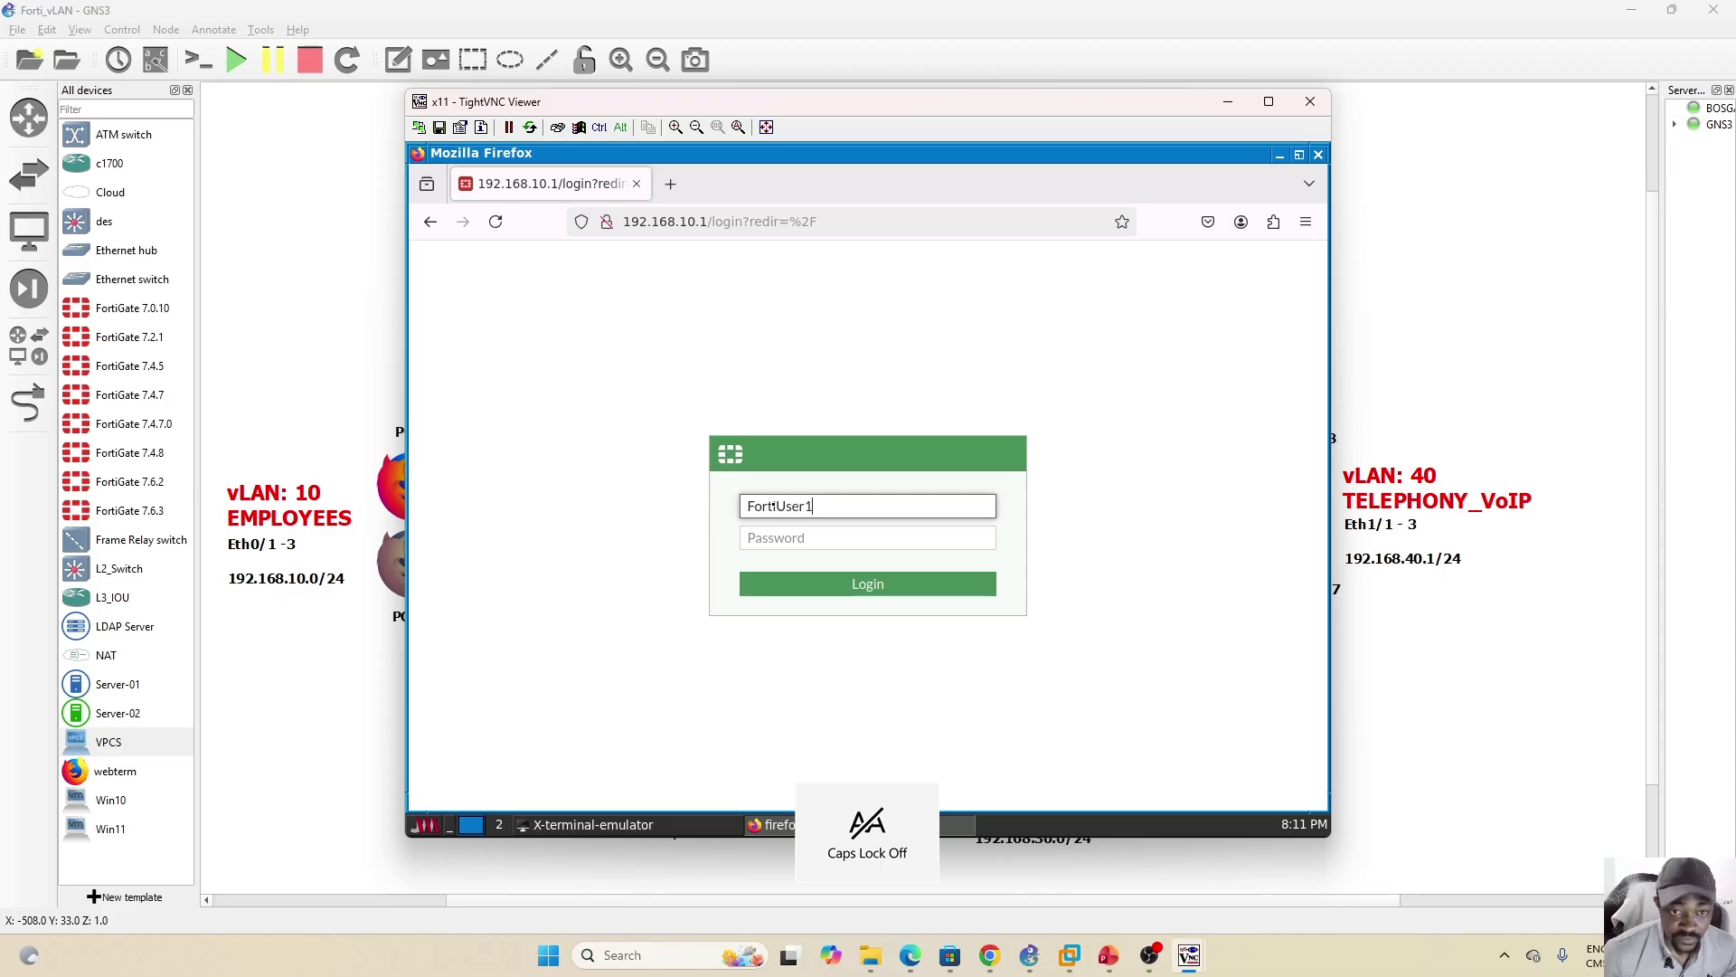
Step: Enter the account password and submit, getting Authentication failure, then dismiss the password popup
key(Tab)
key(Caps_Lock)
text(•)
key(Caps_Lock)
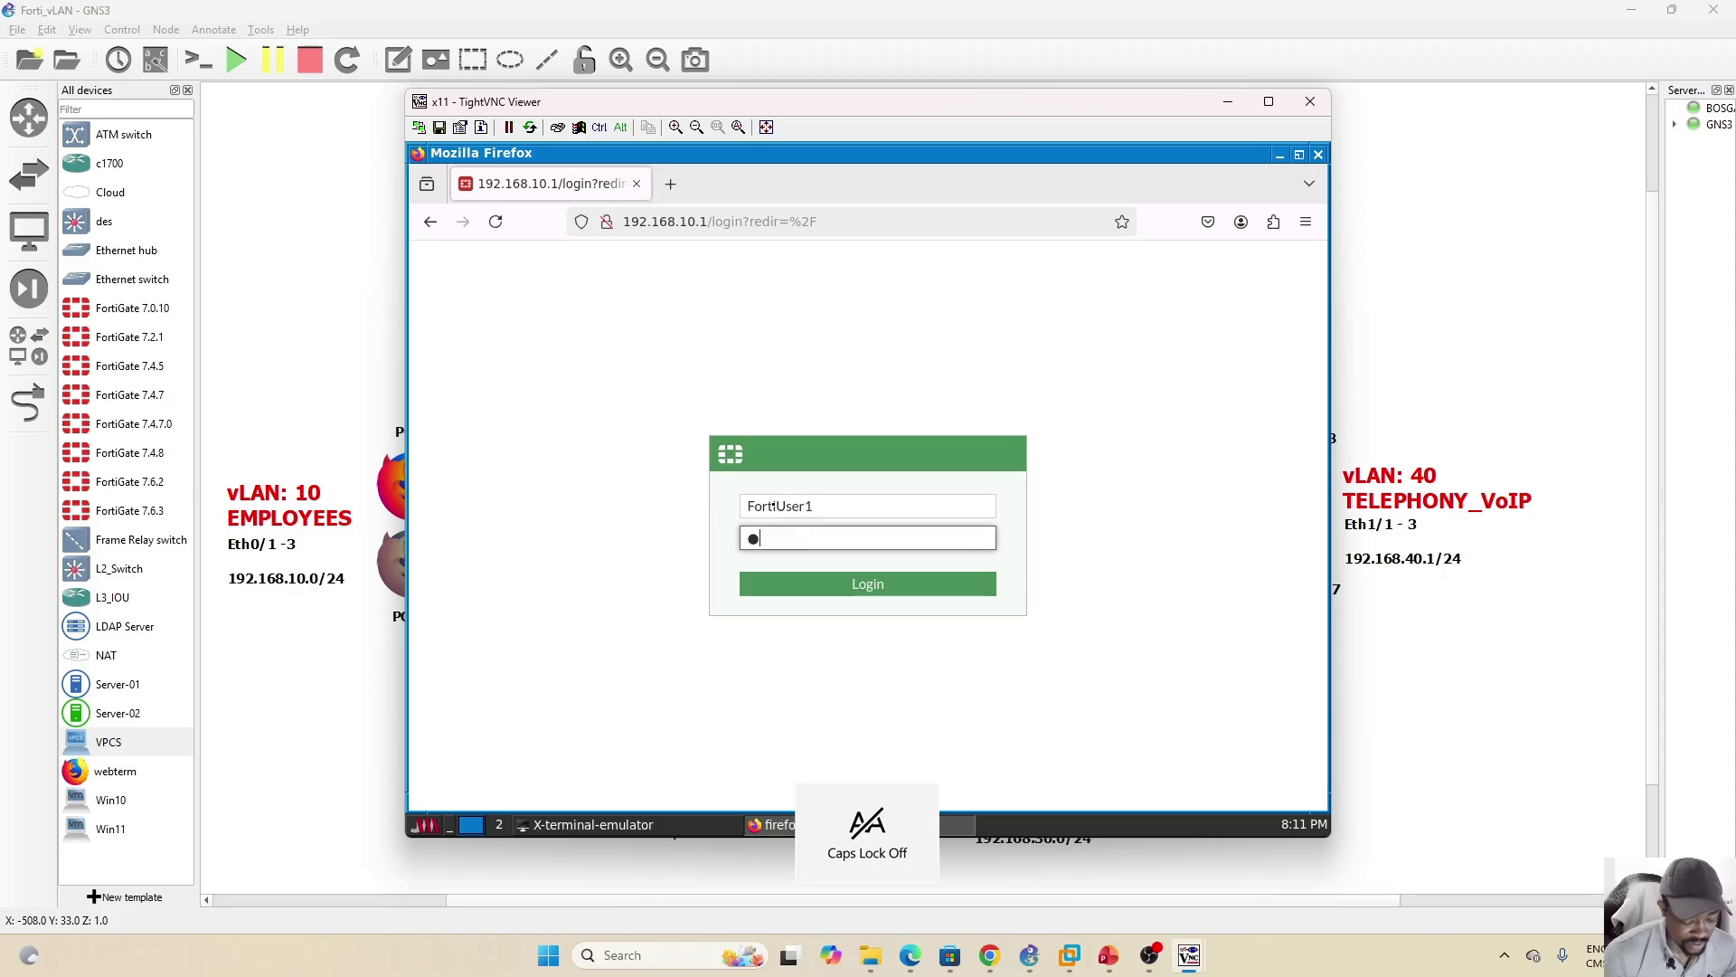
text(••••••)
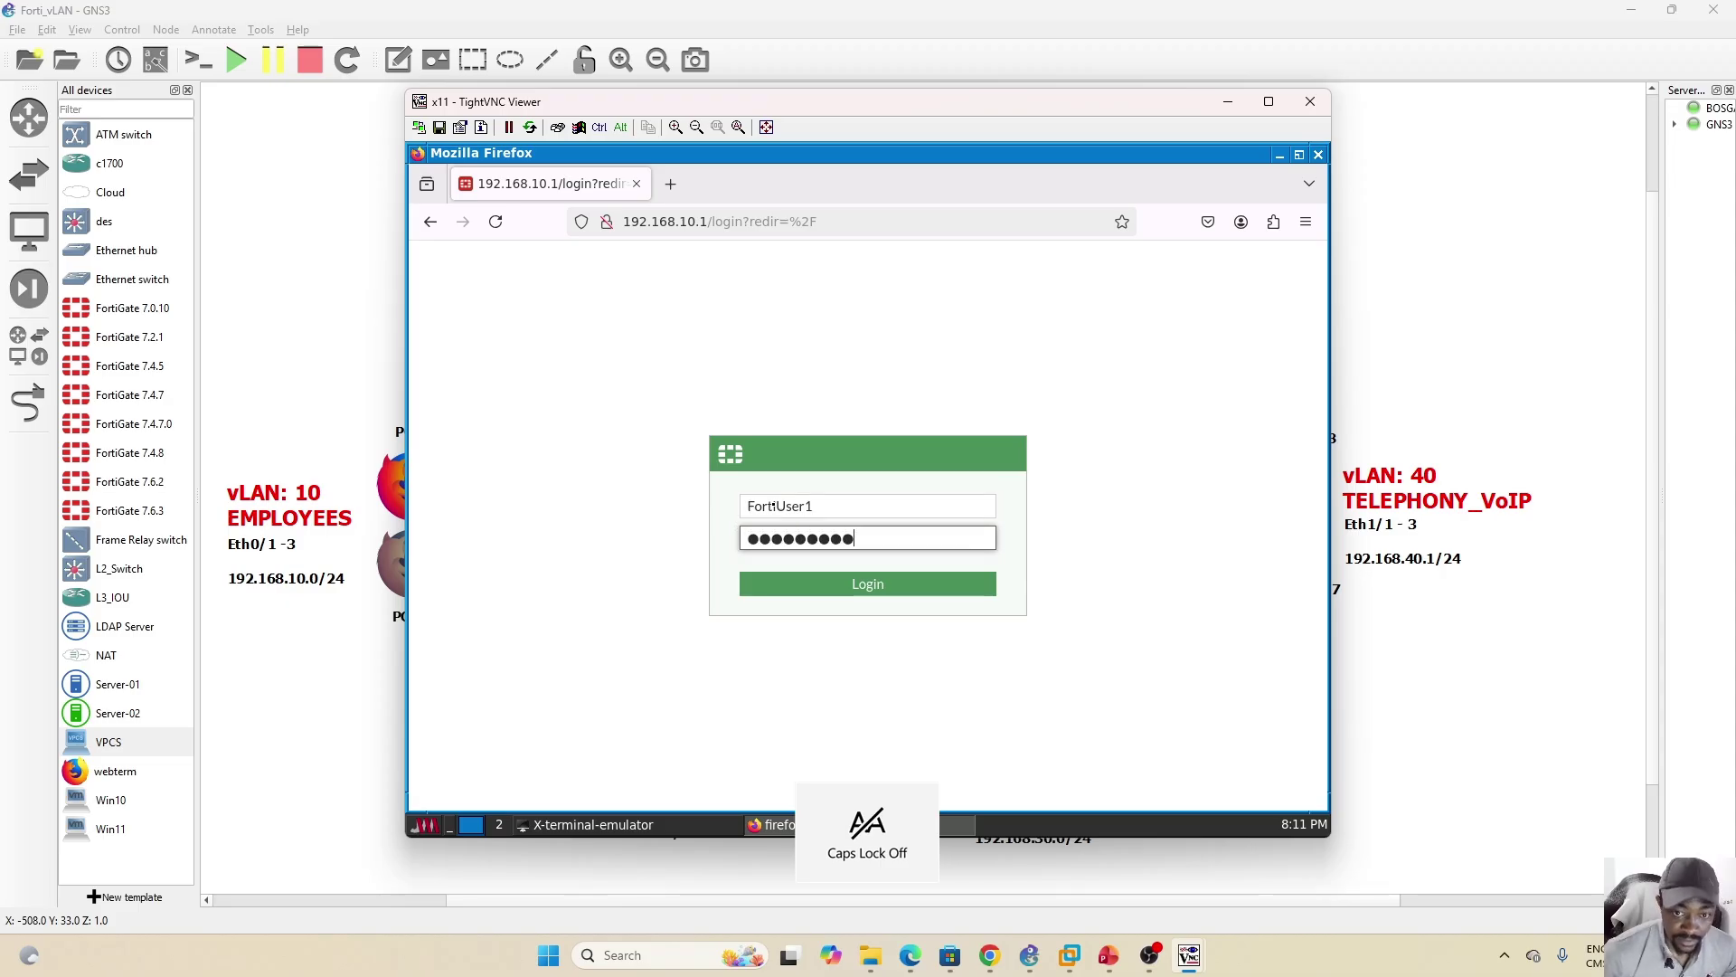
text(••)
key(Return)
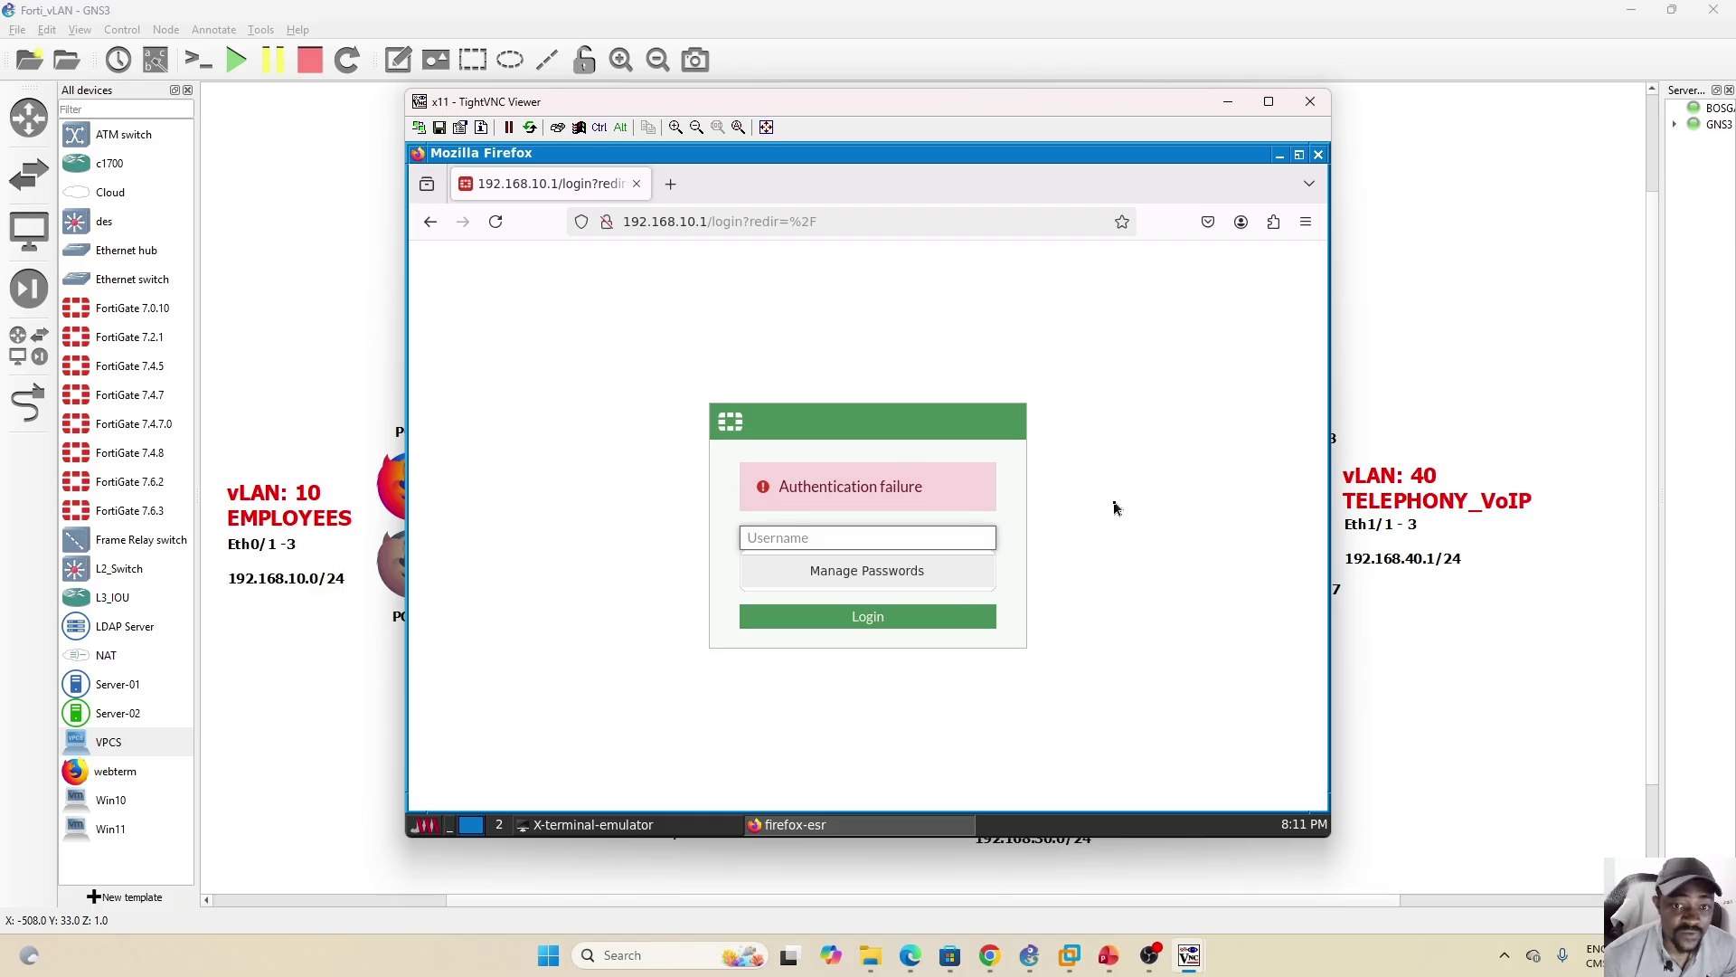
click(1099, 543)
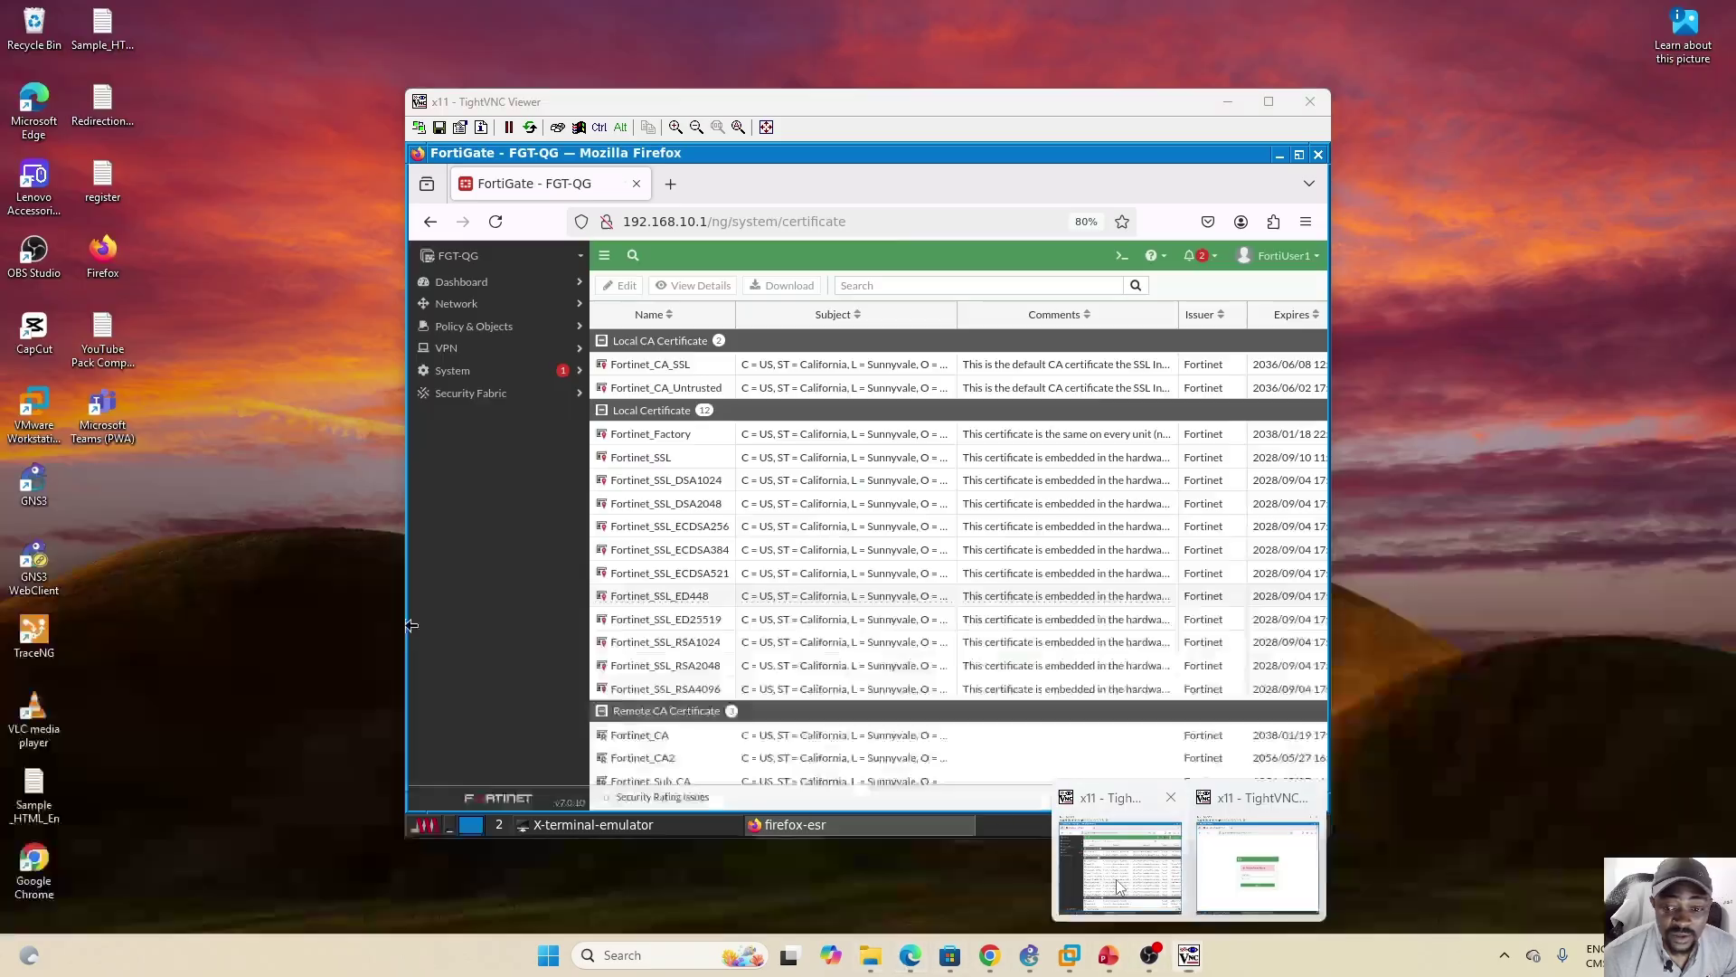
Step: Log FortiUser1 out of the FortiGate session in PC-1's Firefox window
click(1121, 868)
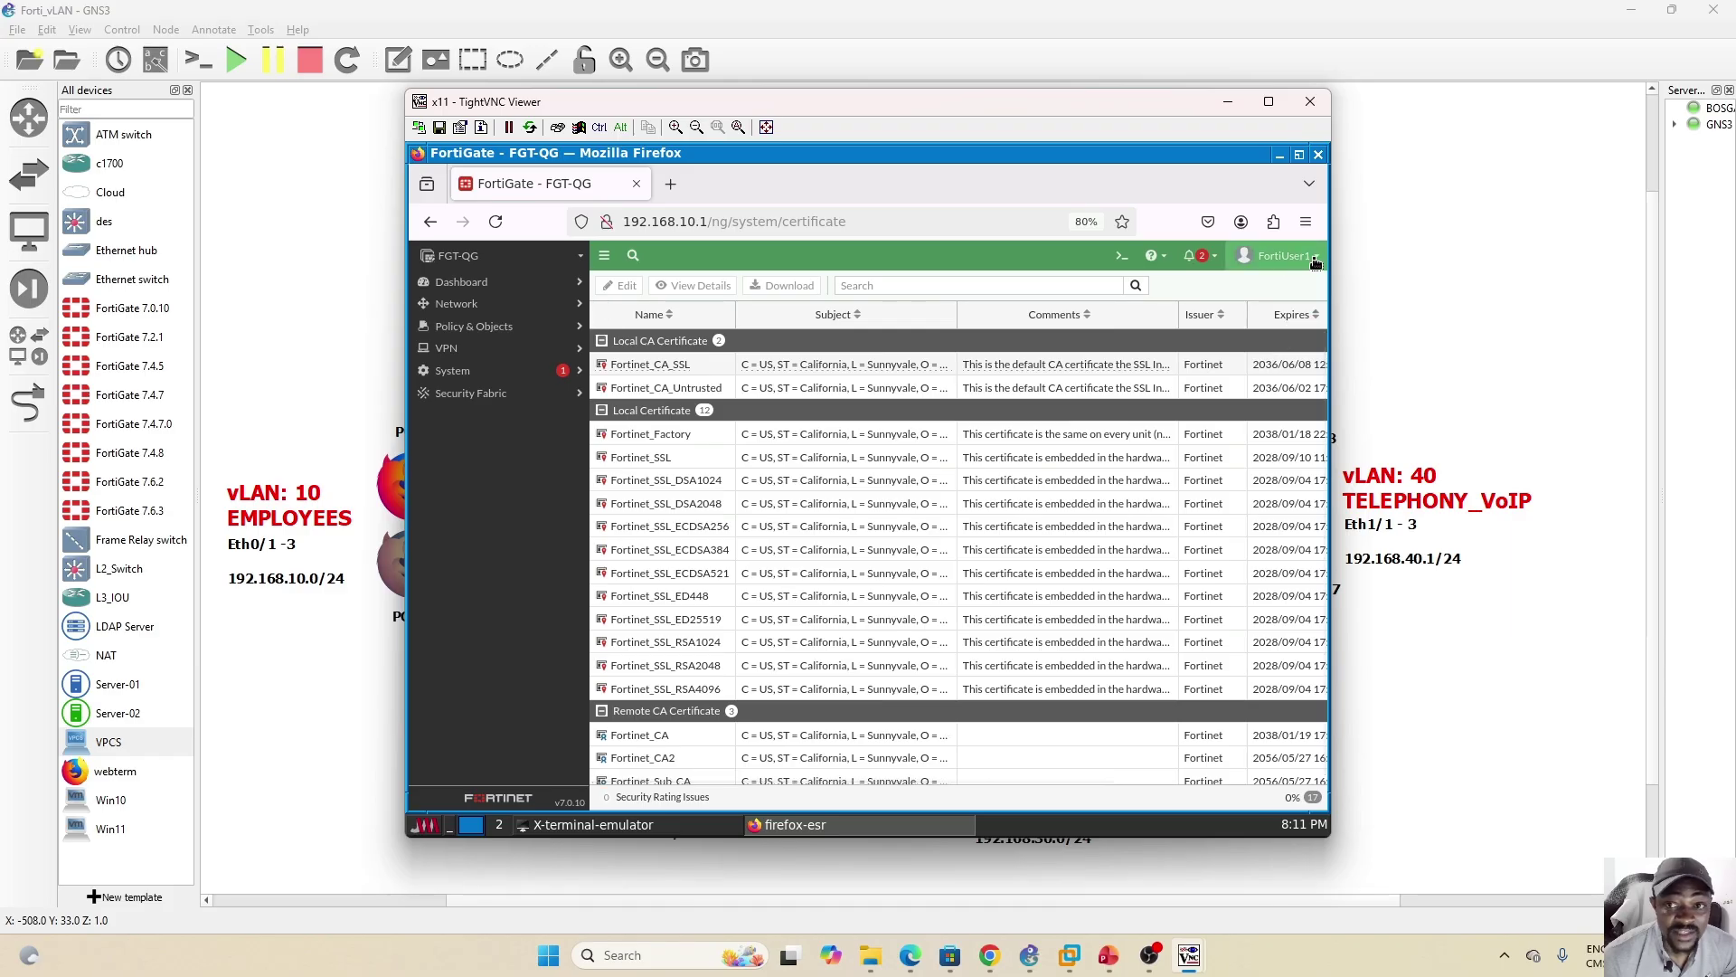
click(1315, 261)
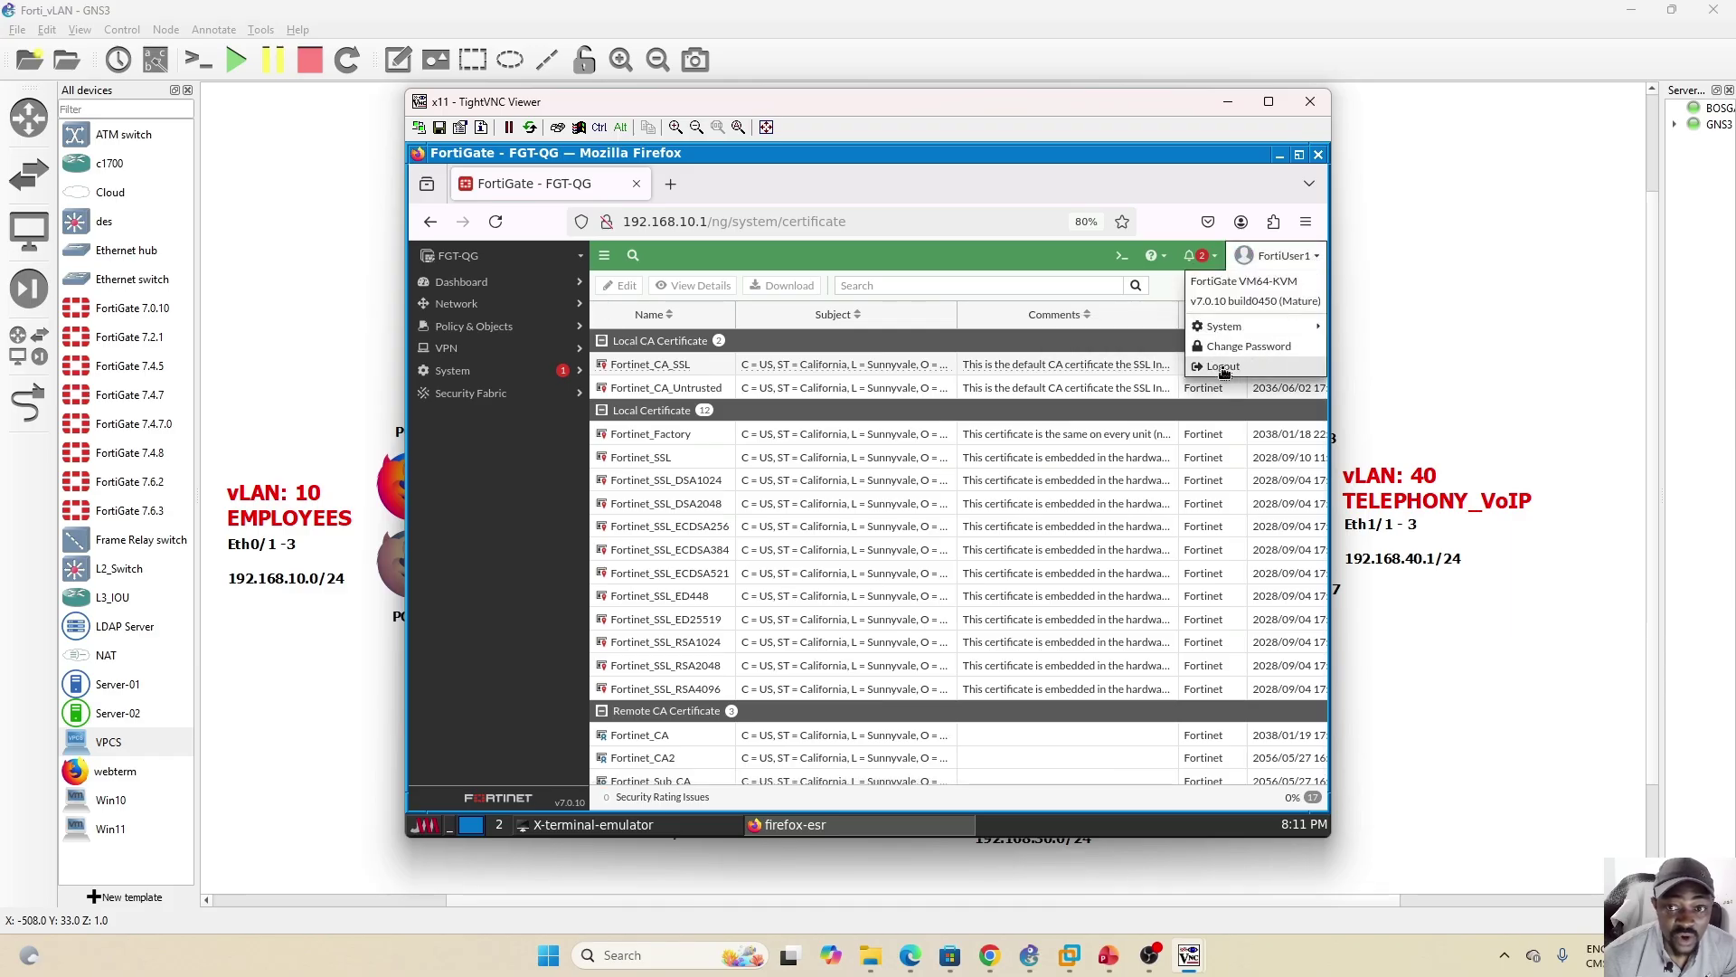
click(1223, 368)
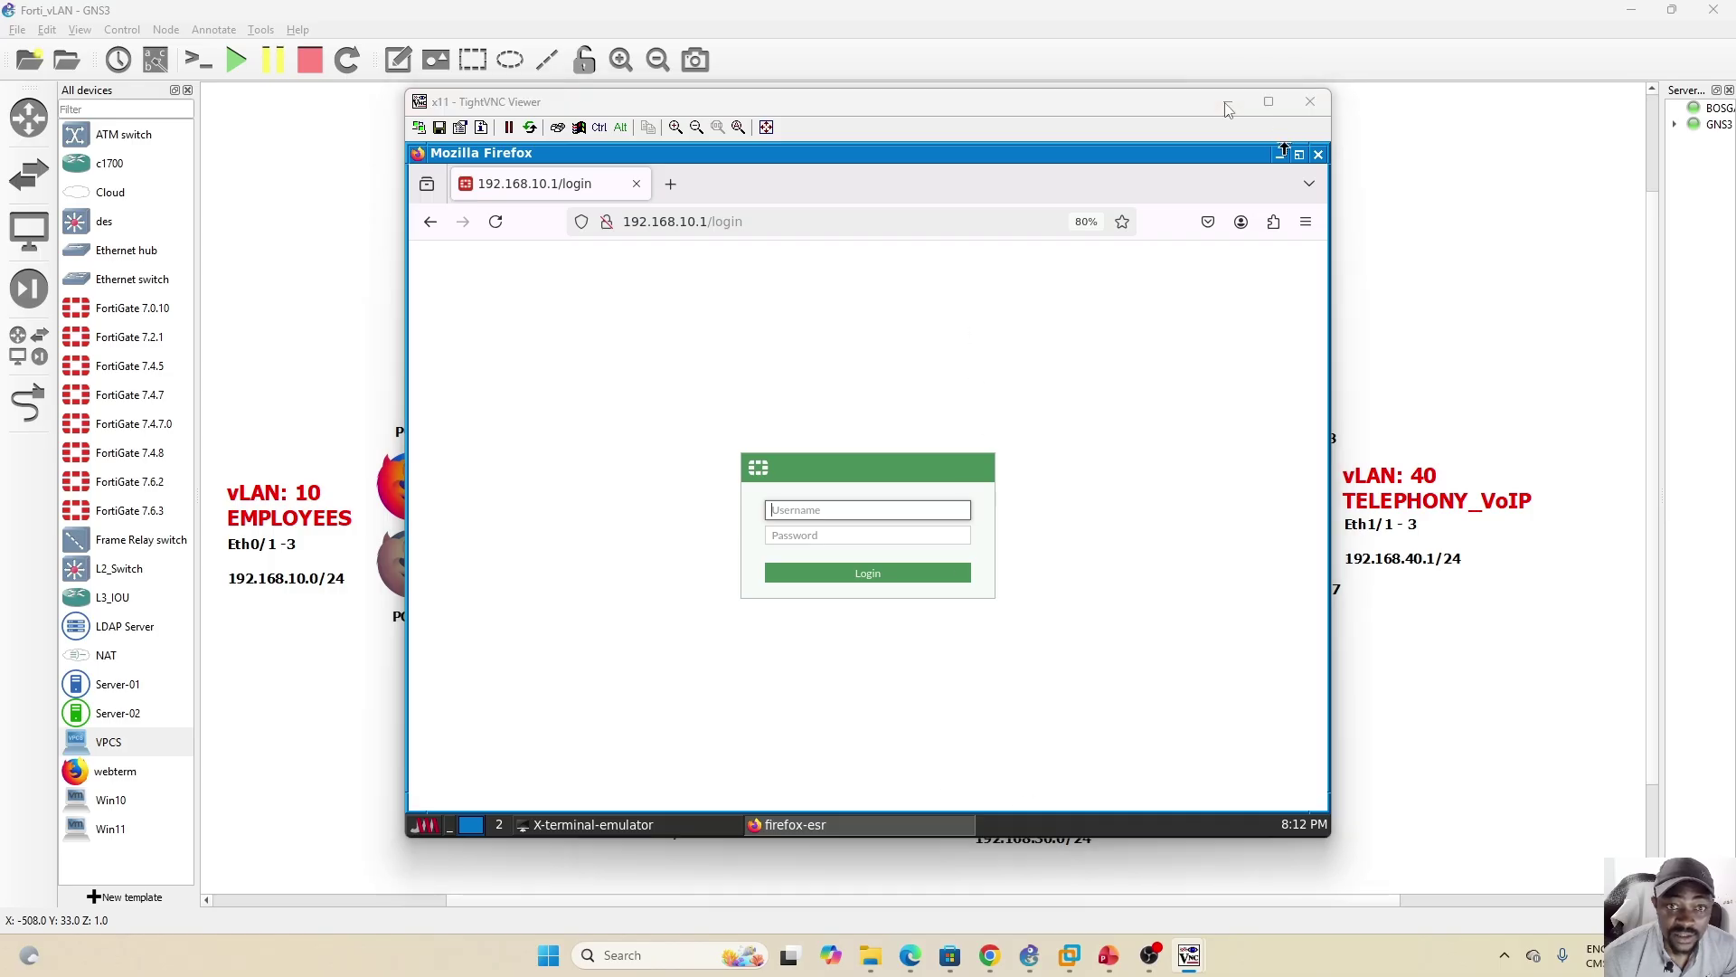
Step: Re-enter the username FortiUser1 on the FortiGate login page
click(822, 540)
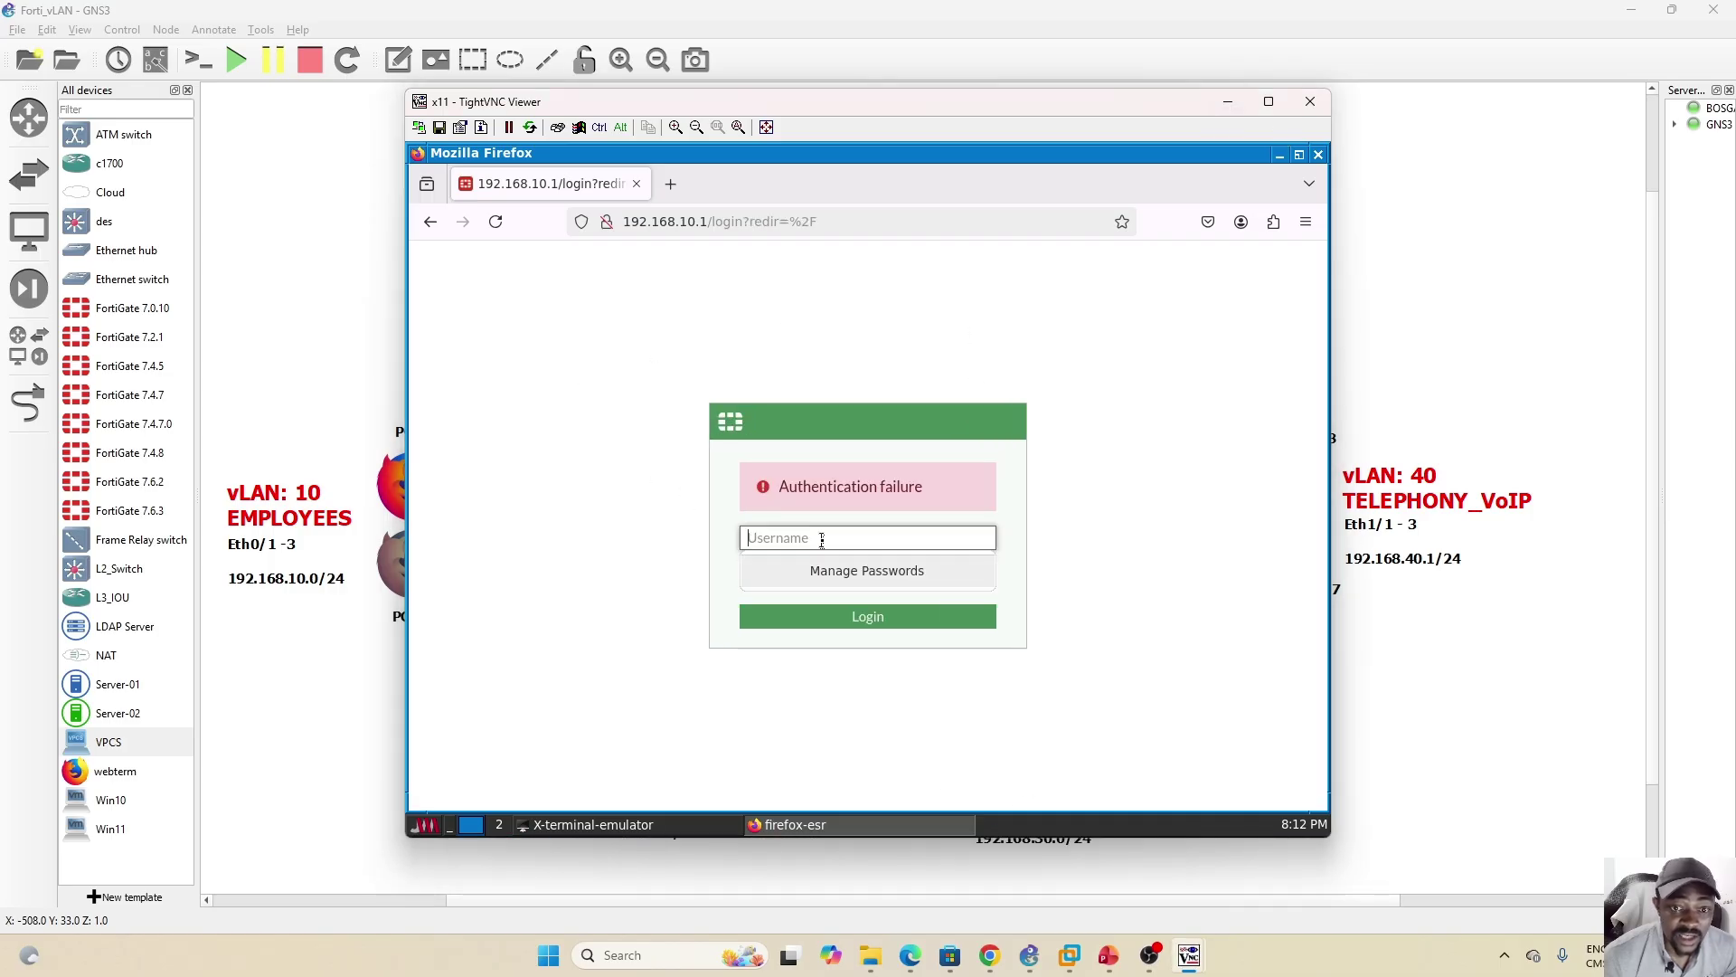
key(Caps_Lock)
text(F)
key(Caps_Lock)
text(o)
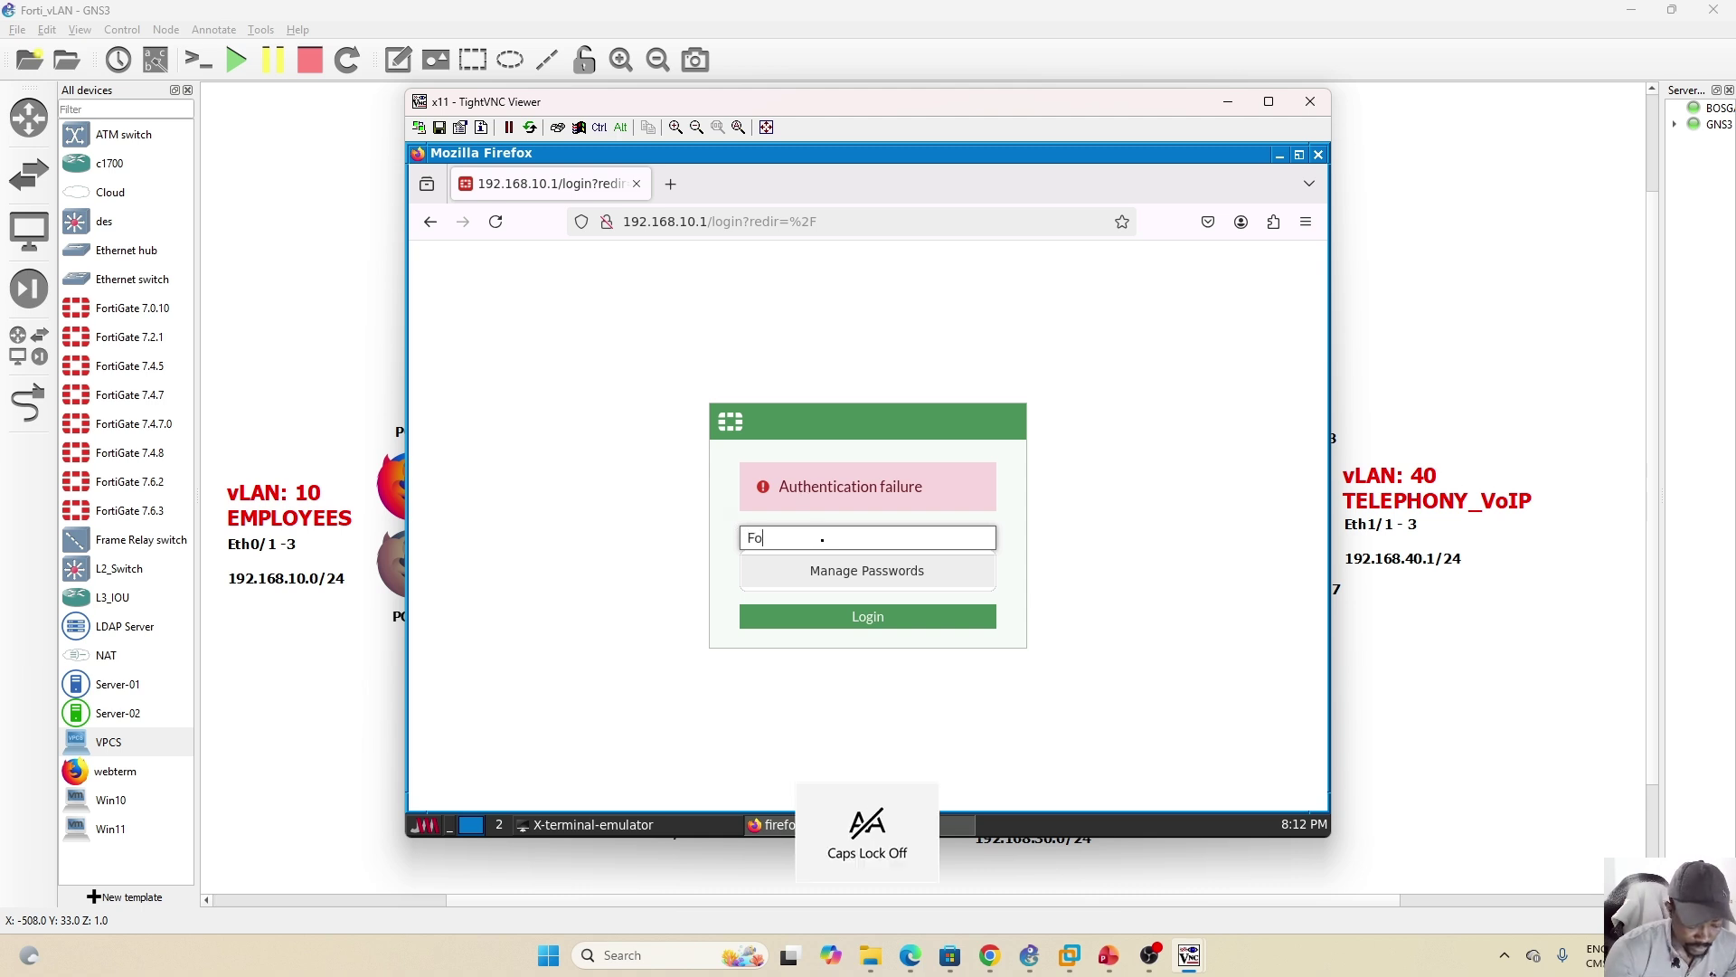
text(rti)
key(Caps_Lock)
text(U)
key(Caps_Lock)
text(ser)
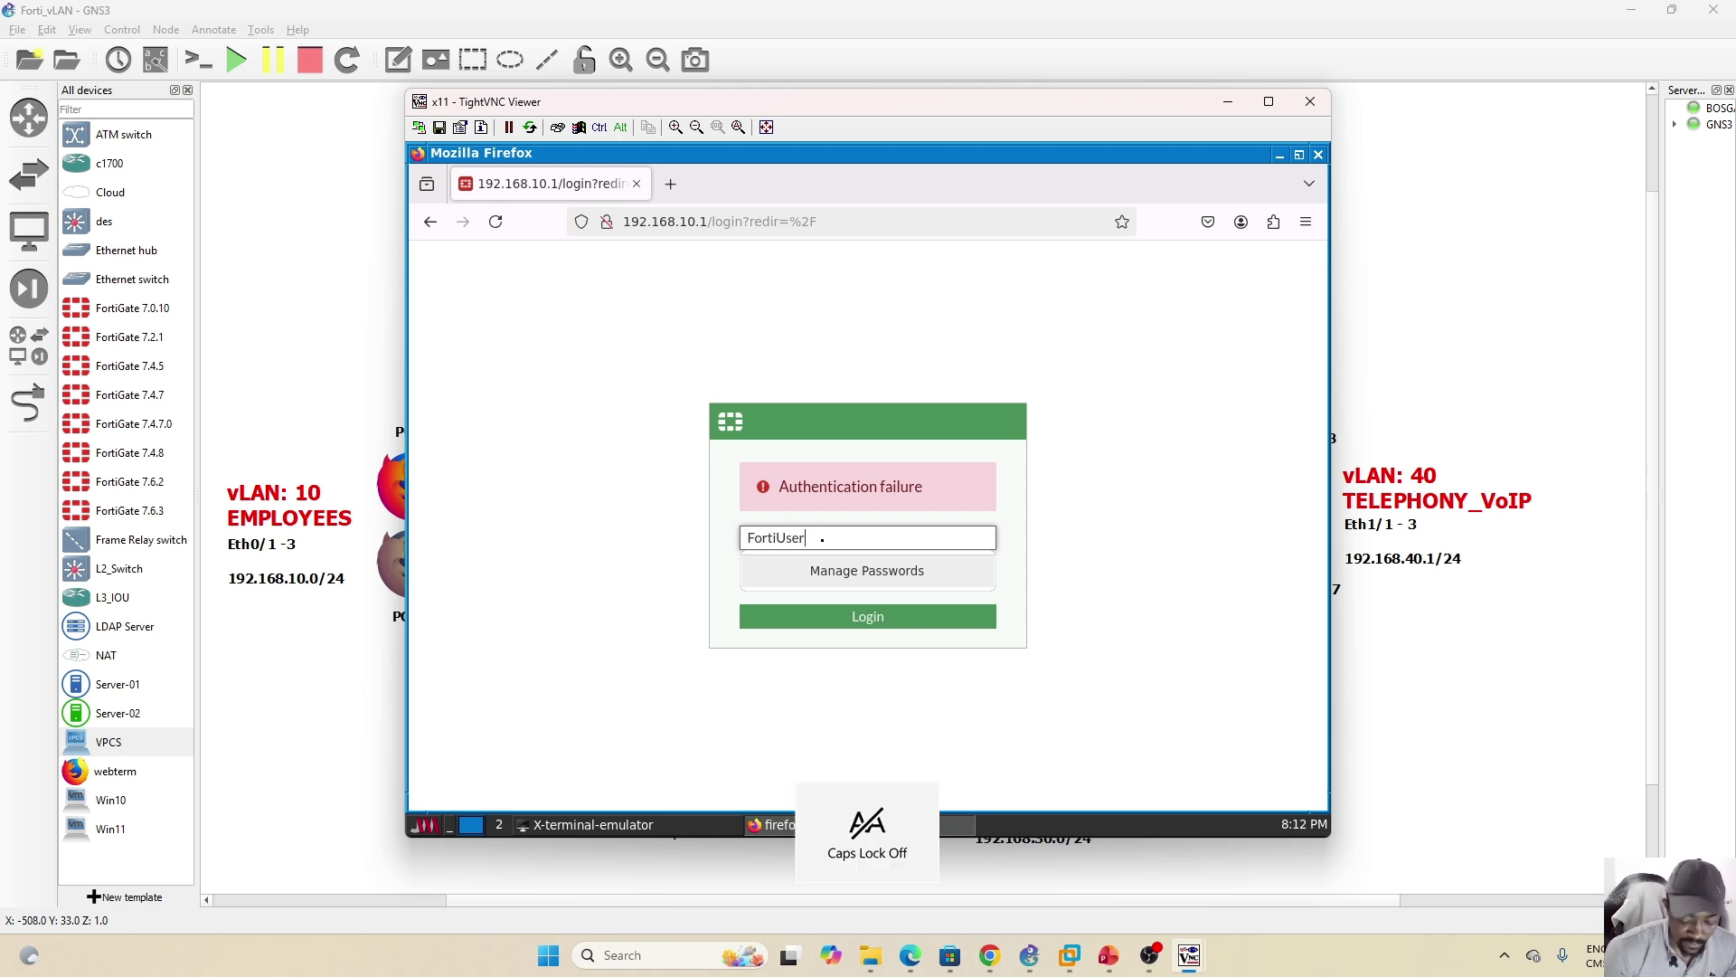
text(1)
Step: Enter the account password and submit, getting Authentication failure again
key(Tab)
text(*****)
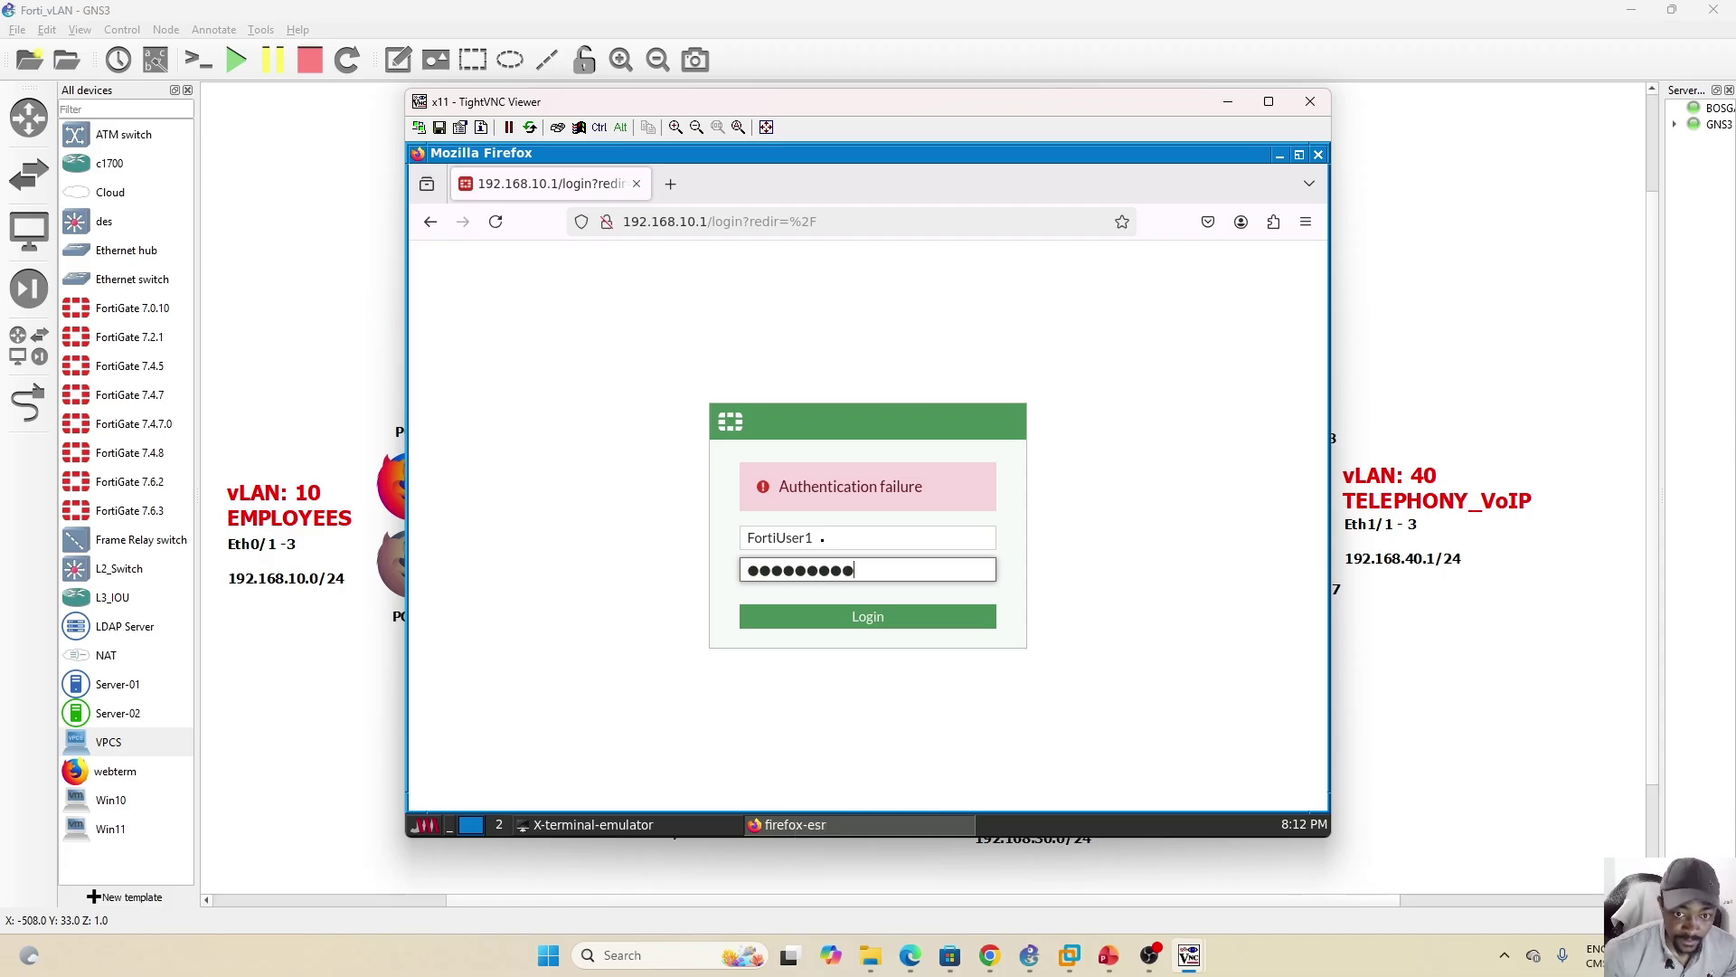
text(****)
key(Return)
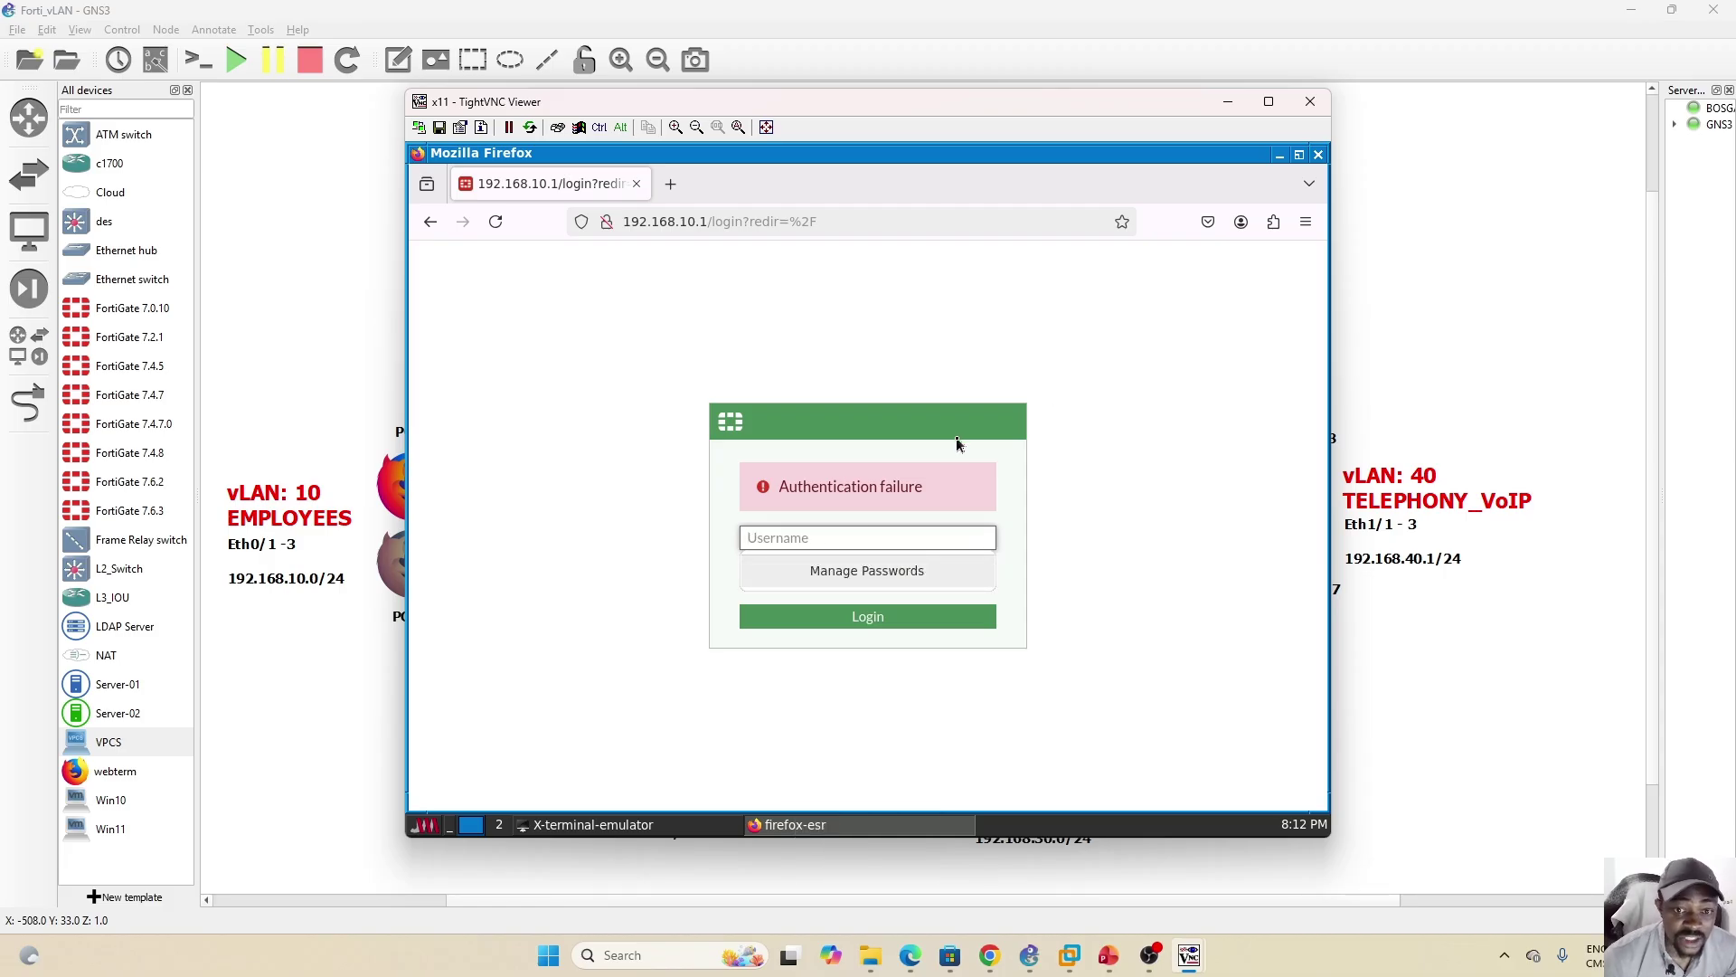
click(1144, 502)
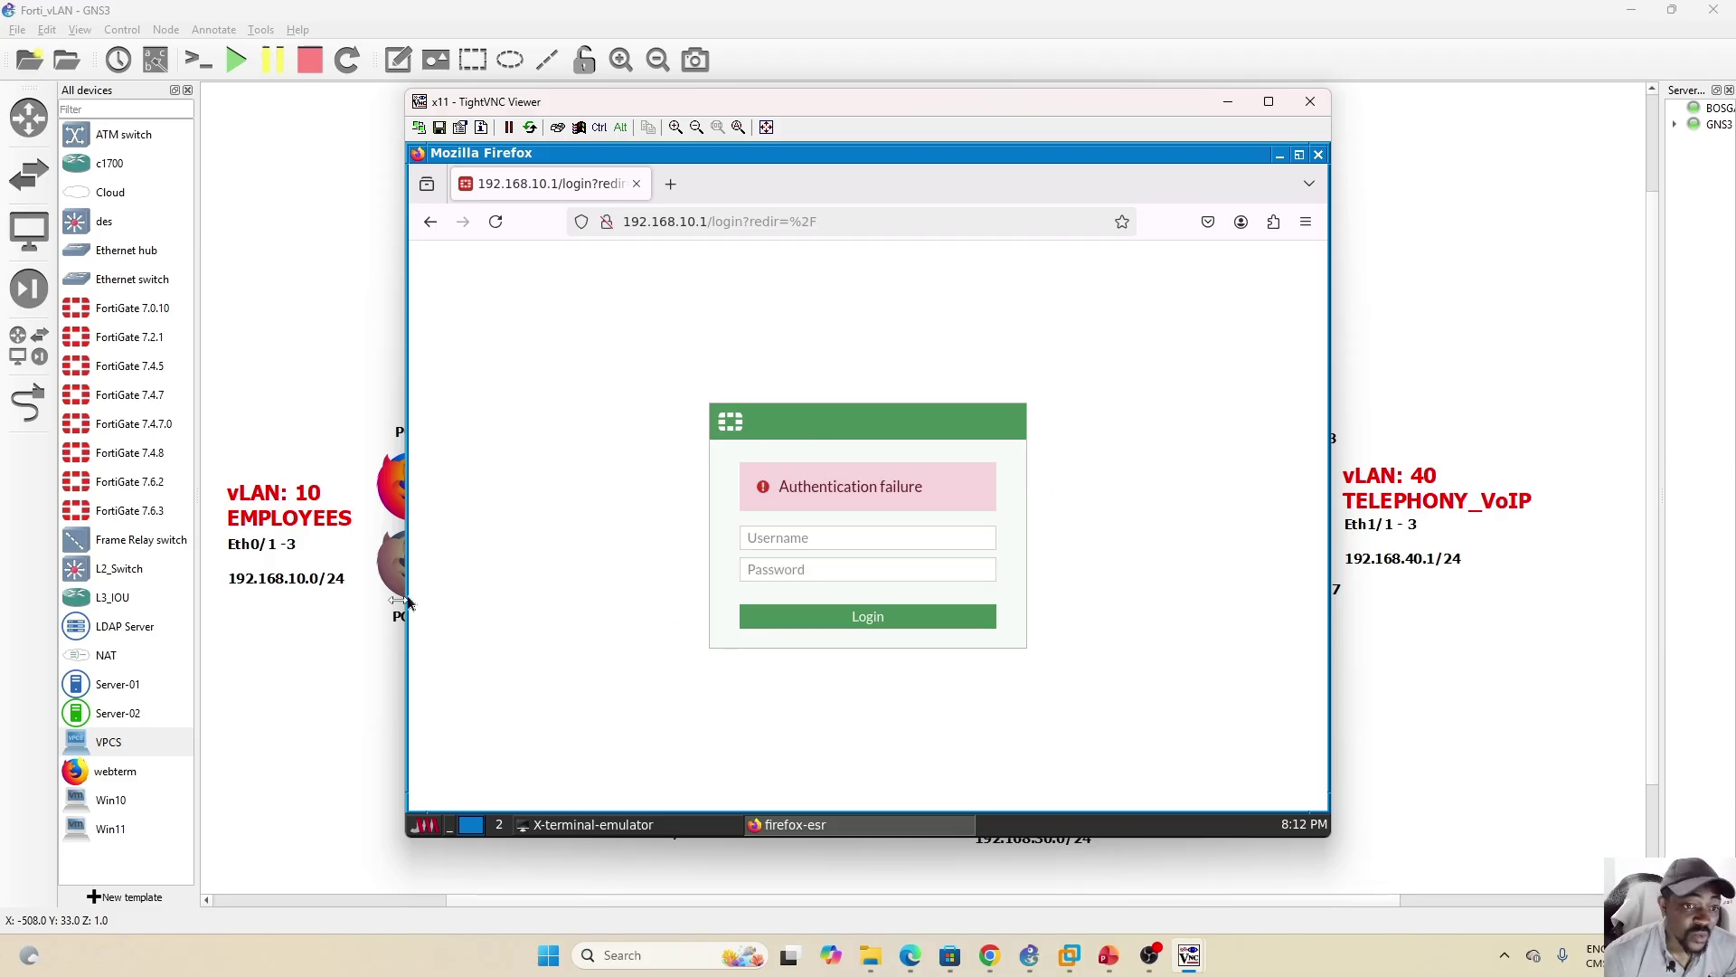
Step: Bring the GNS3 Forti_vLAN topology forward and deselect PC-2
click(402, 599)
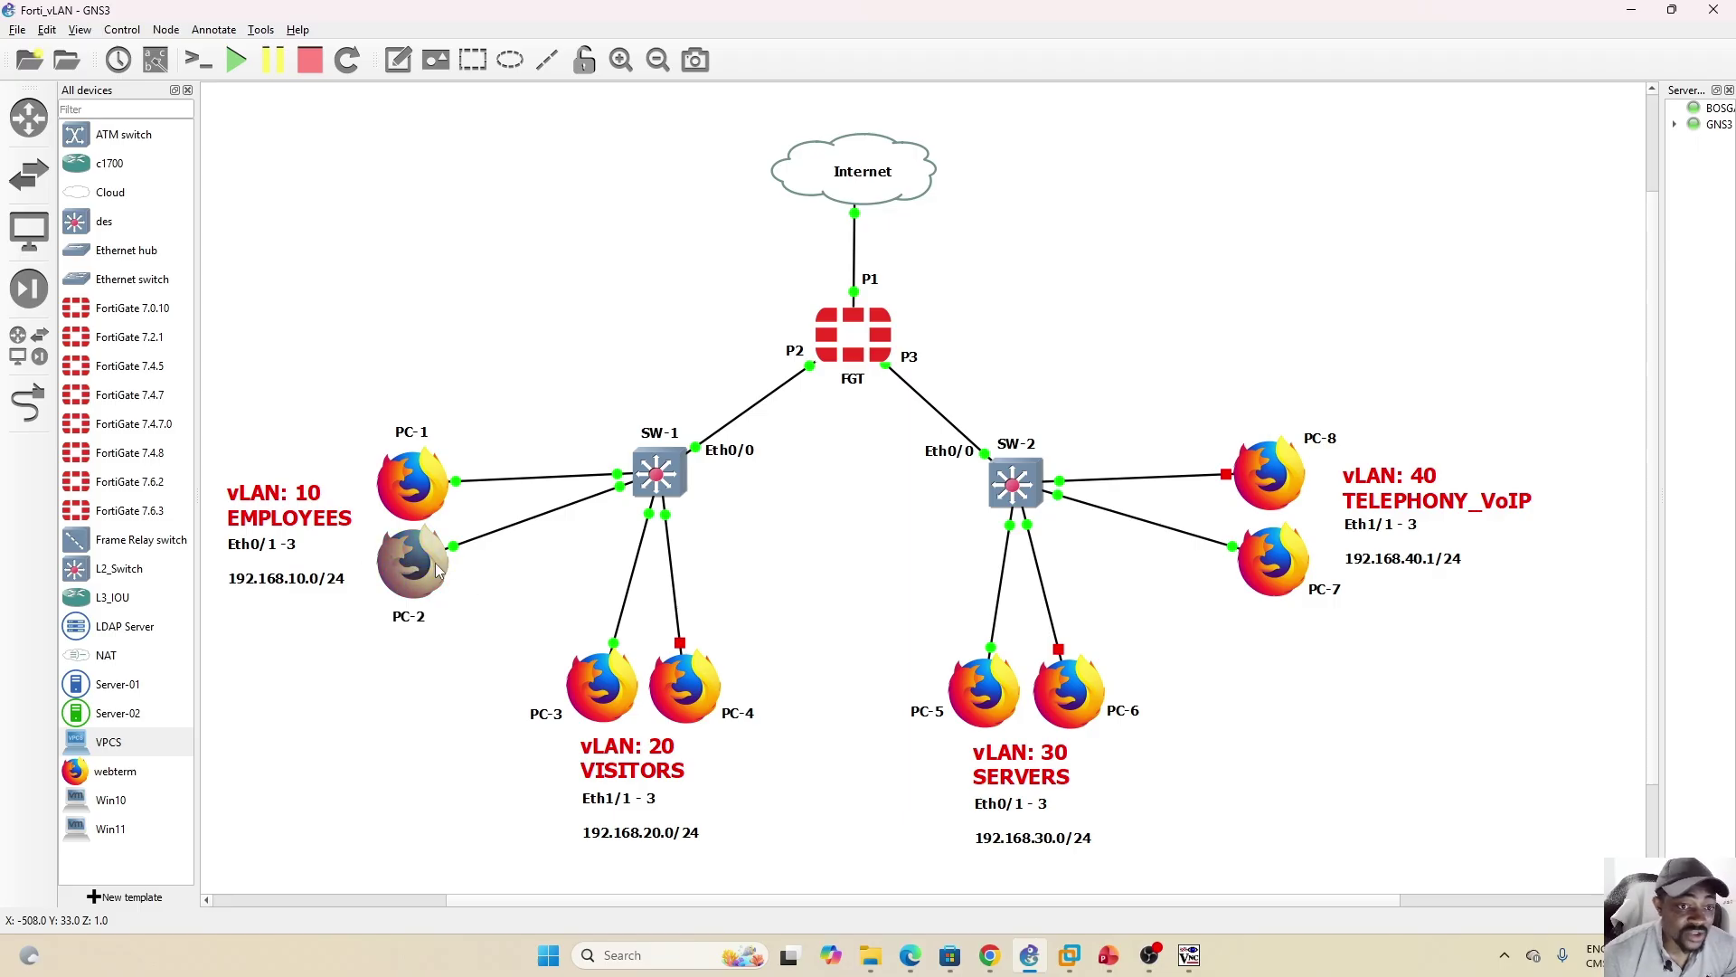
mouse_move(424, 563)
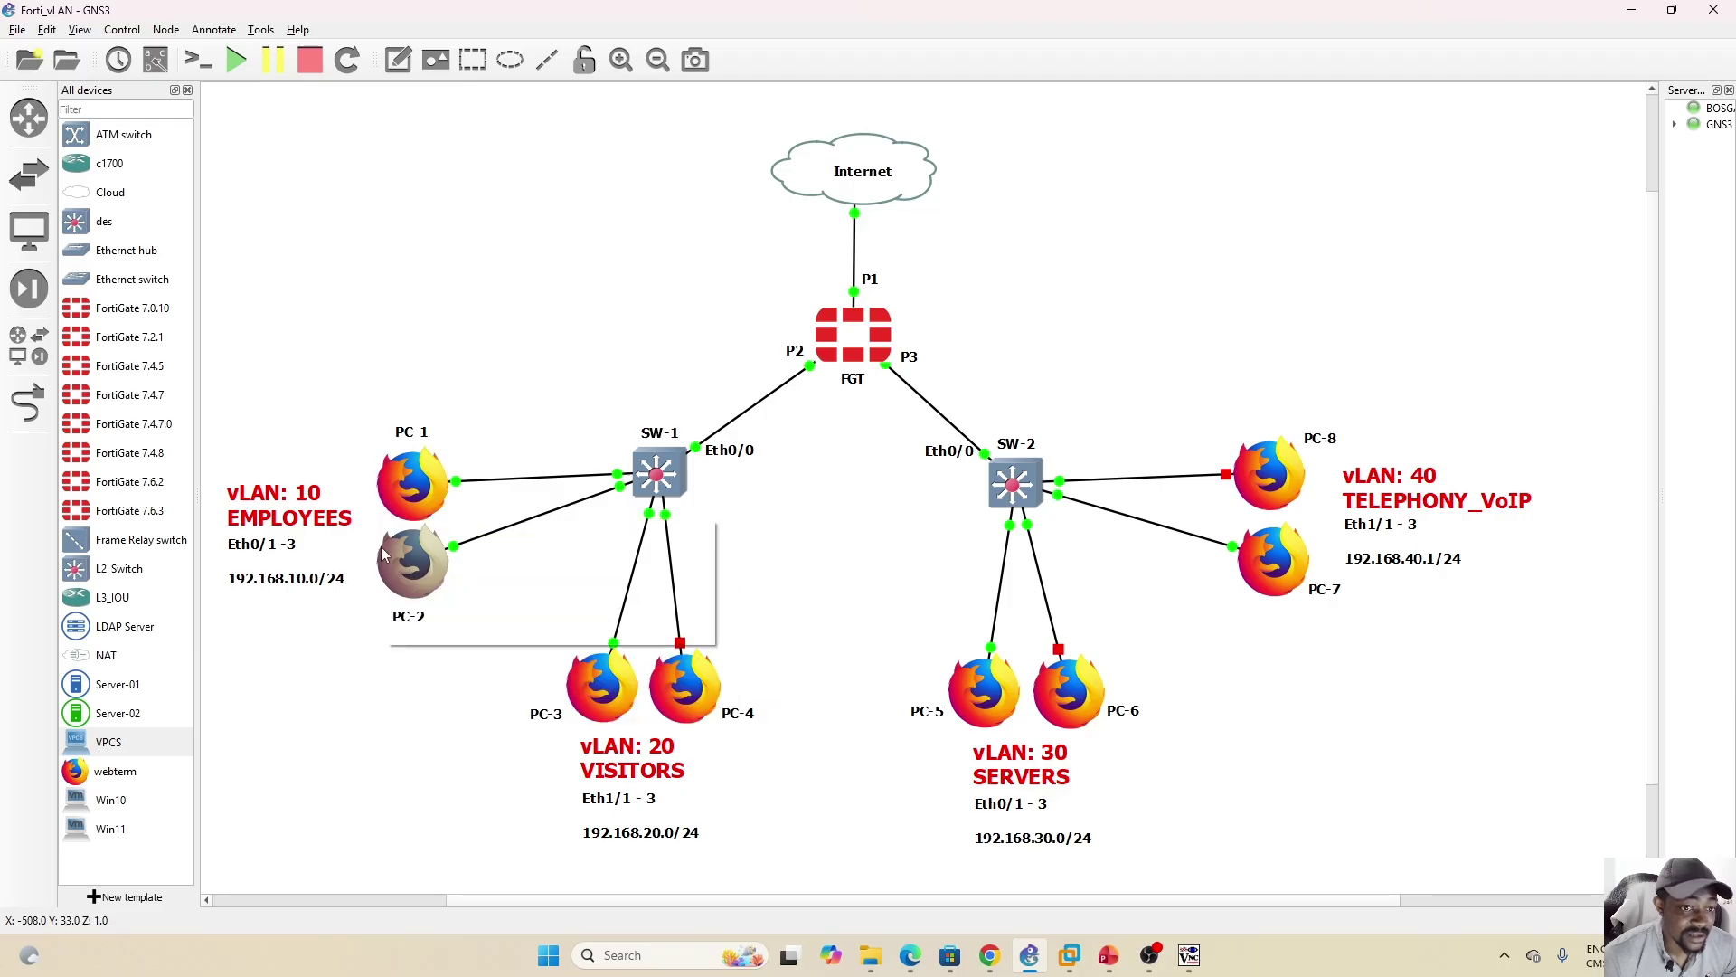
click(330, 658)
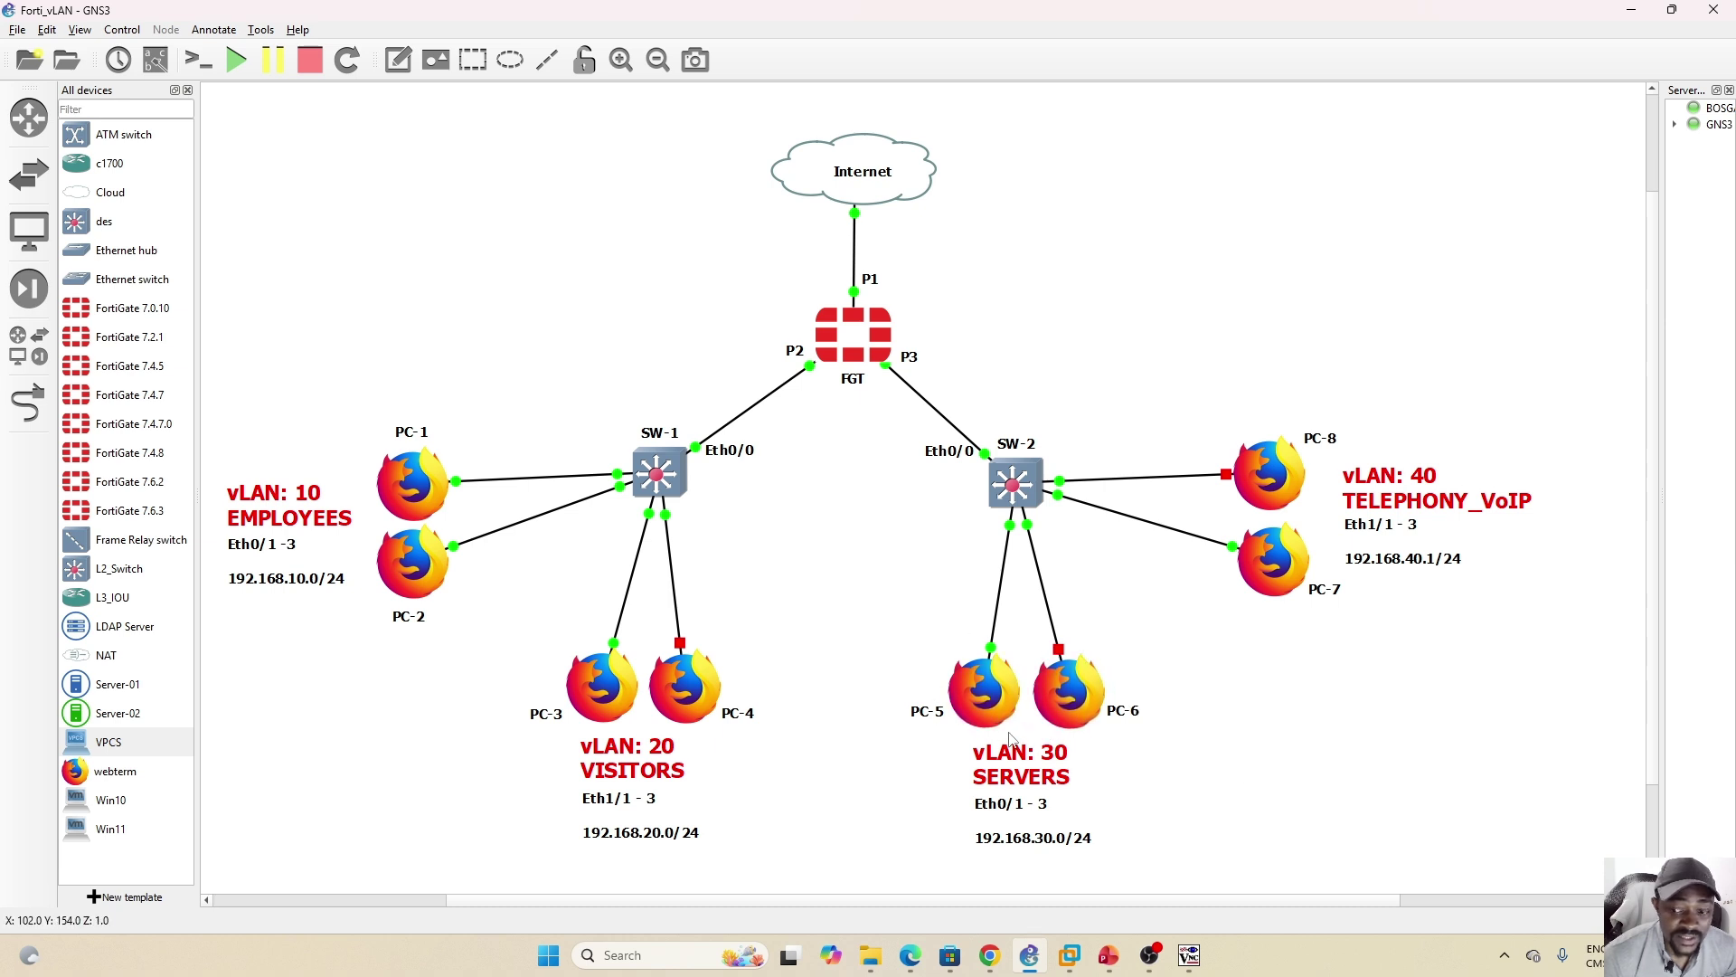
Step: Open PC-5's console and rerun ifconfig to confirm its address 192.168.30.100
double_click(990, 692)
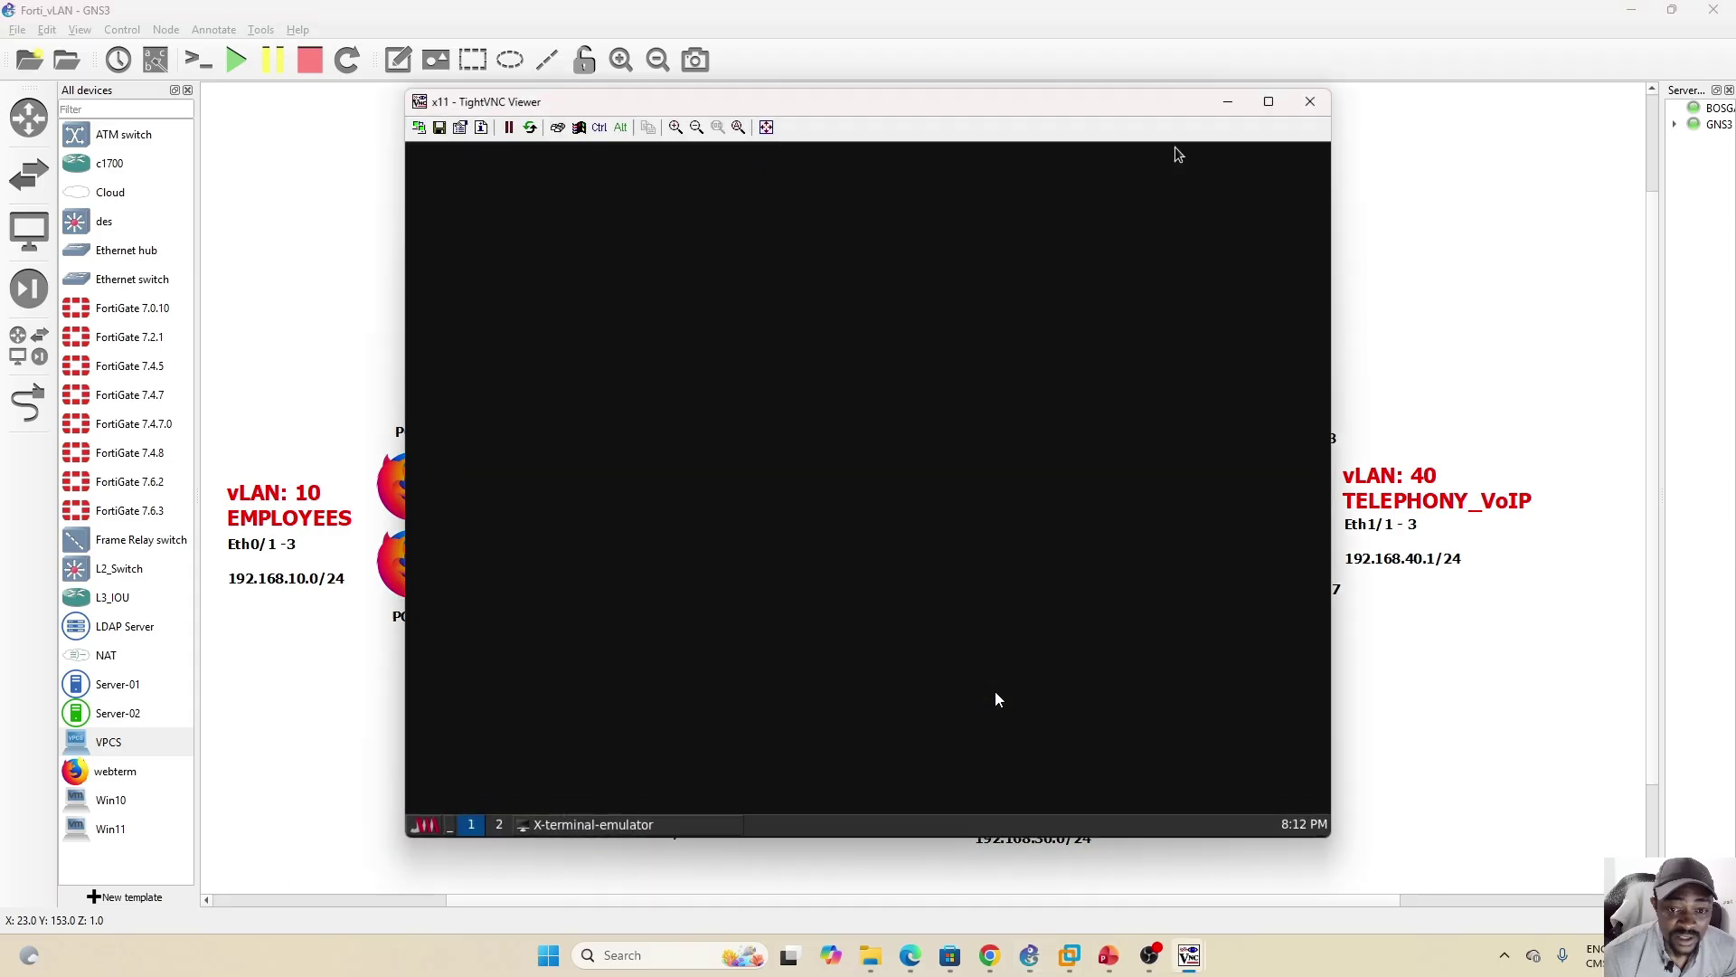
click(564, 826)
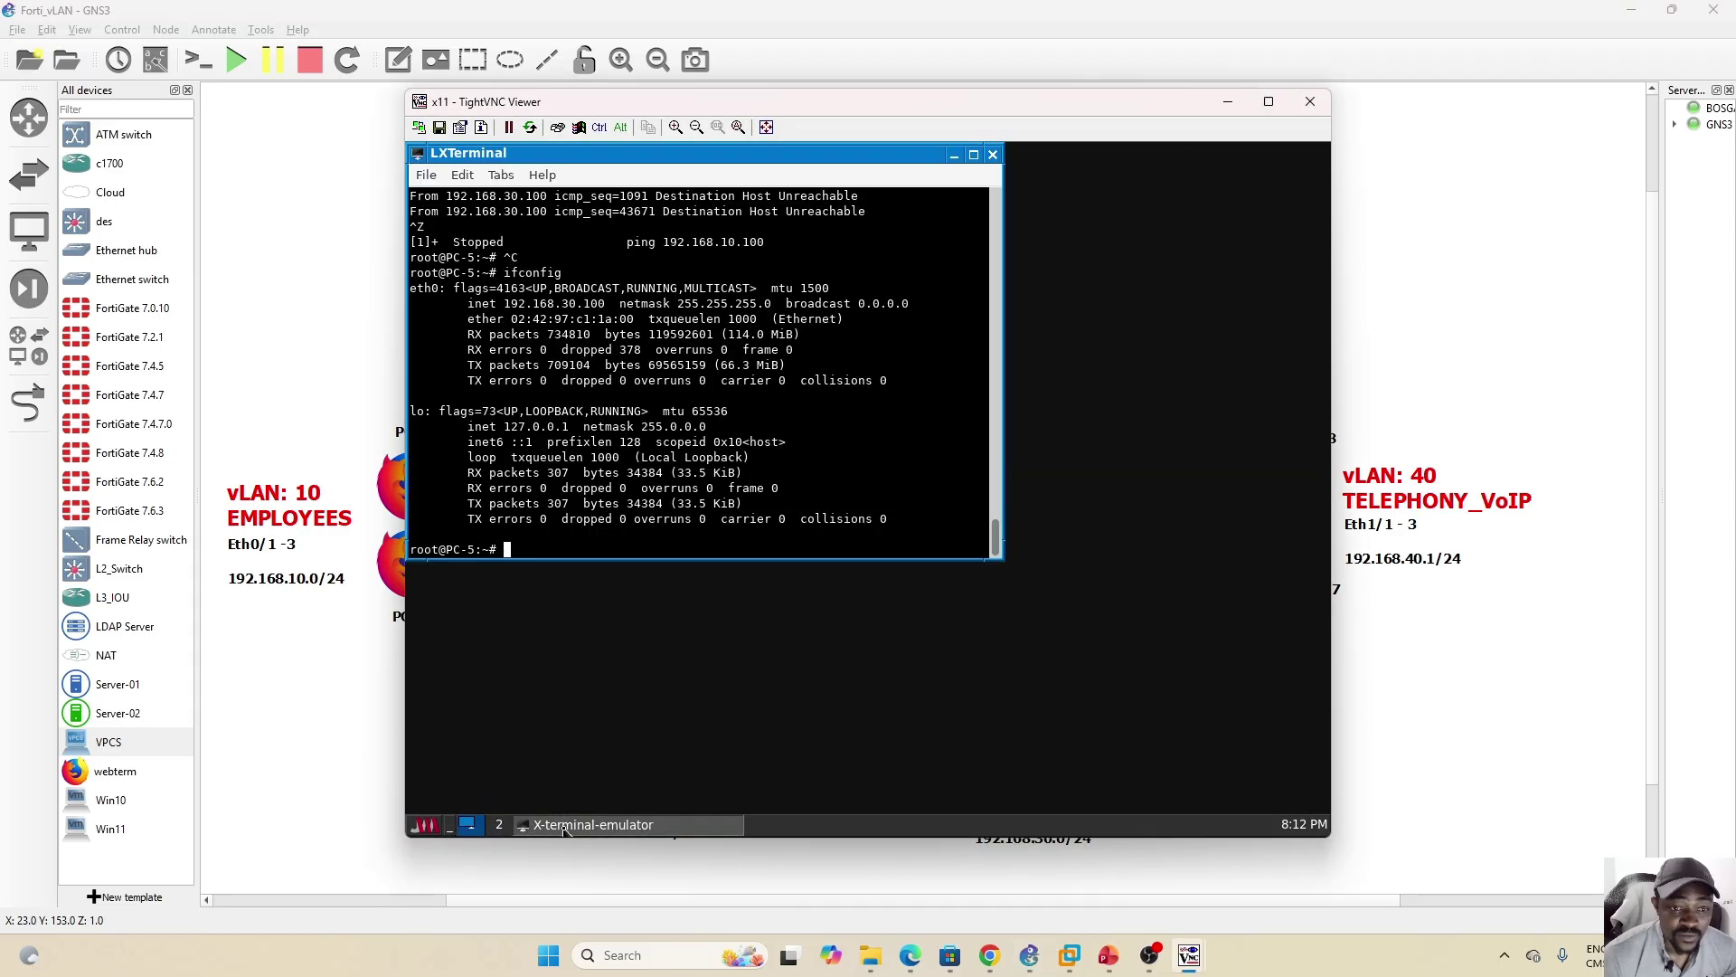
key(Up)
key(Return)
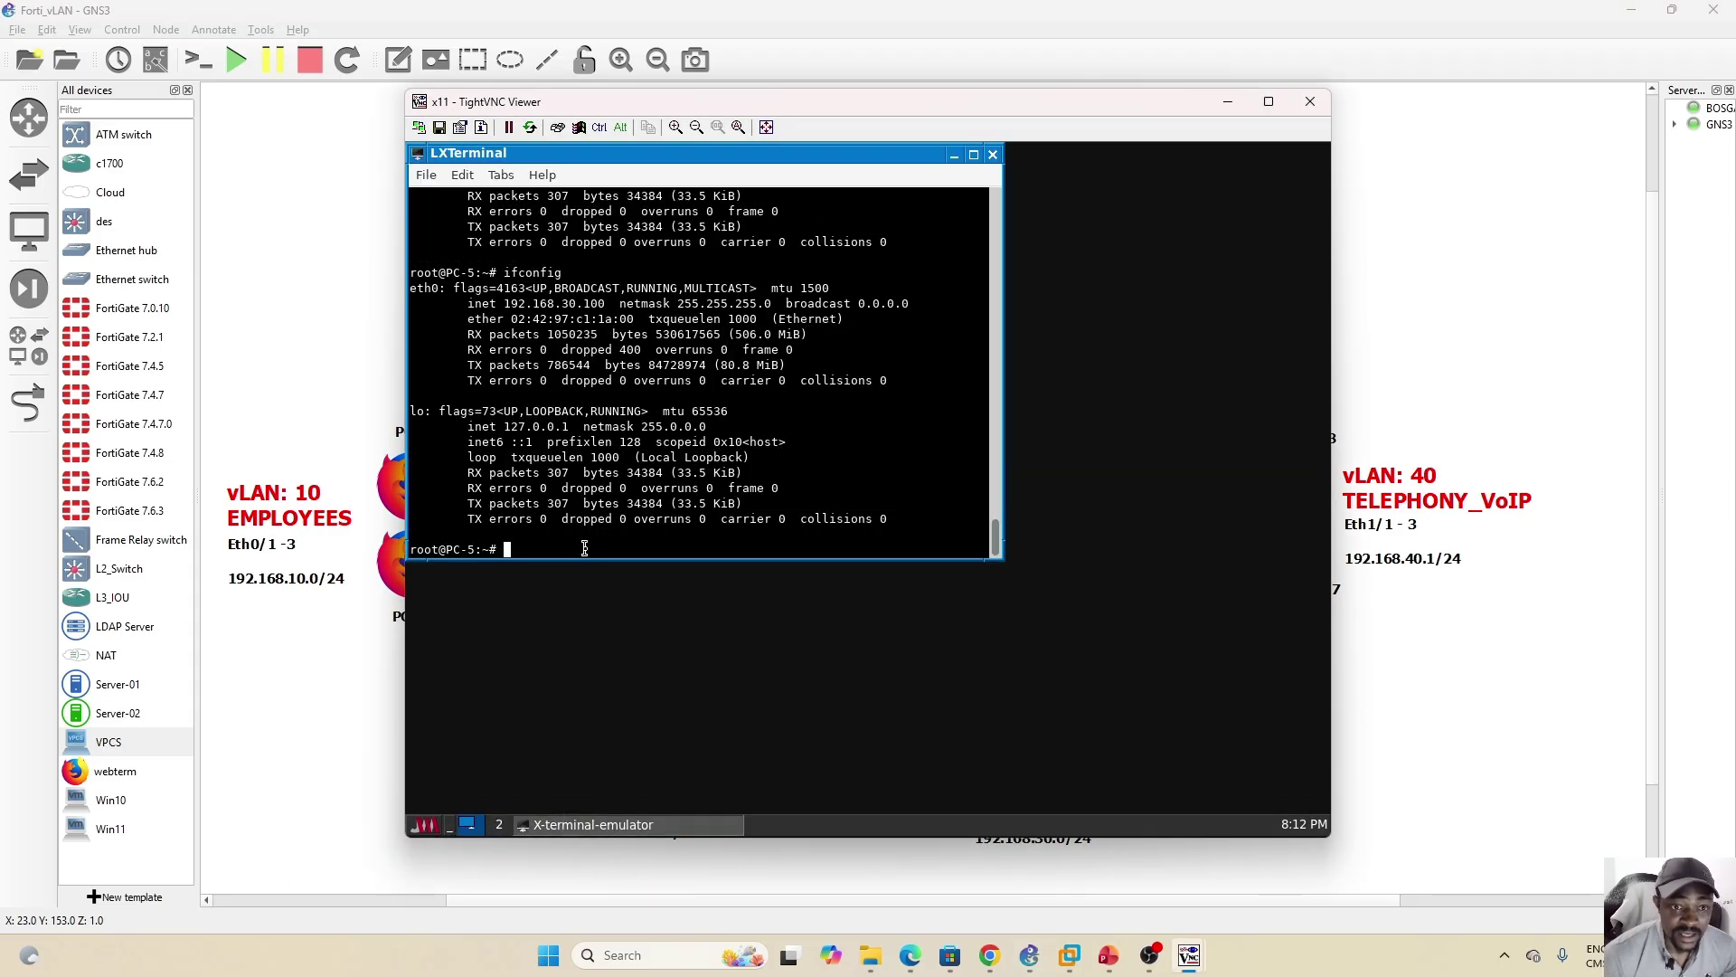
Step: Launch Firefox on PC-5 and load the FortiGate login page at 192.168.30.1
click(425, 825)
mouse_move(452, 678)
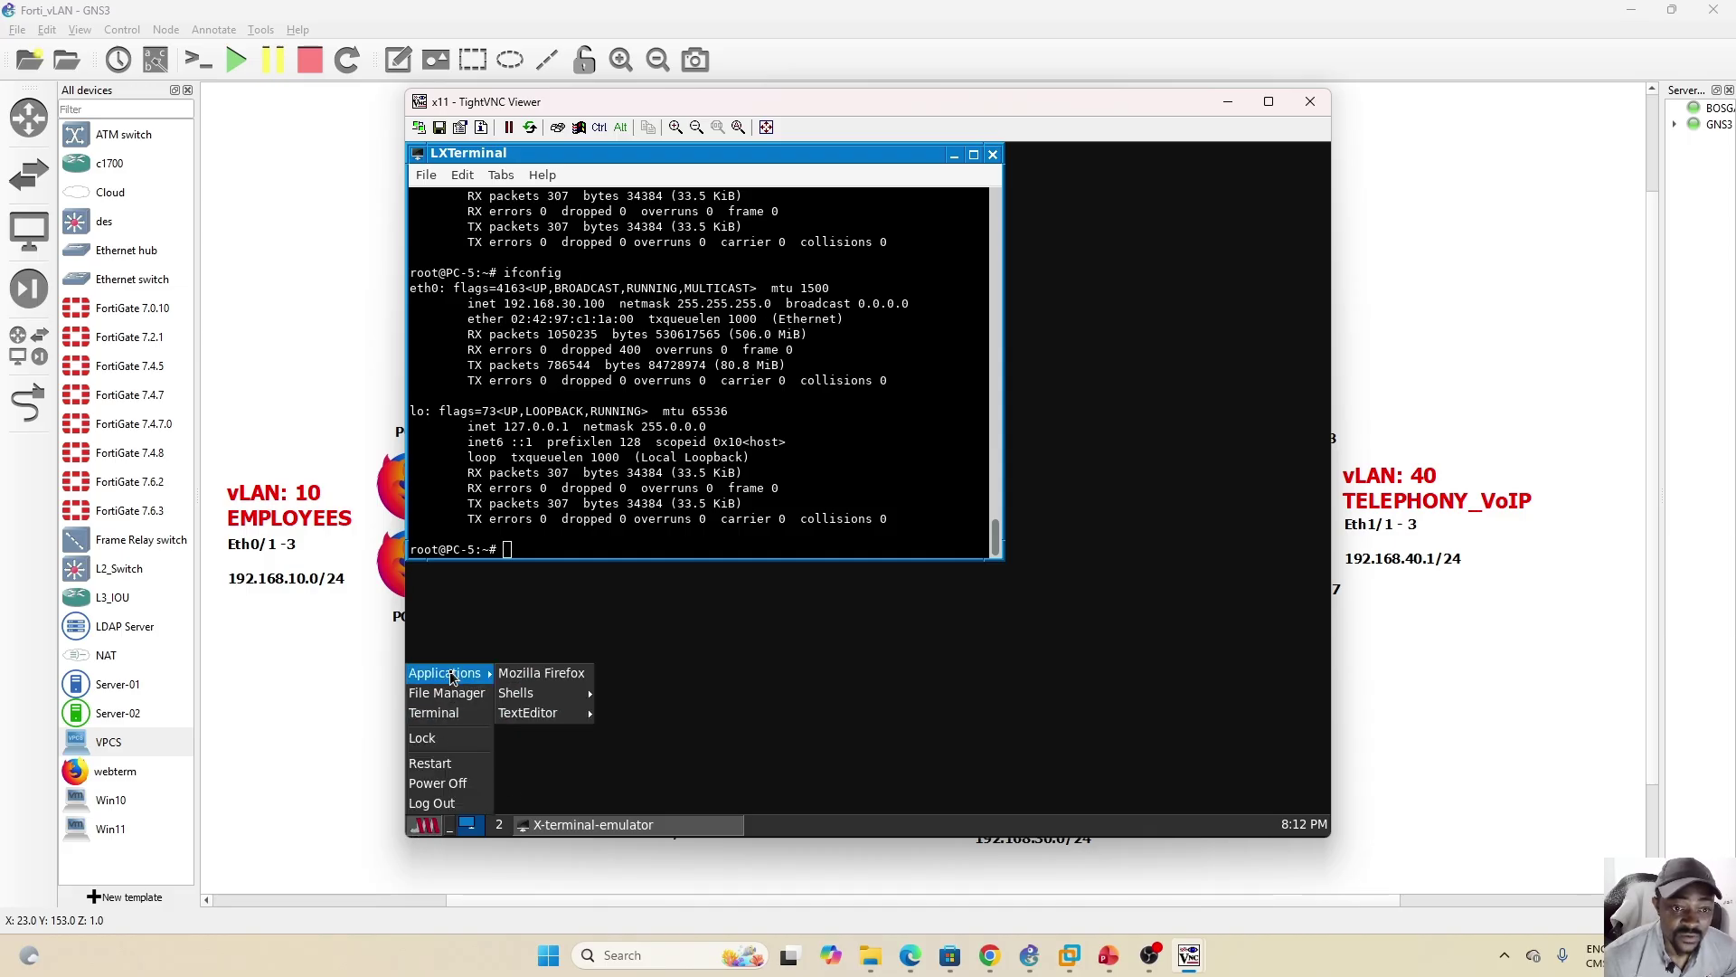
click(546, 674)
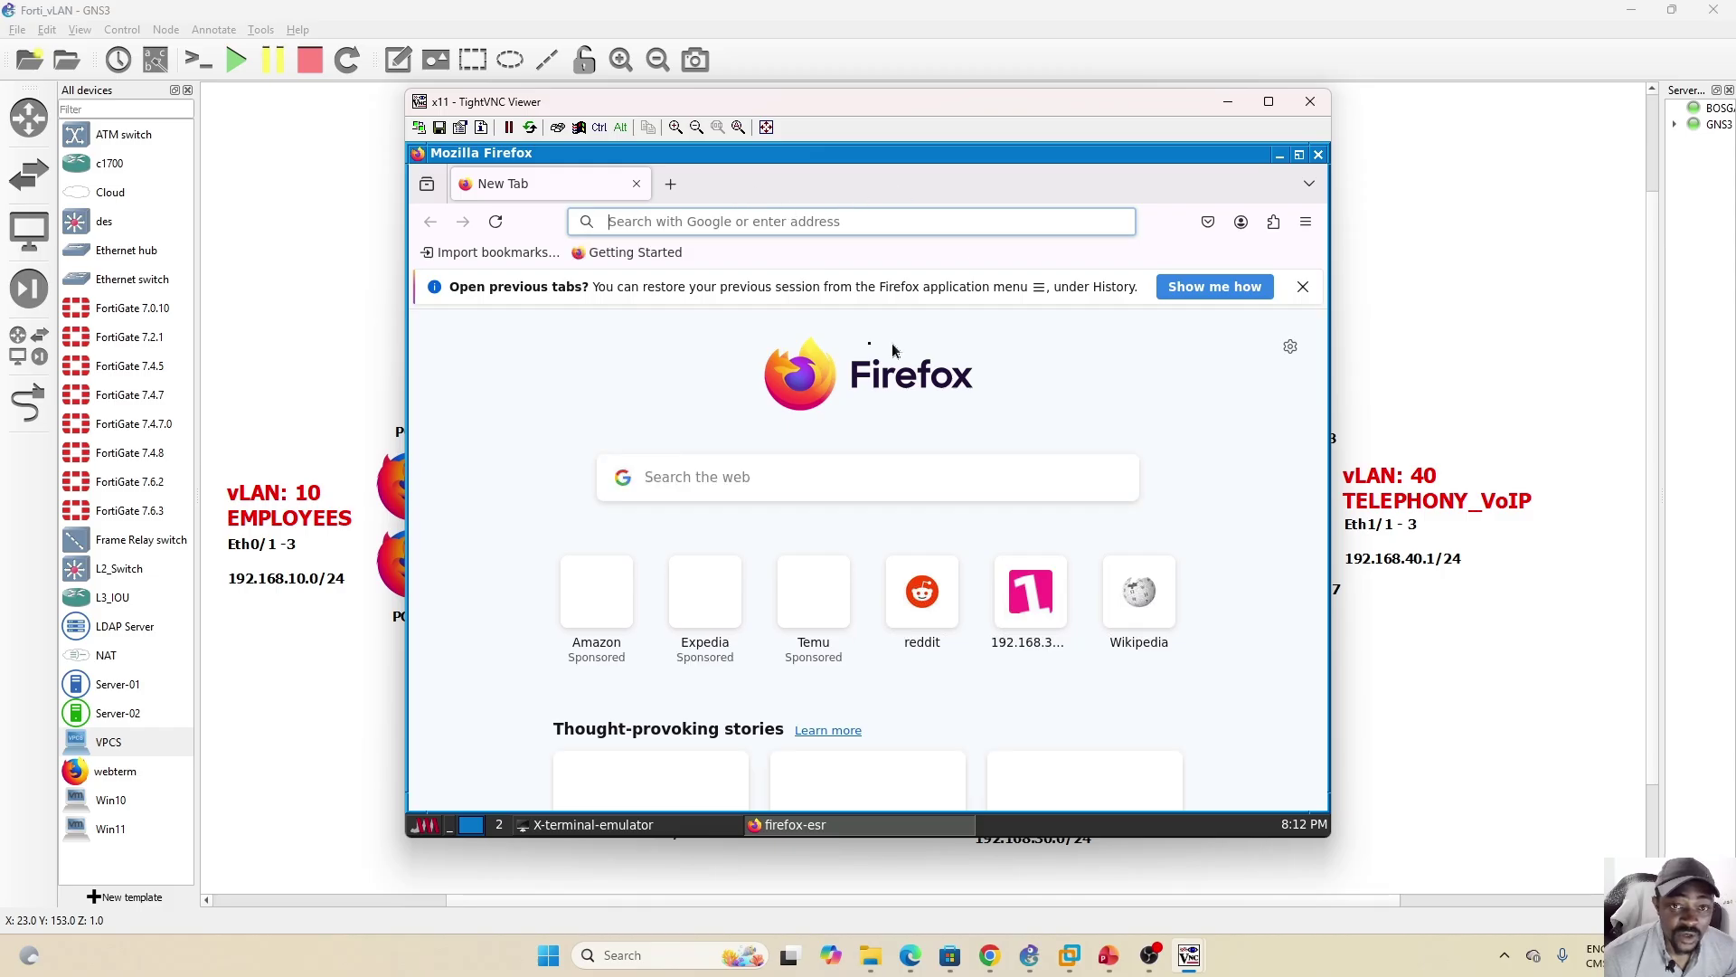
click(678, 221)
click(655, 335)
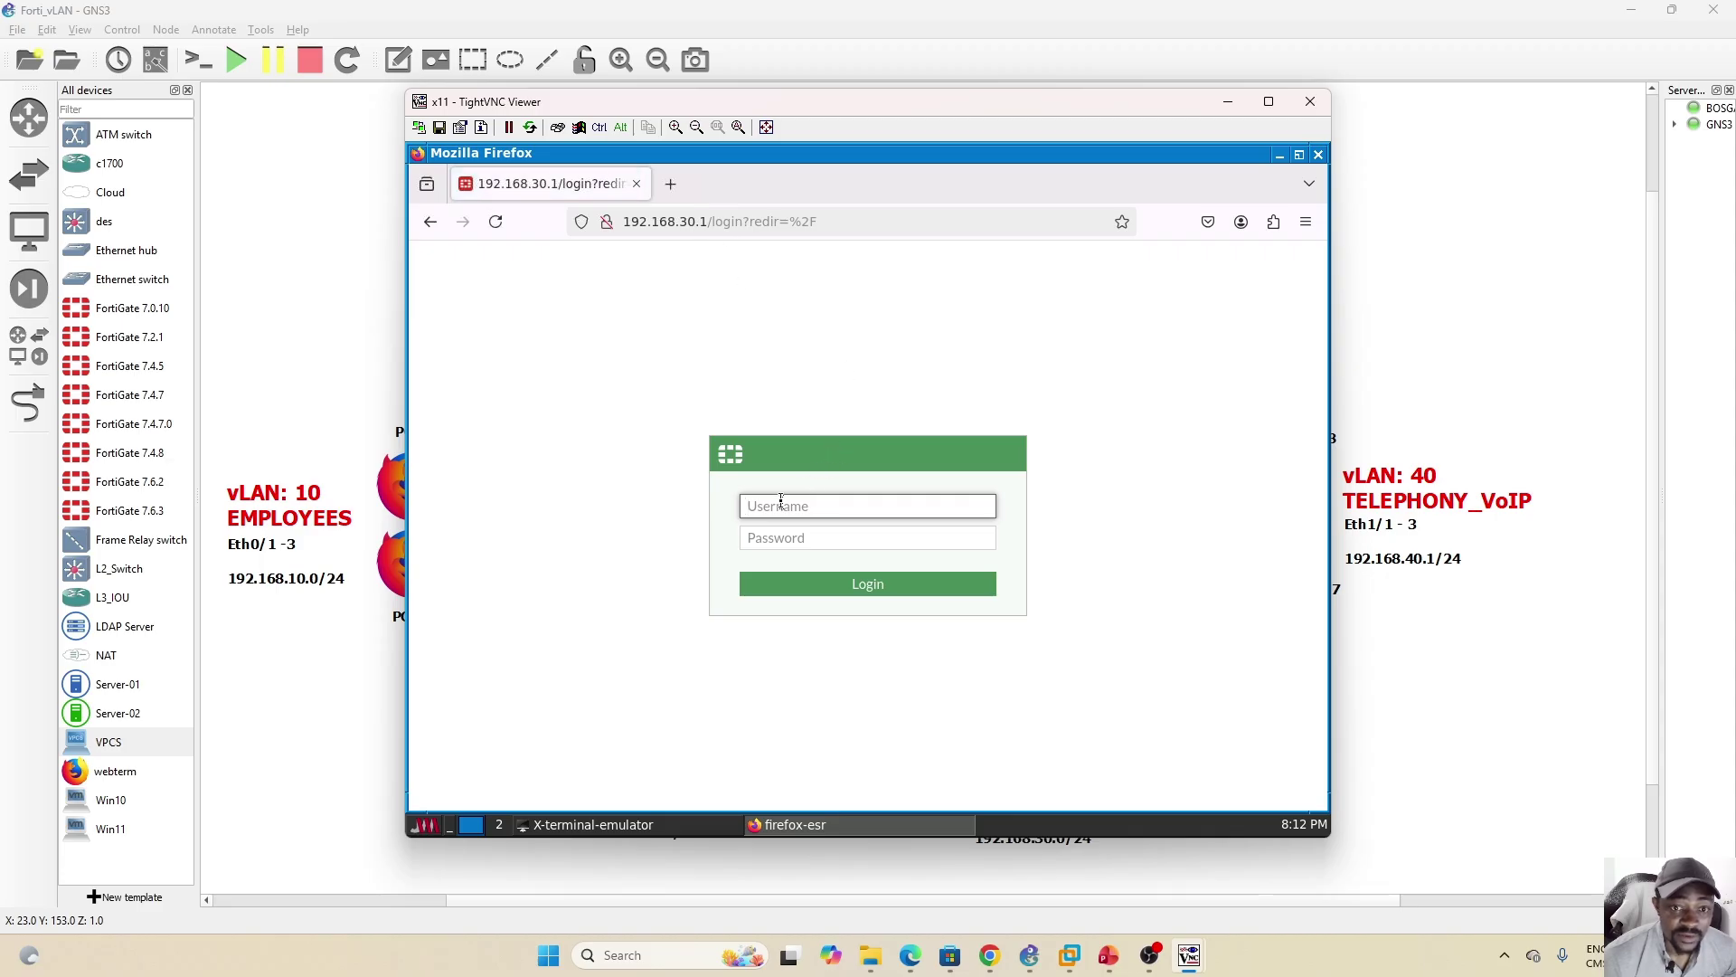
Step: Sign in from PC-5 as FortiUser1, reaching the FGT-QG Status dashboard on firmware v7.0.10
key(Caps_Lock)
key(Caps_Lock)
key(Caps_Lock)
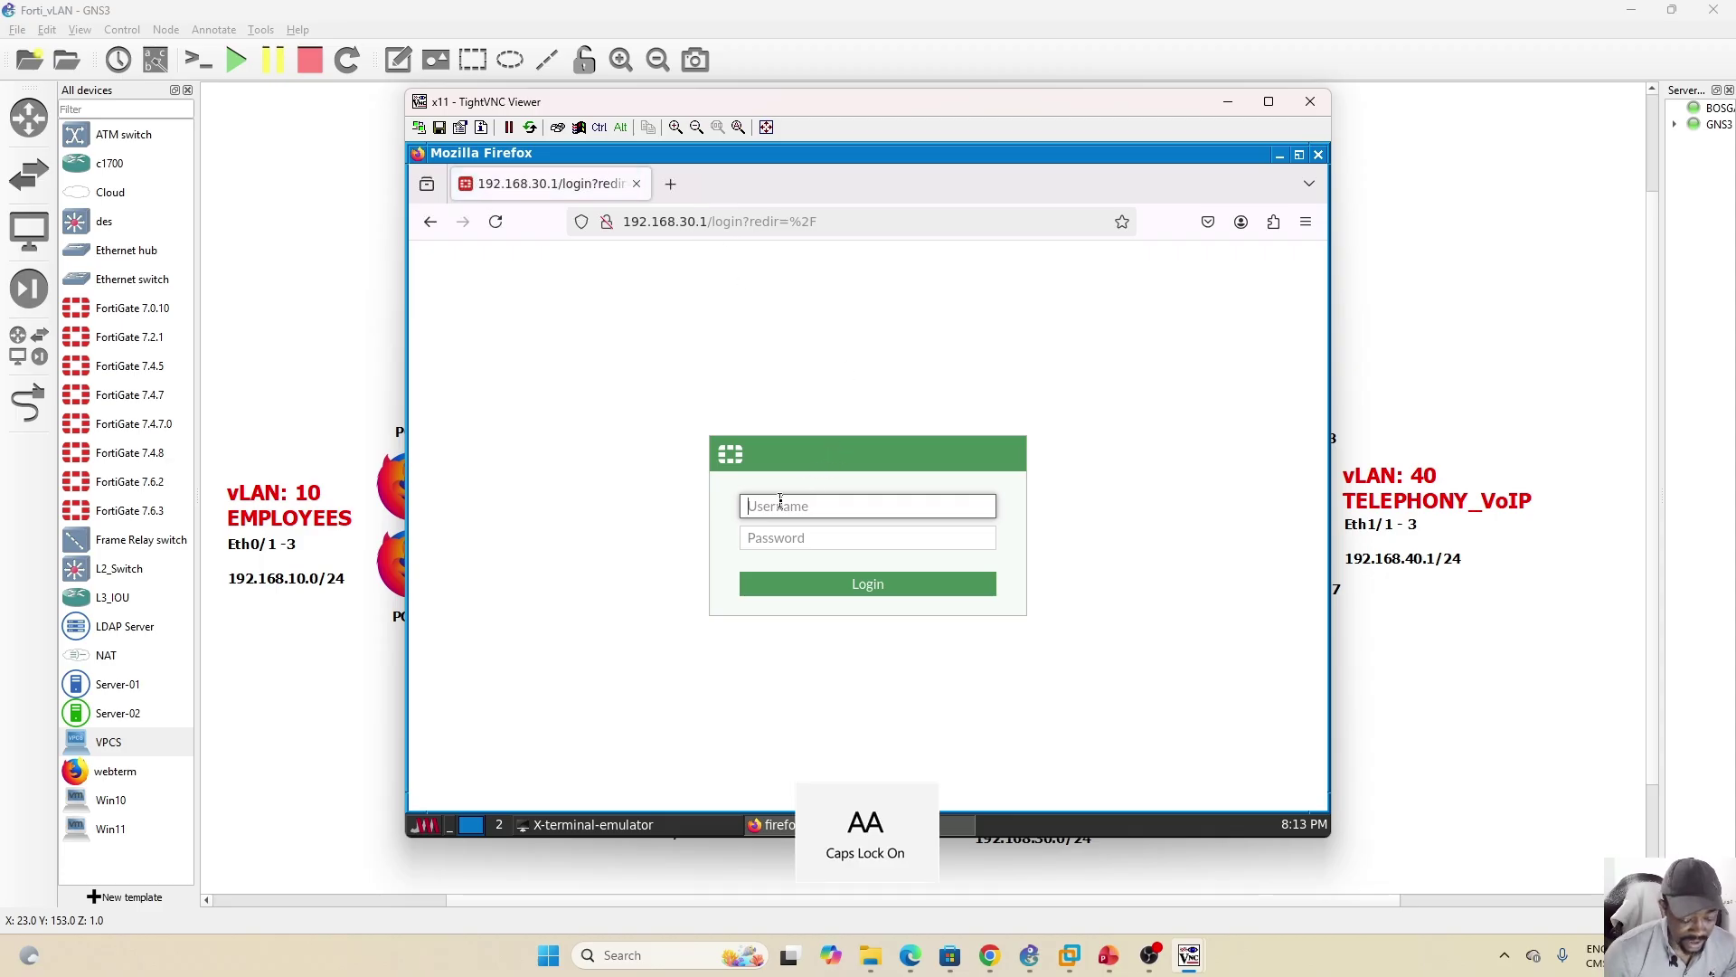
text(F)
key(Caps_Lock)
text(orti)
key(Caps_Lock)
text(U)
key(Caps_Lock)
text(ser1)
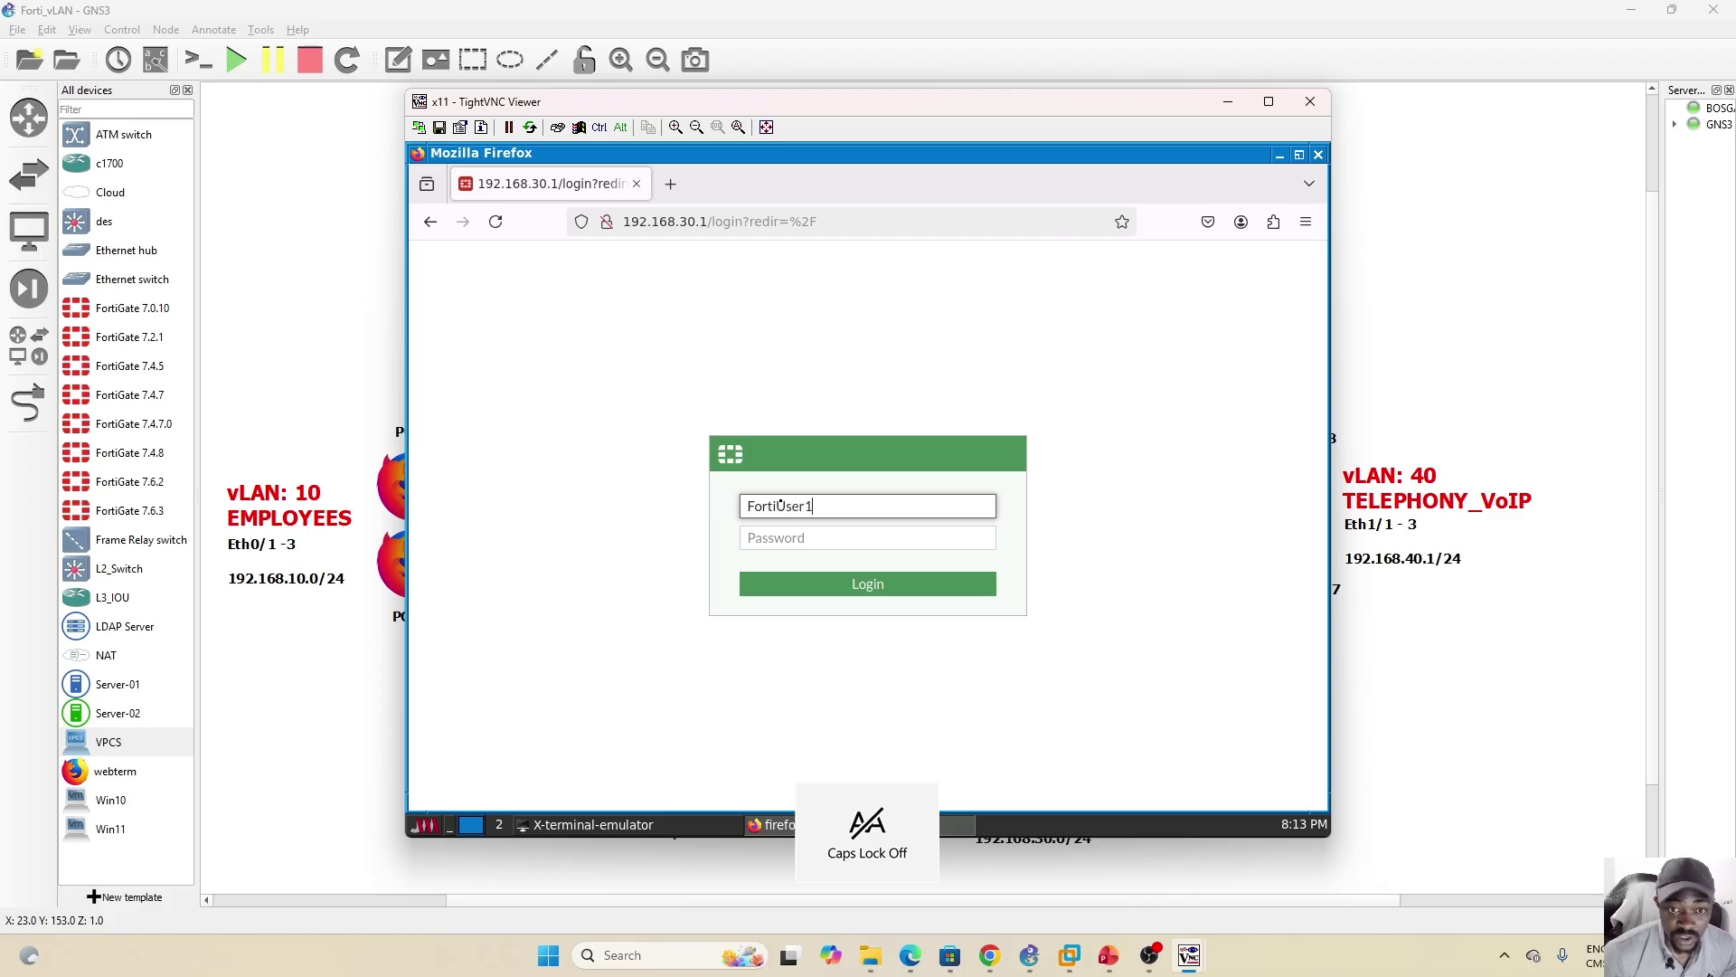
key(Tab)
text(12345)
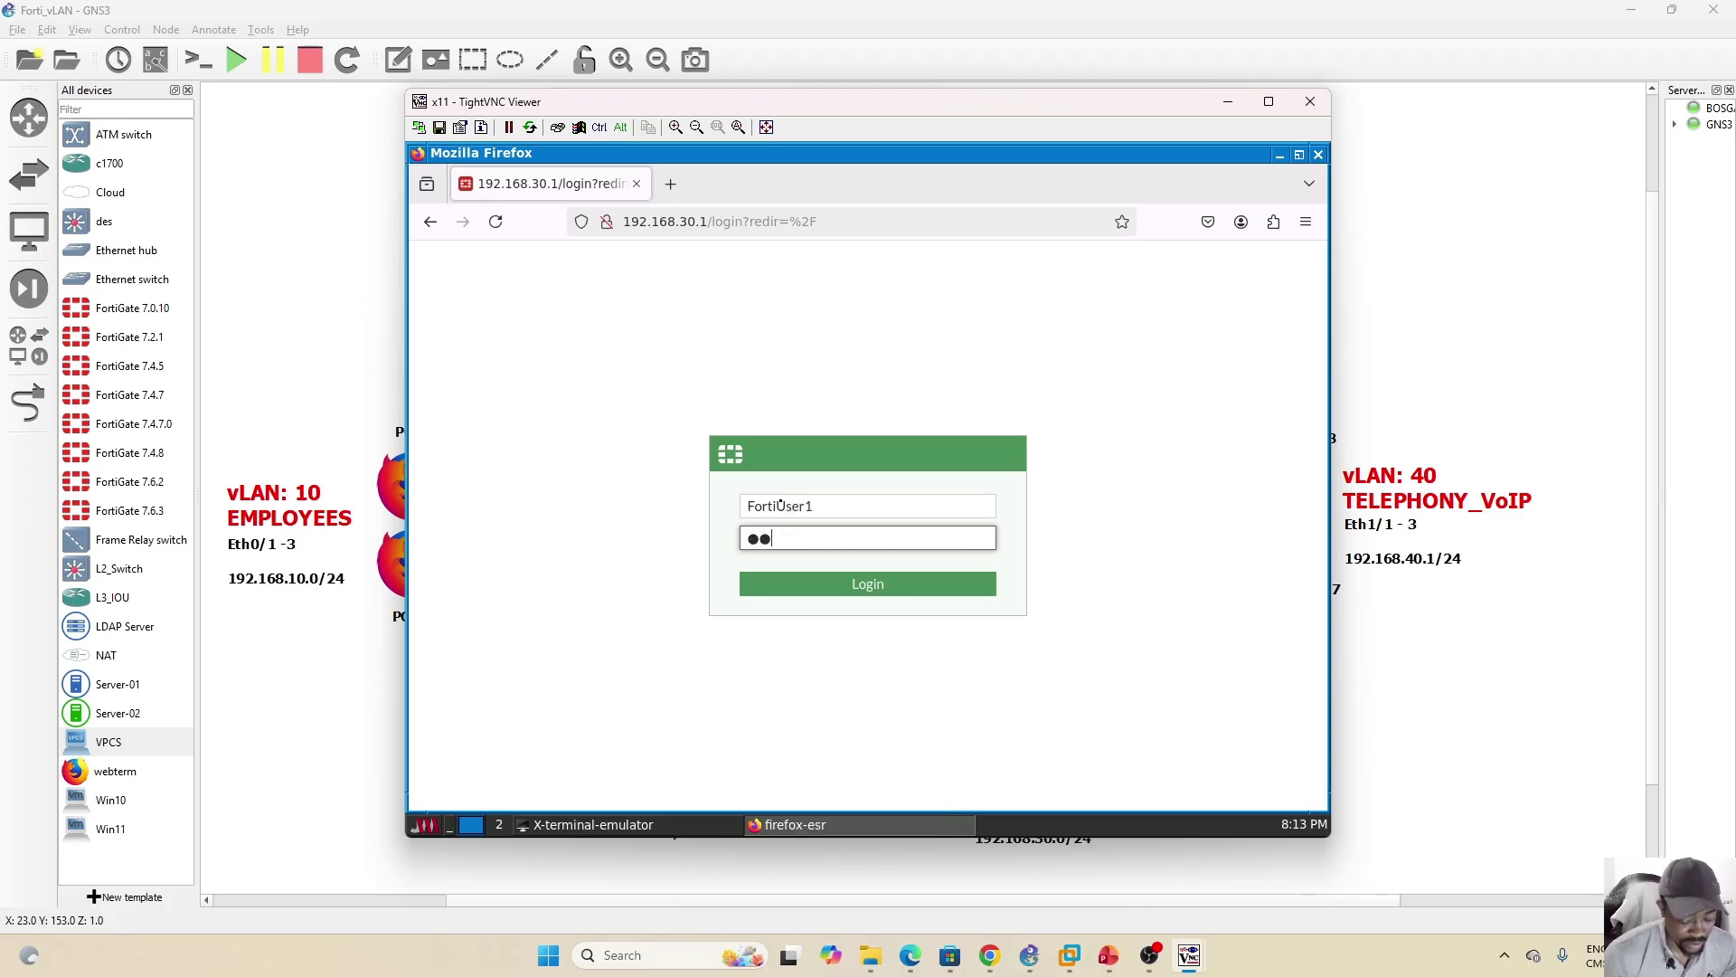
text(6789)
key(Return)
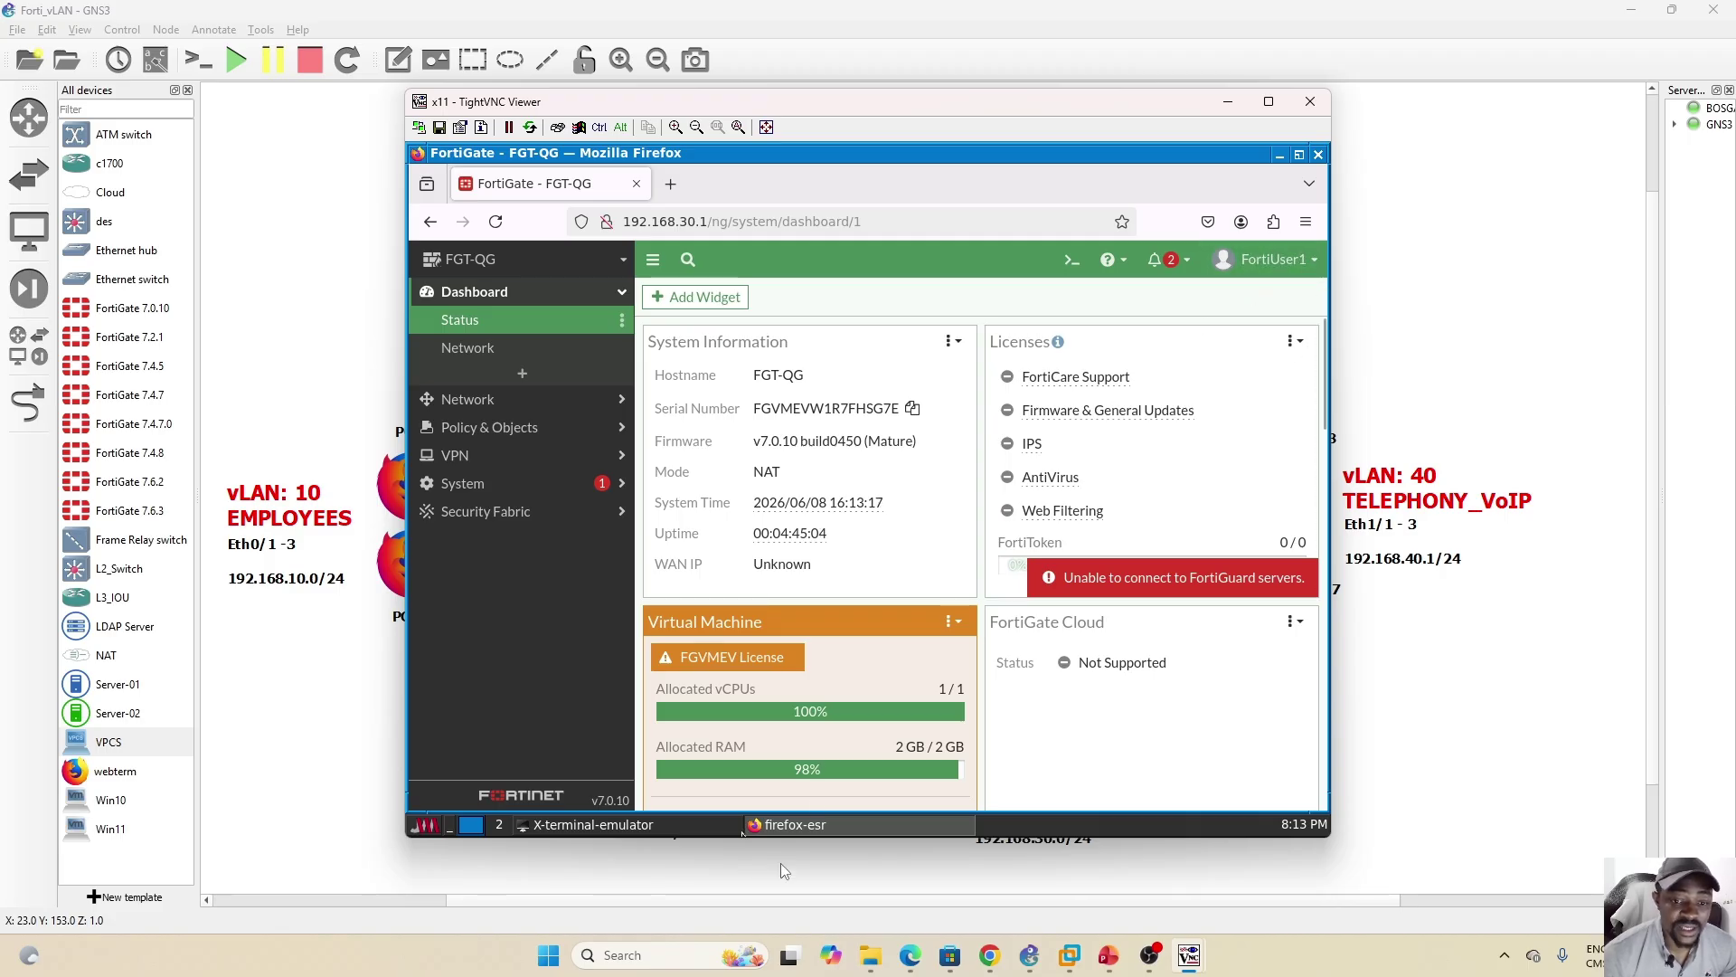
Step: Extend the main admin session and select FortiUser1 to check its trusted hosts
click(909, 967)
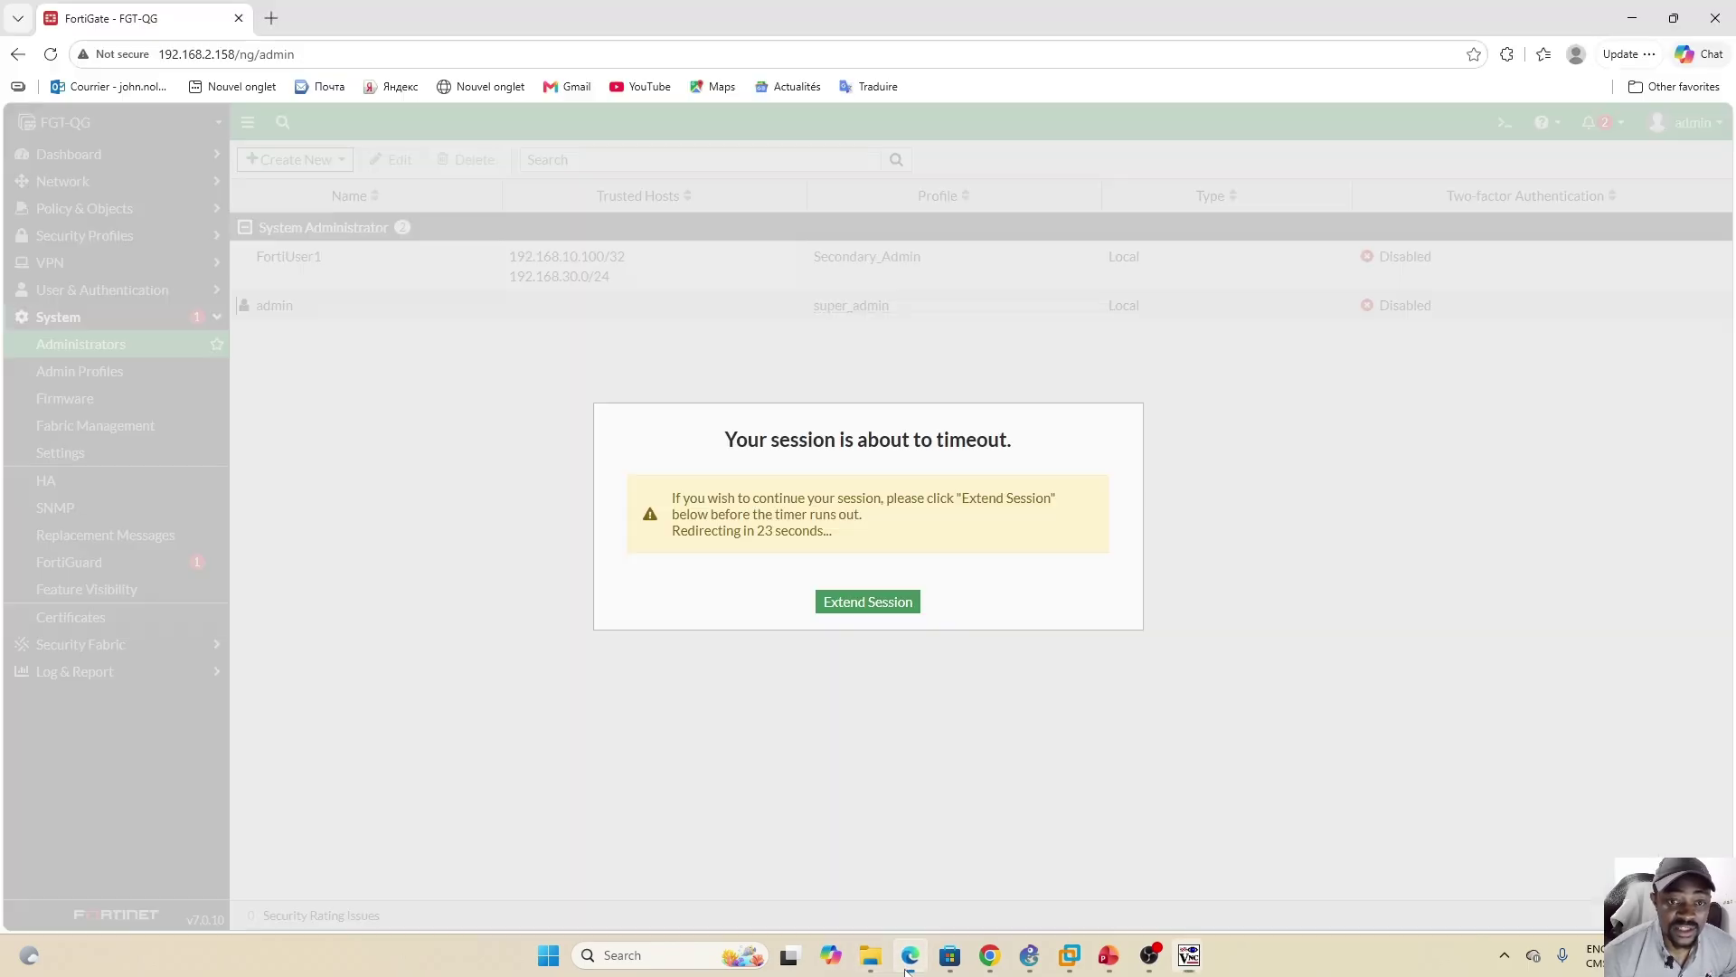
click(868, 601)
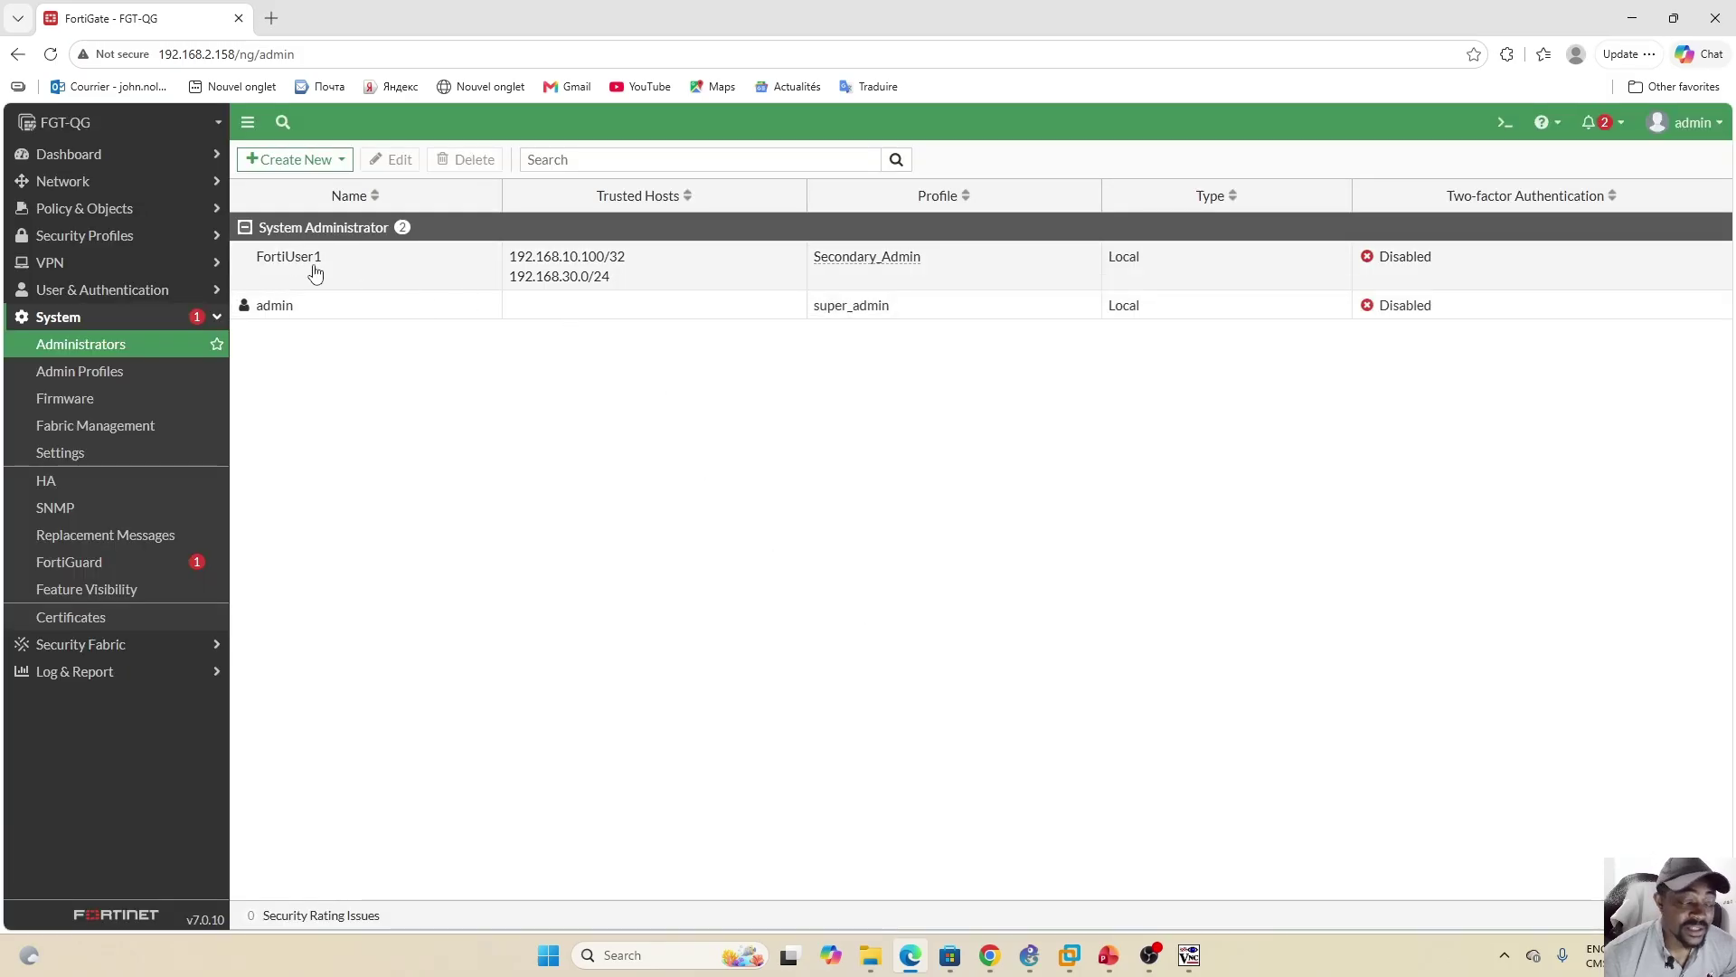
click(387, 271)
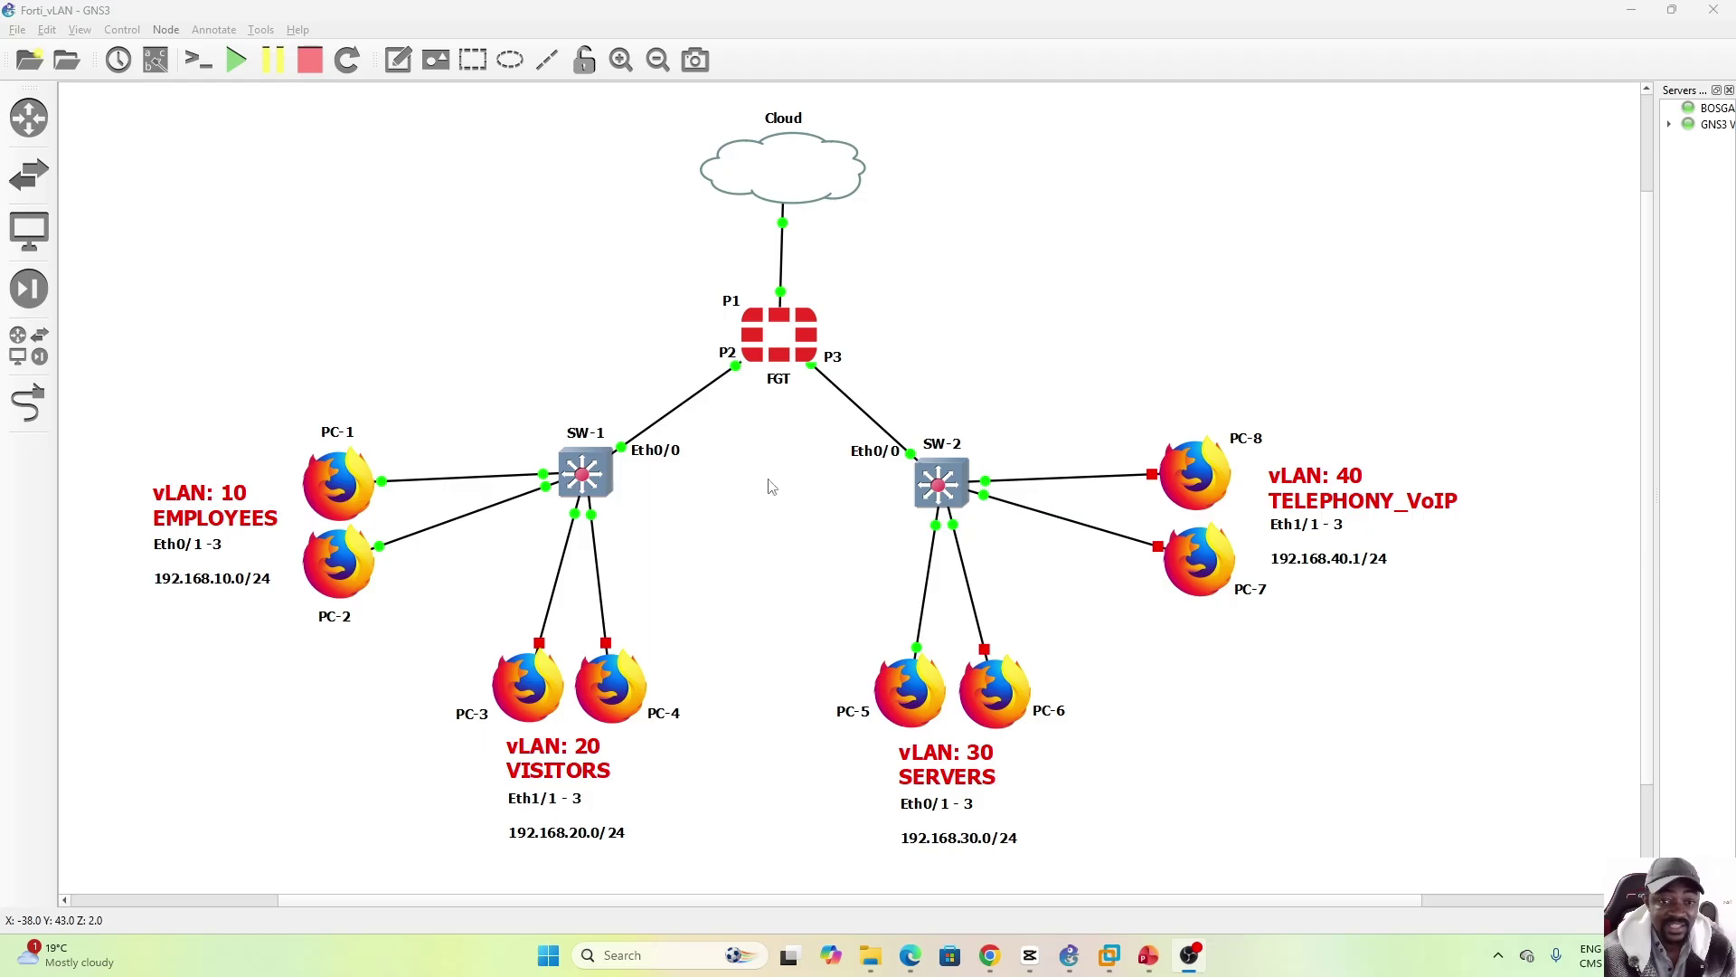
Step: Start the PC-6 node in the VLAN 30 SERVERS network from its context menu
click(987, 697)
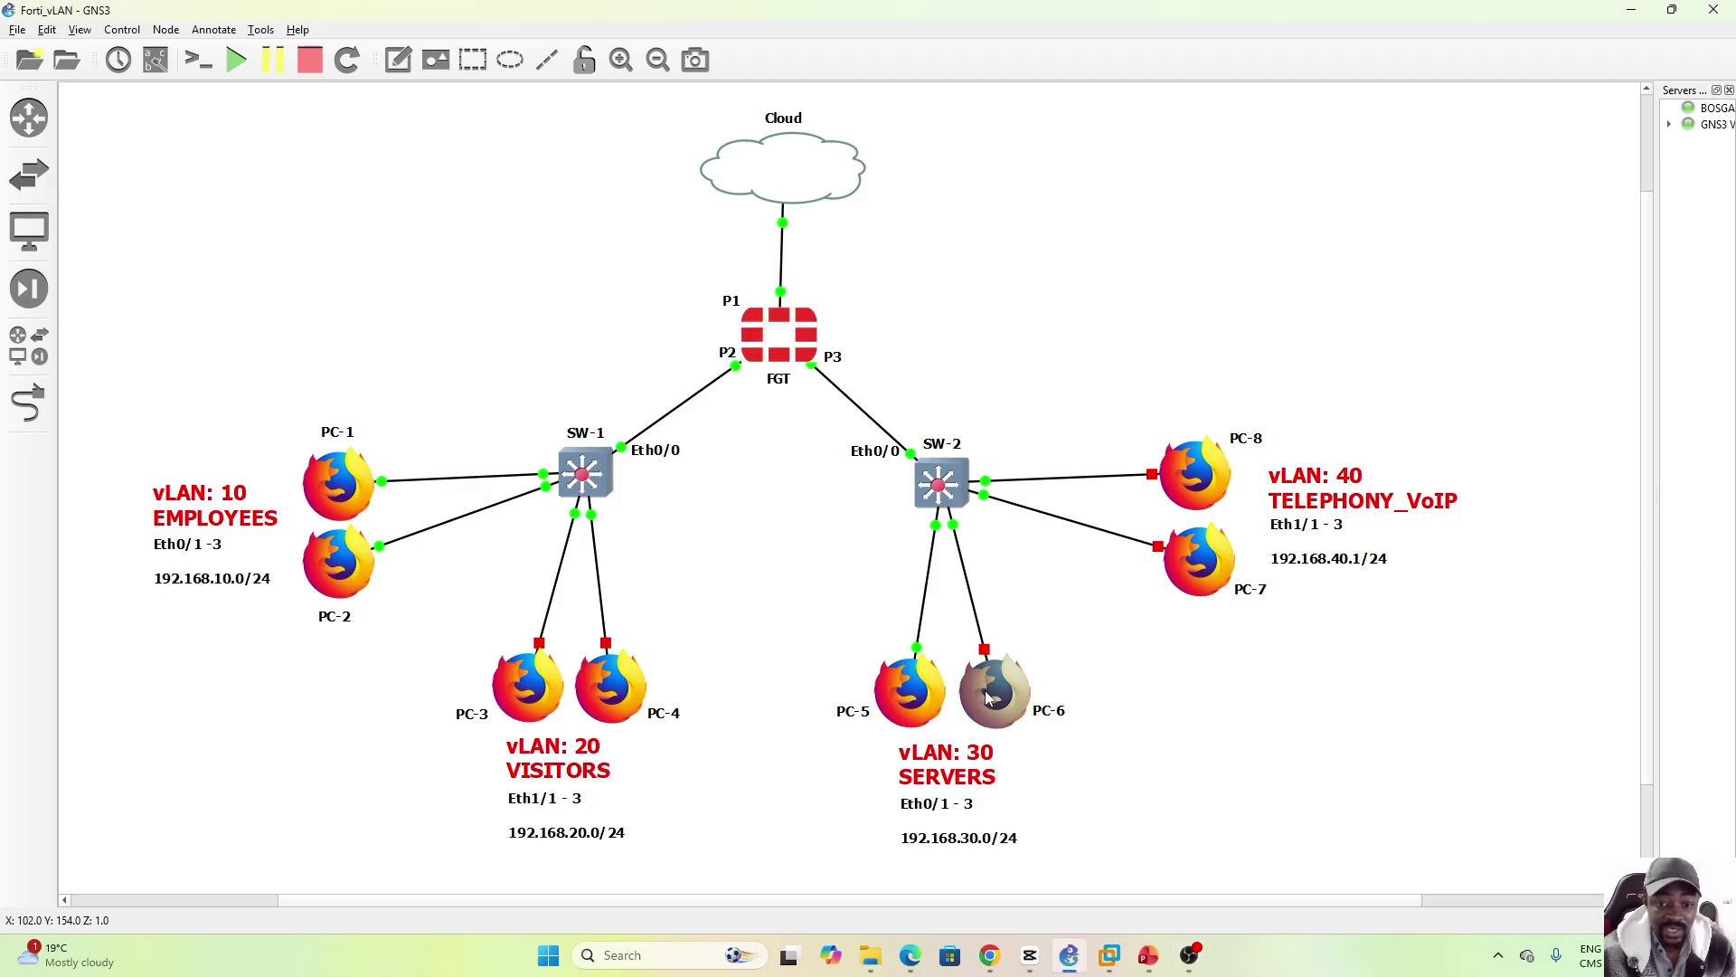
right_click(987, 697)
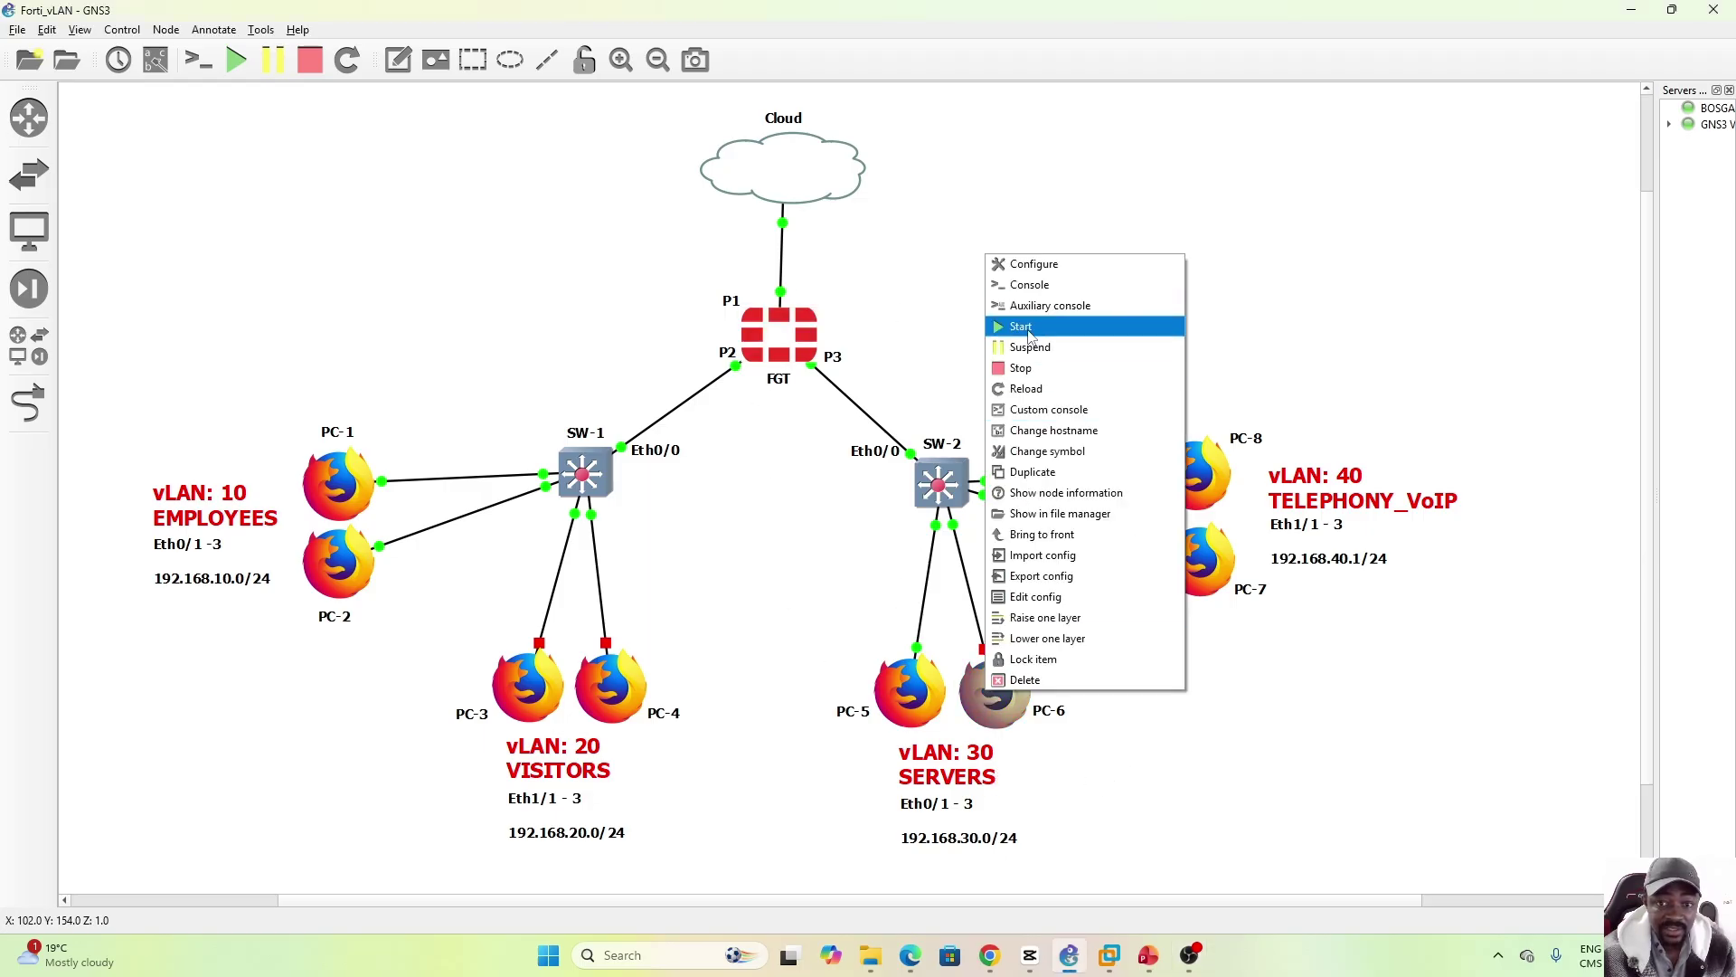
click(1028, 330)
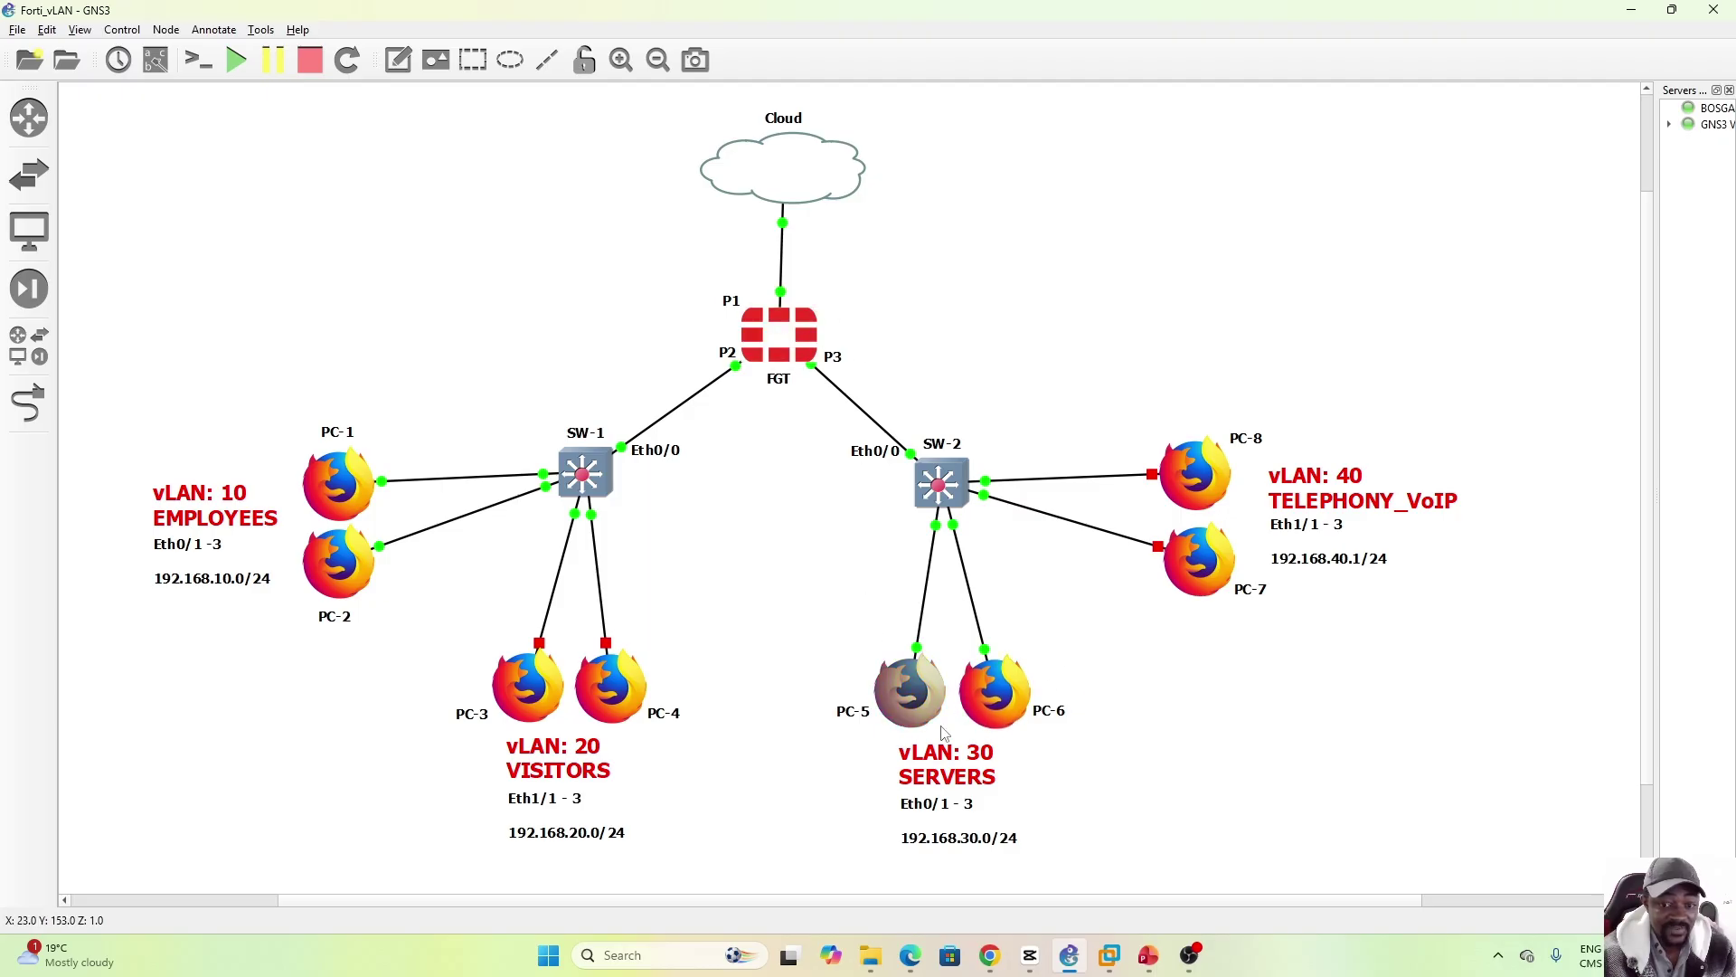
Step: On PC-6's desktop, run ifconfig in a terminal to confirm the 192.168.30.101 address
double_click(999, 695)
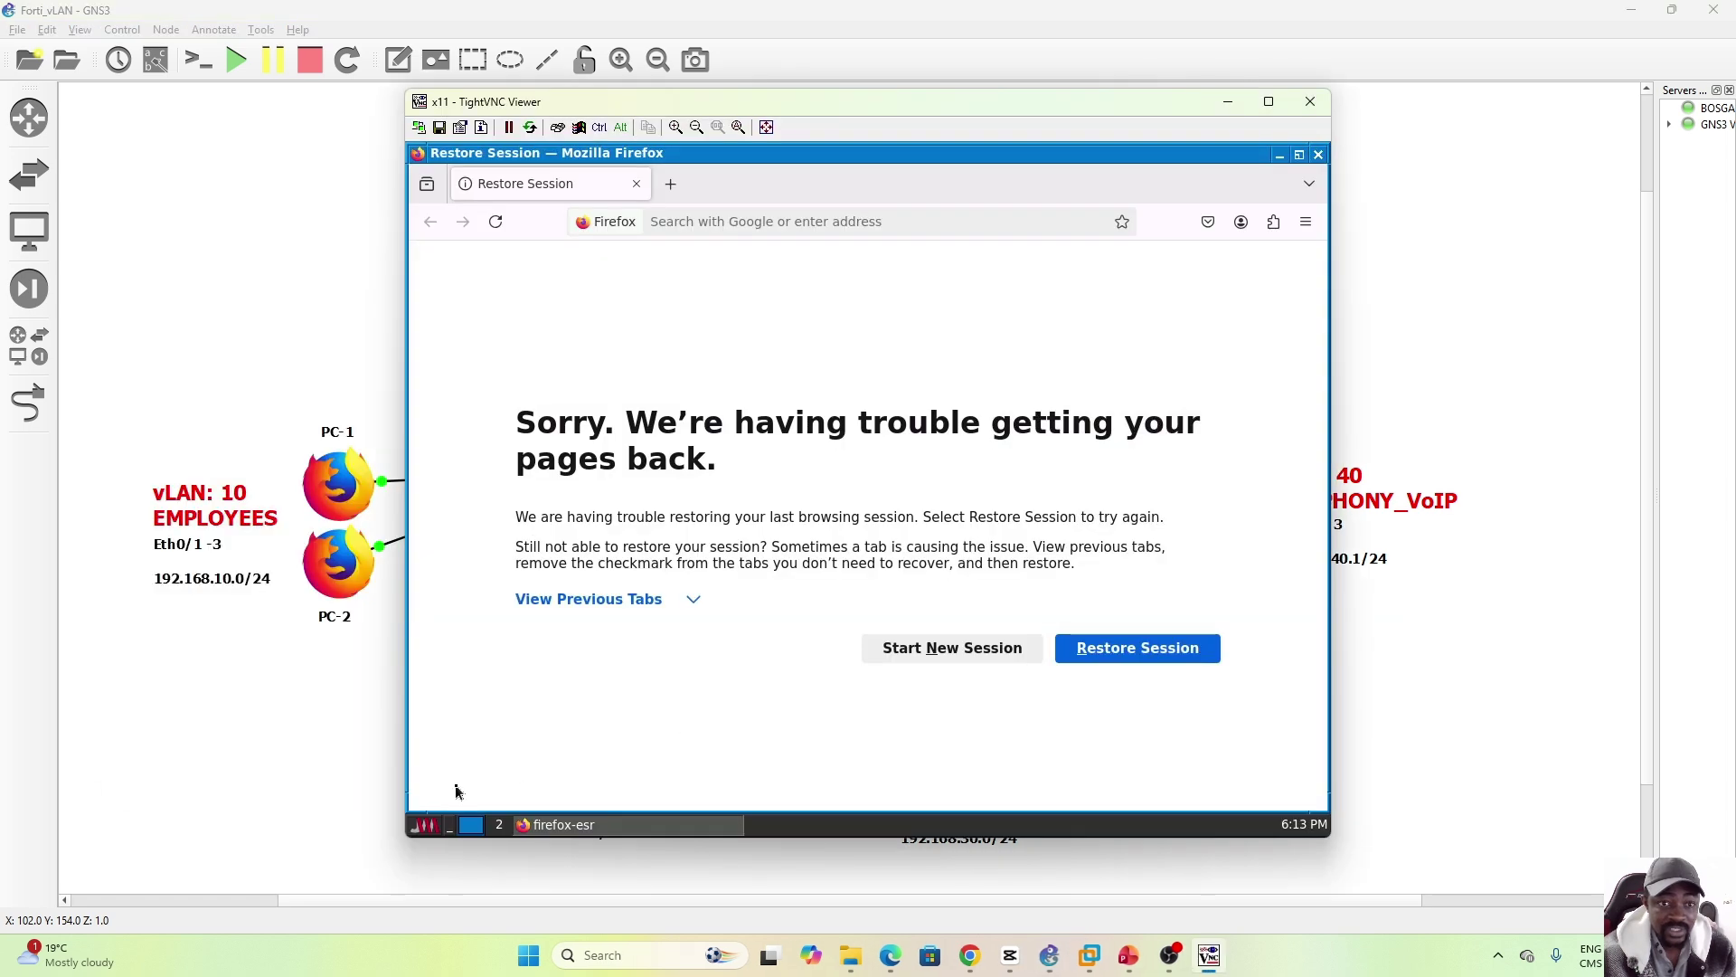
click(427, 826)
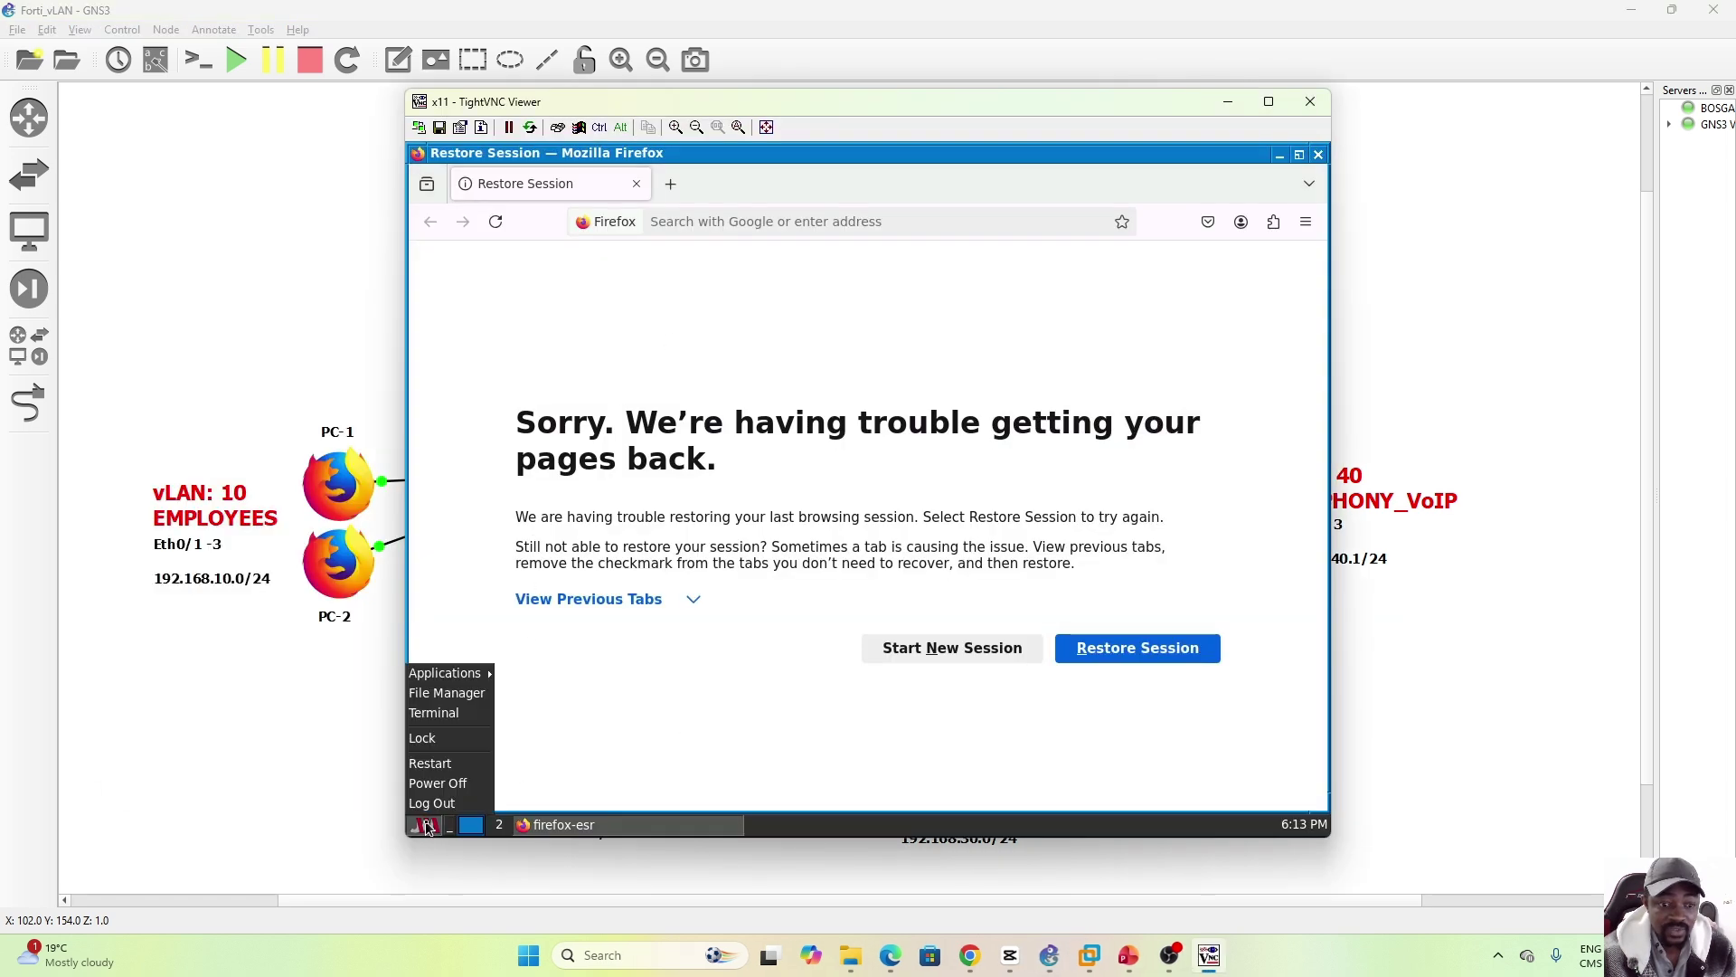
click(445, 710)
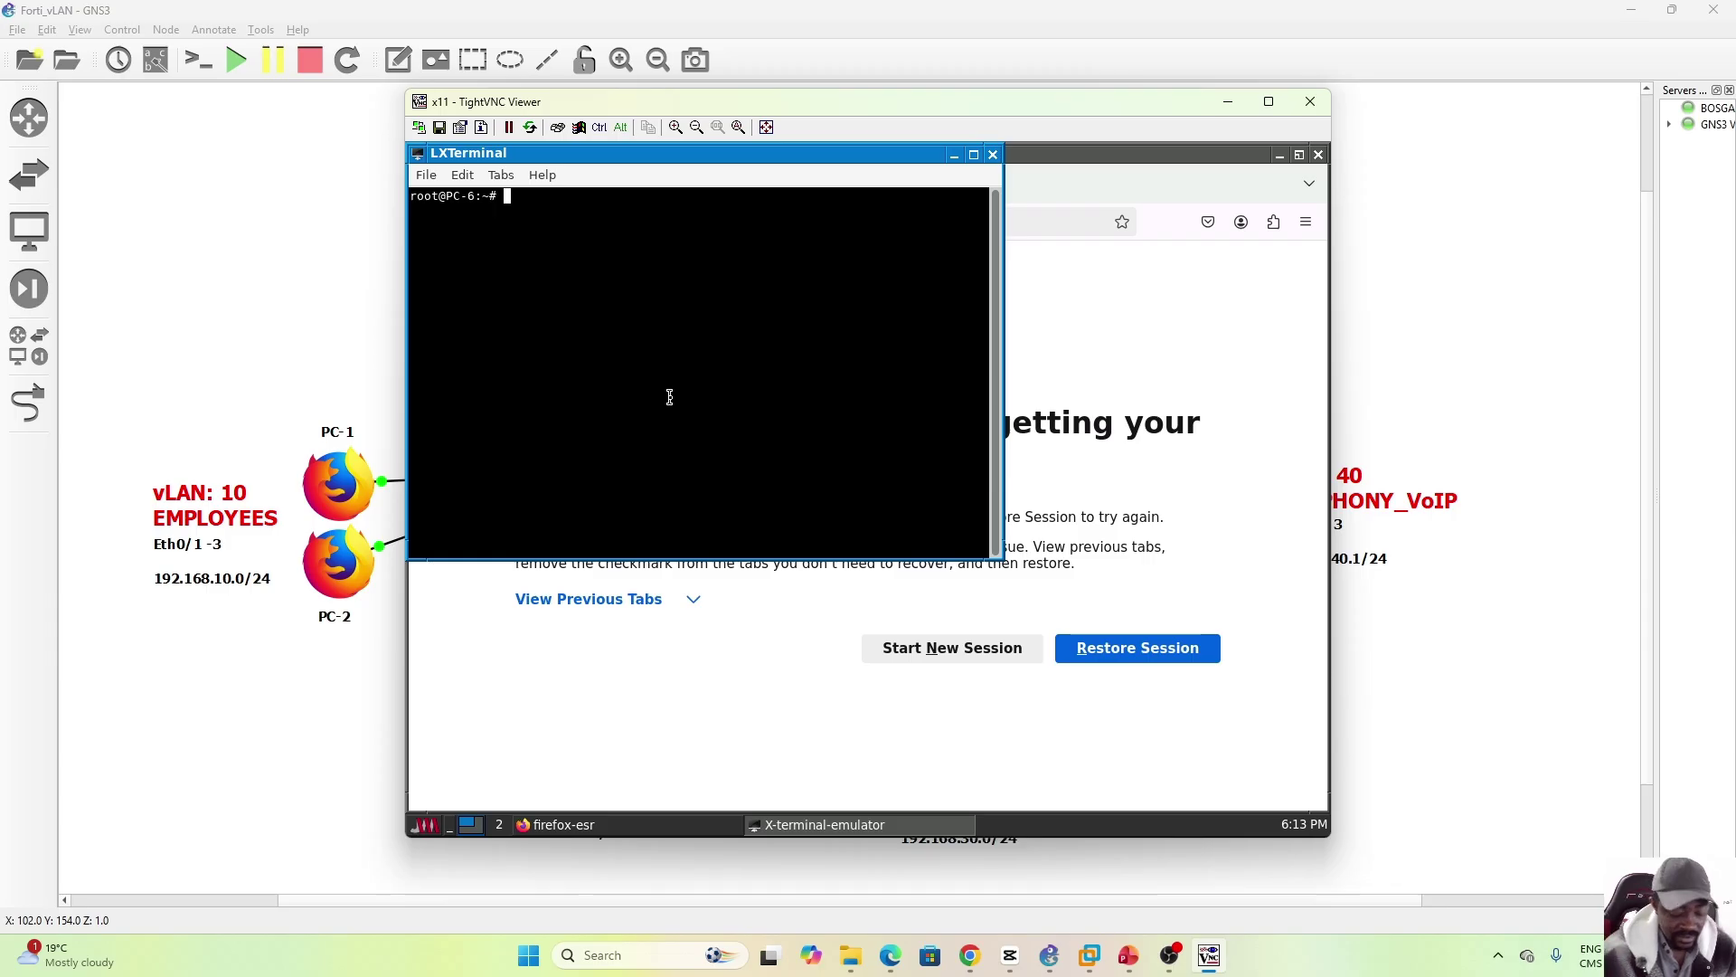
text(ifconfig)
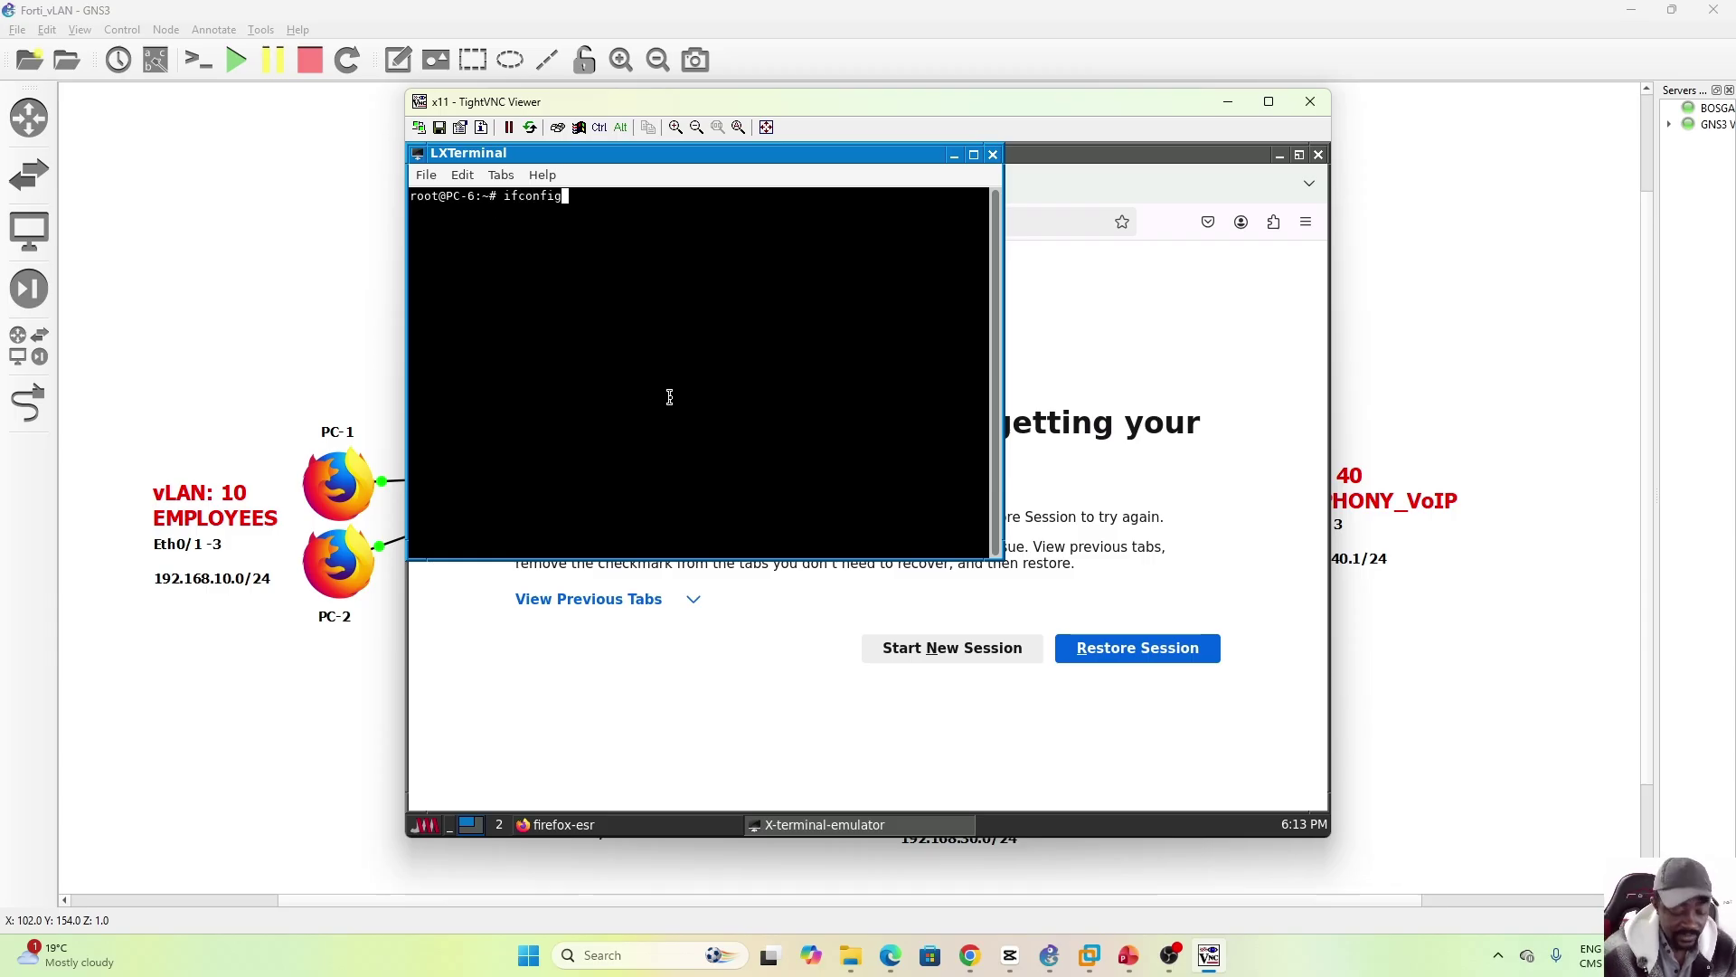
key(Return)
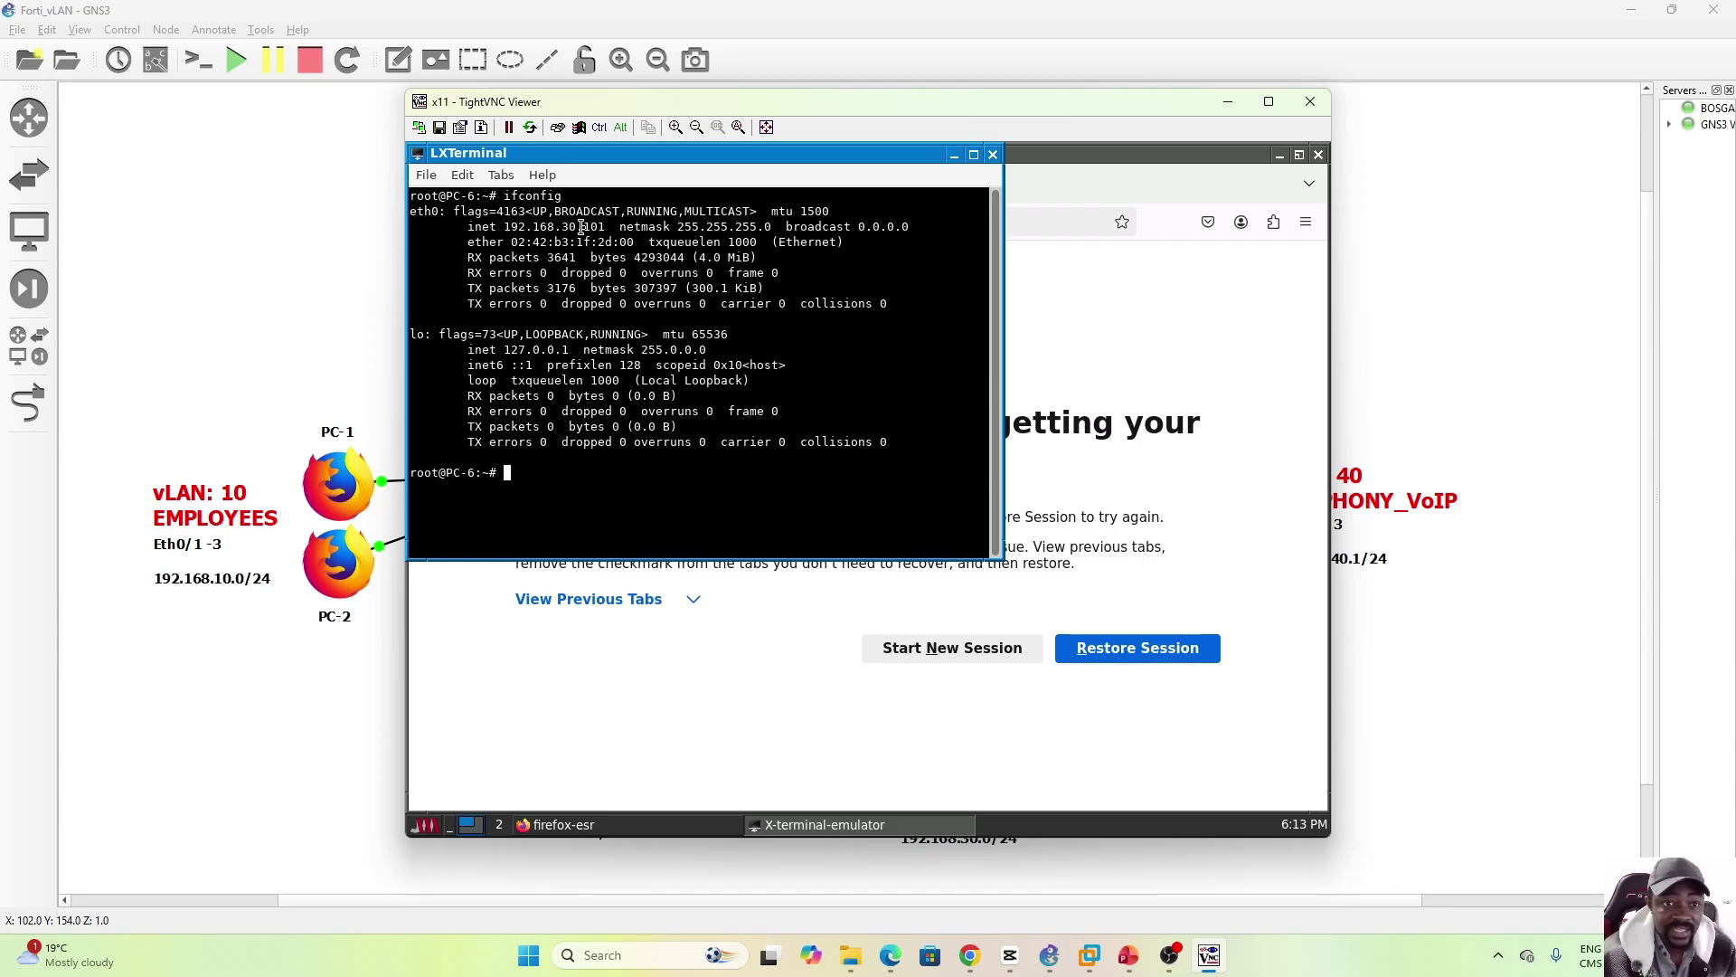
Step: Load the FortiGate login page at 192.168.30.1 in PC-6's Firefox
click(1070, 346)
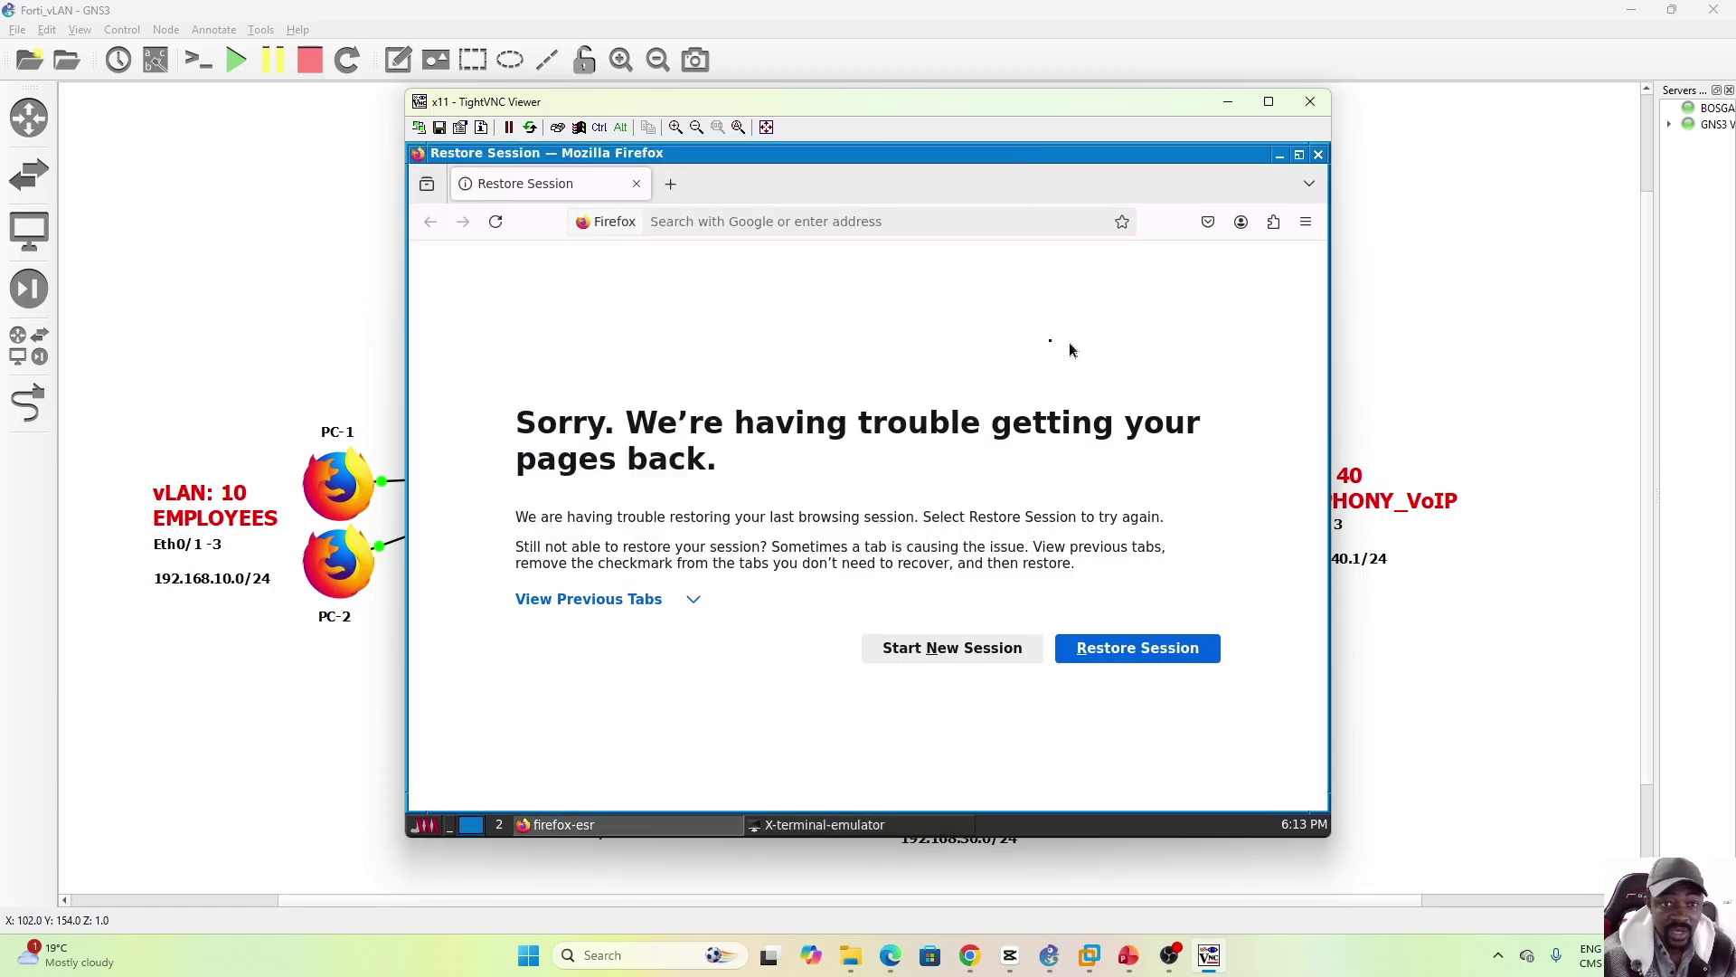
click(709, 226)
text(192.168.)
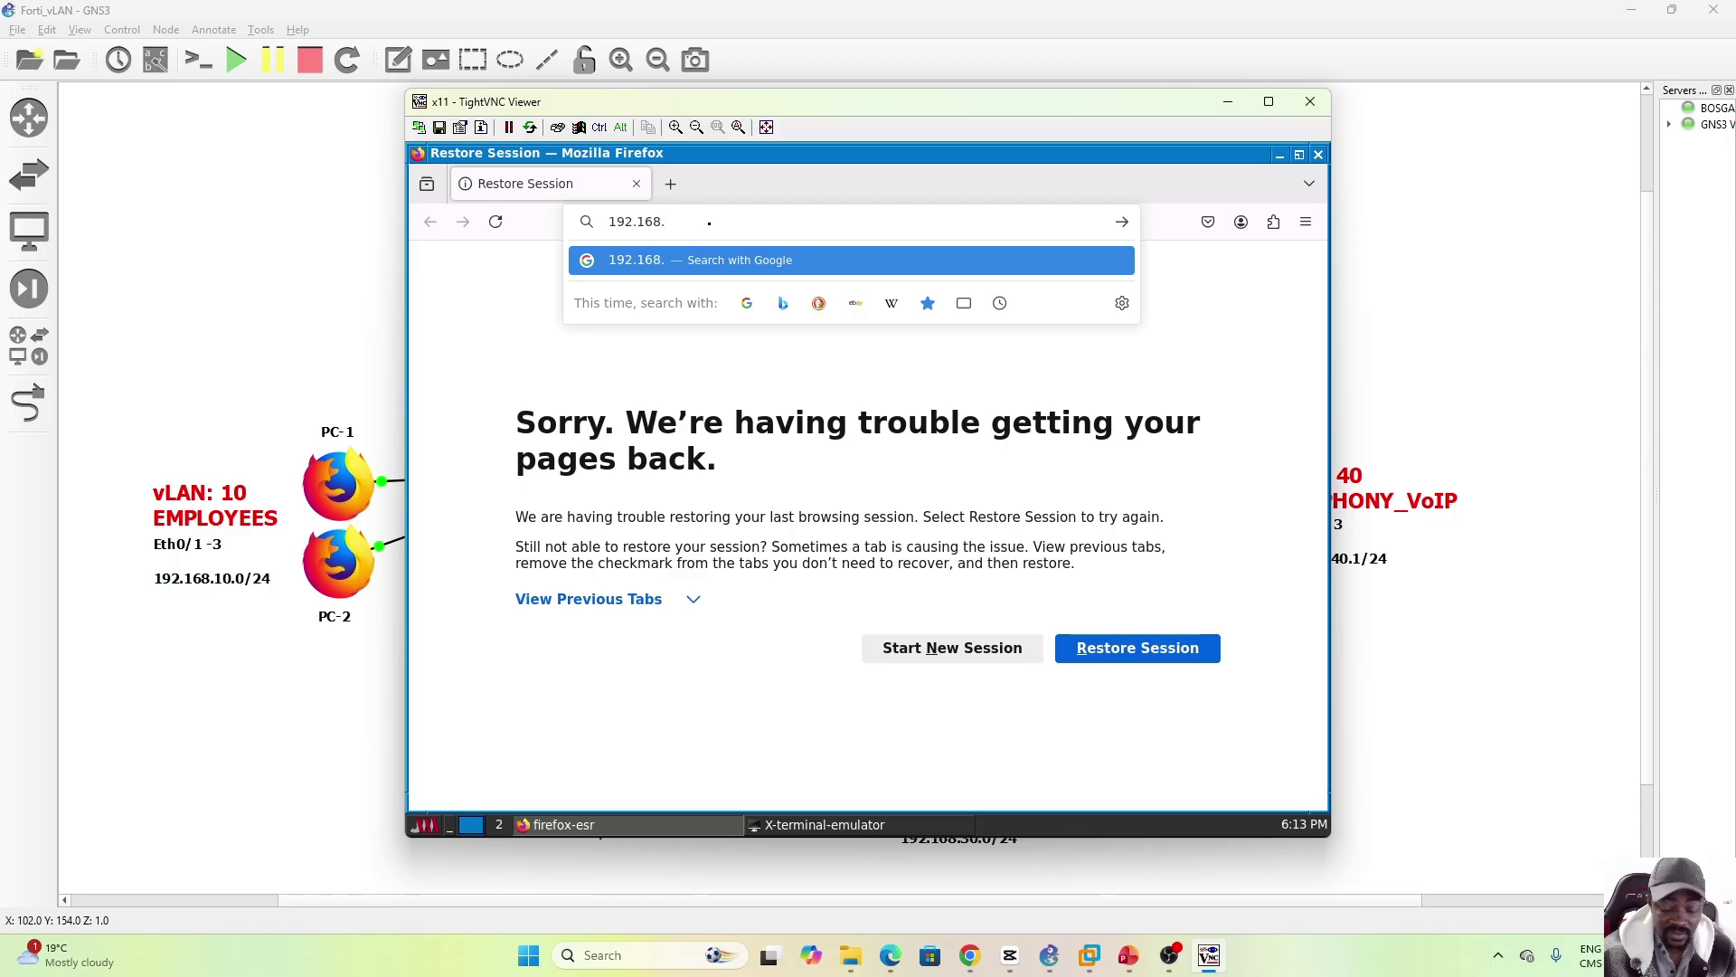
text(30.1)
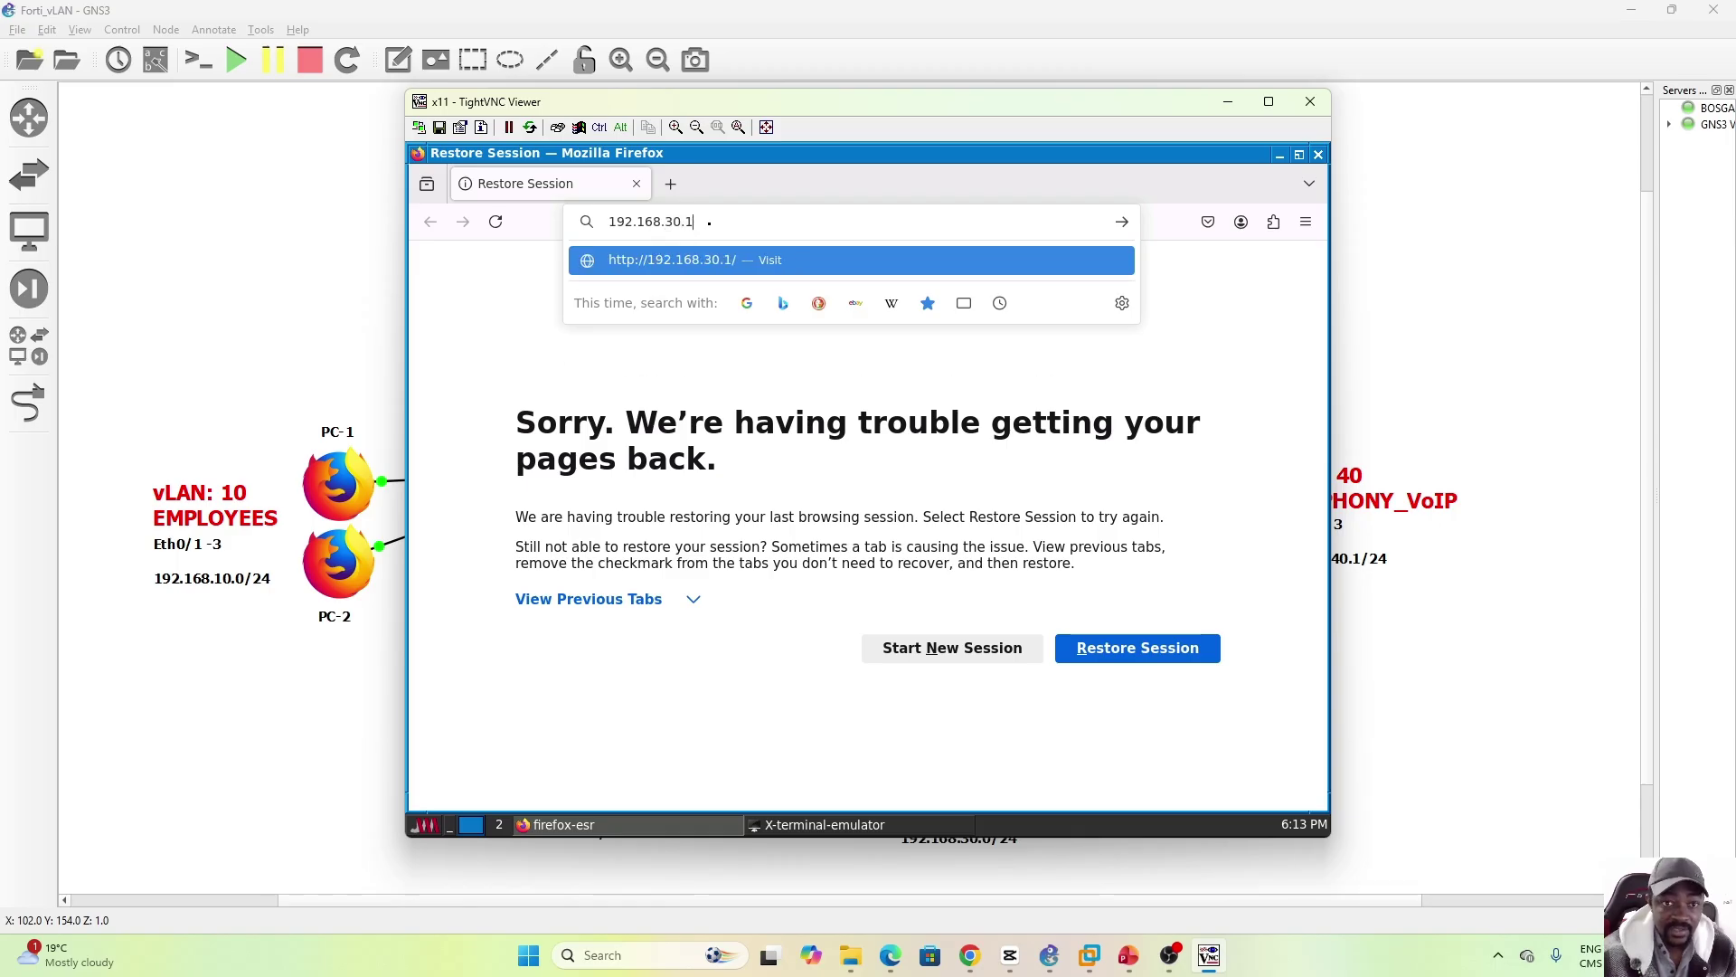
key(Return)
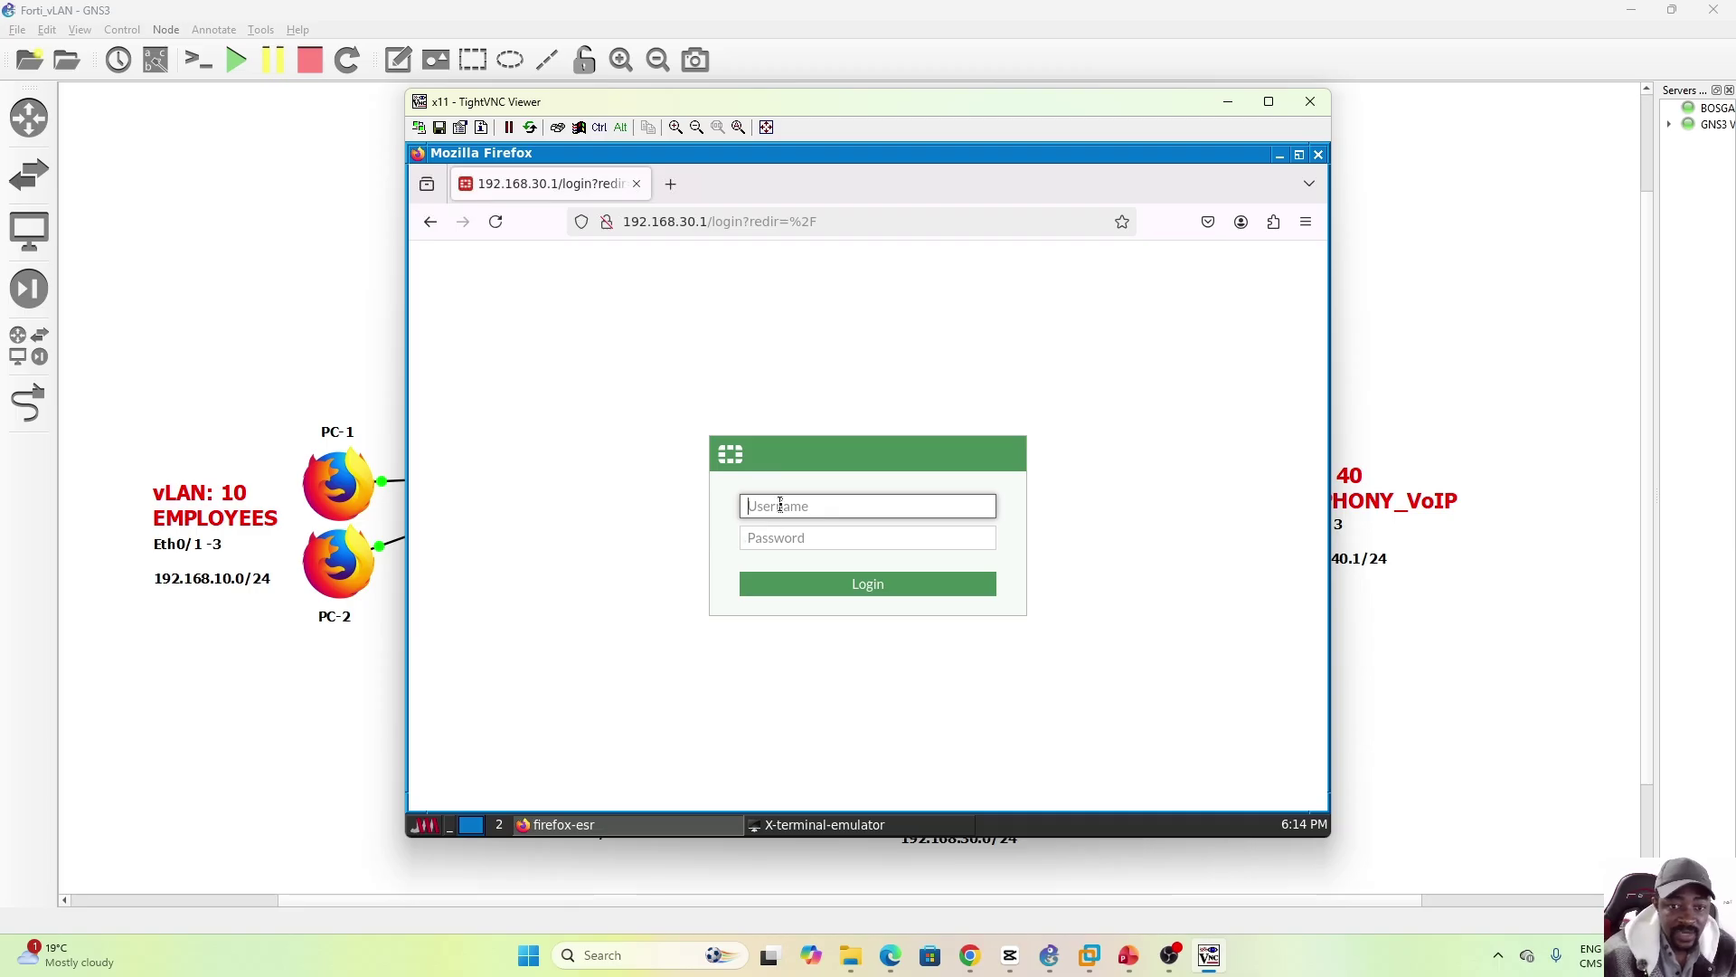
Step: Log in to FortiGate as the restricted admin FortiUser1 with its password
key(Caps_Lock)
text(F)
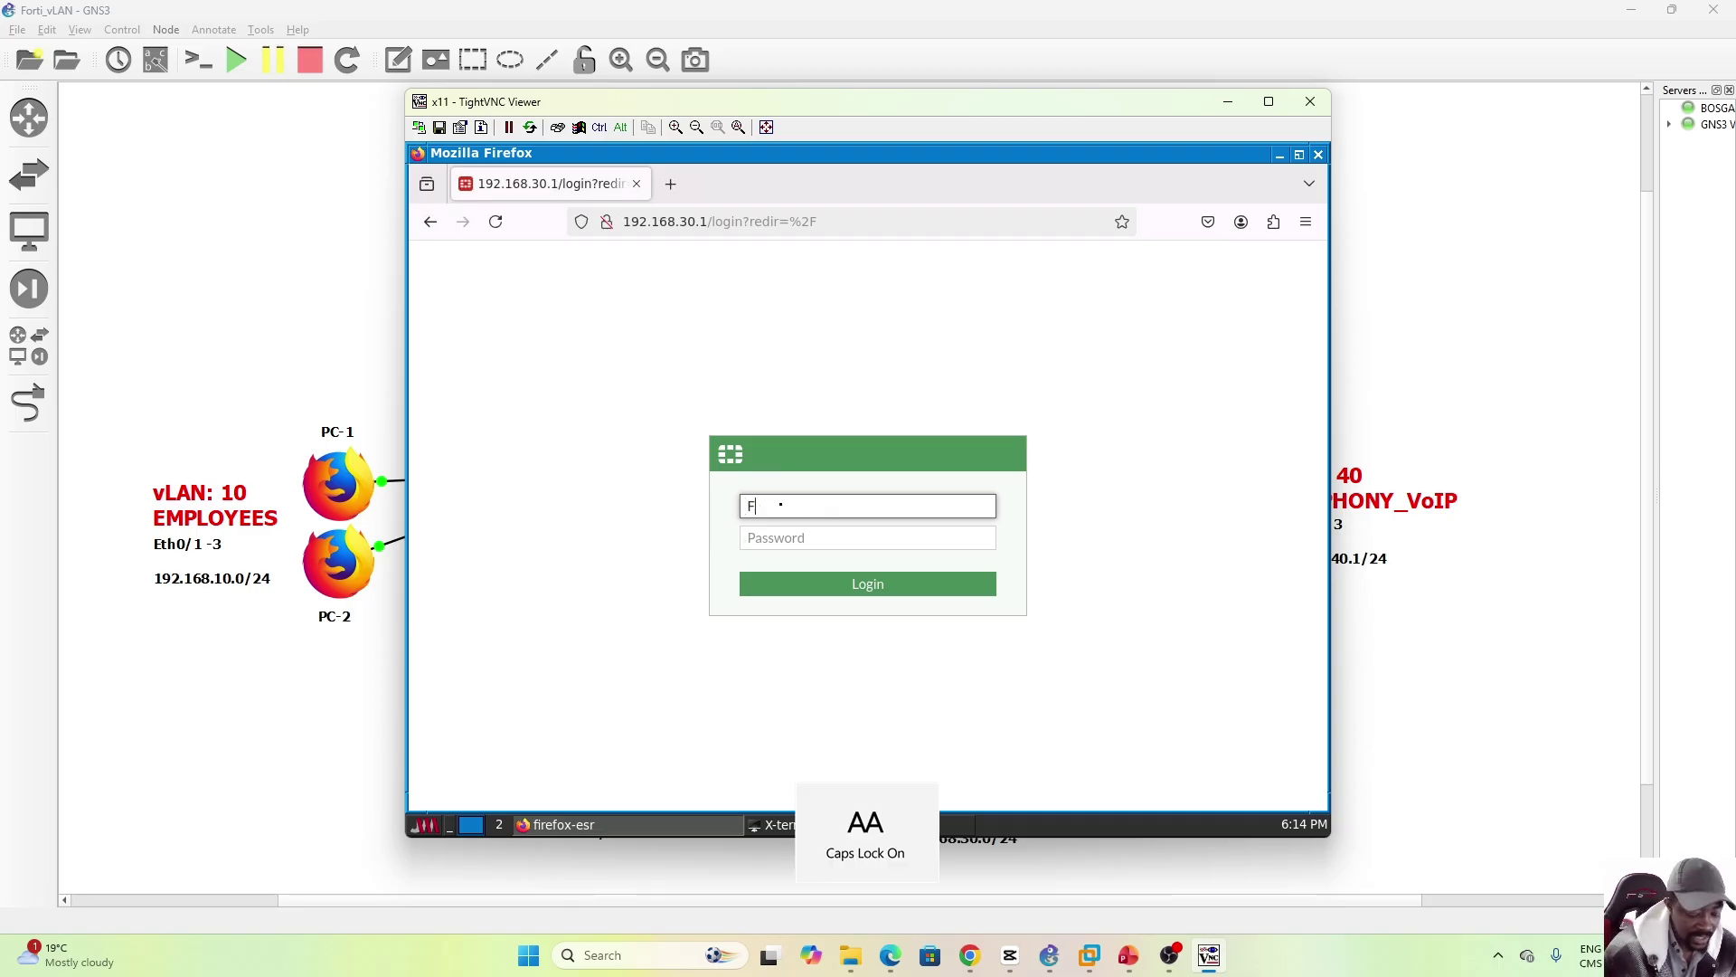
key(Caps_Lock)
text(ortig)
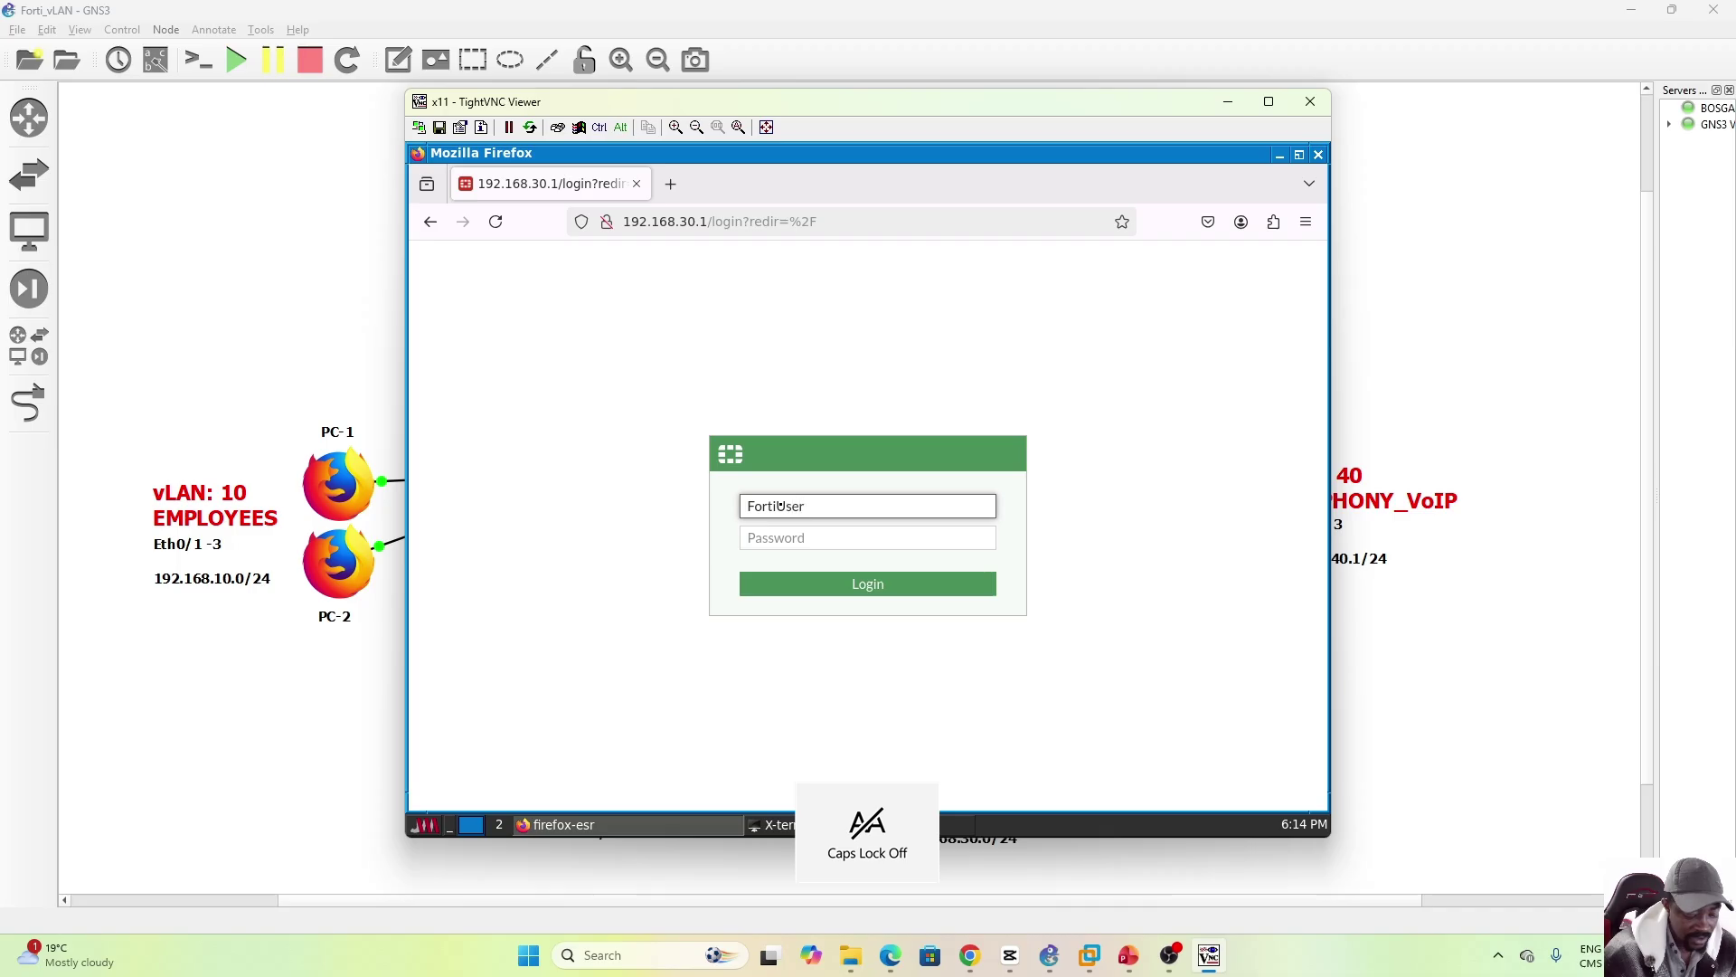
key(Tab)
key(Caps_Lock)
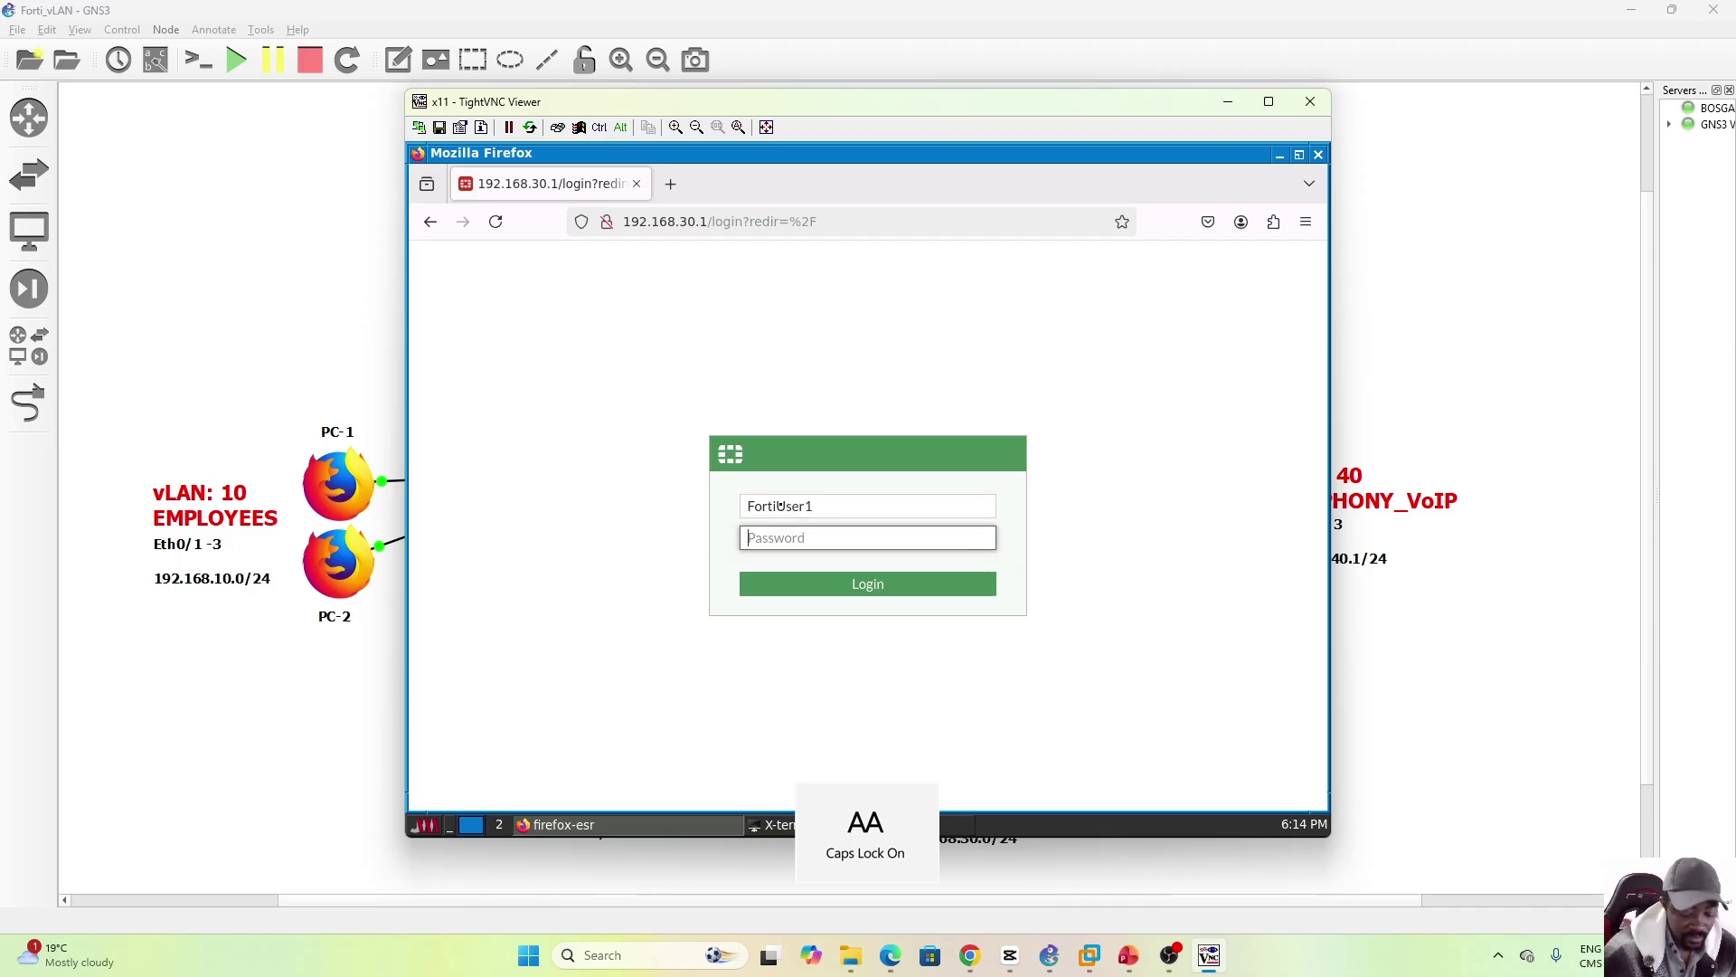
text(F)
key(Caps_Lock)
text(ortine)
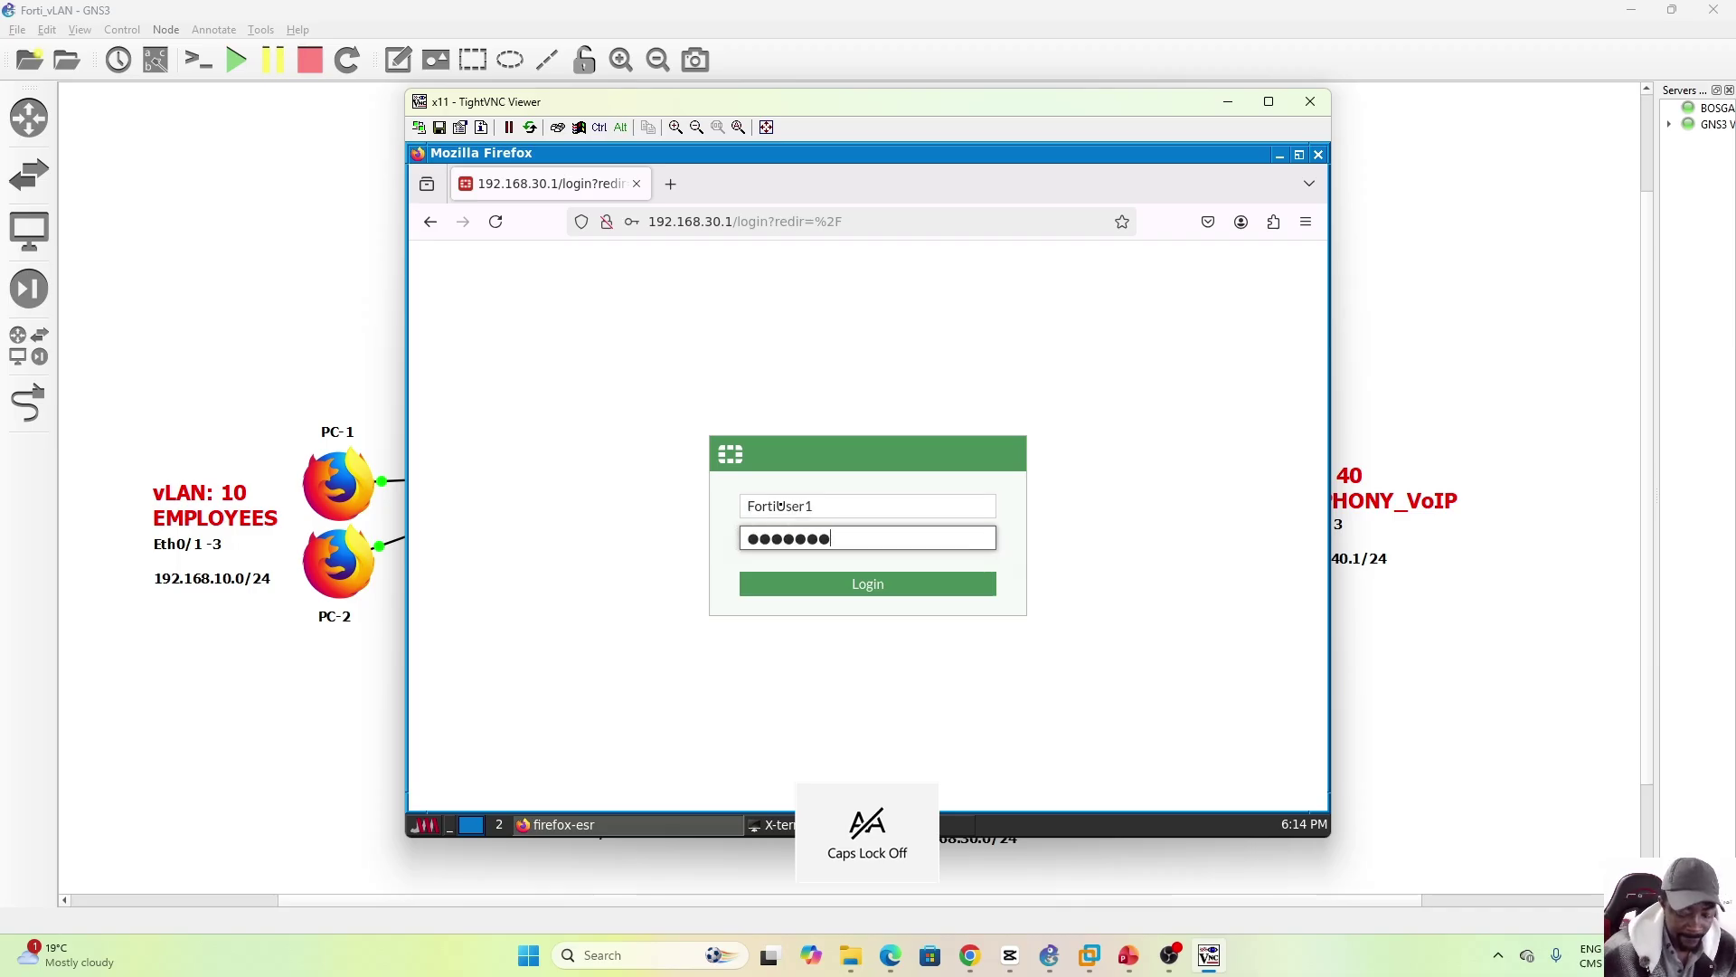
text(t1)
key(Return)
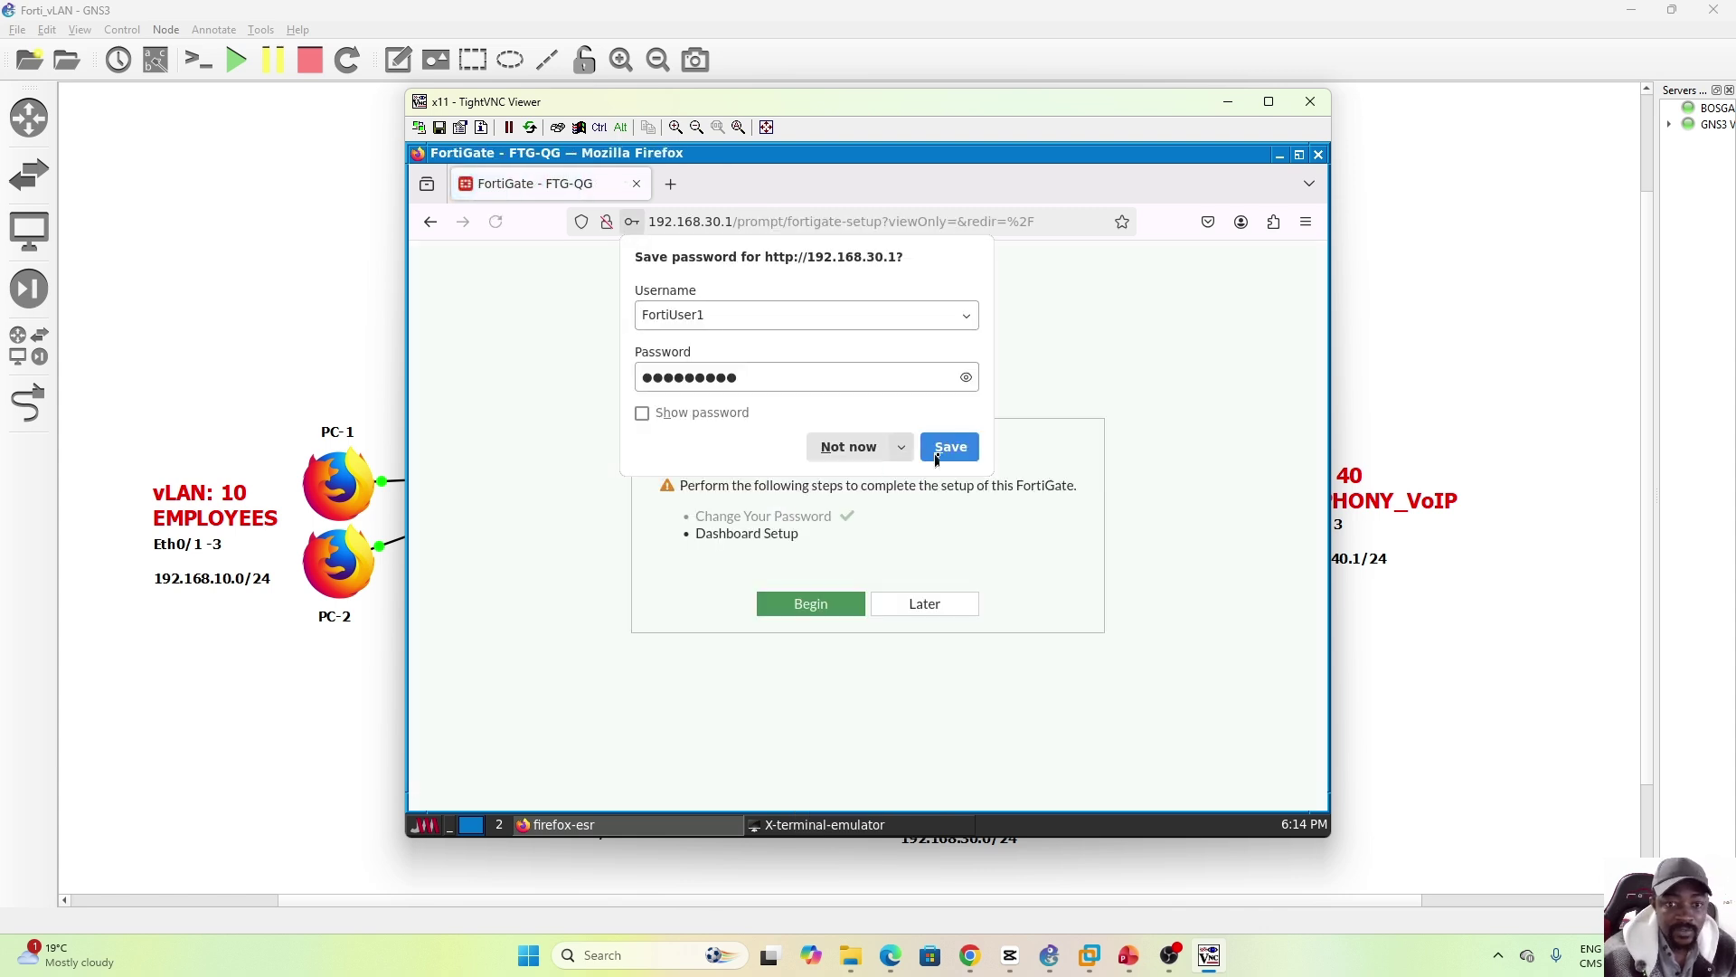
Step: Decline saving the password, postpone the setup steps and dismiss the FortiOS 7.0 announcement
click(904, 454)
click(859, 475)
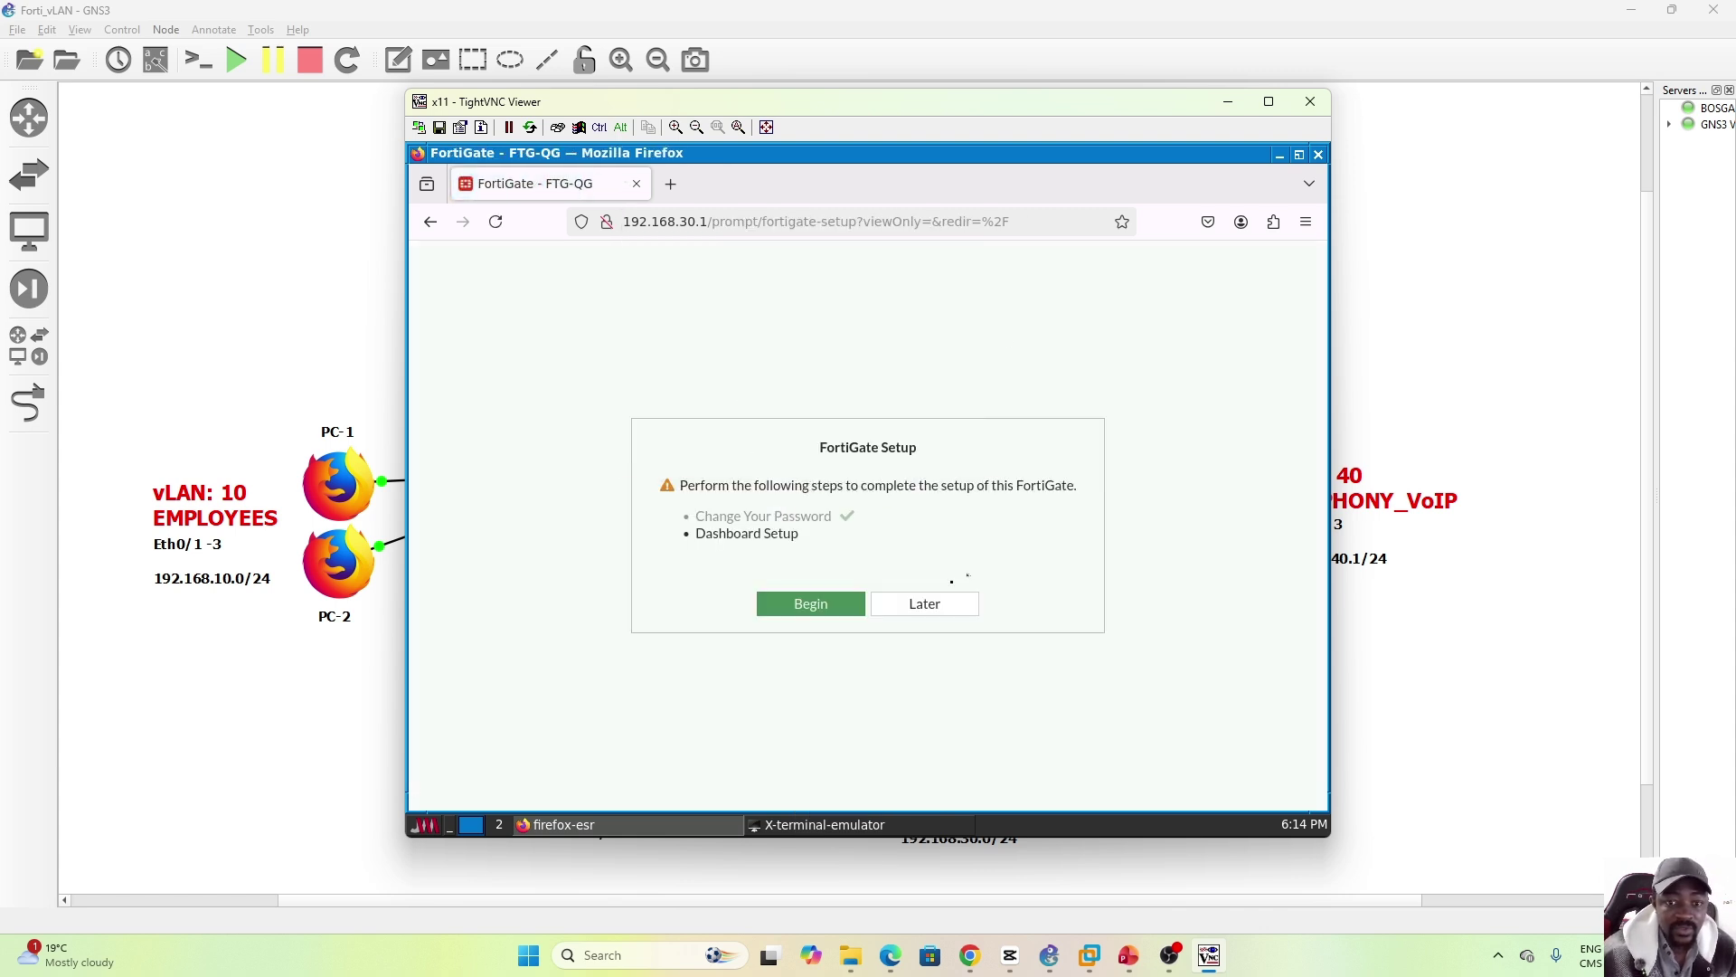
click(925, 604)
click(938, 762)
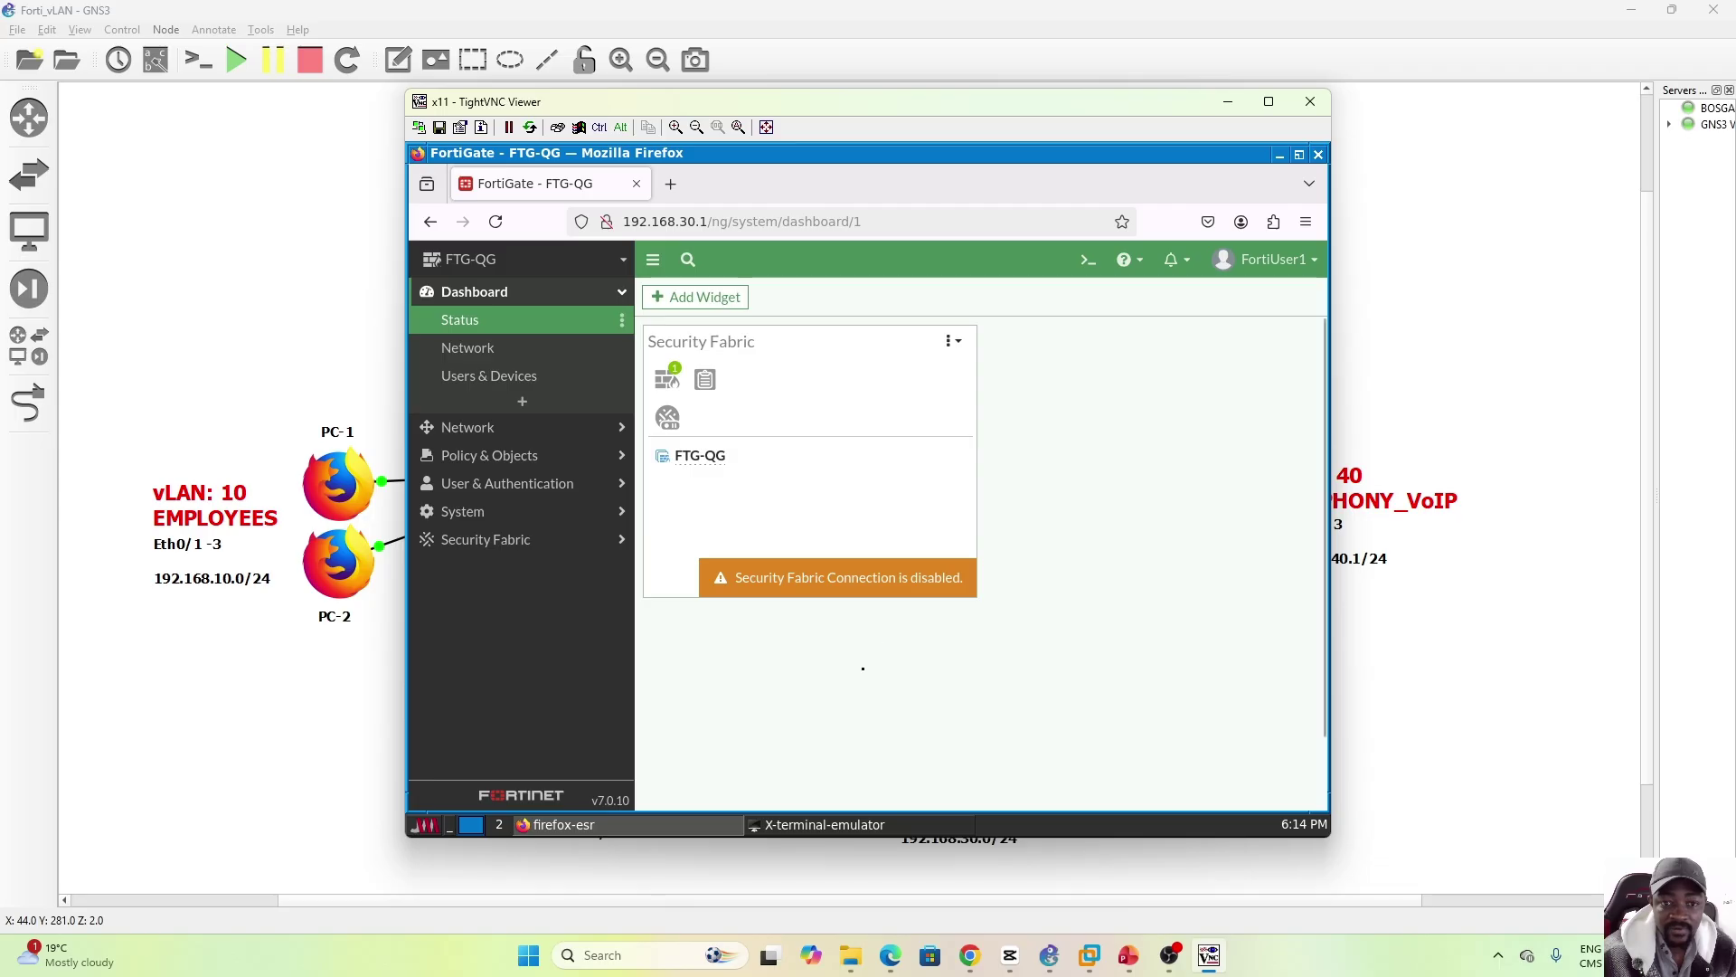
Step: Check the admin account menu, minimize the PC-6 viewer and return to PowerPoint slide 175
click(1270, 260)
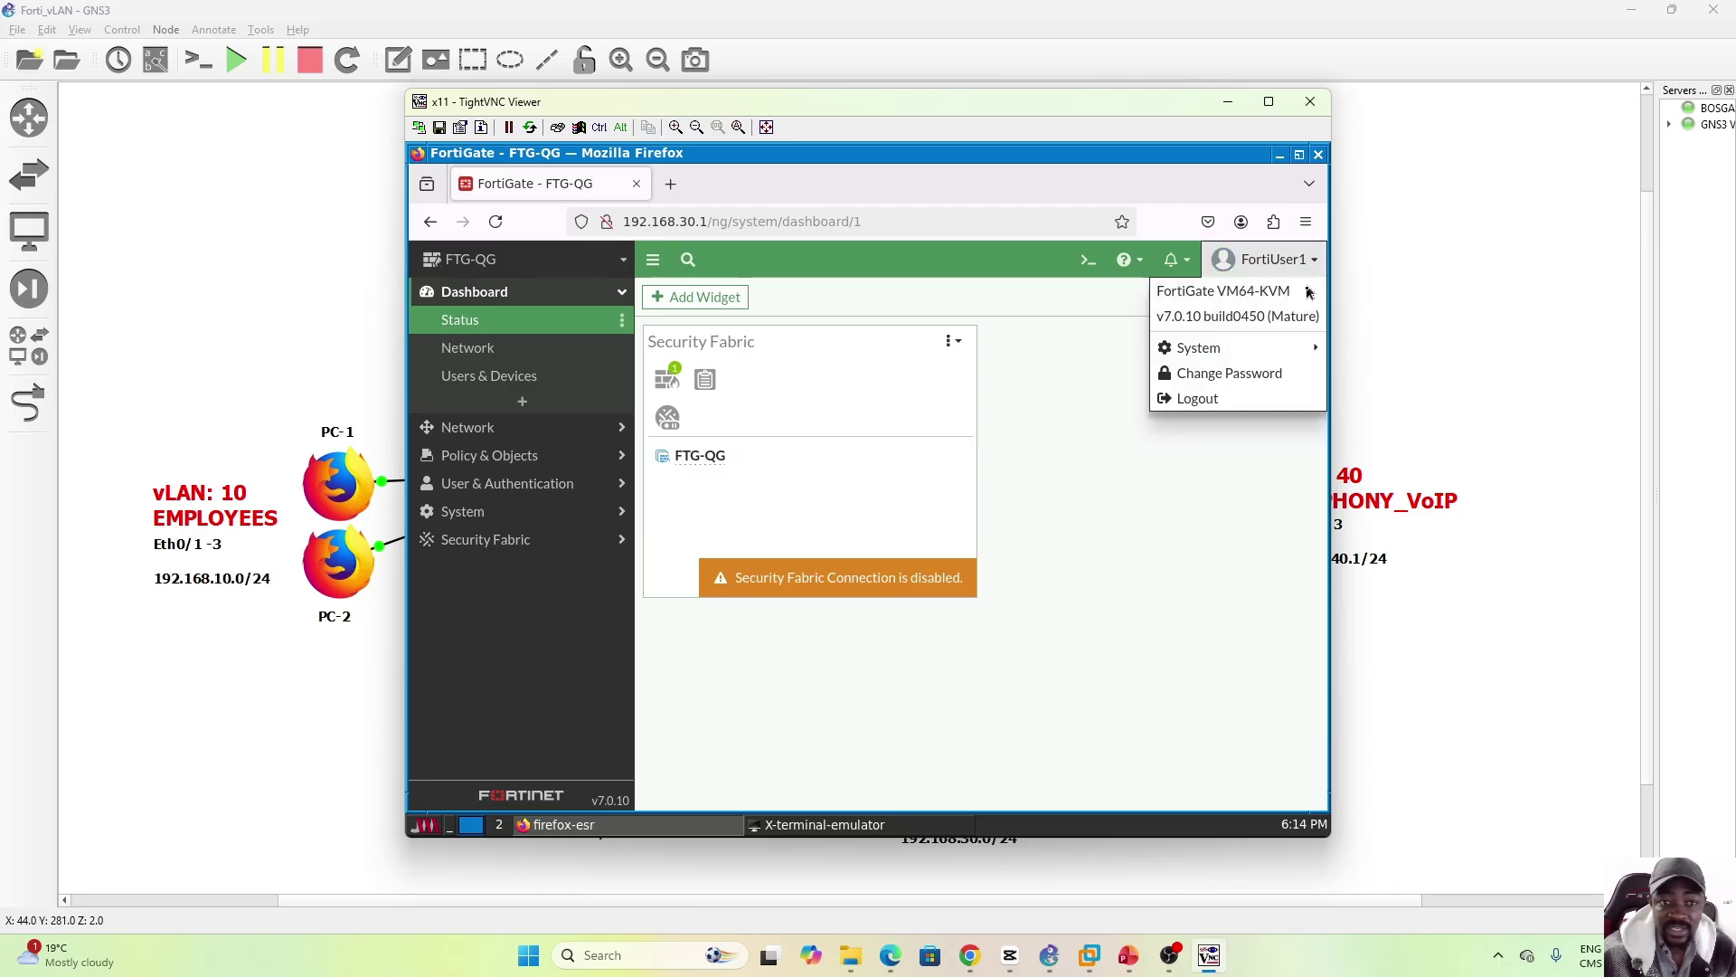
mouse_move(1216, 345)
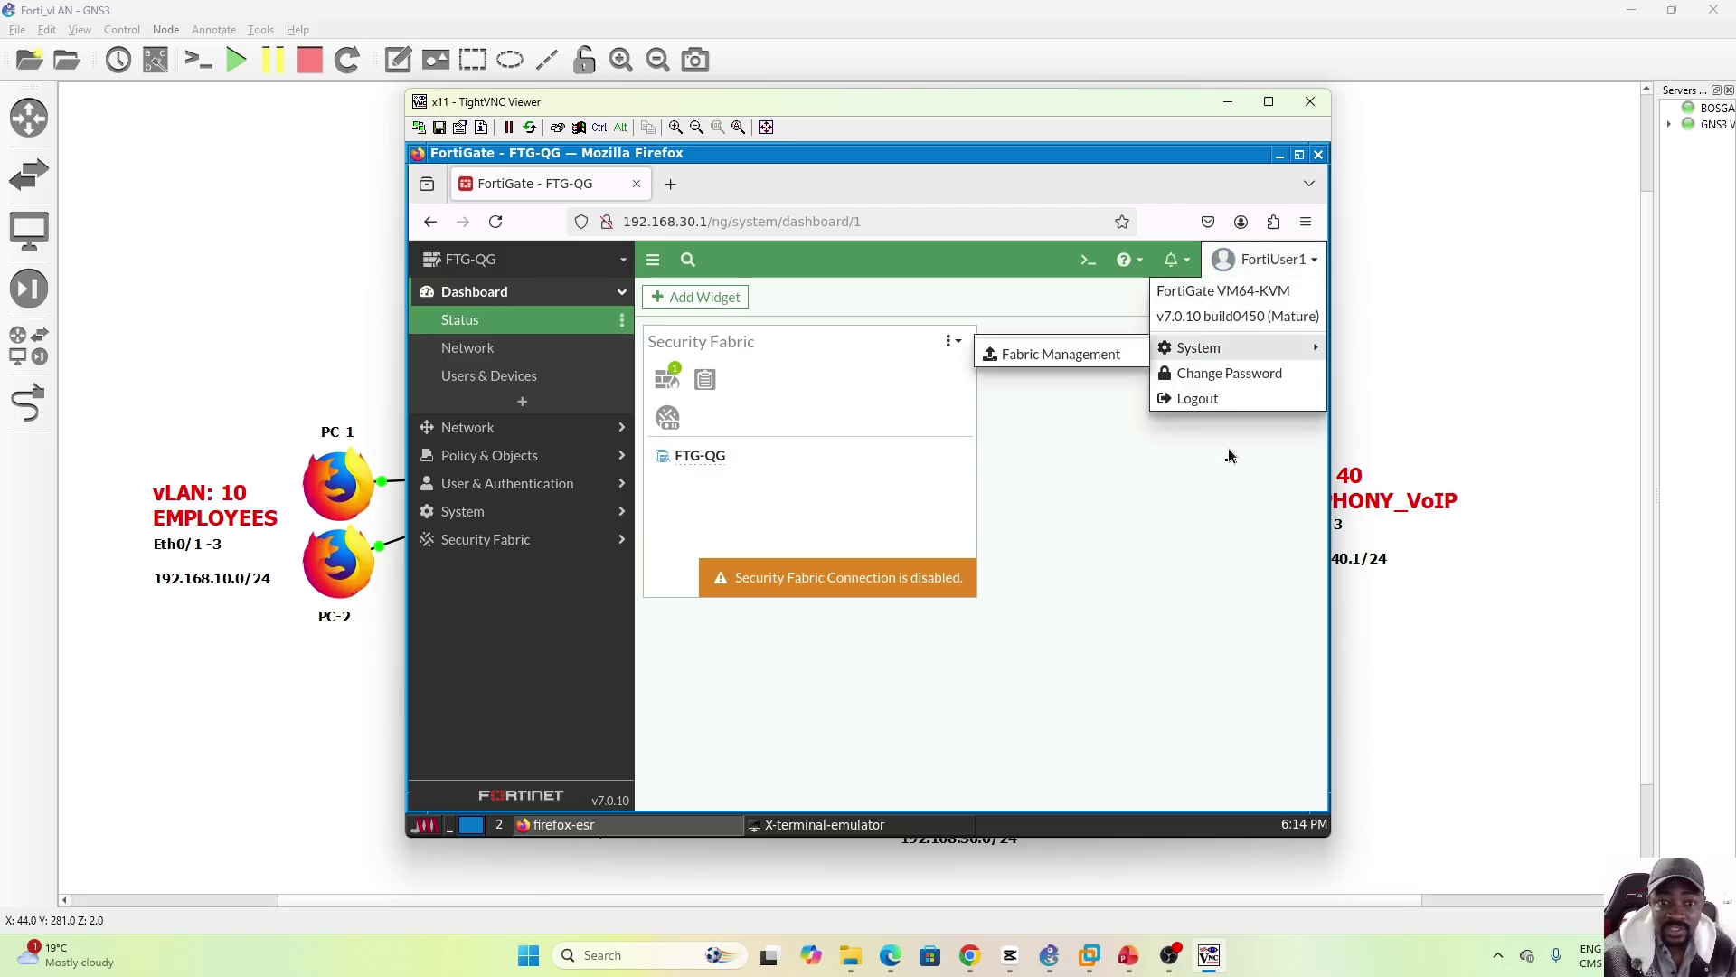
click(1162, 207)
click(1227, 101)
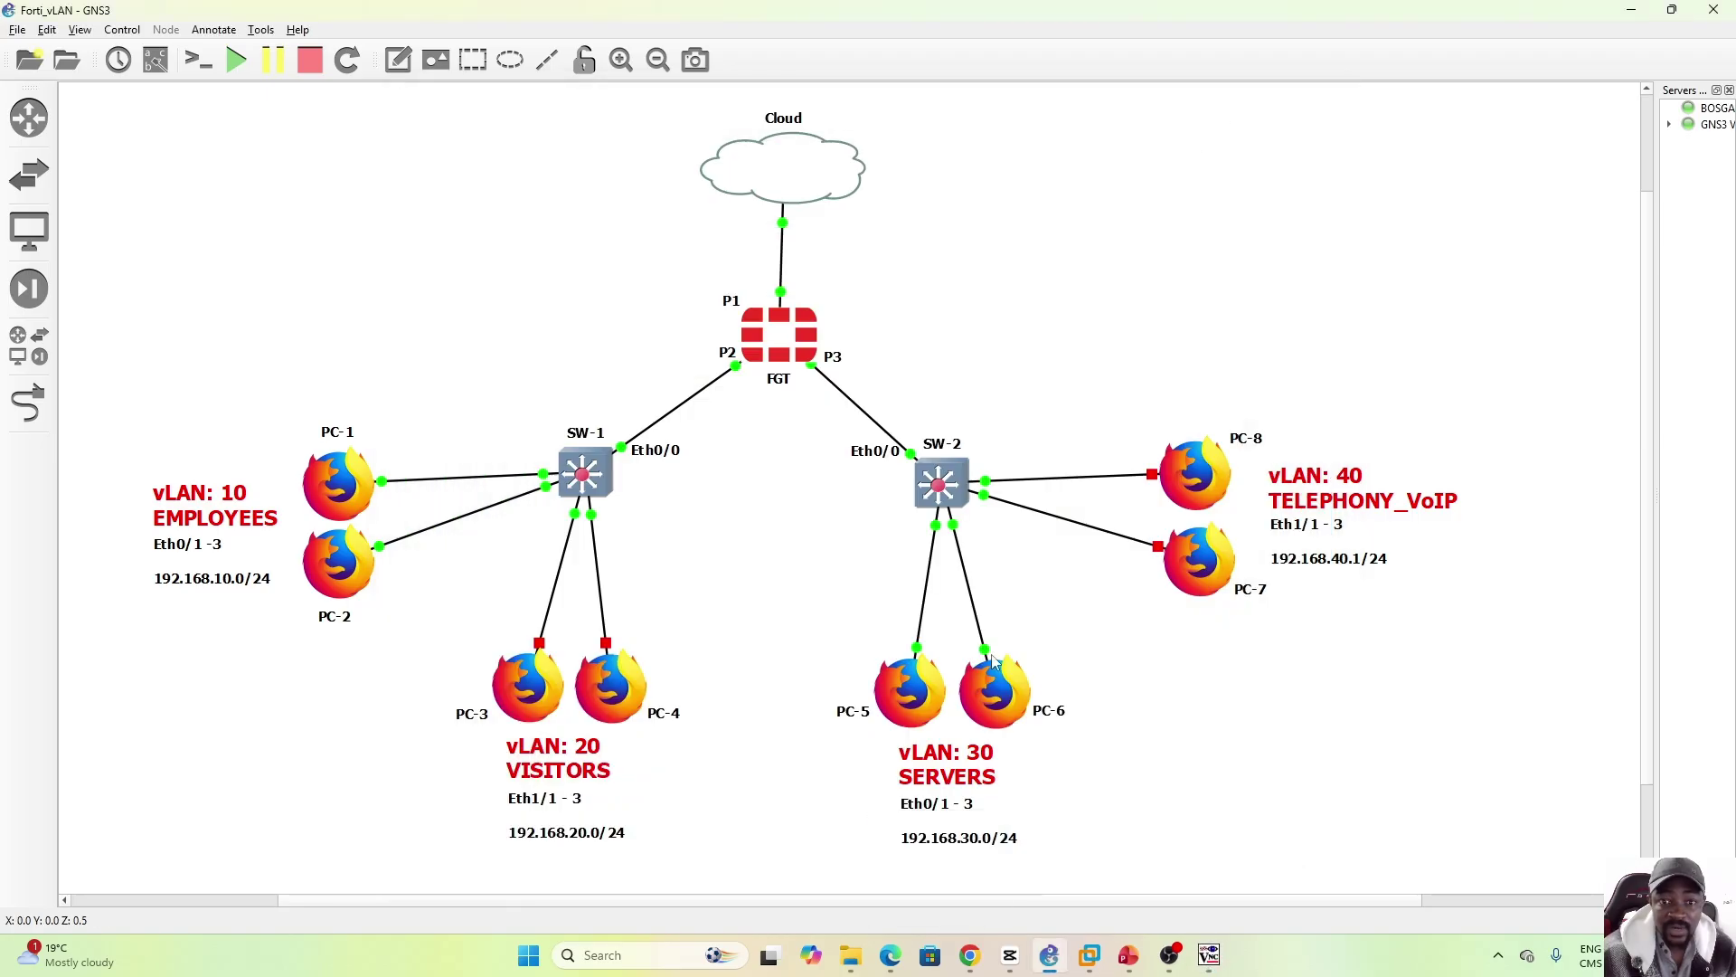
click(1128, 955)
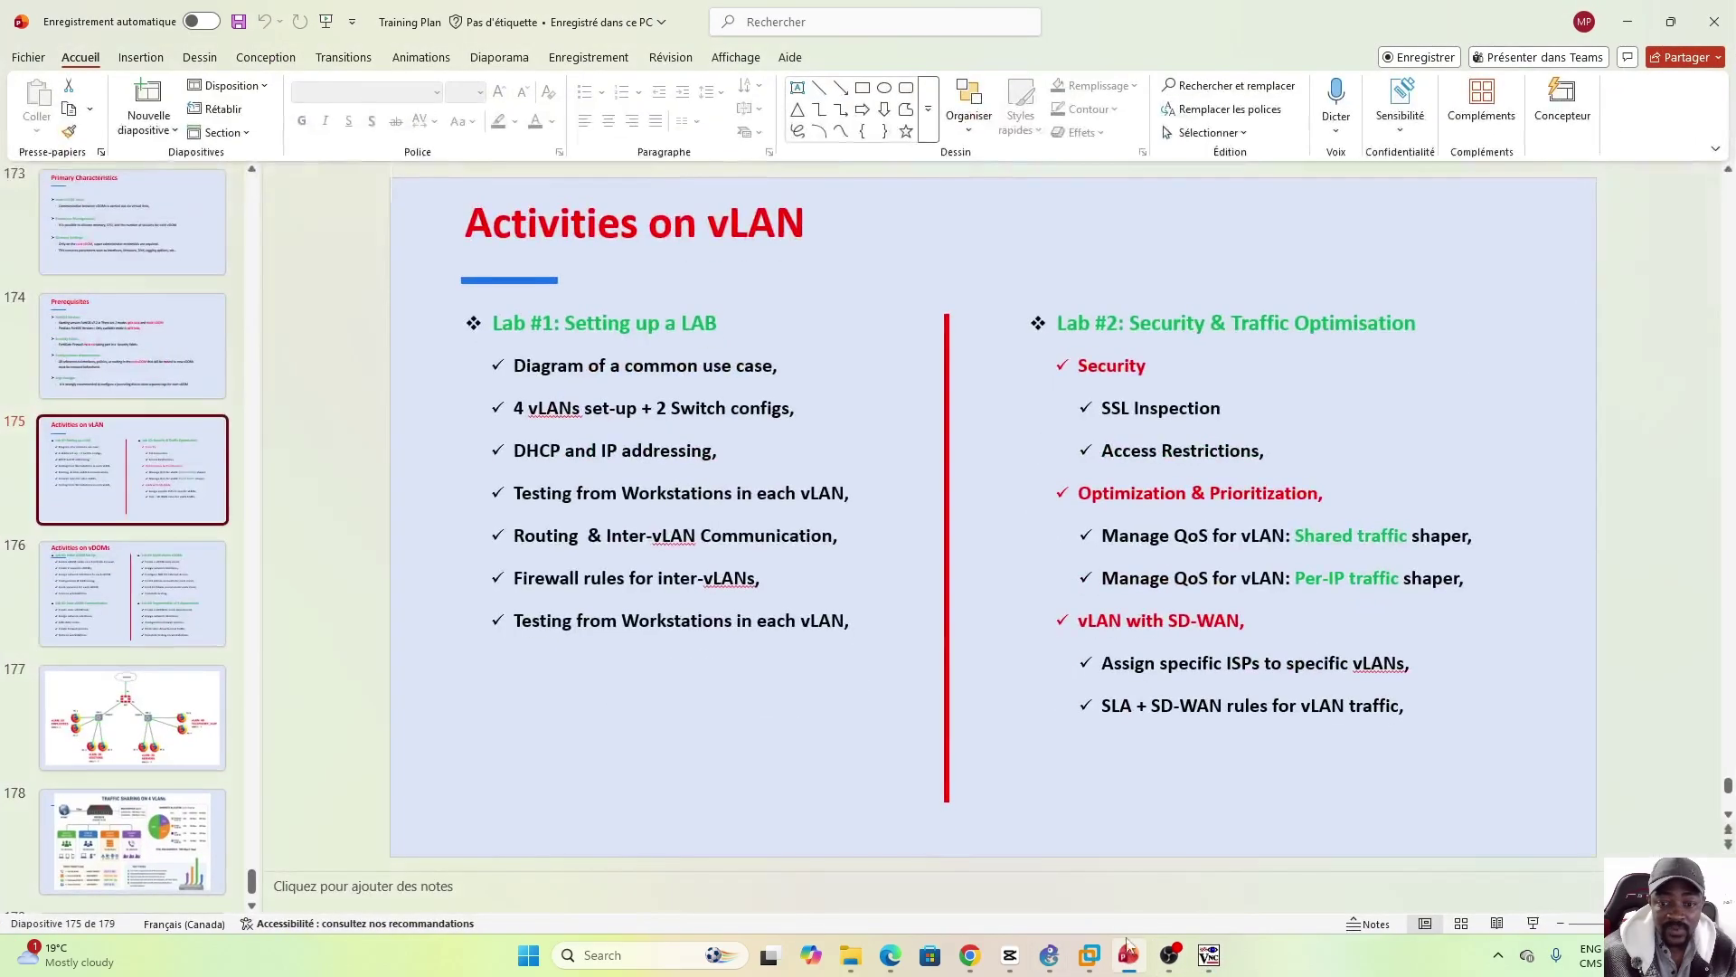